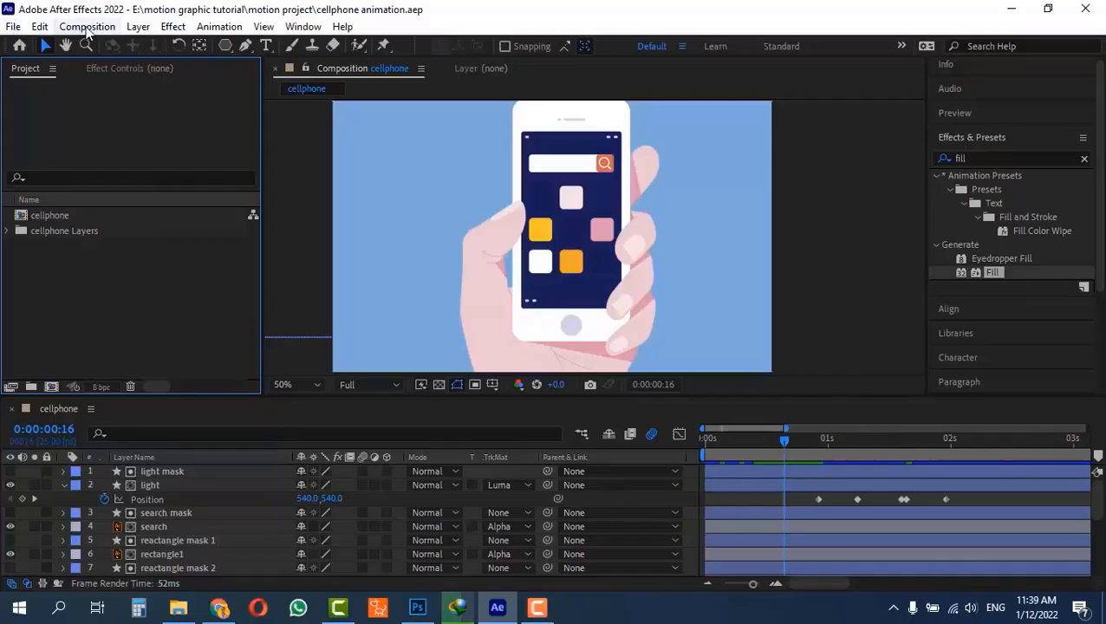
{"action": "left_click", "coordinate": [87, 26]}
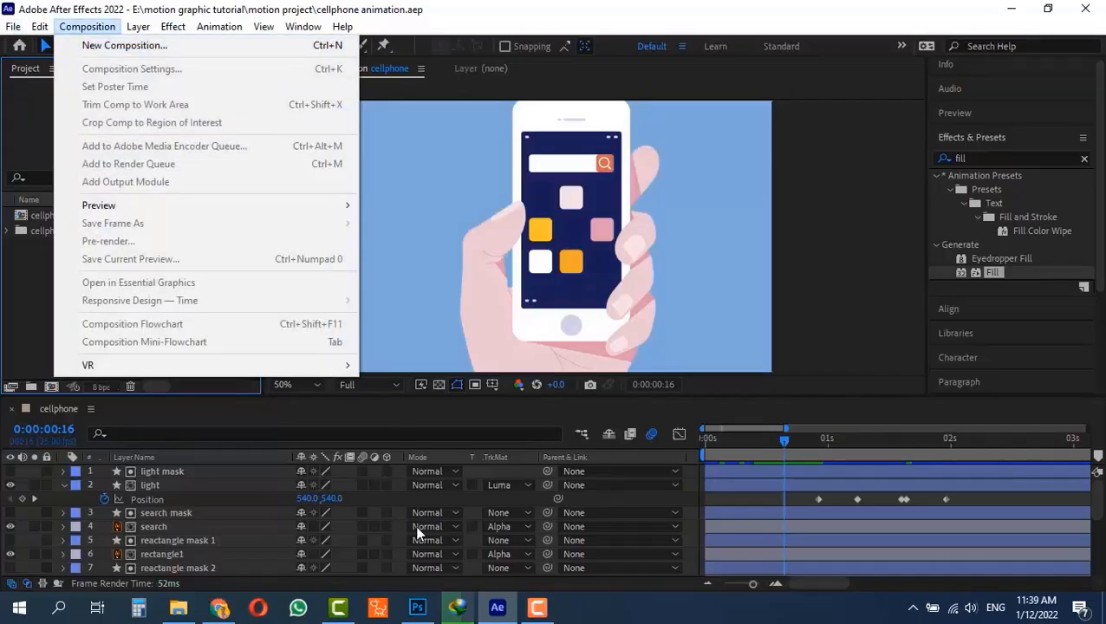
{"action": "left_click", "coordinate": [418, 607]}
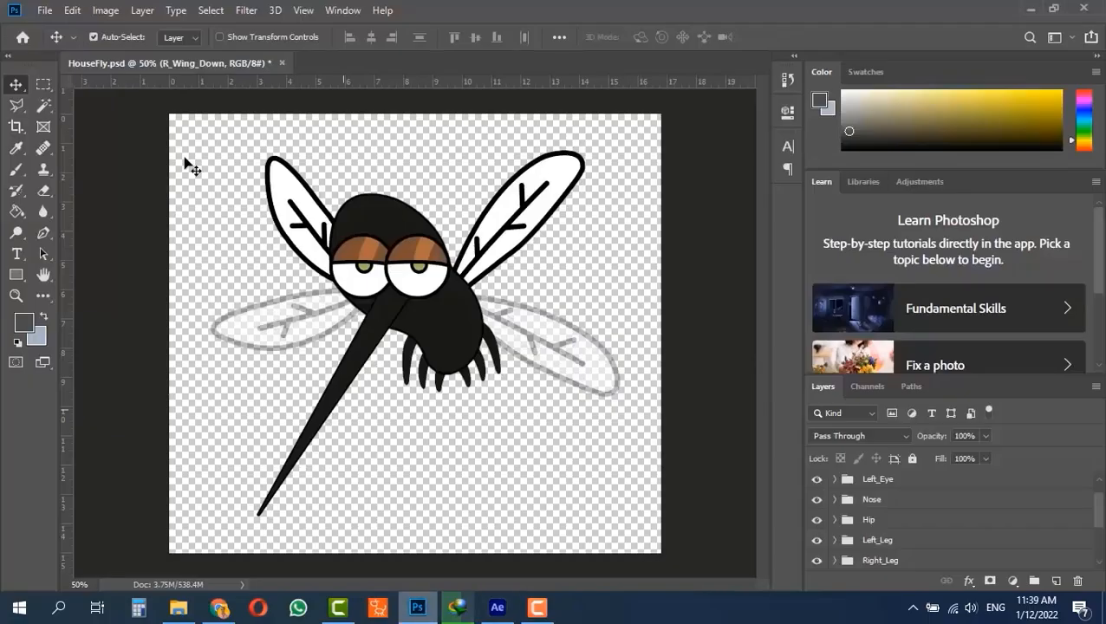
{"action": "left_click", "coordinate": [42, 13]}
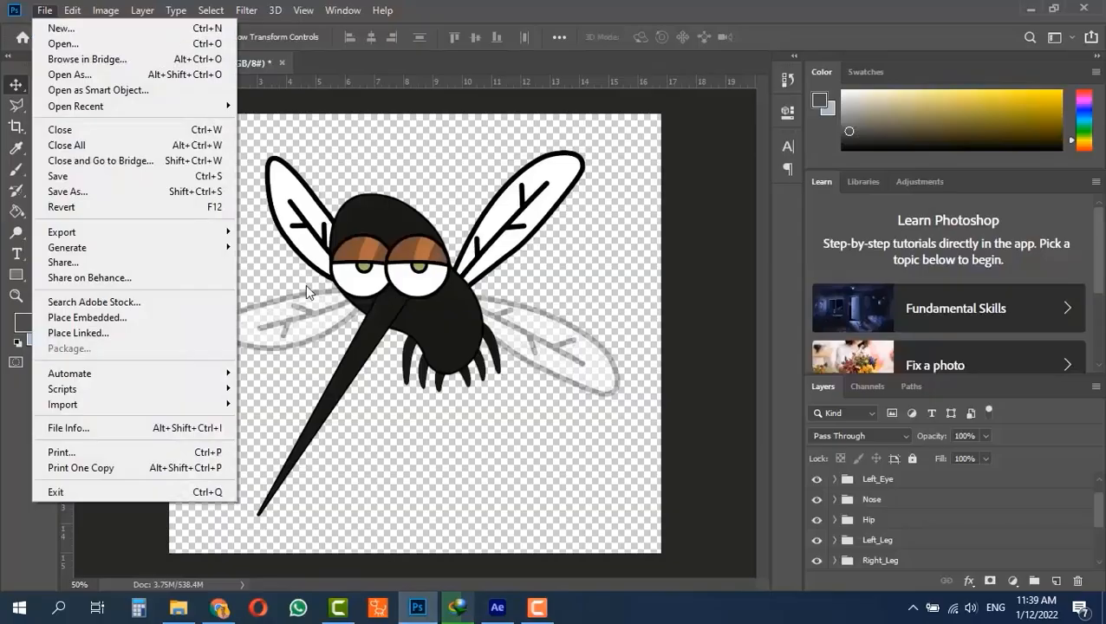
{"action": "left_click", "coordinate": [409, 615]}
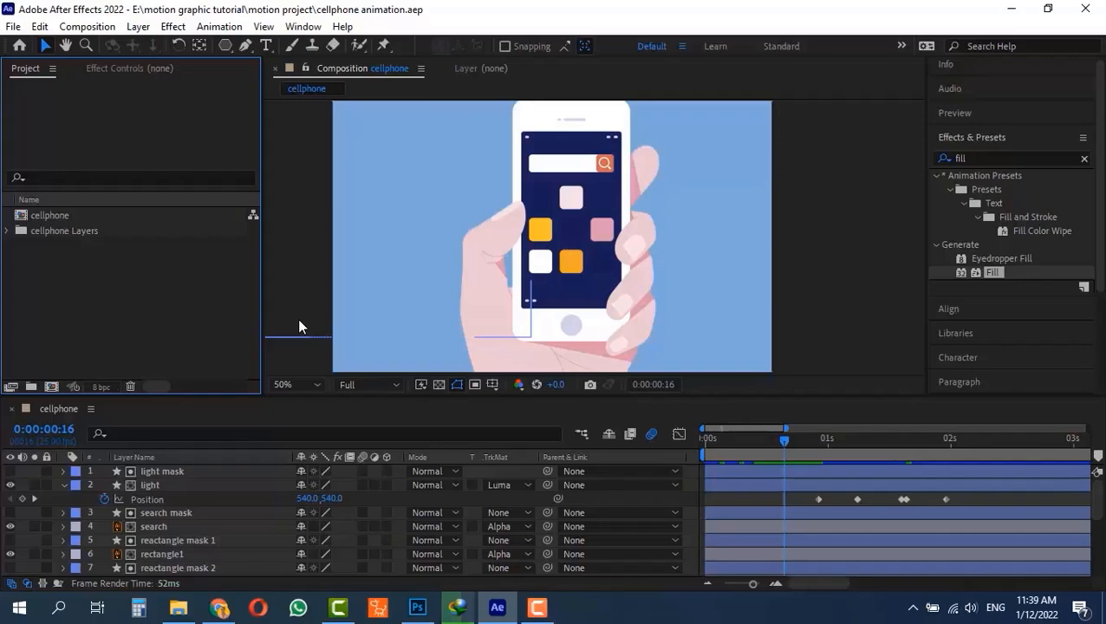
- Switch to Photoshop and review the layer groups of HouseFly.psd and the Group Layers command
{"action": "left_click", "coordinate": [414, 609]}
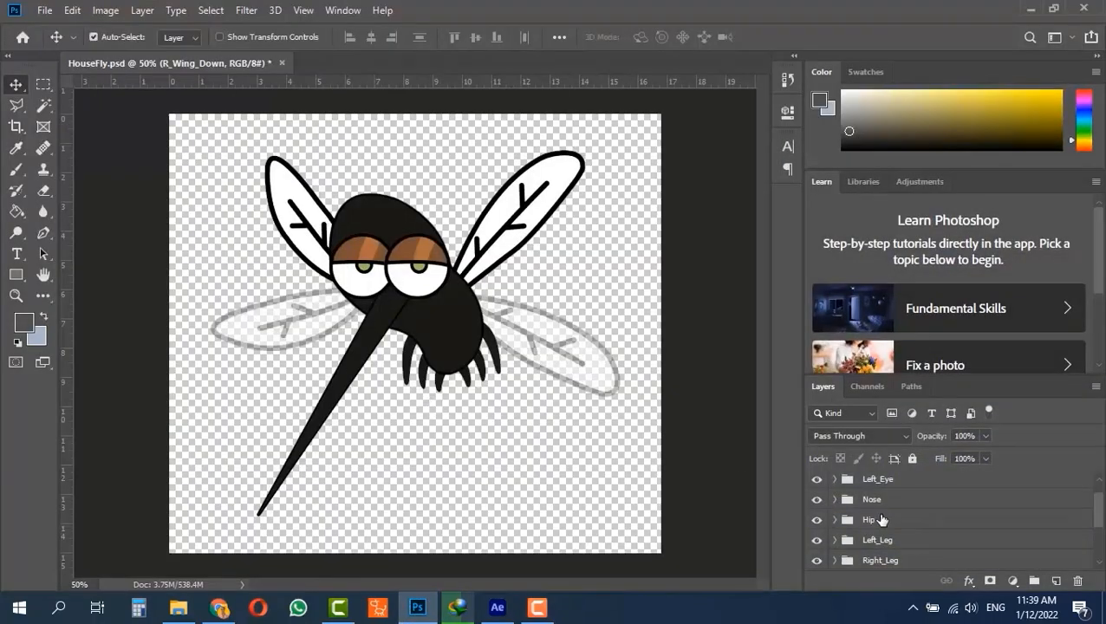
{"action": "scroll", "coordinate": [860, 536], "scroll_direction": "up", "scroll_amount": 1}
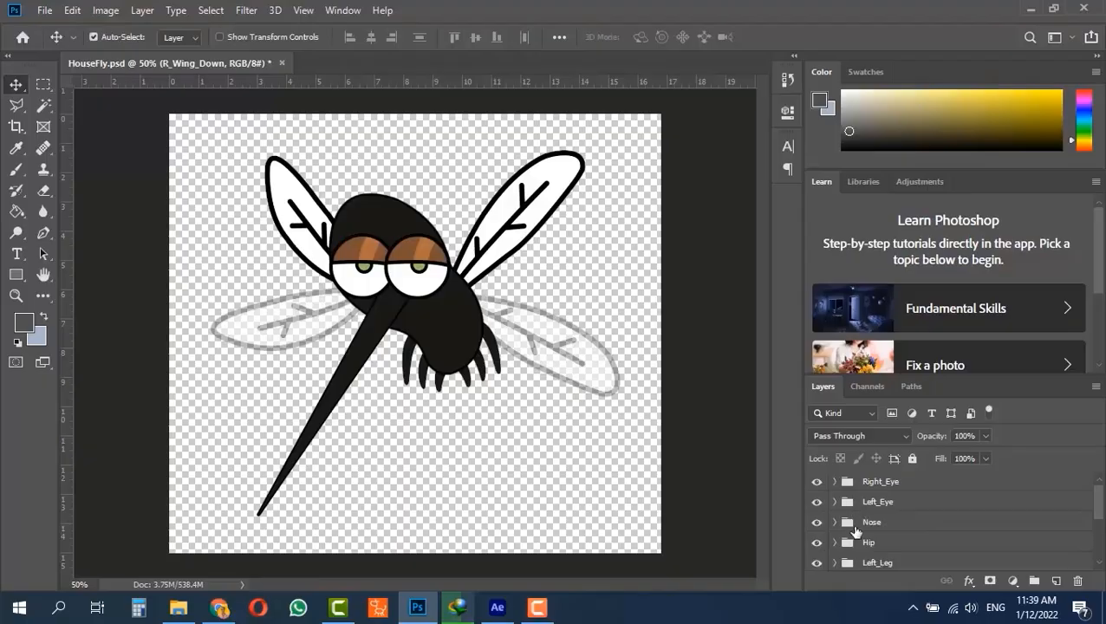
{"action": "scroll", "coordinate": [854, 515], "scroll_direction": "down", "scroll_amount": 3}
{"action": "scroll", "coordinate": [854, 522], "scroll_direction": "up", "scroll_amount": 3}
{"action": "left_click", "coordinate": [73, 10]}
{"action": "left_click", "coordinate": [78, 12]}
{"action": "left_click", "coordinate": [140, 11]}
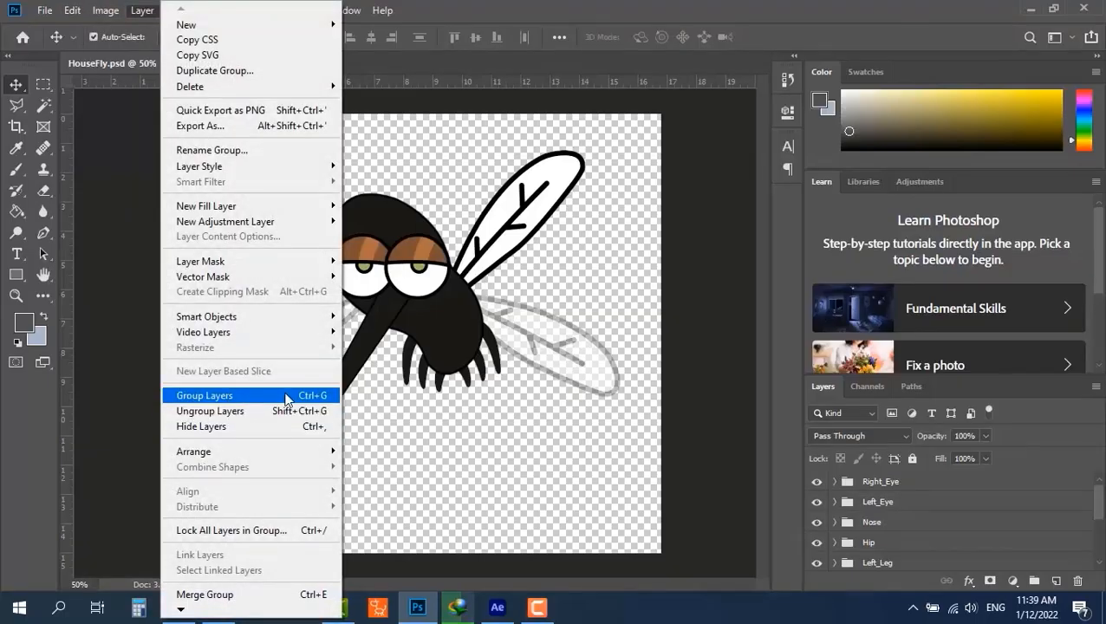
{"action": "left_click", "coordinate": [544, 12]}
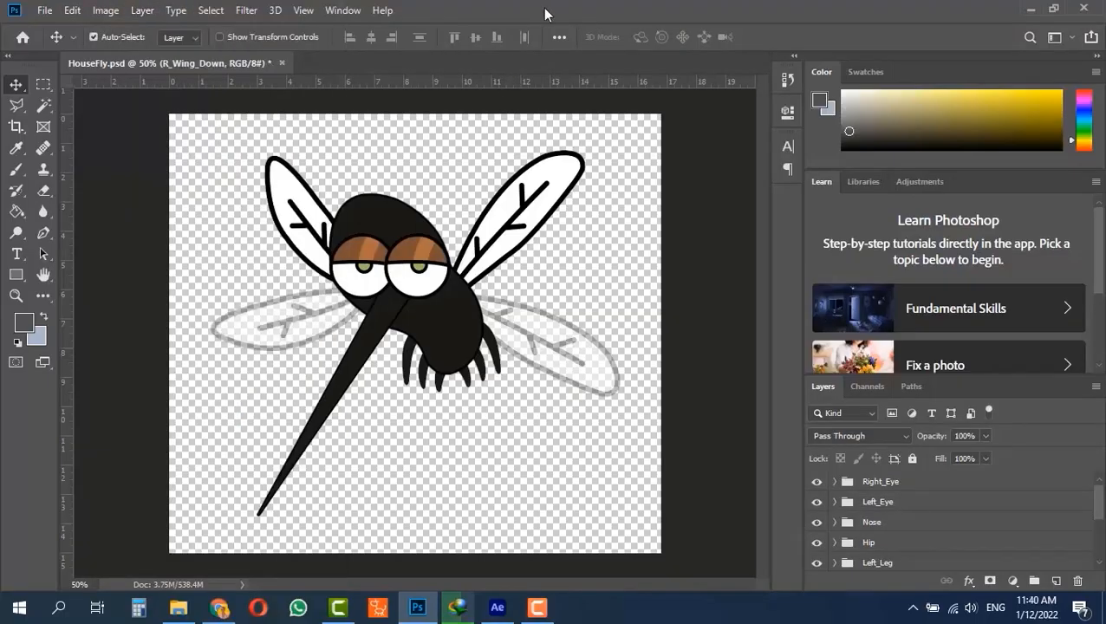
- Expand the Right_Eye group, preview its Normal layer, and leave SmileClose shown with Normal hidden
{"action": "left_click", "coordinate": [835, 482]}
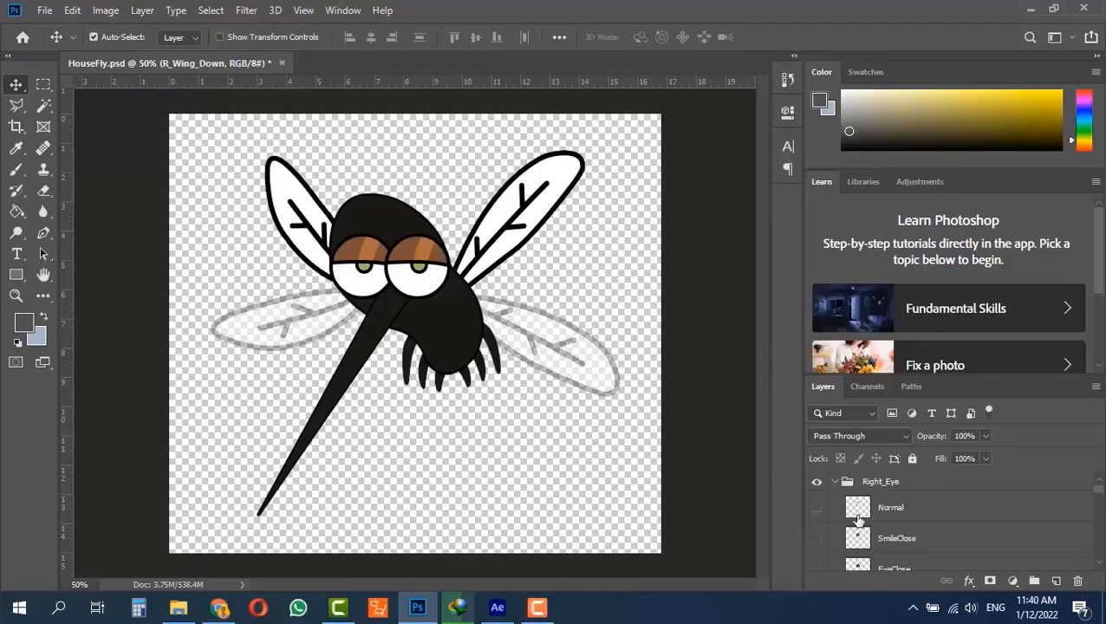
{"action": "left_click", "coordinate": [816, 507]}
{"action": "left_click", "coordinate": [818, 538]}
{"action": "left_click", "coordinate": [818, 537]}
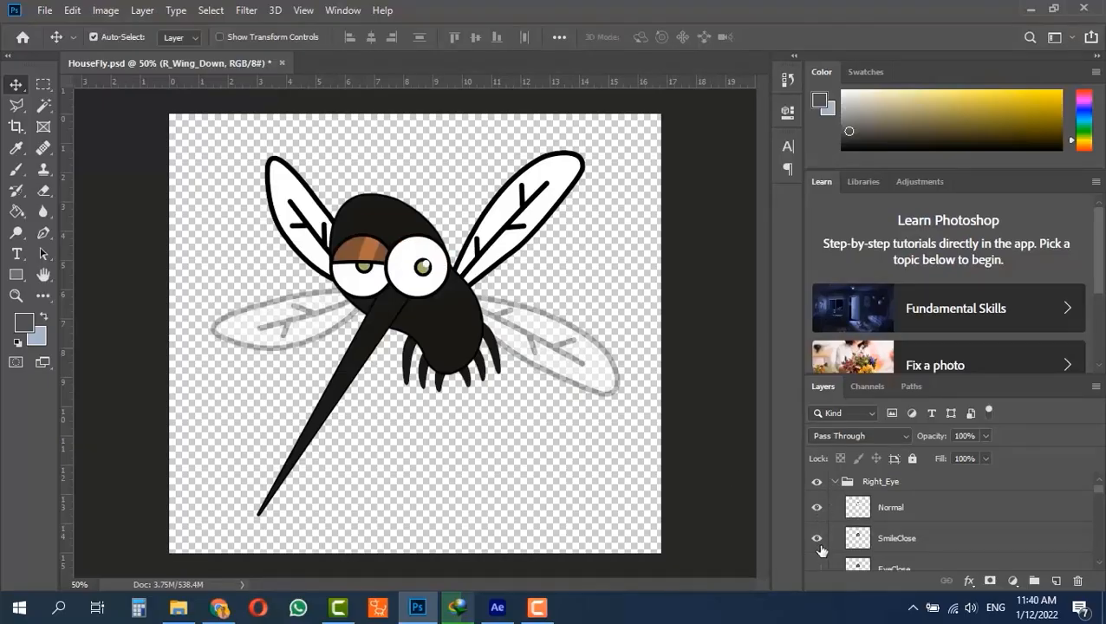
{"action": "left_click", "coordinate": [816, 509]}
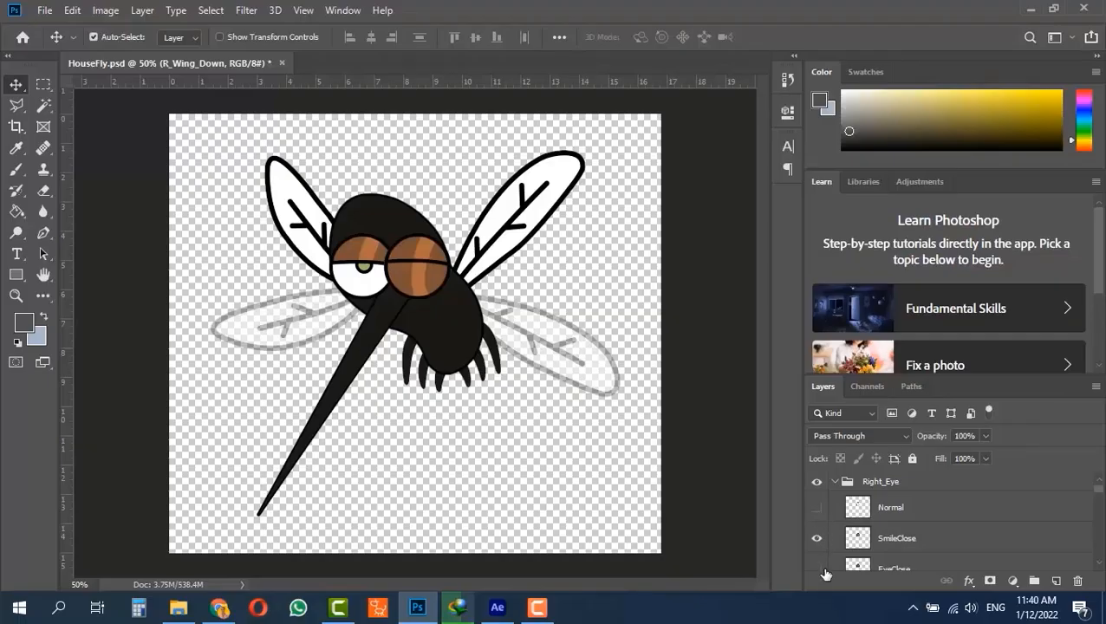
- Replace SmileClose with EyeClose in the Right_Eye group, and replace EyeClose with ScareClose
{"action": "scroll", "coordinate": [819, 566], "scroll_direction": "down", "scroll_amount": 1}
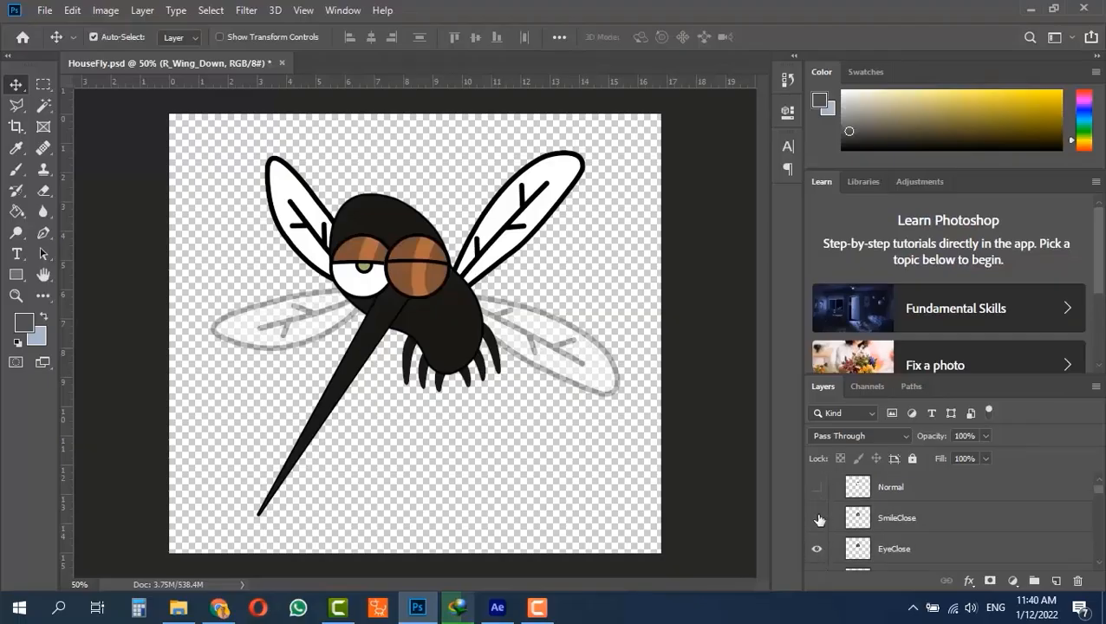
{"action": "left_click", "coordinate": [818, 520]}
{"action": "scroll", "coordinate": [818, 541], "scroll_direction": "down", "scroll_amount": 1}
{"action": "left_click", "coordinate": [816, 559]}
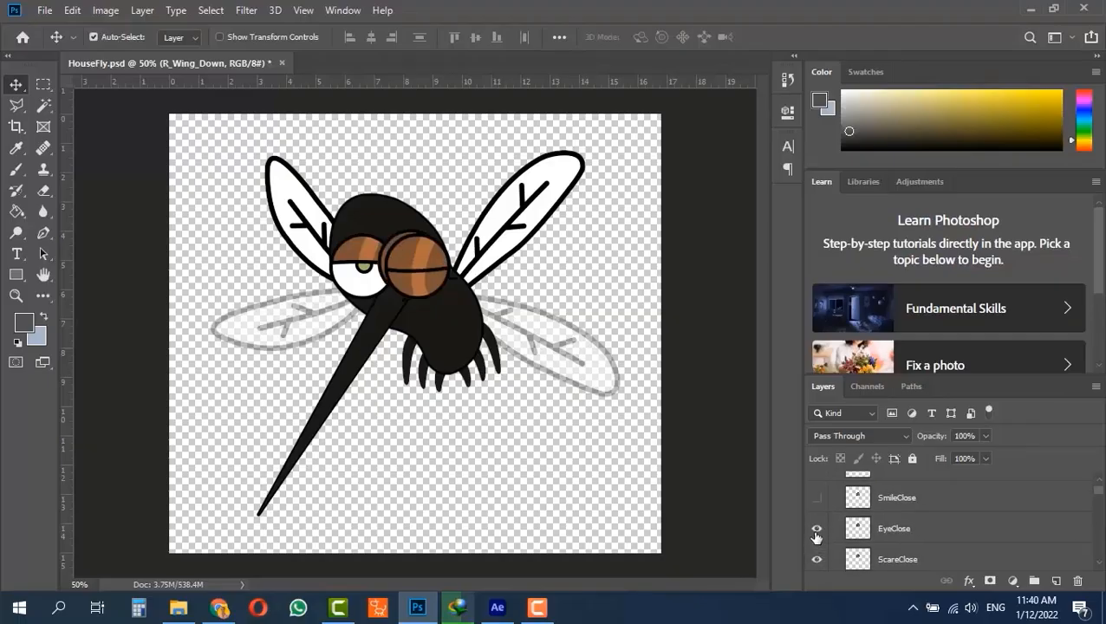
{"action": "left_click", "coordinate": [816, 528]}
- Show the EyeSquint layer, hide ScareClose, and collapse the Right_Eye group
{"action": "scroll", "coordinate": [816, 533], "scroll_direction": "down", "scroll_amount": 1}
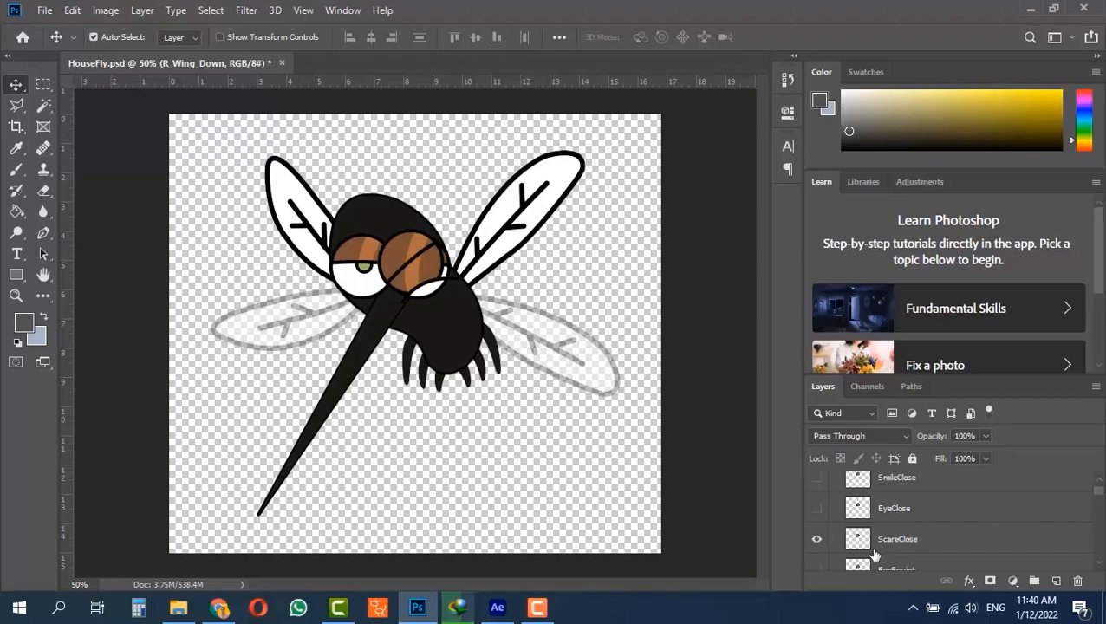
{"action": "scroll", "coordinate": [818, 561], "scroll_direction": "down", "scroll_amount": 1}
{"action": "left_click", "coordinate": [816, 549]}
{"action": "left_click", "coordinate": [816, 519]}
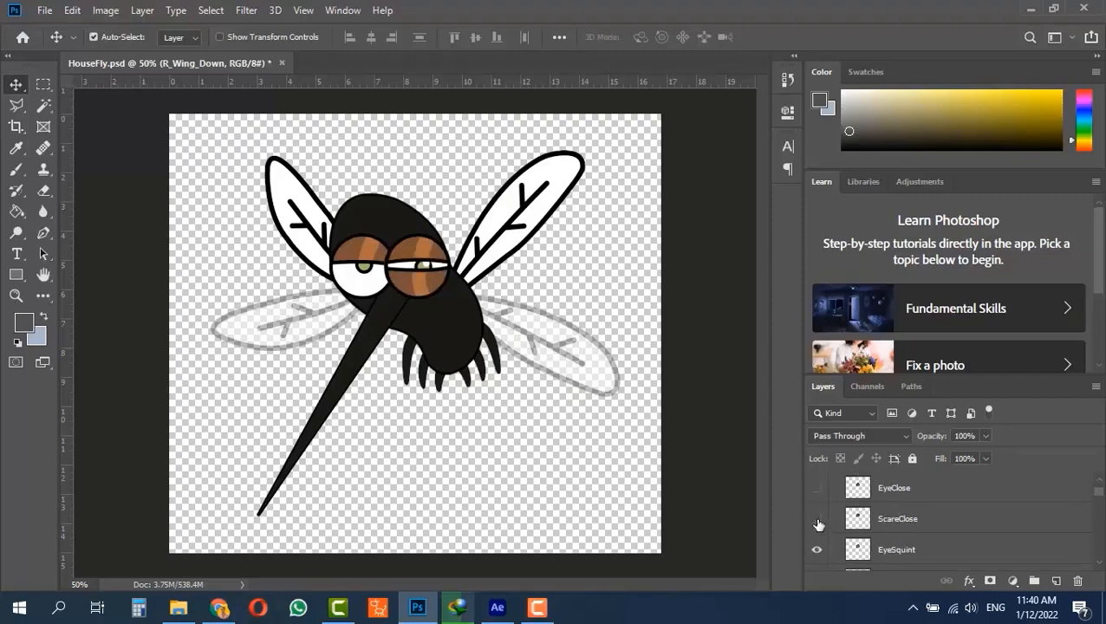
{"action": "scroll", "coordinate": [818, 528], "scroll_direction": "down", "scroll_amount": 1}
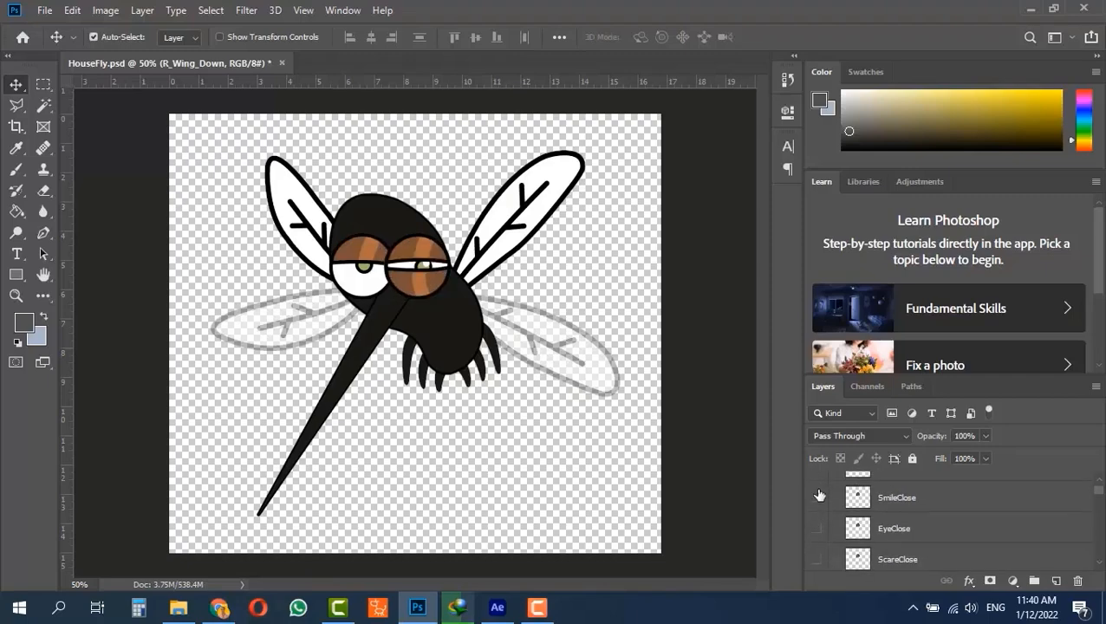
{"action": "scroll", "coordinate": [818, 494], "scroll_direction": "up", "scroll_amount": 3}
{"action": "left_click", "coordinate": [834, 482]}
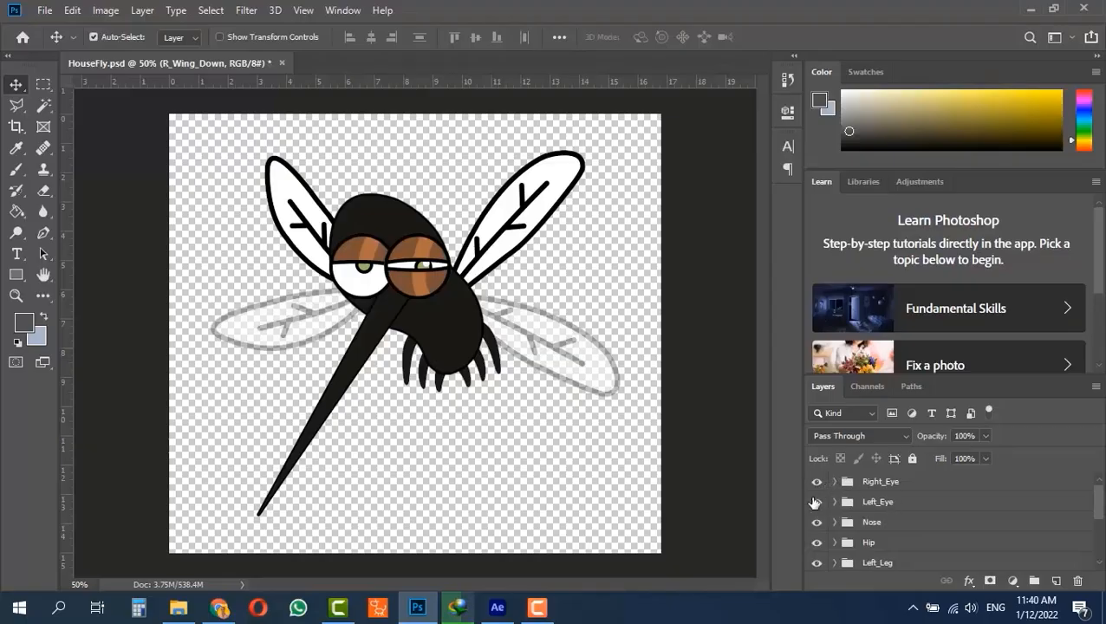
- Switch to After Effects and preview the cellphone animation from the start of the timeline
{"action": "left_click", "coordinate": [498, 608]}
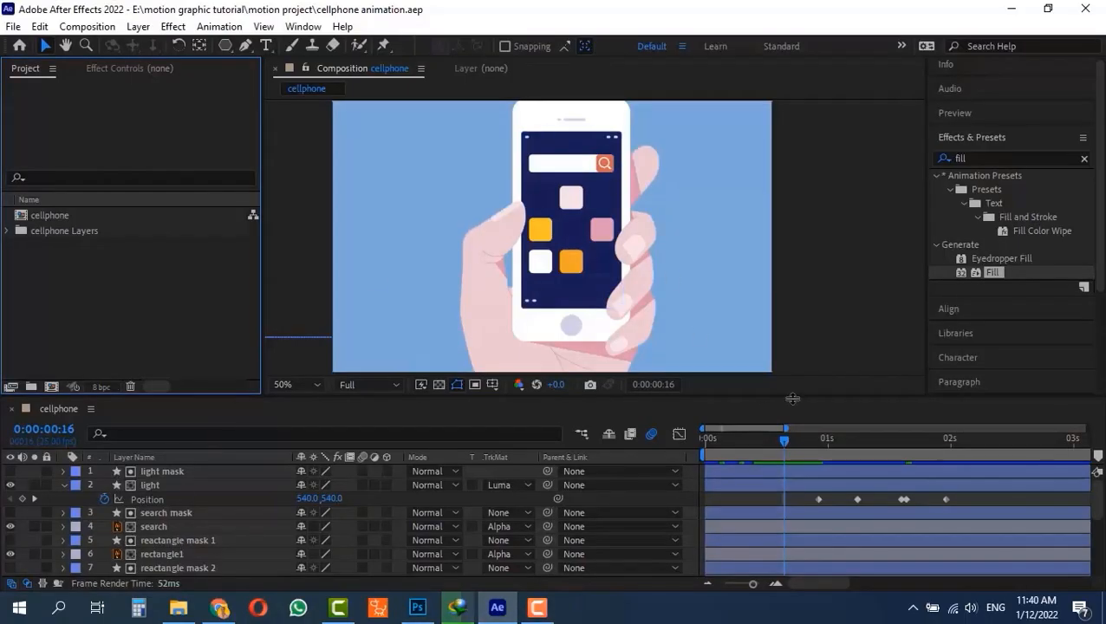
{"action": "left_click_drag", "start_coordinate": [784, 438], "coordinate": [673, 448]}
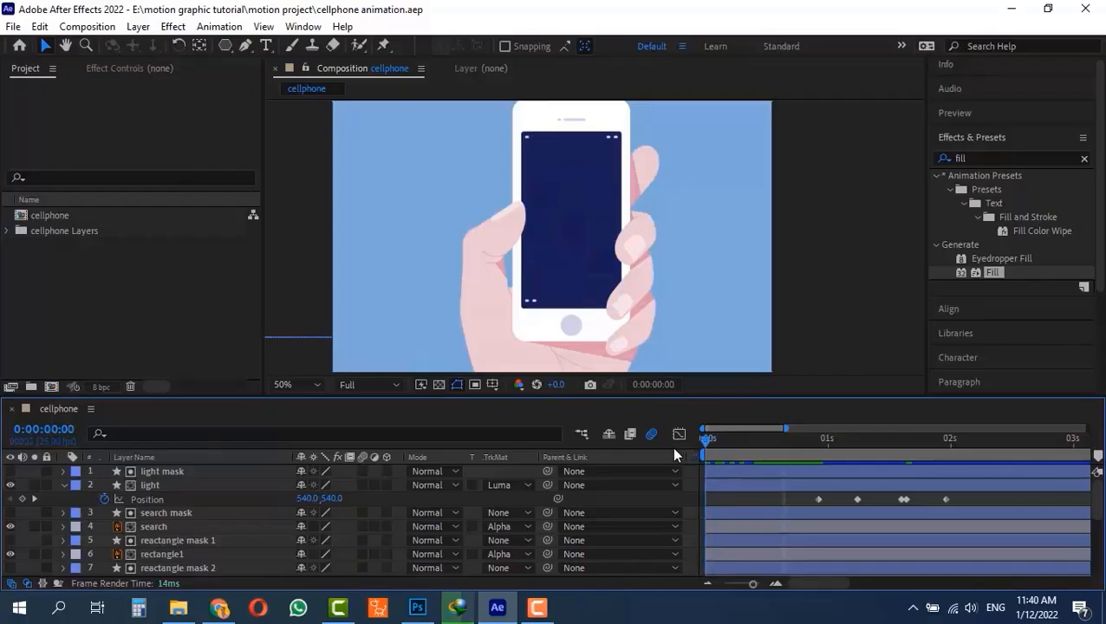
{"action": "key", "text": "space"}
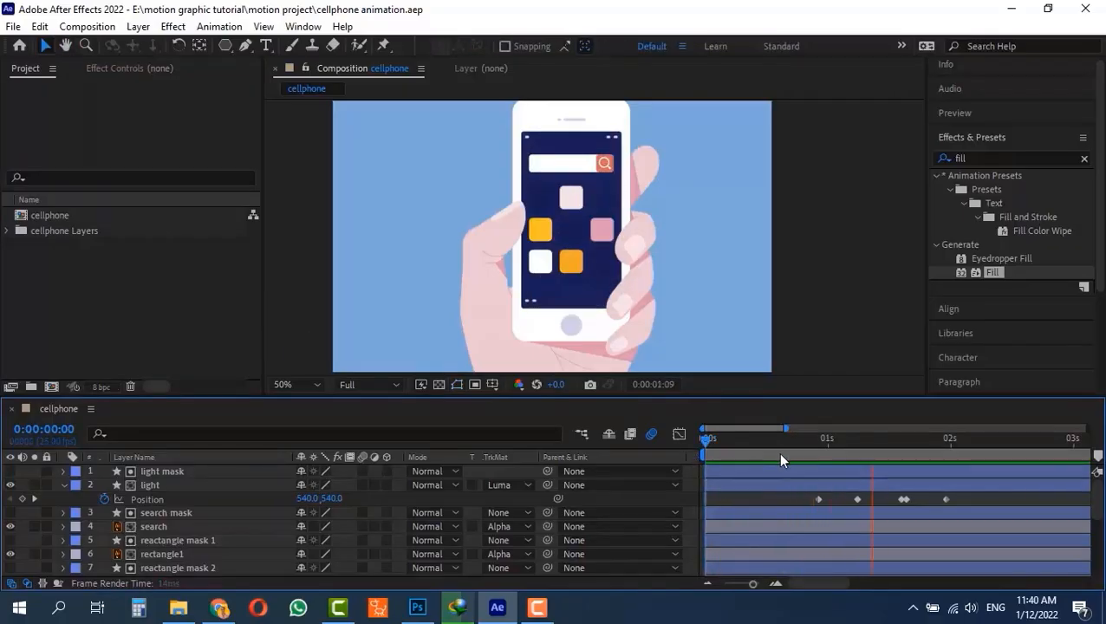
{"action": "key", "text": "space"}
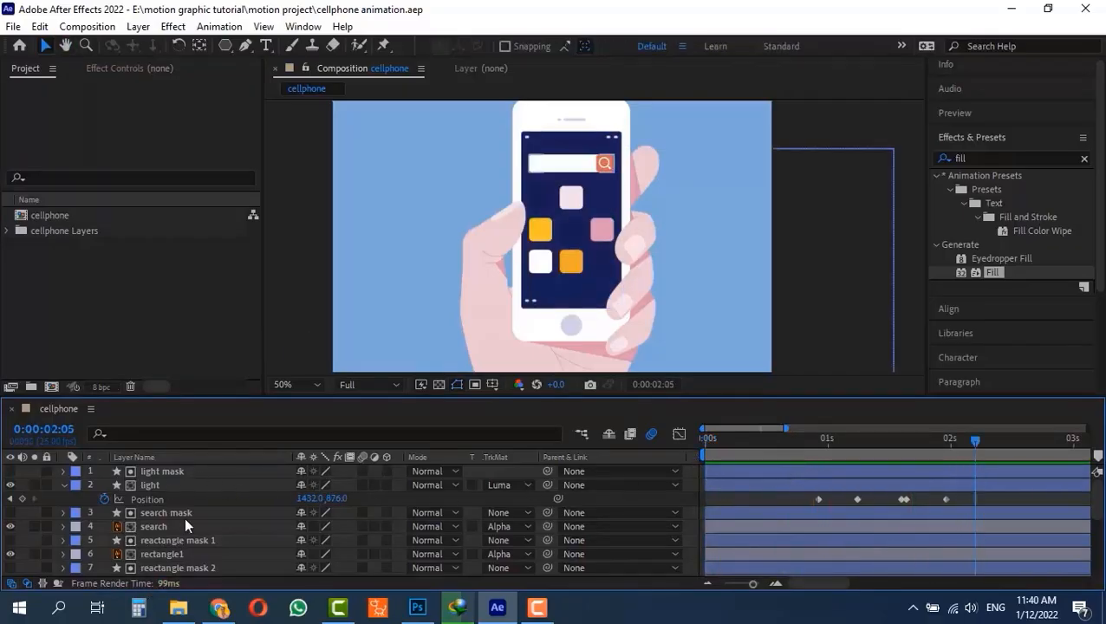
- Unlock the cellphone layer near the end of the layer stack and select it
{"action": "scroll", "coordinate": [184, 516], "scroll_direction": "down", "scroll_amount": 5}
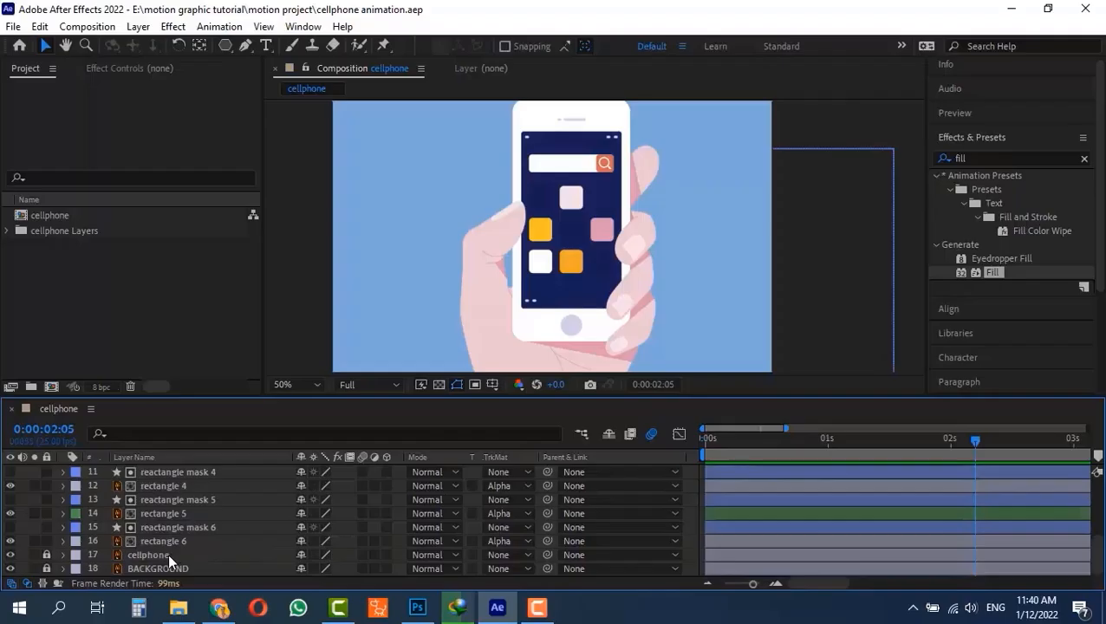
{"action": "scroll", "coordinate": [152, 559], "scroll_direction": "up", "scroll_amount": 5}
{"action": "key", "text": "p"}
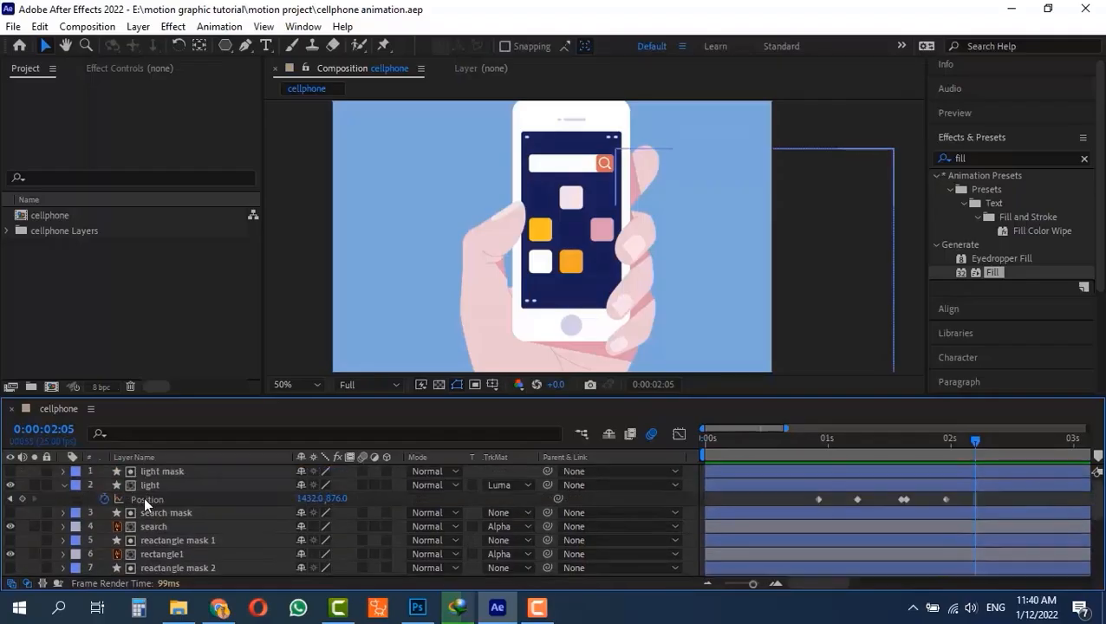
{"action": "scroll", "coordinate": [147, 543], "scroll_direction": "down", "scroll_amount": 5}
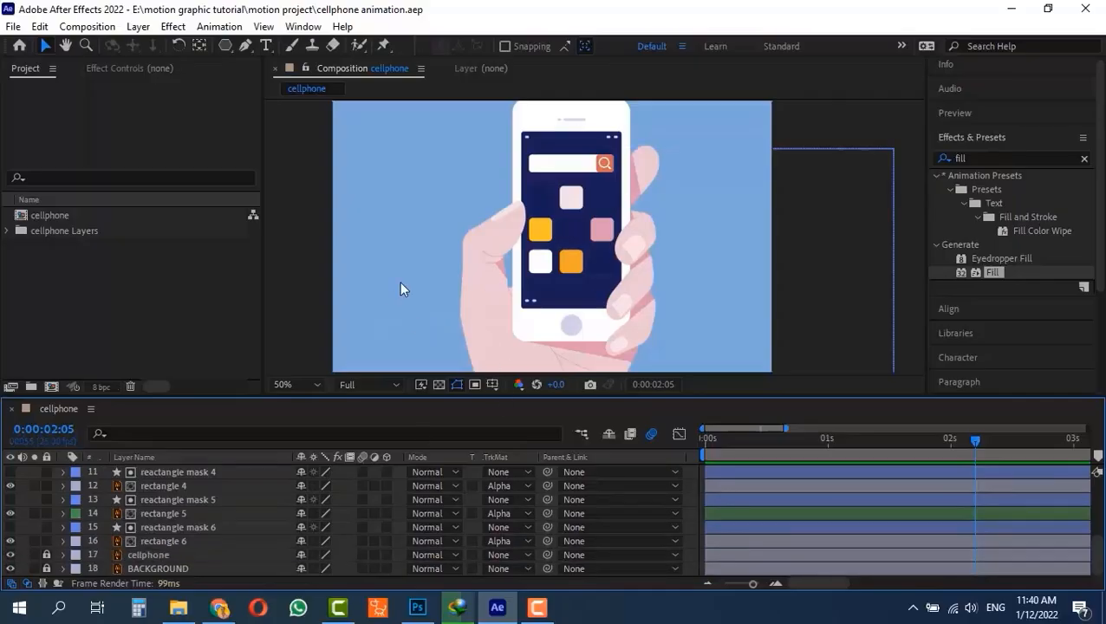
{"action": "left_click", "coordinate": [46, 555]}
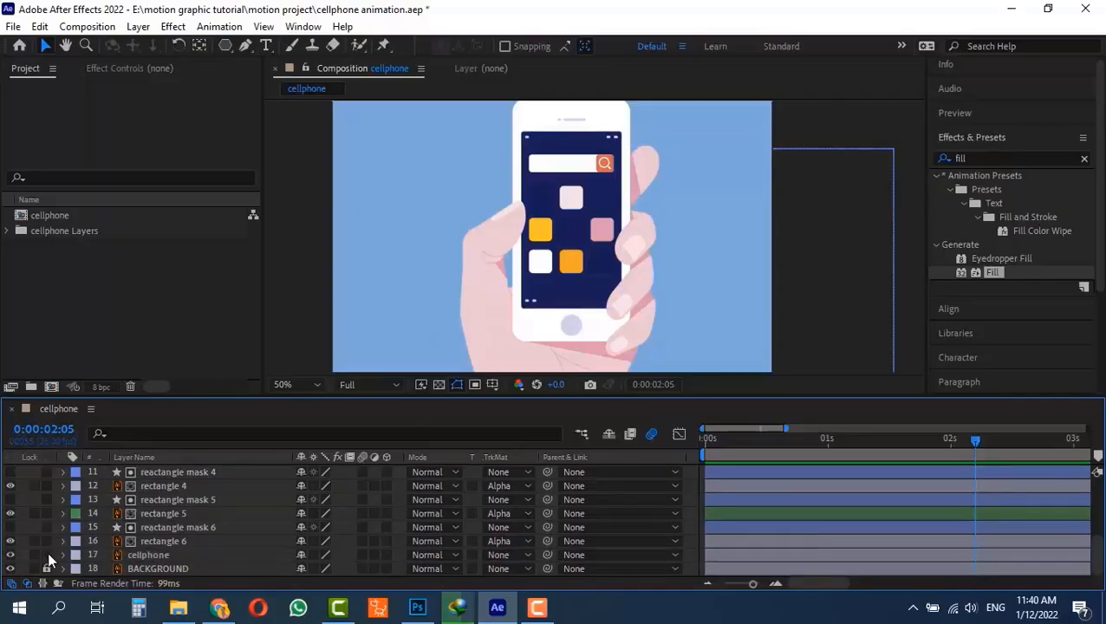
{"action": "left_click", "coordinate": [165, 553]}
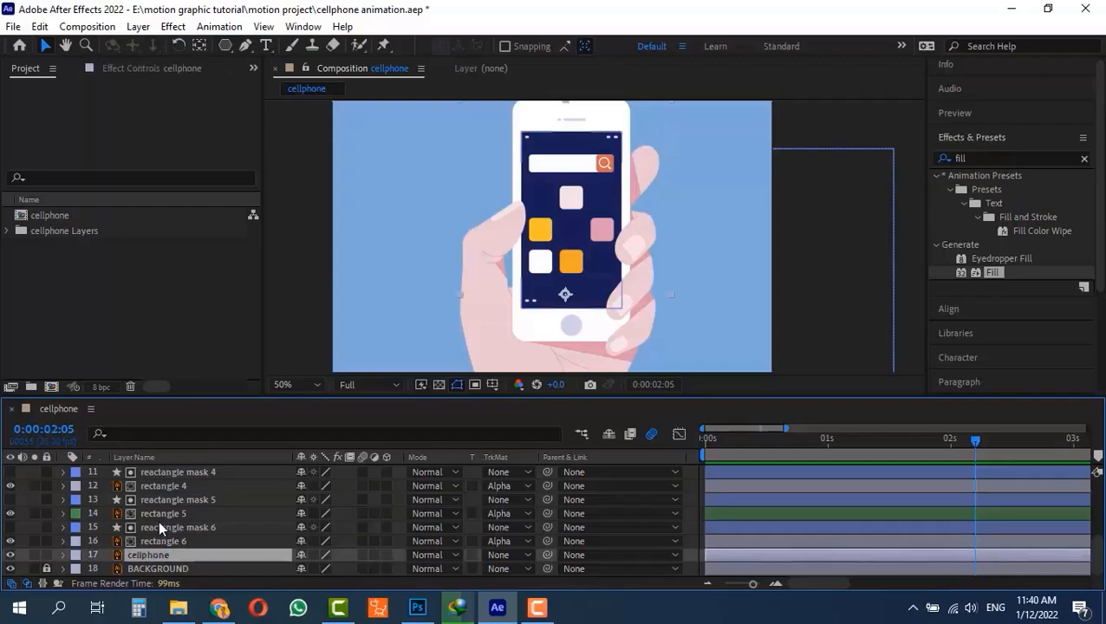
- Extend the layer selection from cellphone up to light mask, leaving out the BACKGROUND layer
{"action": "scroll", "coordinate": [158, 520], "scroll_direction": "up", "scroll_amount": 4}
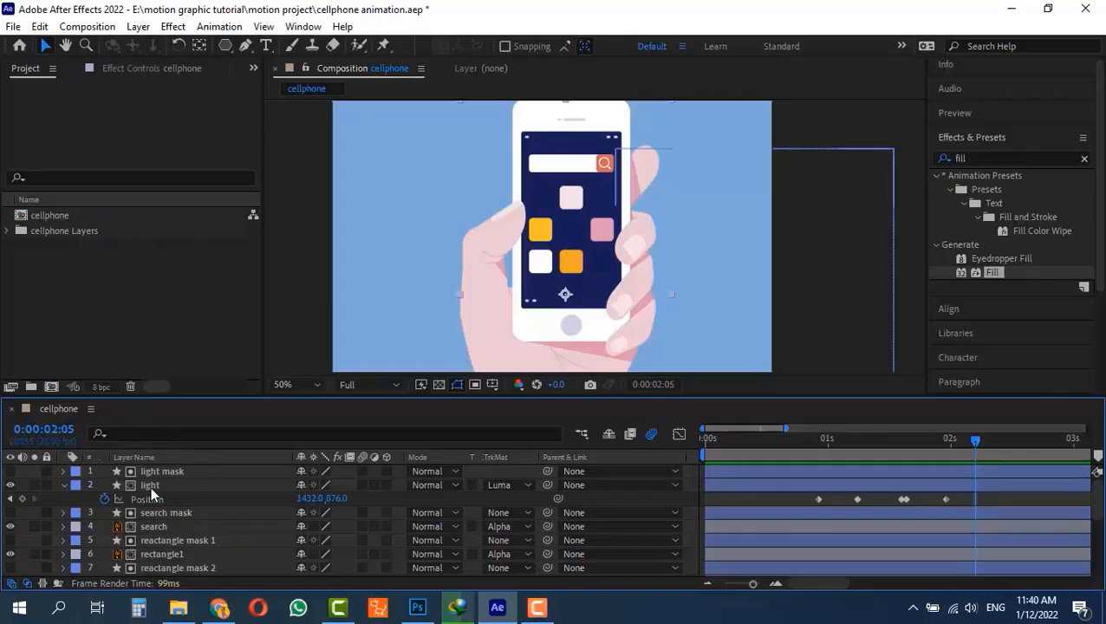
{"action": "scroll", "coordinate": [167, 550], "scroll_direction": "down", "scroll_amount": 4}
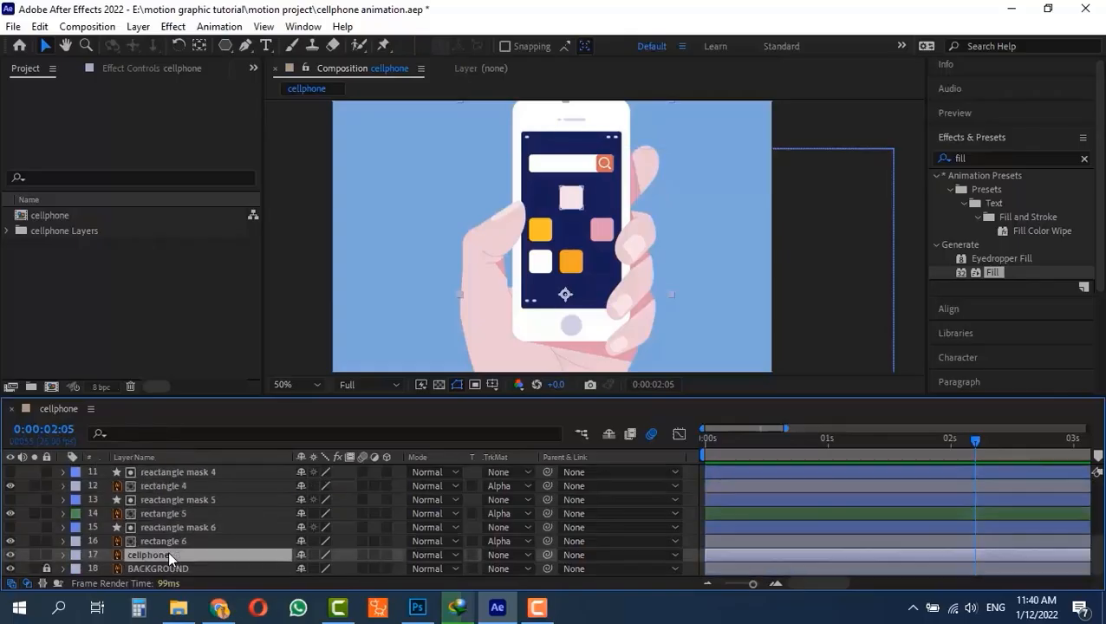
{"action": "scroll", "coordinate": [167, 551], "scroll_direction": "down", "scroll_amount": 1}
{"action": "scroll", "coordinate": [167, 550], "scroll_direction": "up", "scroll_amount": 3}
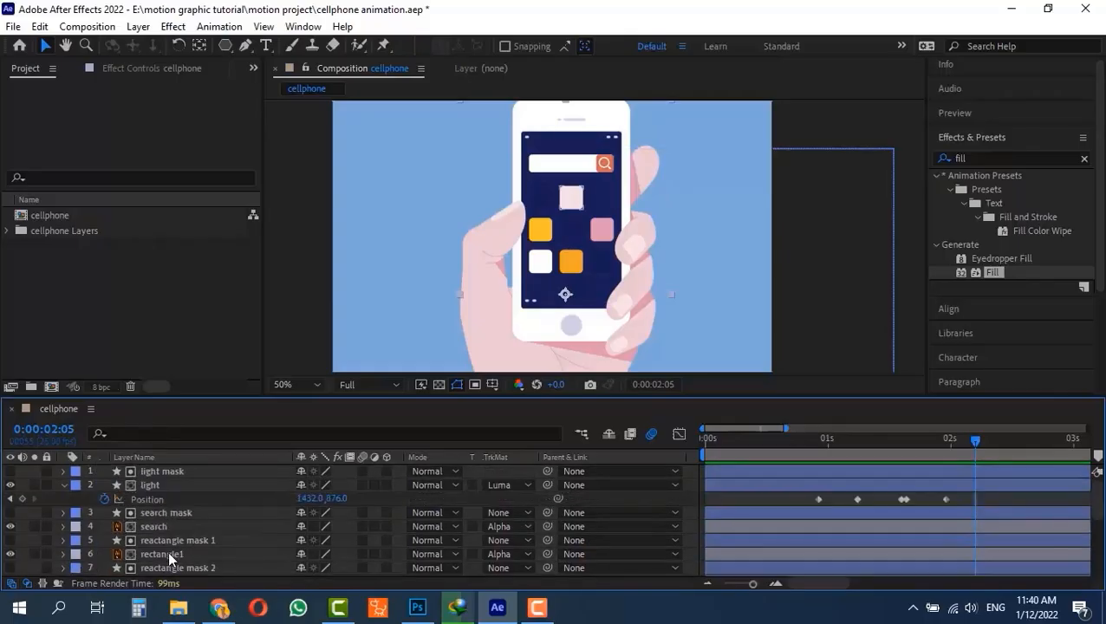
{"action": "scroll", "coordinate": [167, 550], "scroll_direction": "down", "scroll_amount": 3}
{"action": "scroll", "coordinate": [165, 556], "scroll_direction": "up", "scroll_amount": 4}
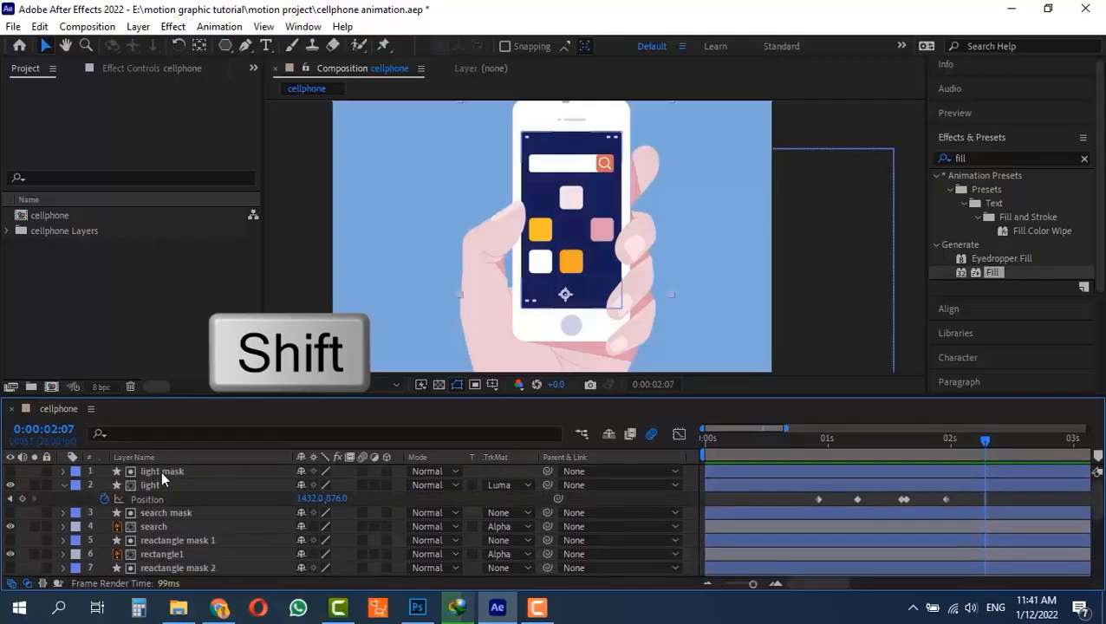
{"action": "left_click", "coordinate": [165, 471], "text": "shift"}
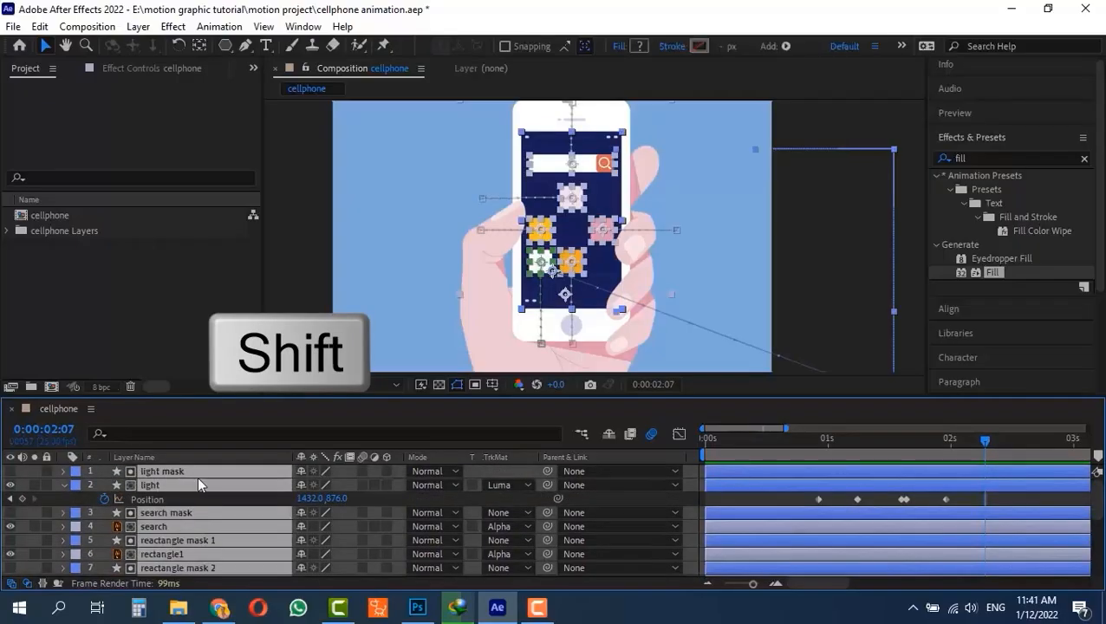
{"action": "scroll", "coordinate": [186, 506], "scroll_direction": "down", "scroll_amount": 4}
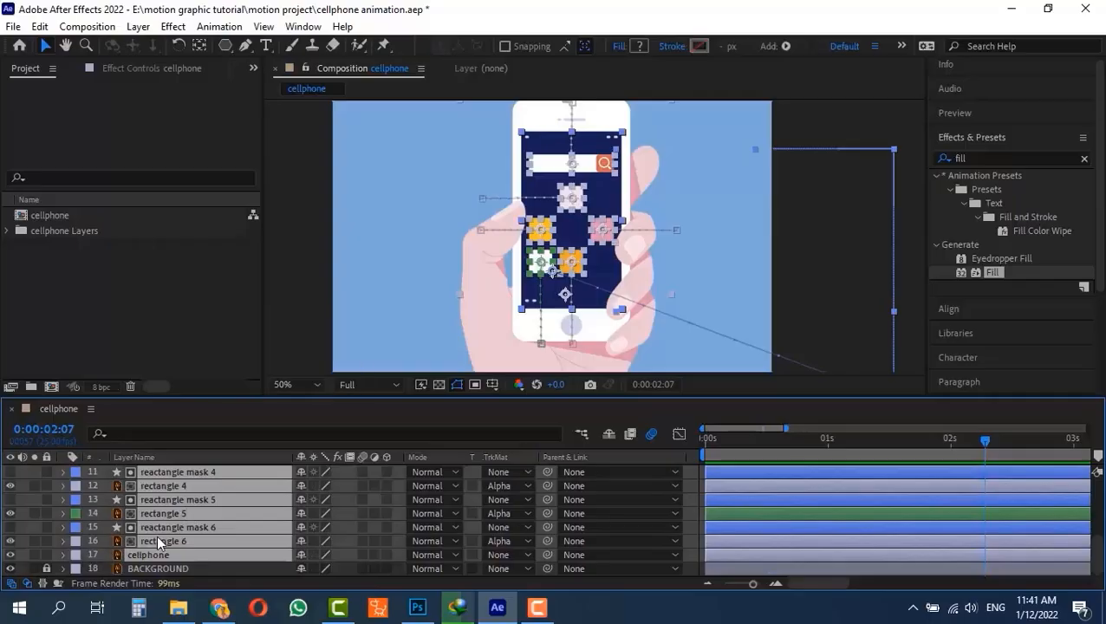
{"action": "key", "text": "u"}
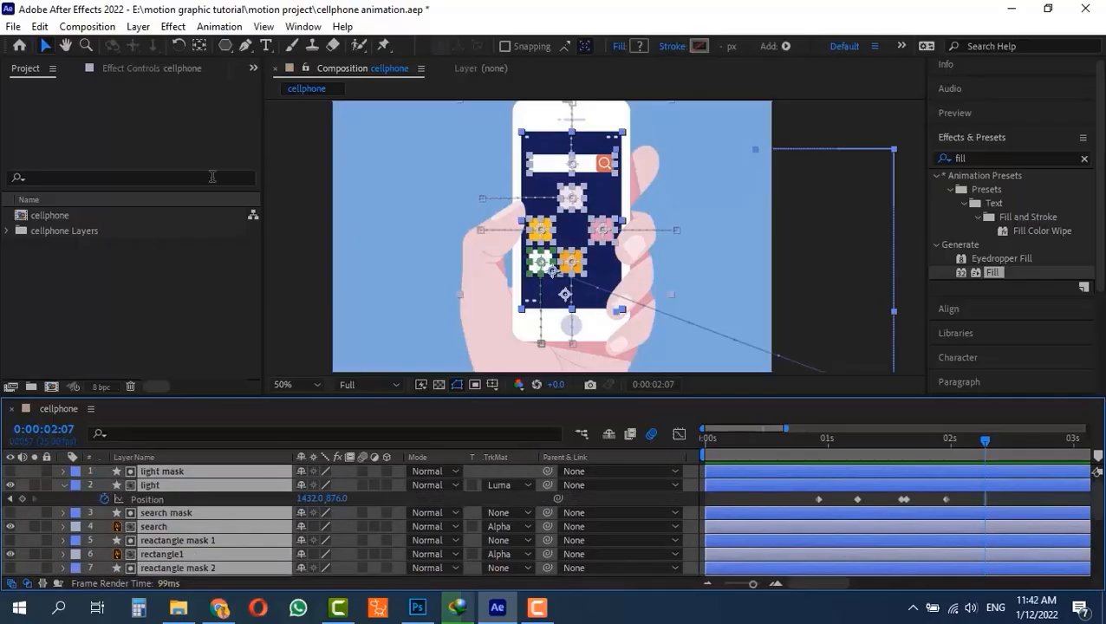
{"action": "left_click", "coordinate": [138, 26]}
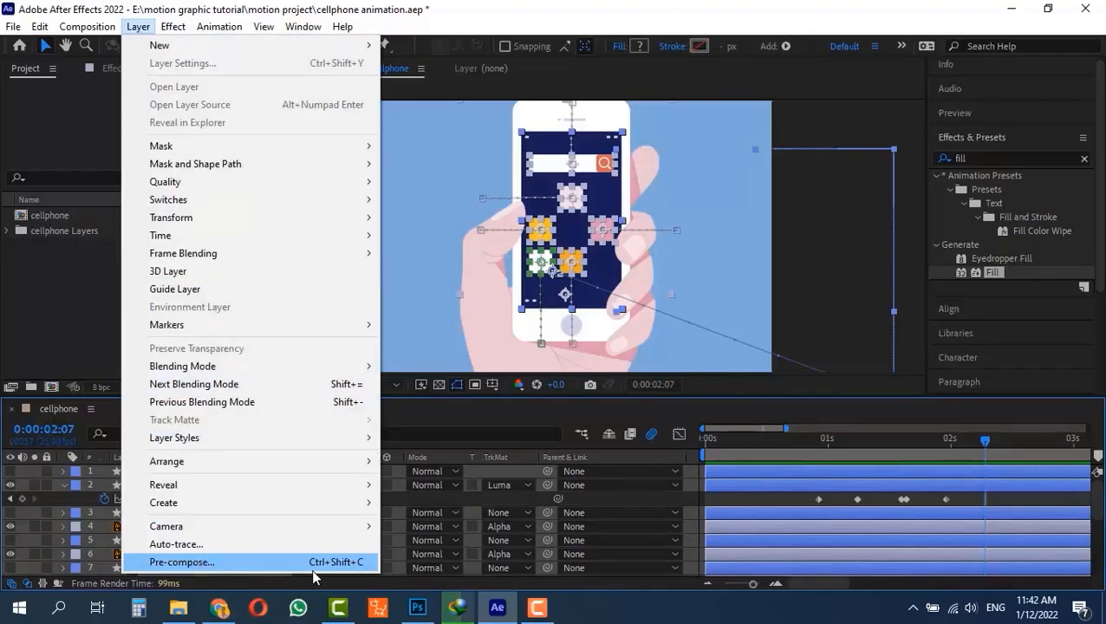
{"action": "left_click", "coordinate": [511, 8]}
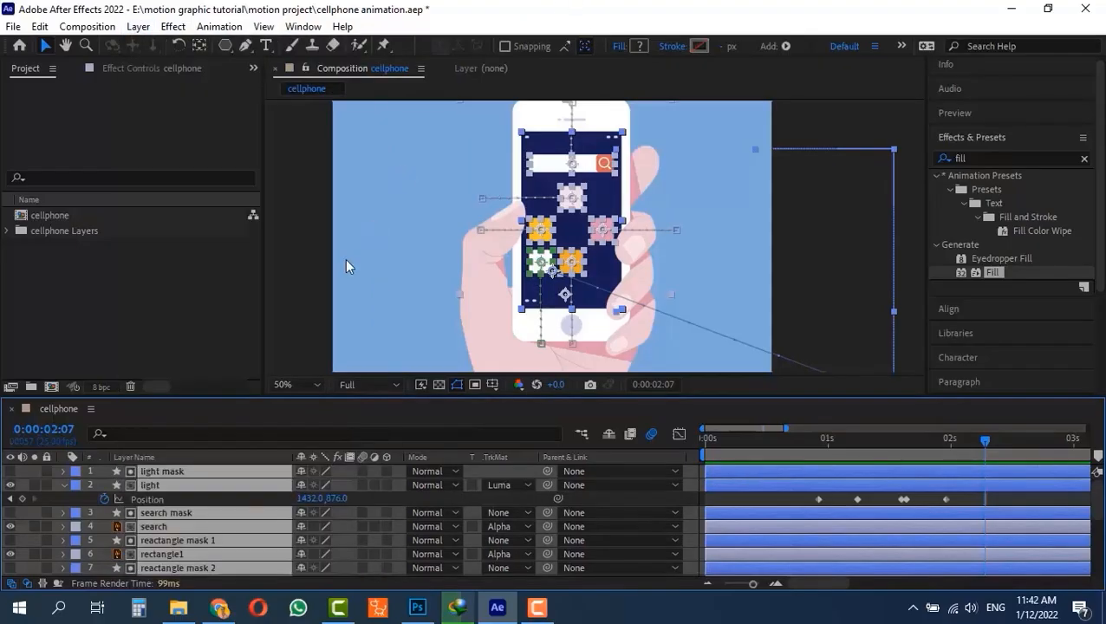
{"action": "right_click", "coordinate": [168, 477]}
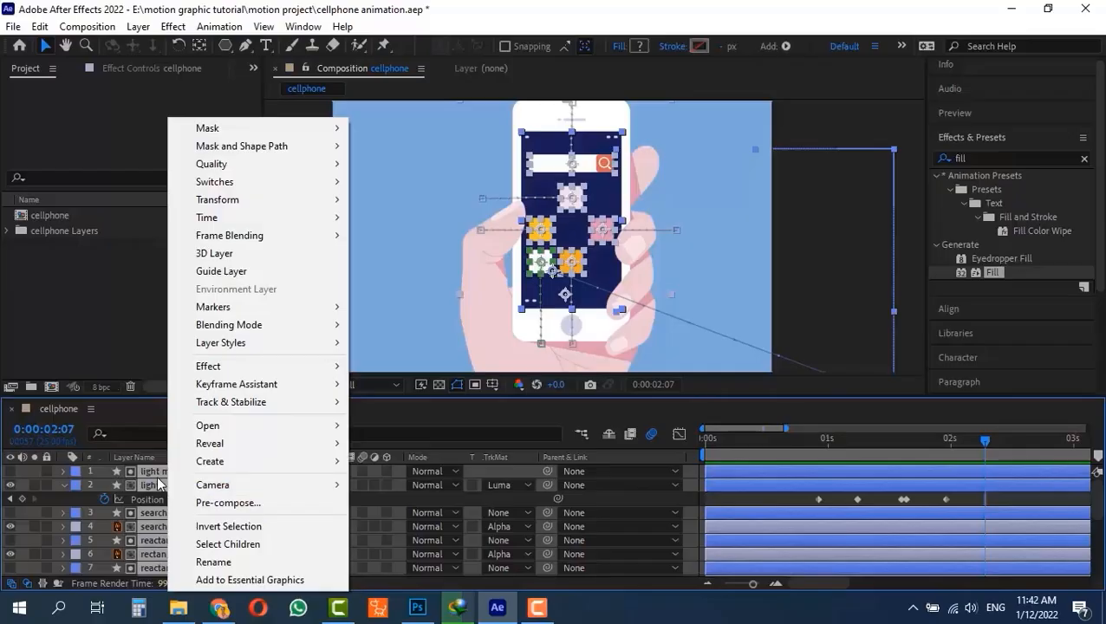
{"action": "left_click", "coordinate": [247, 10]}
- Pre-compose the selected layers into a new composition named "phone animation", moving all attributes into it
{"action": "key", "text": "ctrl+shift+c"}
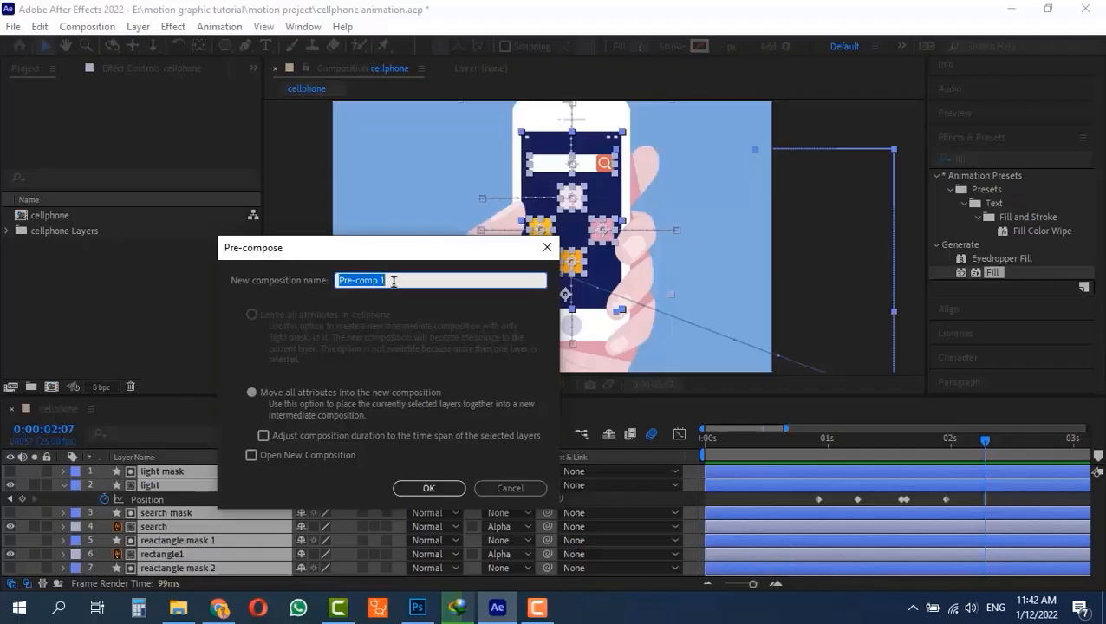
{"action": "type", "text": "ce"}
{"action": "type", "text": "phone anim"}
{"action": "type", "text": "a"}
{"action": "type", "text": "tio"}
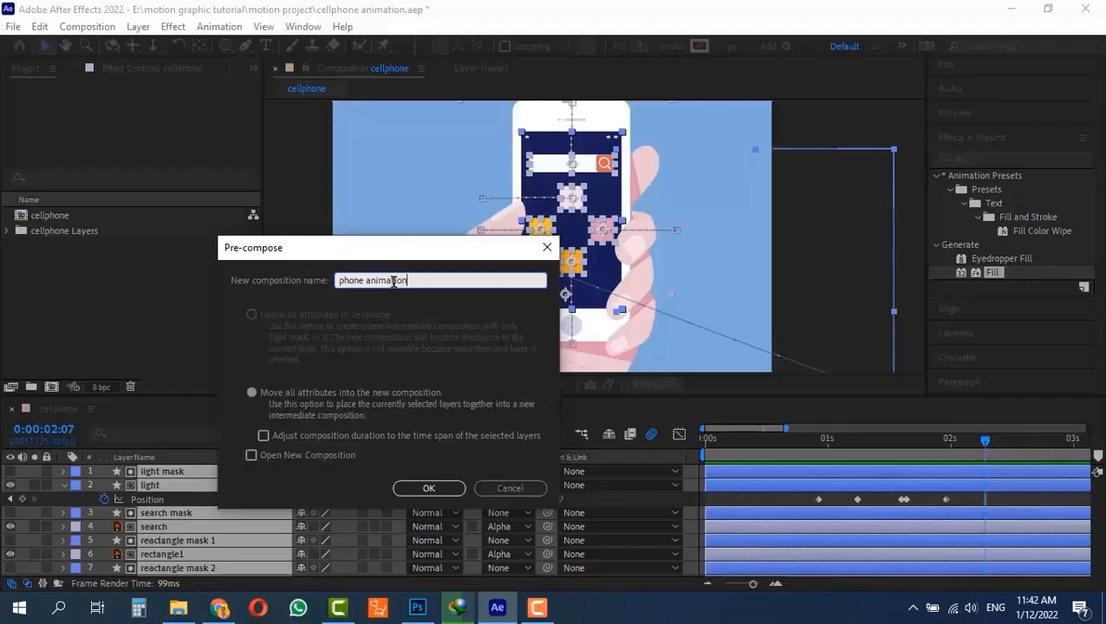
{"action": "type", "text": "n"}
{"action": "left_click", "coordinate": [429, 488]}
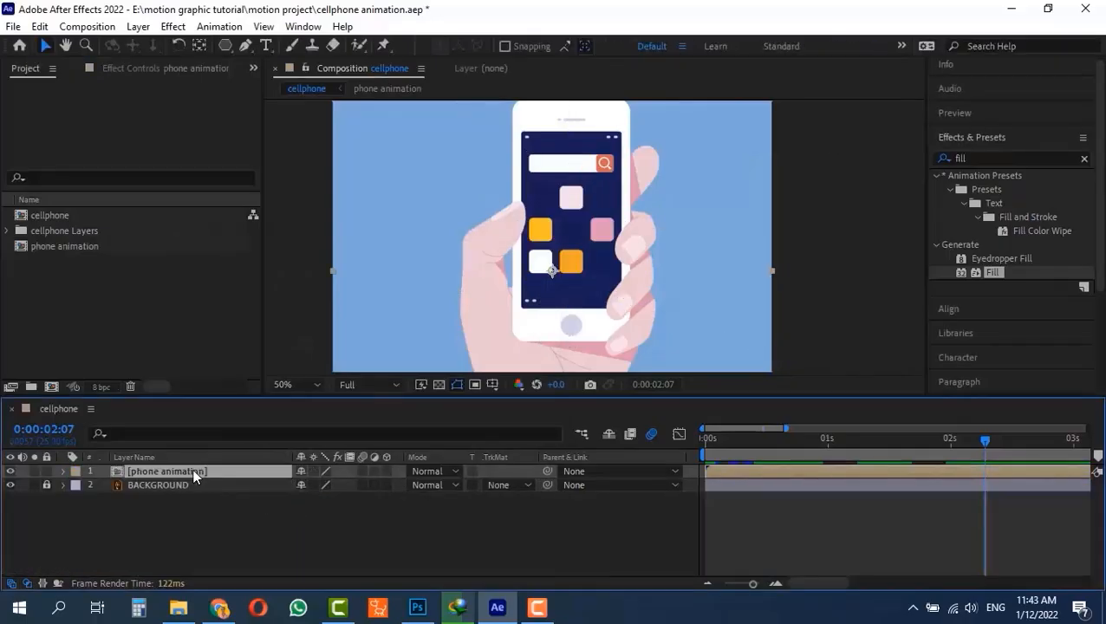
- Select the phone animation layer, switch its visibility off and on again, and deselect it
{"action": "left_click", "coordinate": [190, 501]}
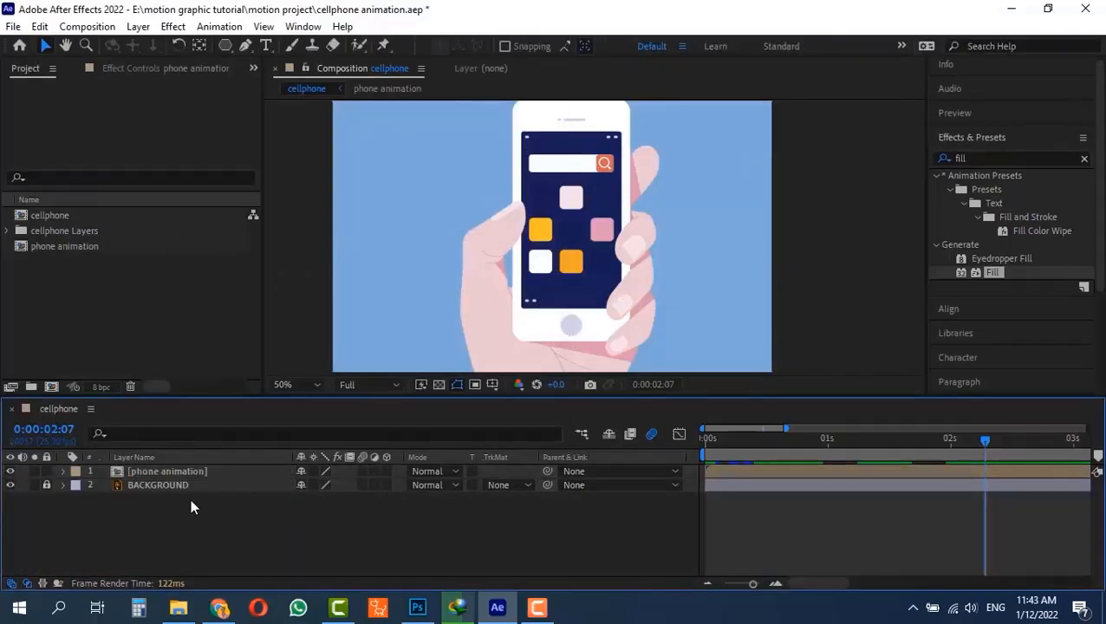
{"action": "left_click", "coordinate": [155, 470]}
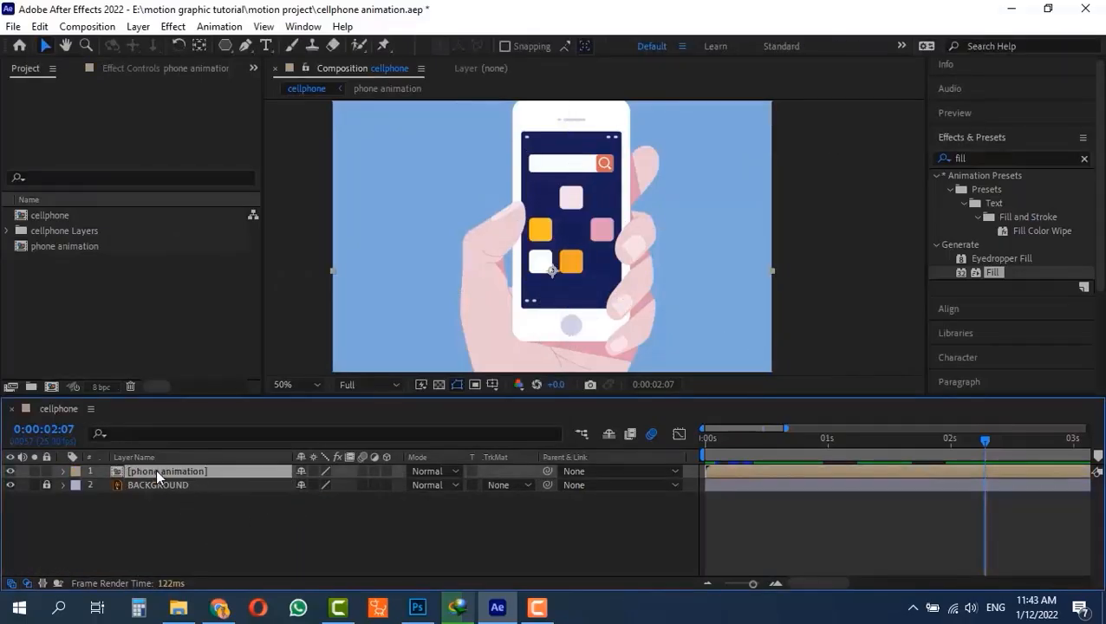
{"action": "left_click", "coordinate": [11, 472]}
{"action": "left_click", "coordinate": [10, 472]}
{"action": "left_click", "coordinate": [190, 533]}
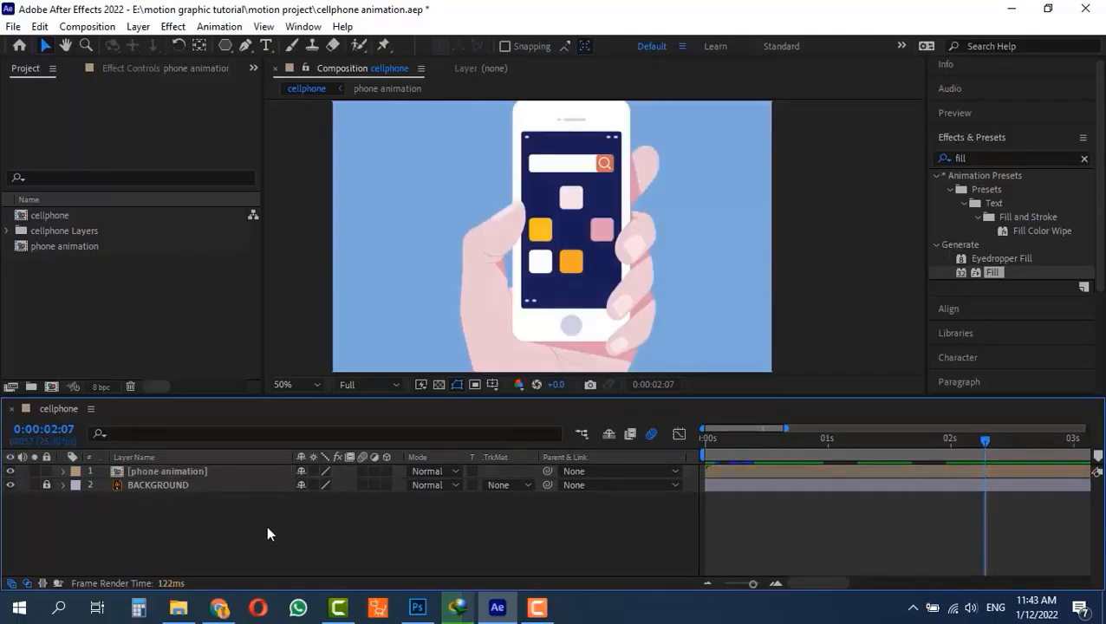
- Preview the cellphone composition from the start of the timeline
{"action": "left_click_drag", "start_coordinate": [772, 437], "coordinate": [599, 450]}
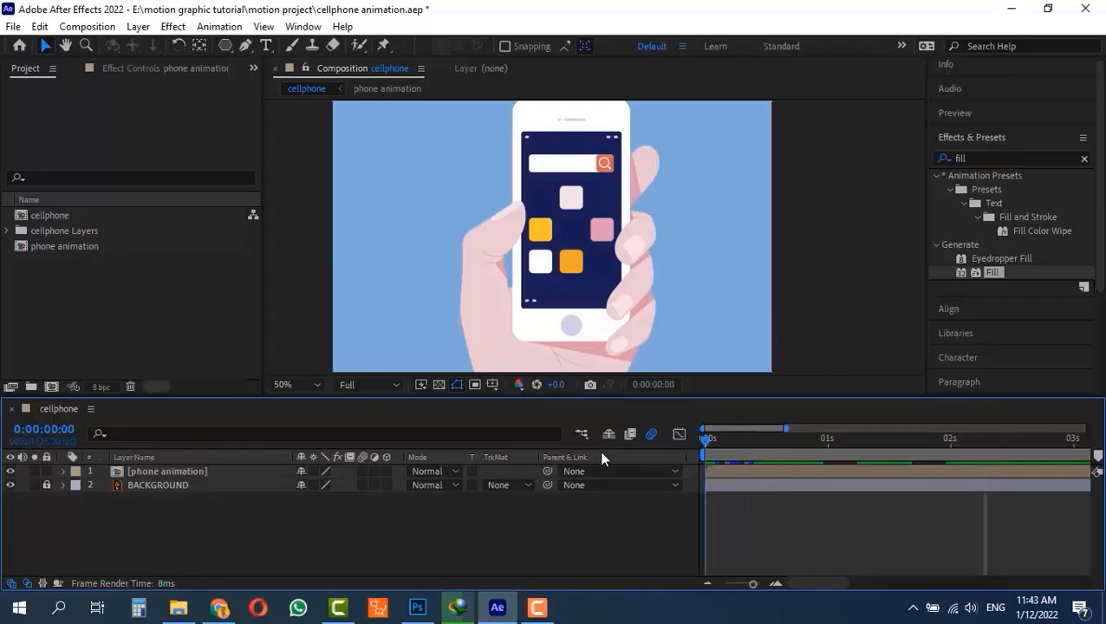
{"action": "key", "text": "space"}
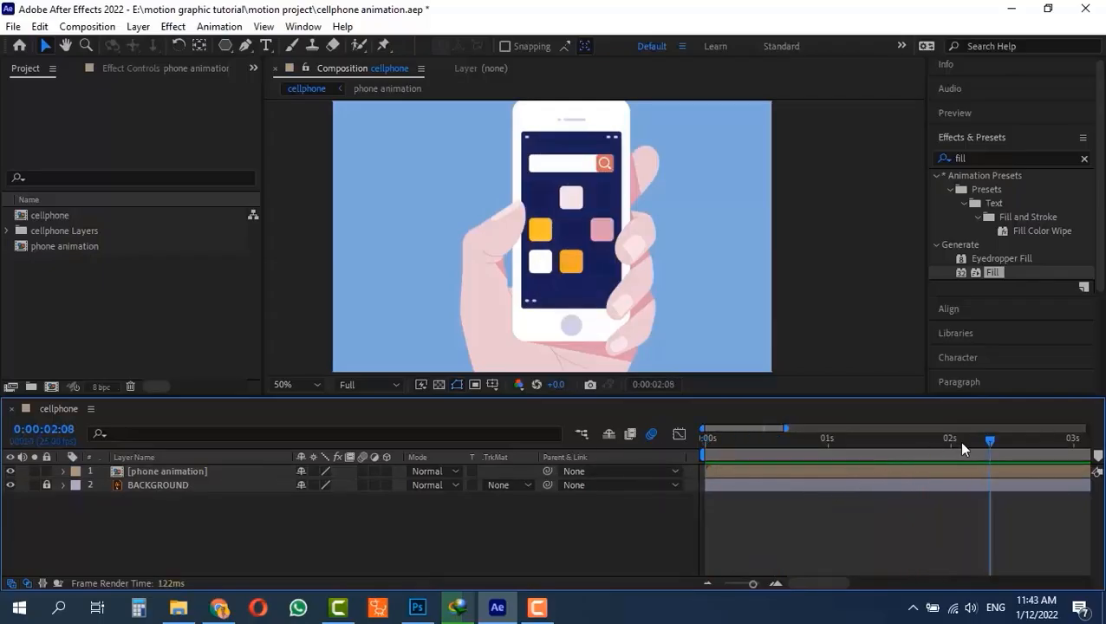
{"action": "key", "text": "space"}
{"action": "key", "text": "space"}
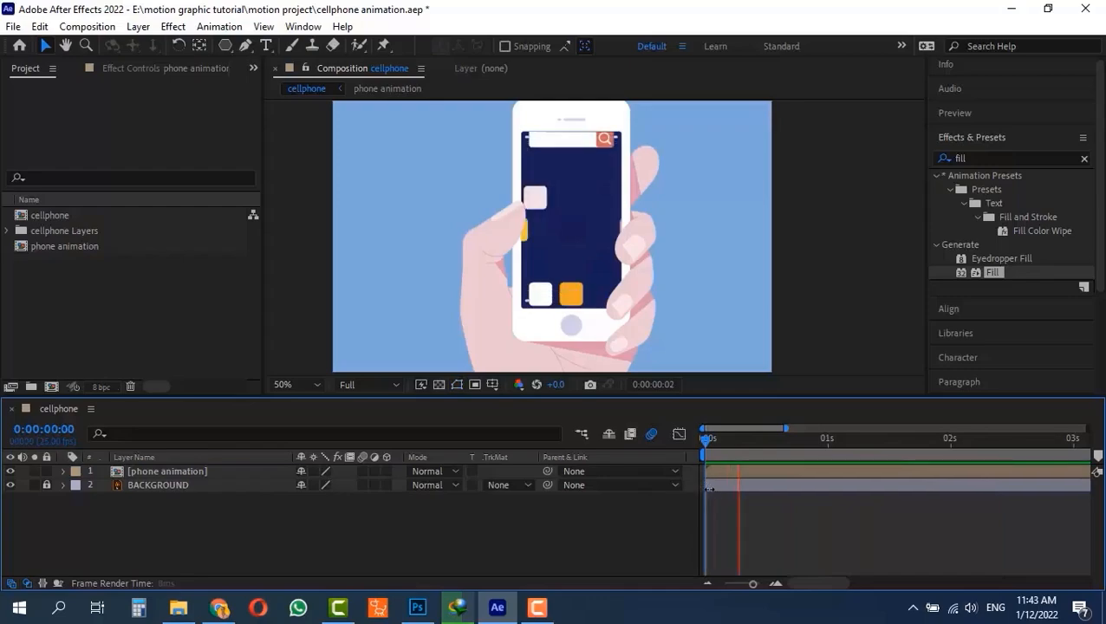
{"action": "key", "text": "space"}
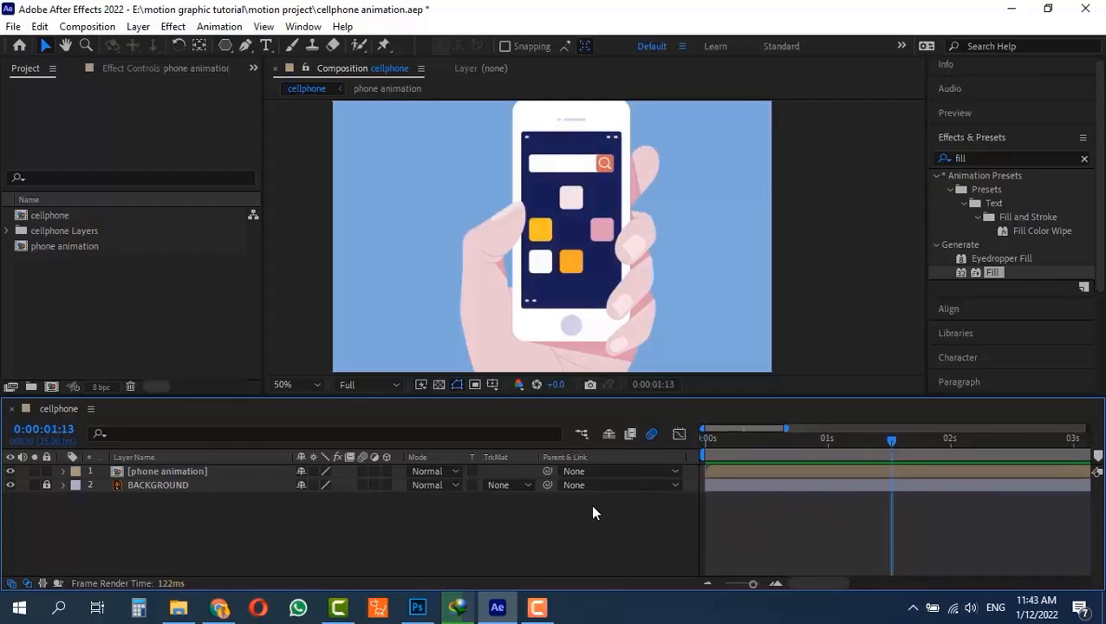
- Open the phone animation pre-composition and compare its layer stack with the cellphone composition
{"action": "left_click", "coordinate": [126, 470]}
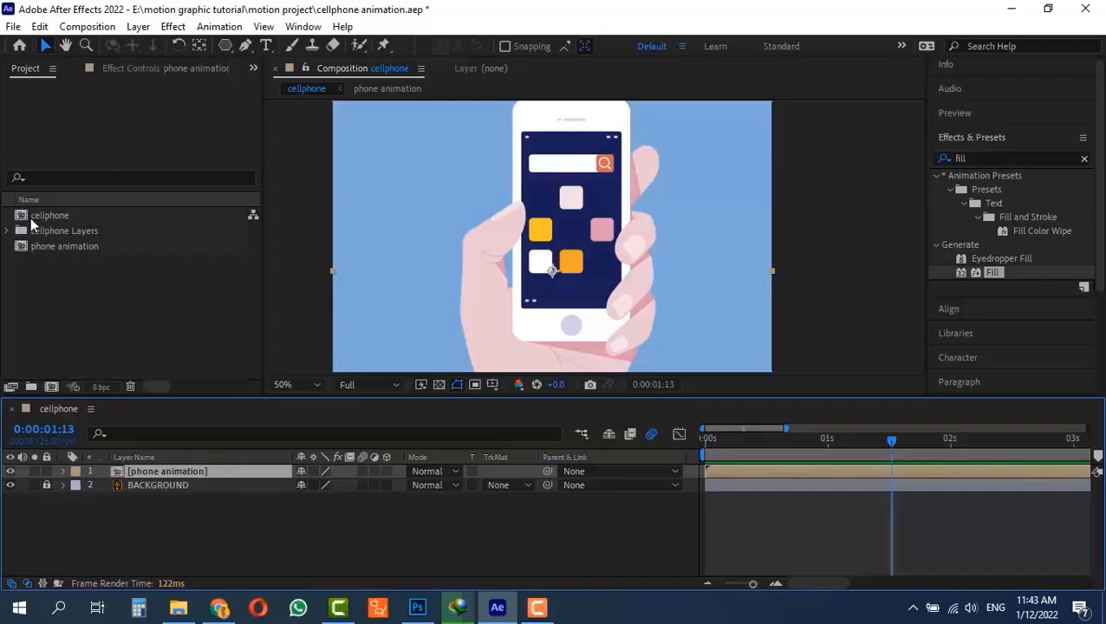
{"action": "double_click", "coordinate": [116, 469]}
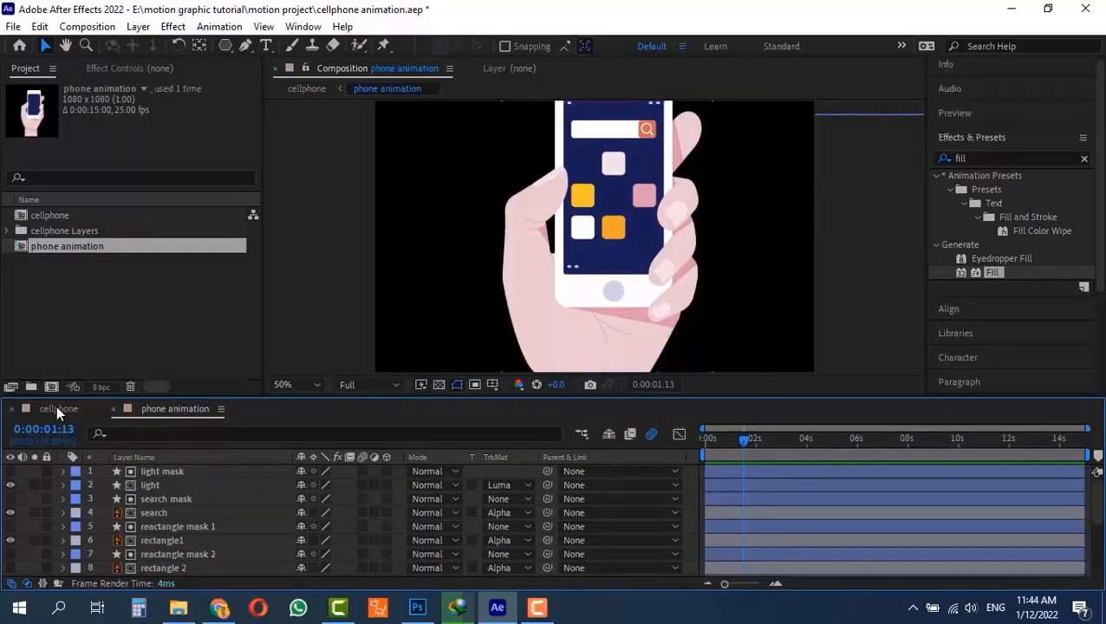
{"action": "left_click", "coordinate": [56, 409]}
{"action": "left_click", "coordinate": [165, 409]}
{"action": "left_click", "coordinate": [59, 409]}
{"action": "left_click", "coordinate": [160, 408]}
{"action": "scroll", "coordinate": [170, 502], "scroll_direction": "down", "scroll_amount": 3}
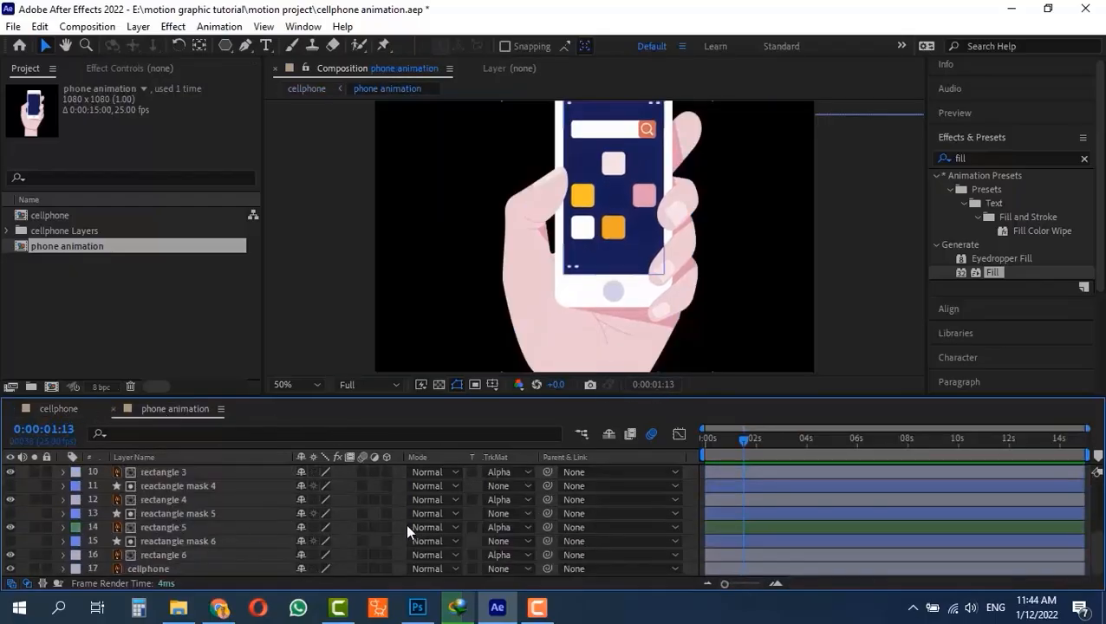
- Reveal the keyframes of the layers inside phone animation and scrub through the start of the animation
{"action": "left_click_drag", "start_coordinate": [739, 443], "coordinate": [691, 433]}
{"action": "key", "text": "u"}
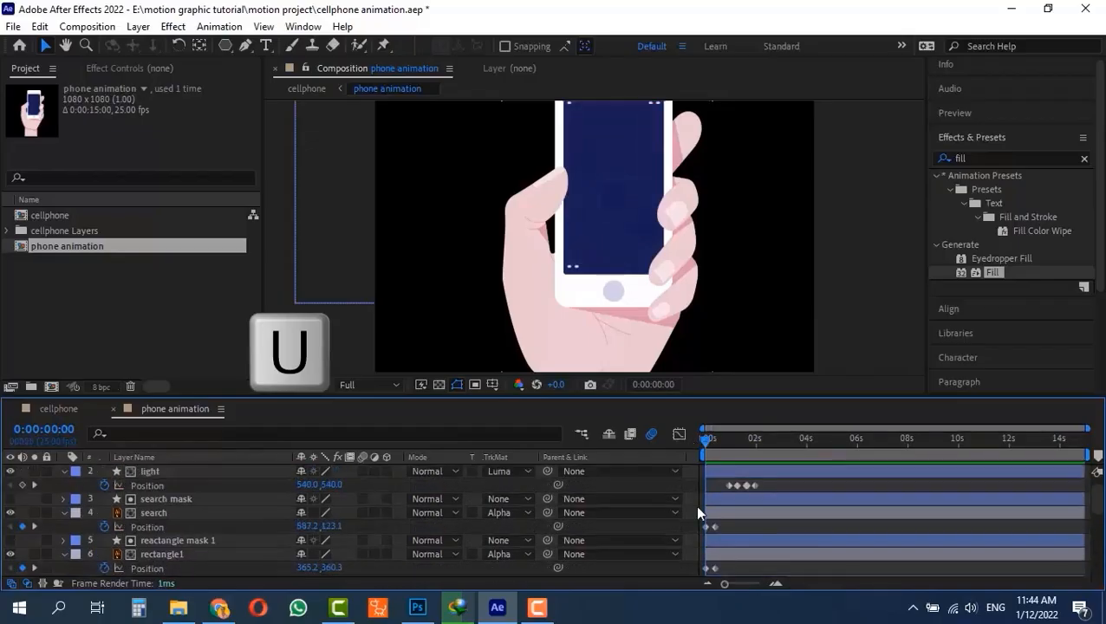
{"action": "scroll", "coordinate": [784, 513], "scroll_direction": "down", "scroll_amount": 3}
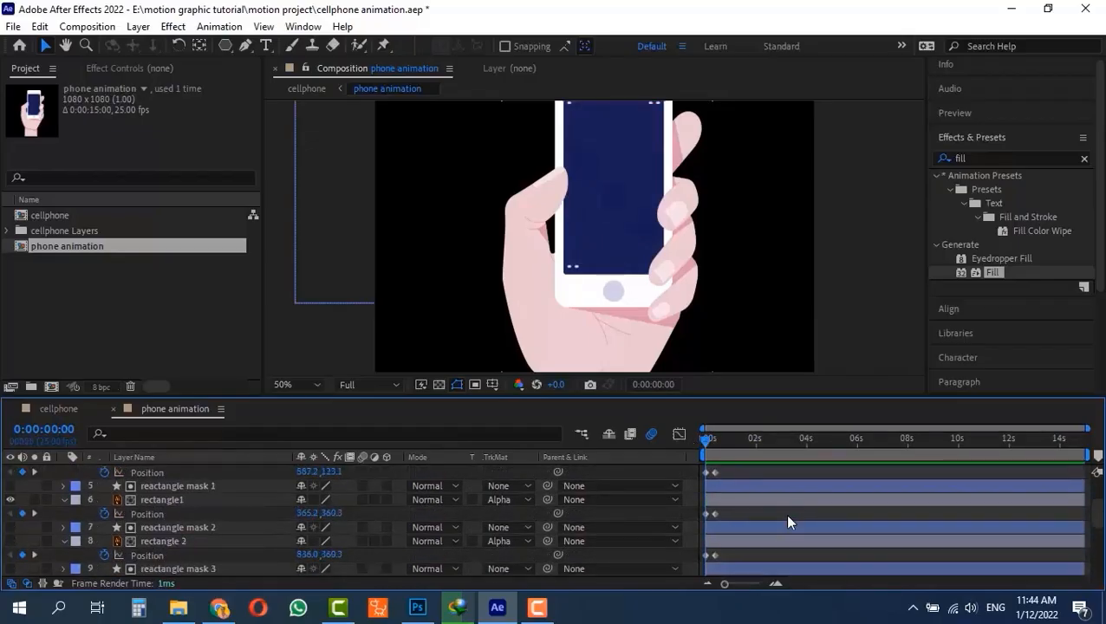
{"action": "scroll", "coordinate": [784, 513], "scroll_direction": "up", "scroll_amount": 3}
{"action": "mouse_move", "coordinate": [735, 434]}
{"action": "left_mouse_down"}
{"action": "mouse_move", "coordinate": [781, 434]}
{"action": "mouse_move", "coordinate": [729, 435]}
{"action": "left_mouse_up"}
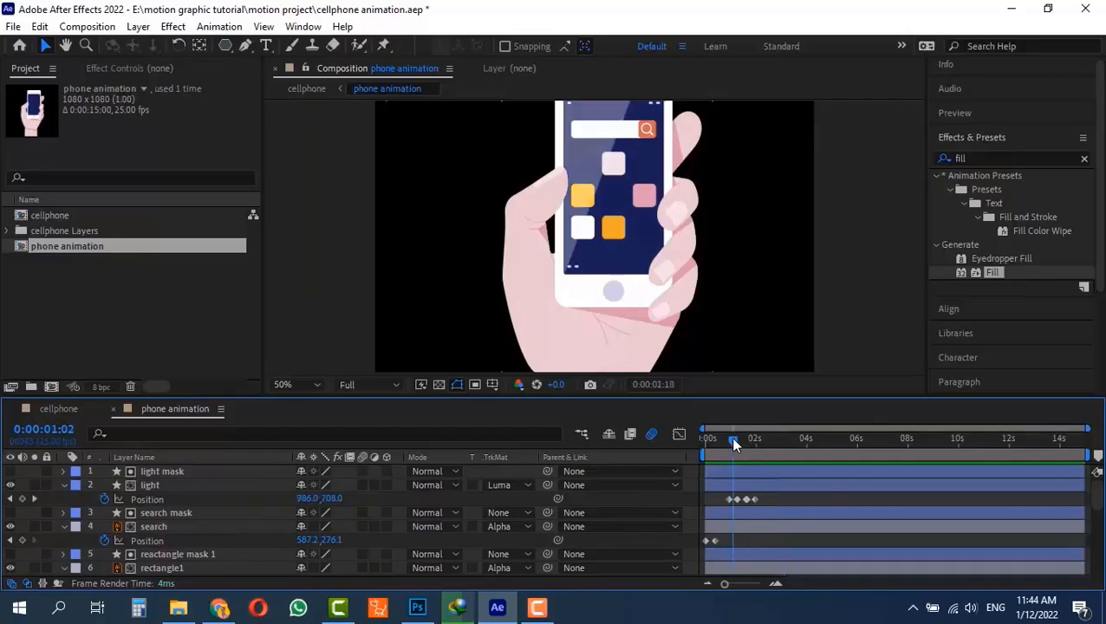
- Return to the cellphone composition, check the phone animation layer for keyframes, and scrub its opening frames
{"action": "left_click", "coordinate": [52, 407]}
{"action": "key", "text": "u"}
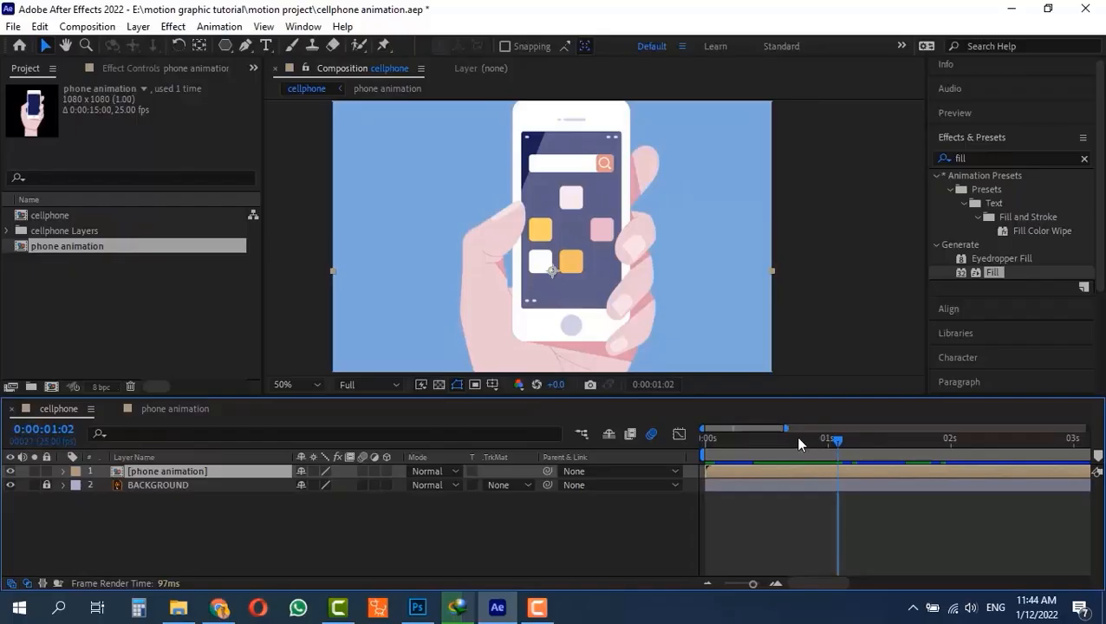
{"action": "left_click", "coordinate": [714, 437]}
{"action": "left_click_drag", "start_coordinate": [689, 443], "coordinate": [674, 469]}
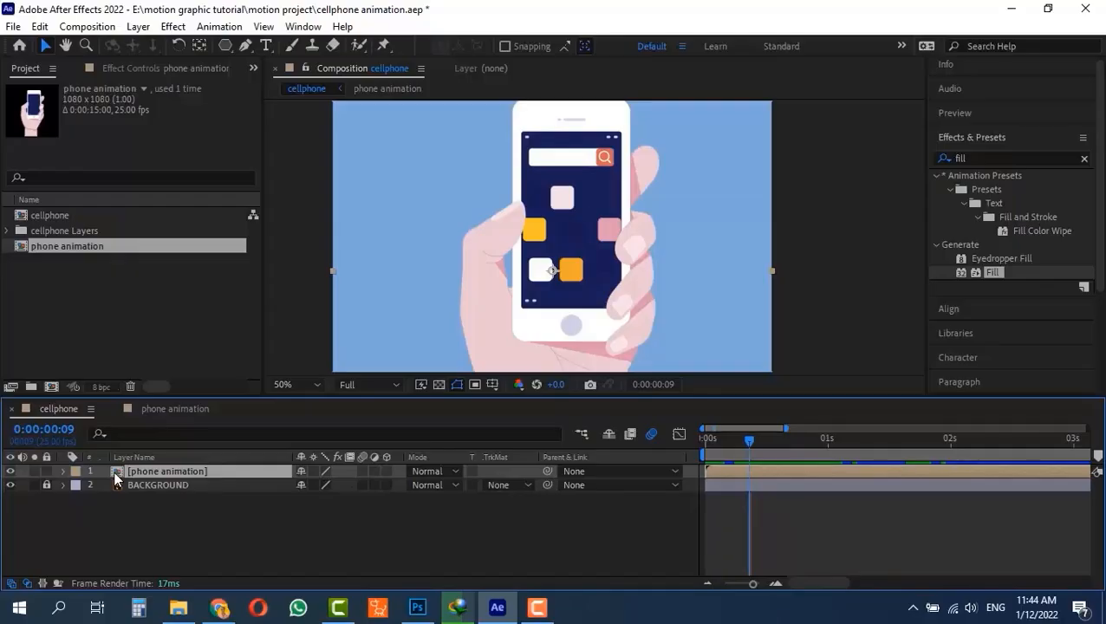
- Set the playhead to the start, deselect the phone animation layer, and play the pre-composed animation
{"action": "left_click_drag", "start_coordinate": [751, 438], "coordinate": [691, 437]}
{"action": "left_click", "coordinate": [184, 528]}
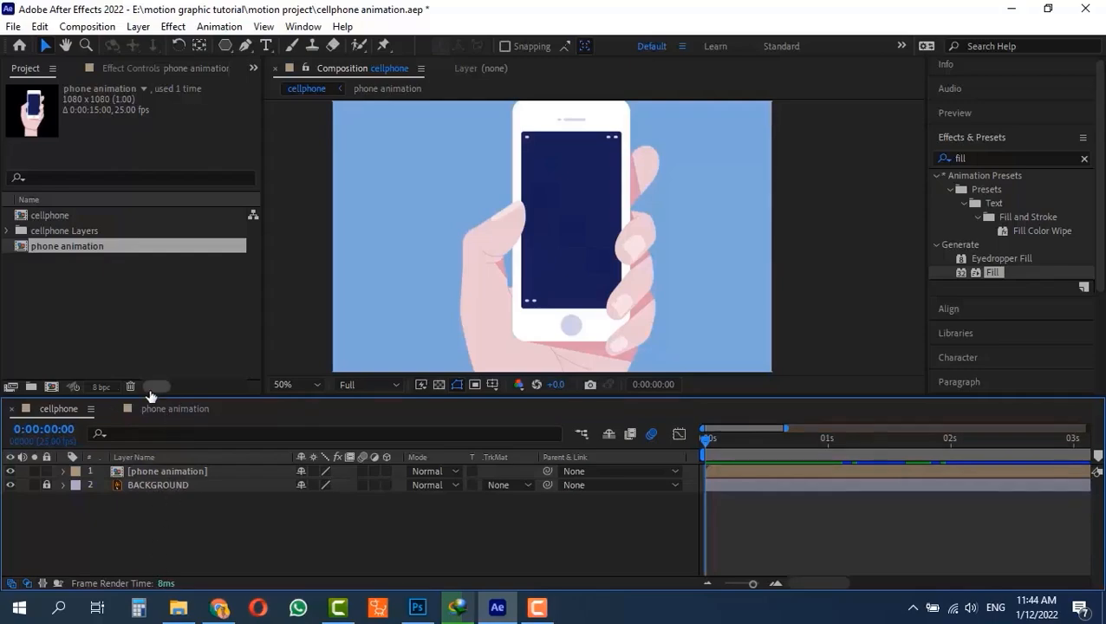
{"action": "key", "text": "space"}
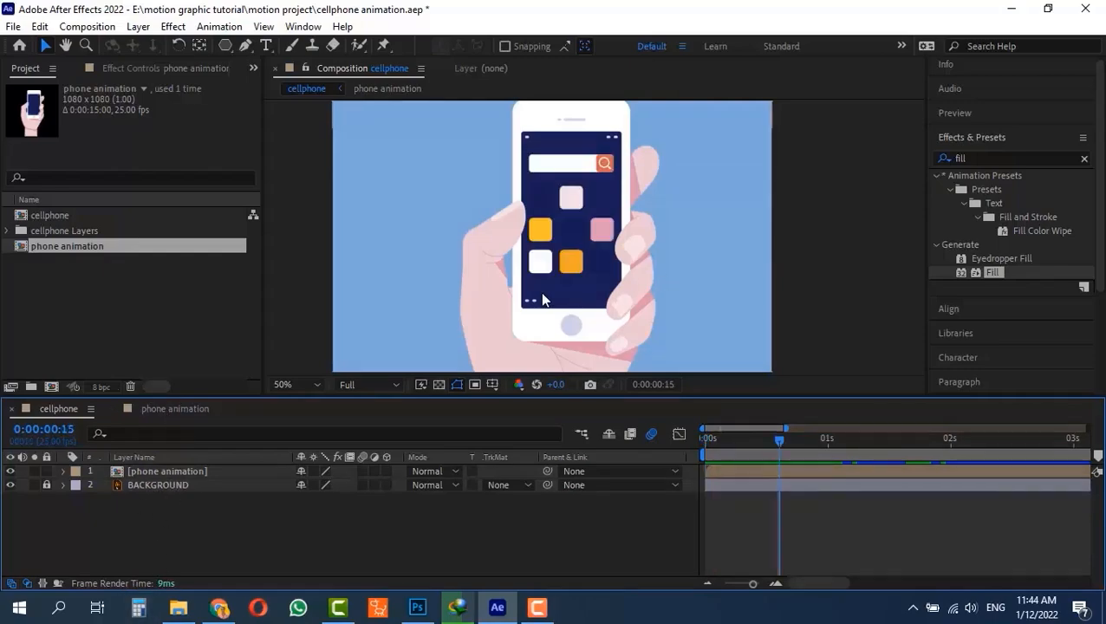
- Undo the phone animation pre-composition to bring back the separate layers in the cellphone composition
{"action": "scroll", "coordinate": [592, 304], "scroll_direction": "down", "scroll_amount": 1}
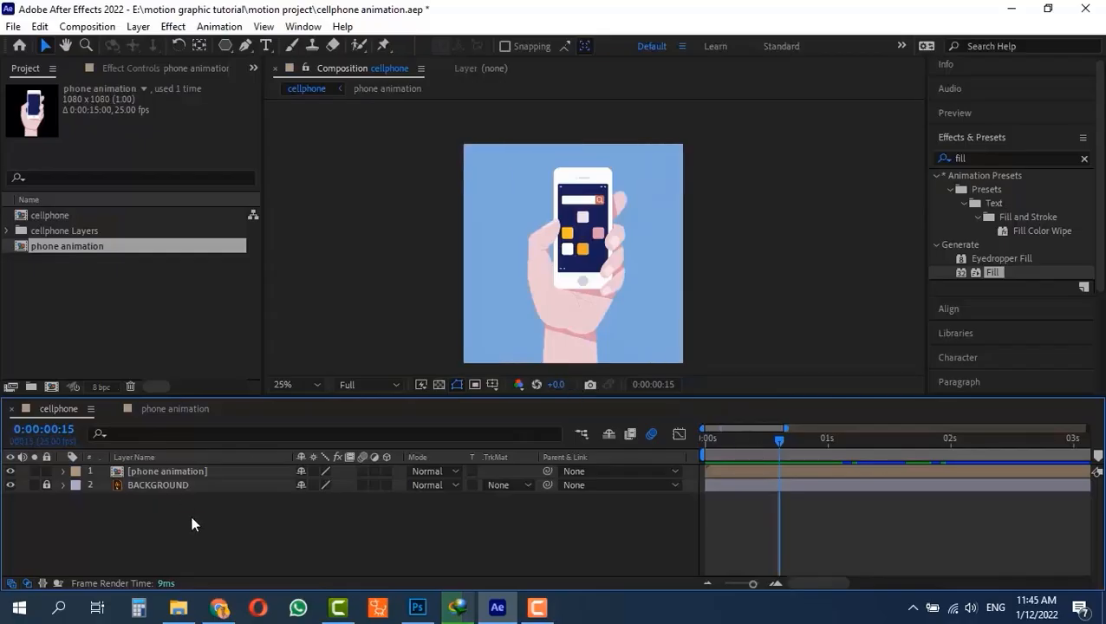
{"action": "key", "text": "ctrl+z"}
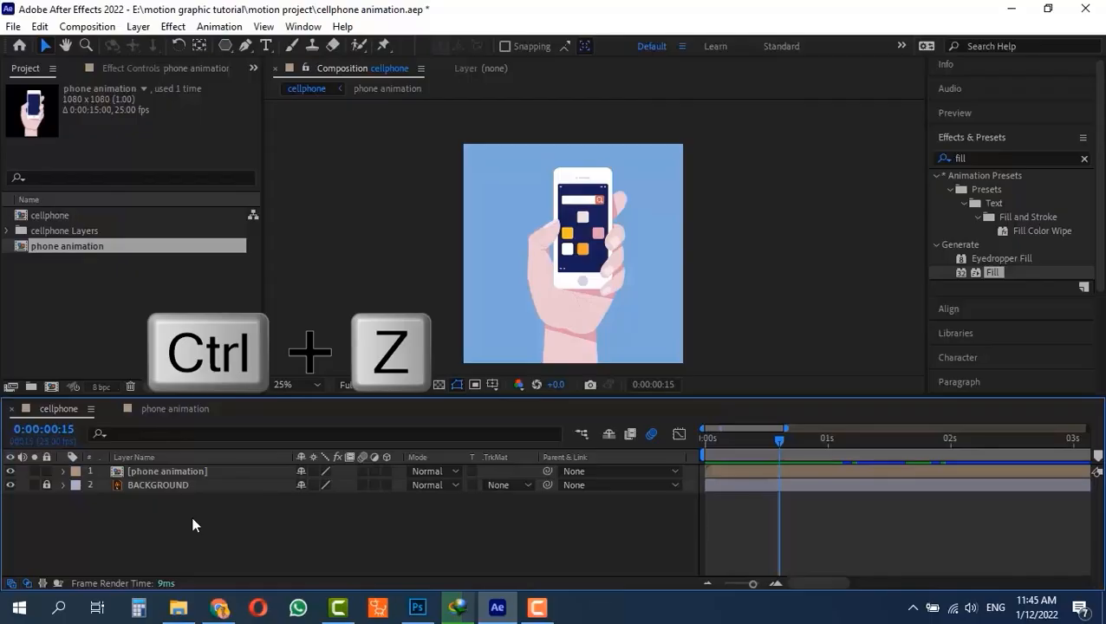
{"action": "key", "text": "space"}
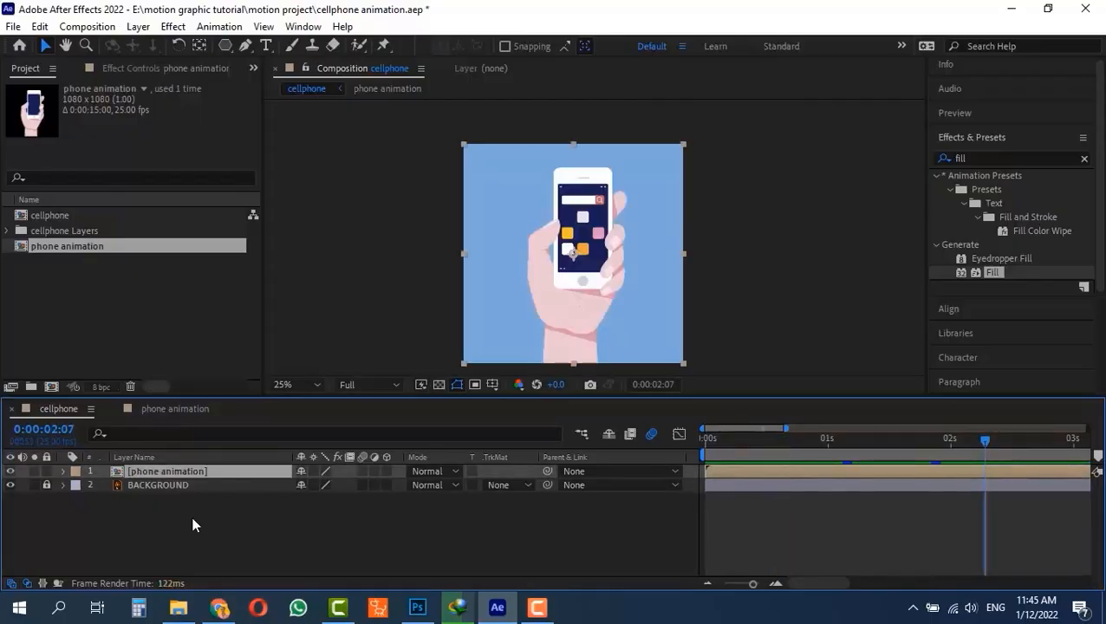
{"action": "key", "text": "ctrl+z"}
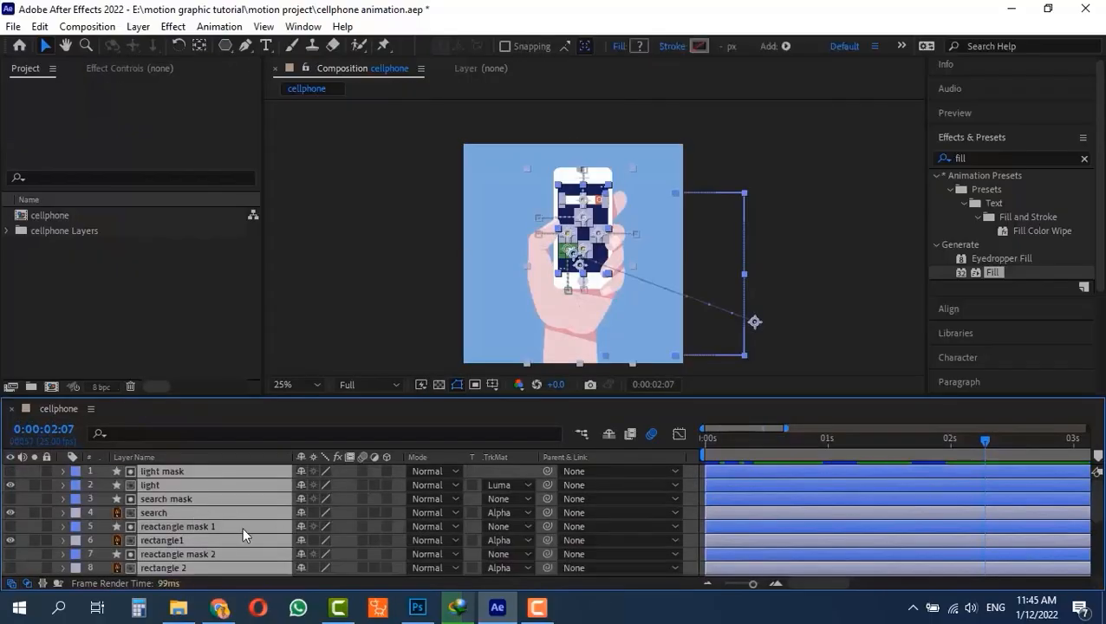
- Deselect all layers and return the playhead to the start of the cellphone timeline
{"action": "scroll", "coordinate": [242, 527], "scroll_direction": "down", "scroll_amount": 4}
{"action": "mouse_move", "coordinate": [770, 437]}
{"action": "left_mouse_down"}
{"action": "mouse_move", "coordinate": [636, 446]}
{"action": "mouse_move", "coordinate": [774, 447]}
{"action": "left_mouse_up"}
{"action": "left_click", "coordinate": [792, 447]}
{"action": "left_click", "coordinate": [788, 281]}
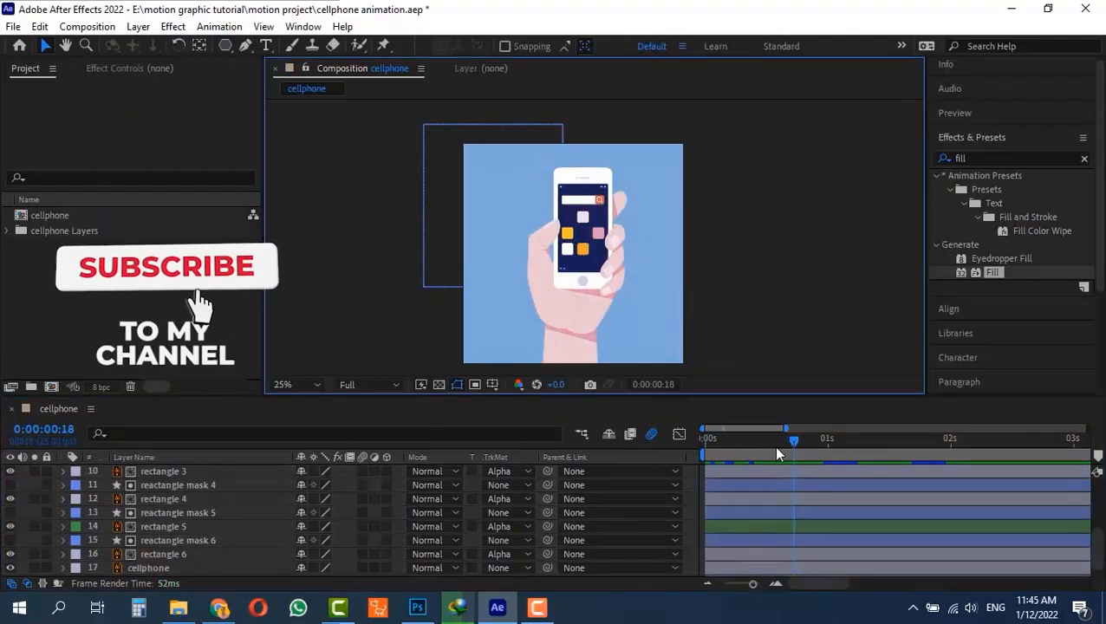
{"action": "left_click_drag", "start_coordinate": [773, 446], "coordinate": [656, 402]}
- Select all the unlocked layers above the background in the cellphone composition and reveal their keyframes
{"action": "scroll", "coordinate": [183, 562], "scroll_direction": "down", "scroll_amount": 1}
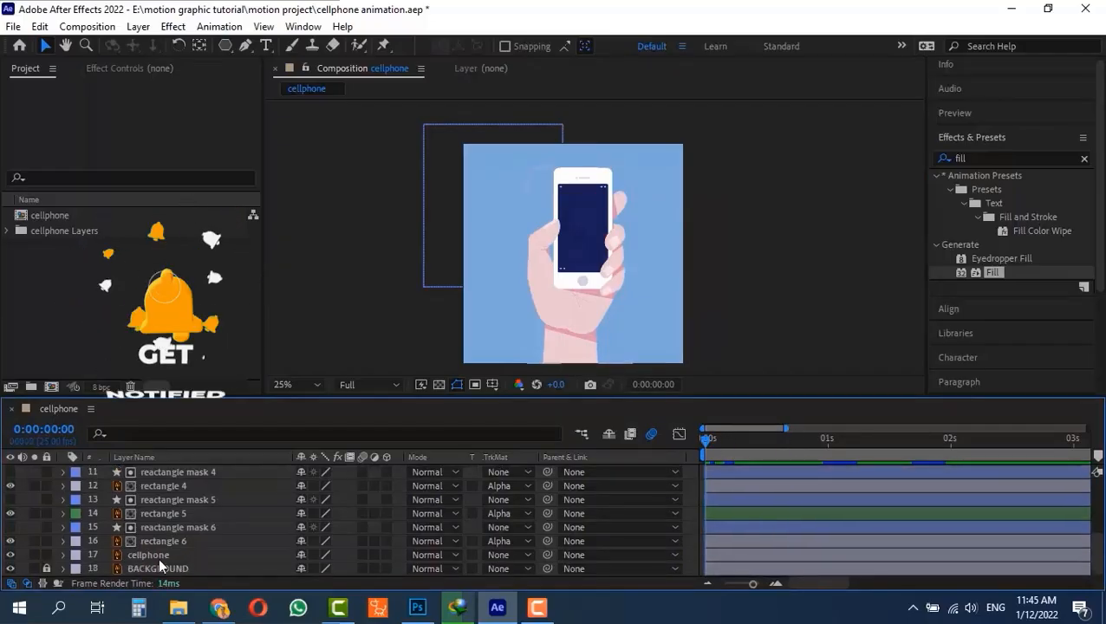
{"action": "left_click", "coordinate": [158, 557]}
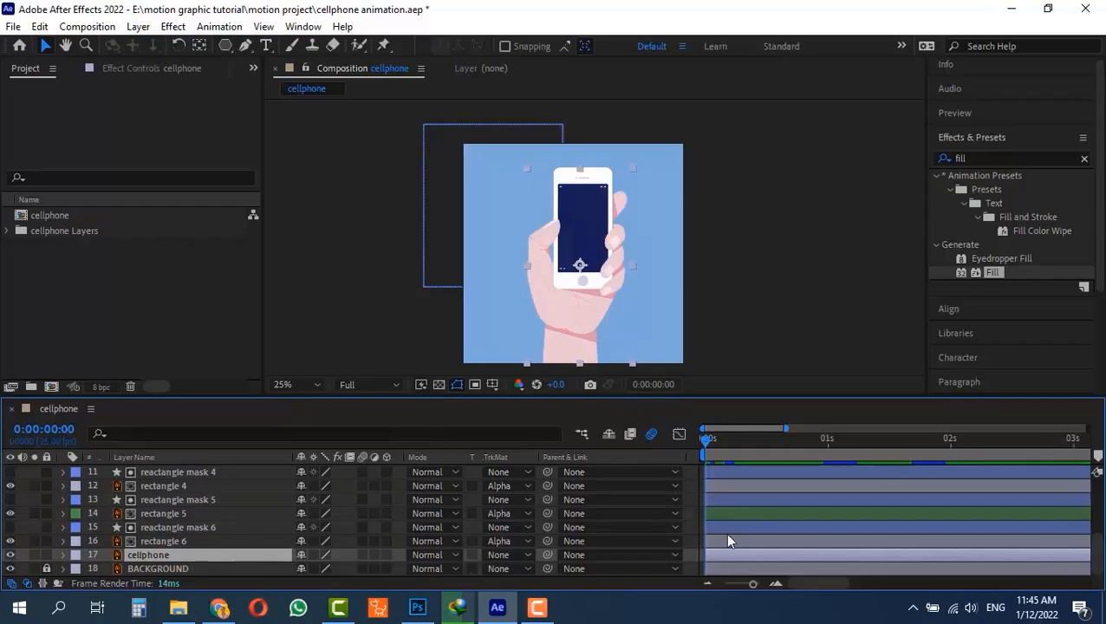
{"action": "scroll", "coordinate": [727, 540], "scroll_direction": "up", "scroll_amount": 3}
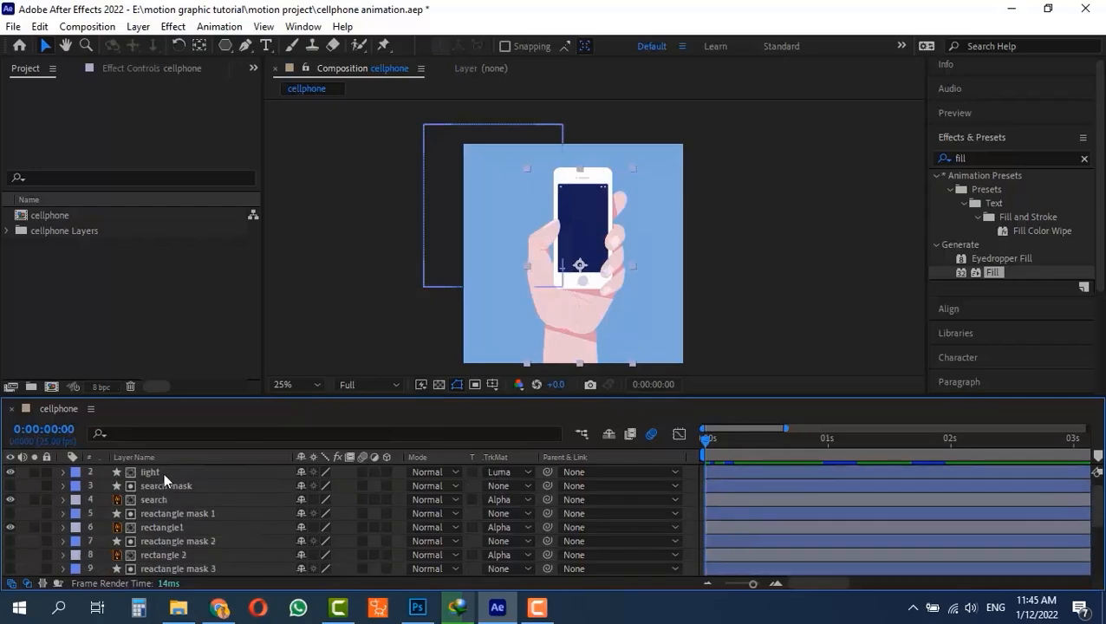
{"action": "key", "text": "ctrl+a"}
{"action": "key", "text": "u"}
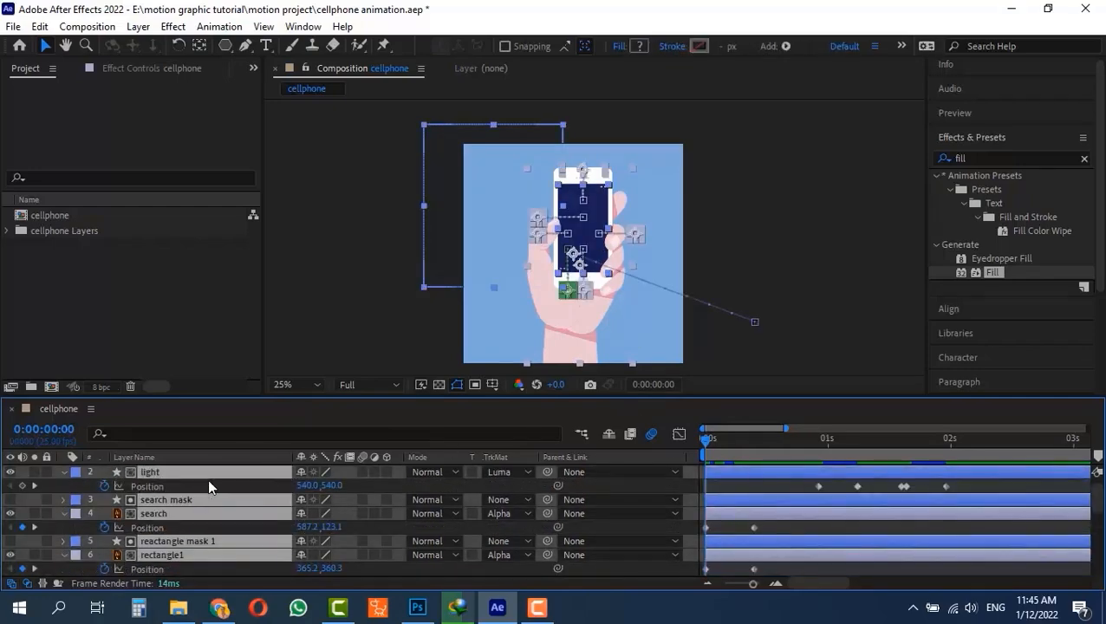
{"action": "scroll", "coordinate": [169, 511], "scroll_direction": "down", "scroll_amount": 5}
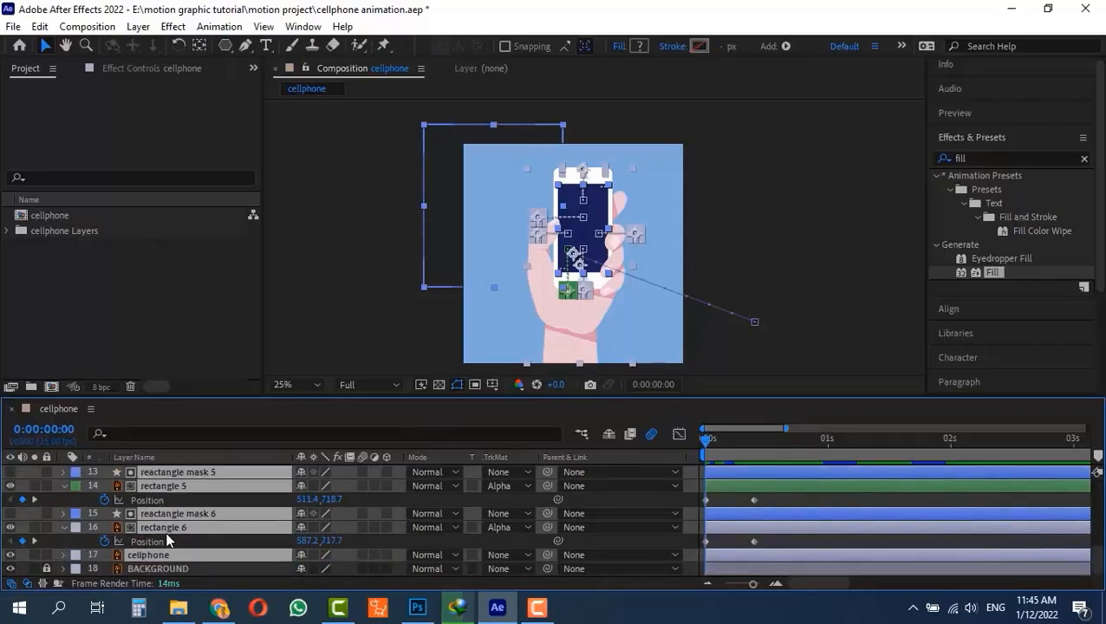
- Pre-compose the selected layers into a new composition named "phone", moving all attributes into it
{"action": "key", "text": "ctrl+shift+c"}
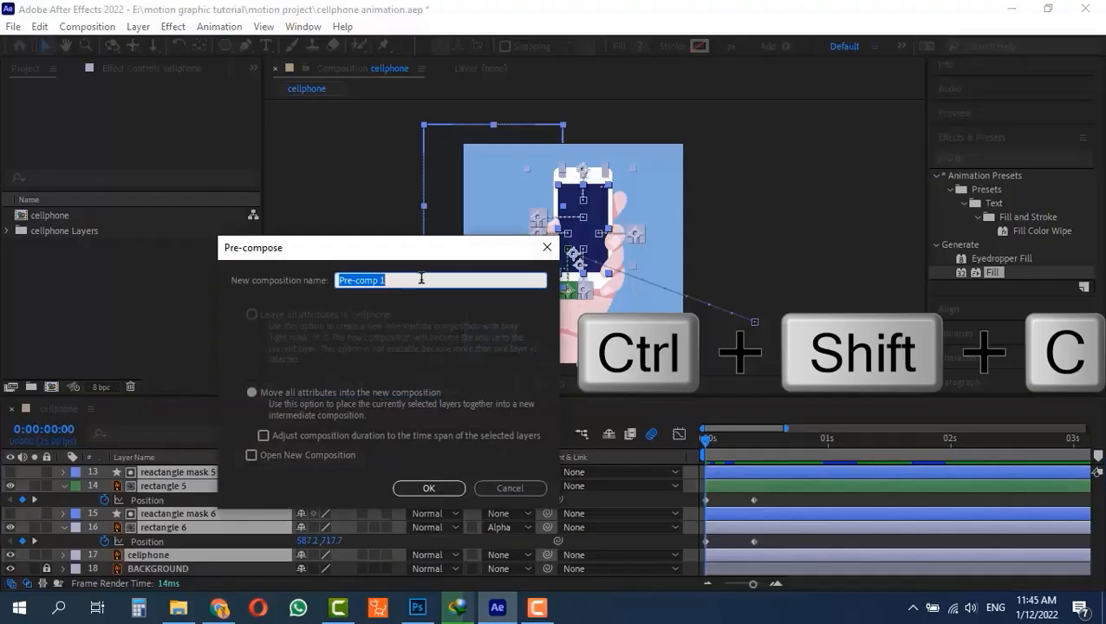
{"action": "type", "text": "phone"}
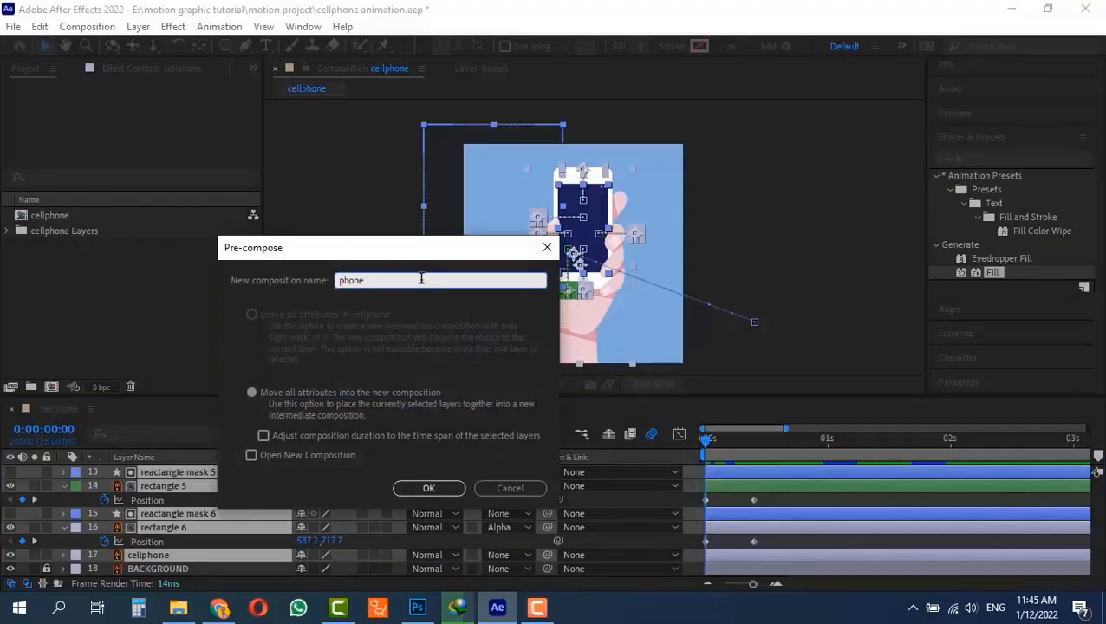
{"action": "key", "text": "Return"}
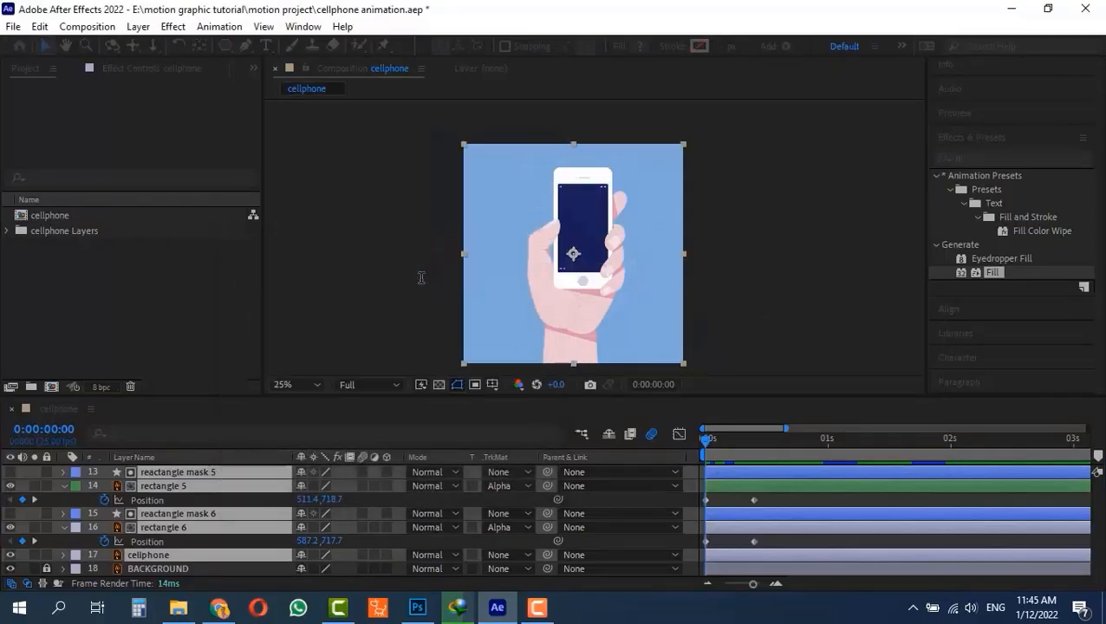
{"action": "left_click", "coordinate": [181, 505]}
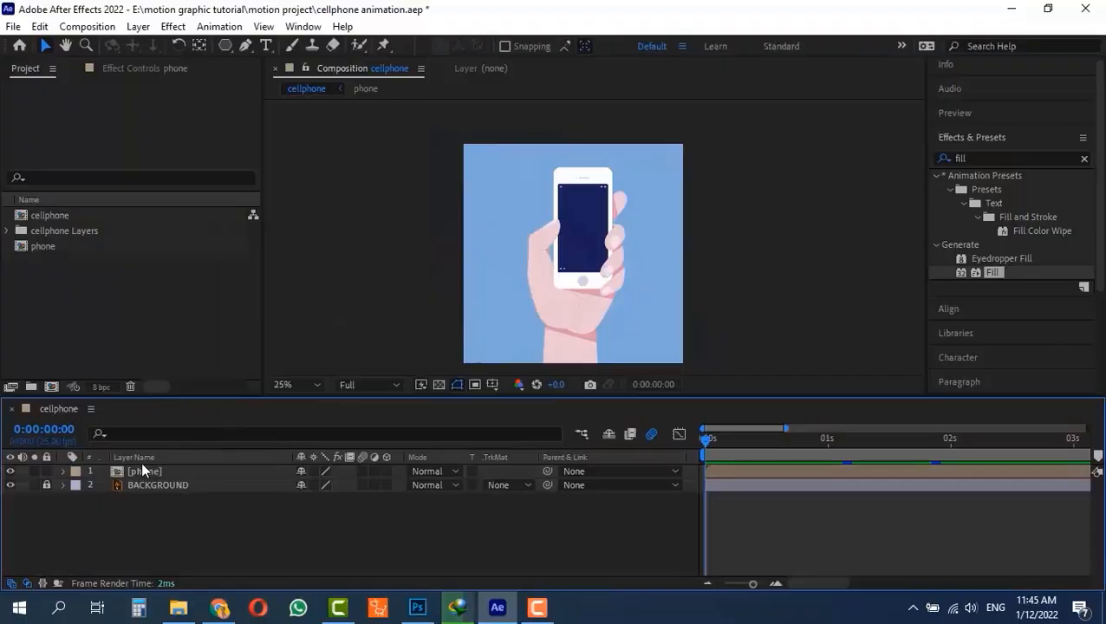
- Add Position keyframes to the phone layer at 0:00:00:00 and 0:00:01:00, keeping it at its centred position
{"action": "left_click", "coordinate": [150, 471]}
{"action": "key", "text": "alt+shift+p"}
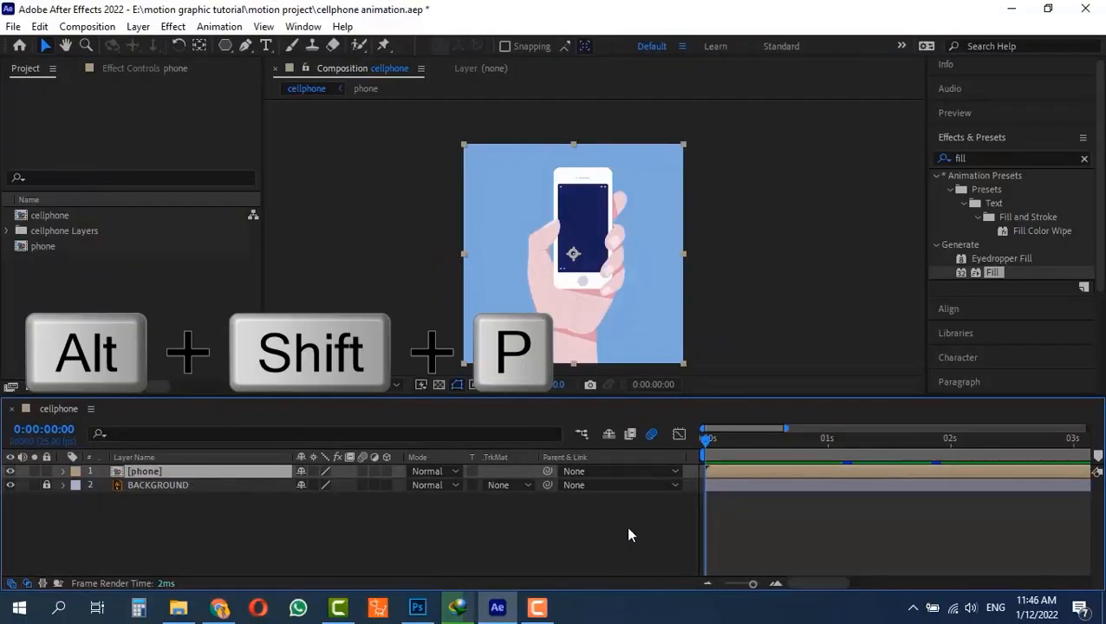
{"action": "key", "text": "alt+shift+p"}
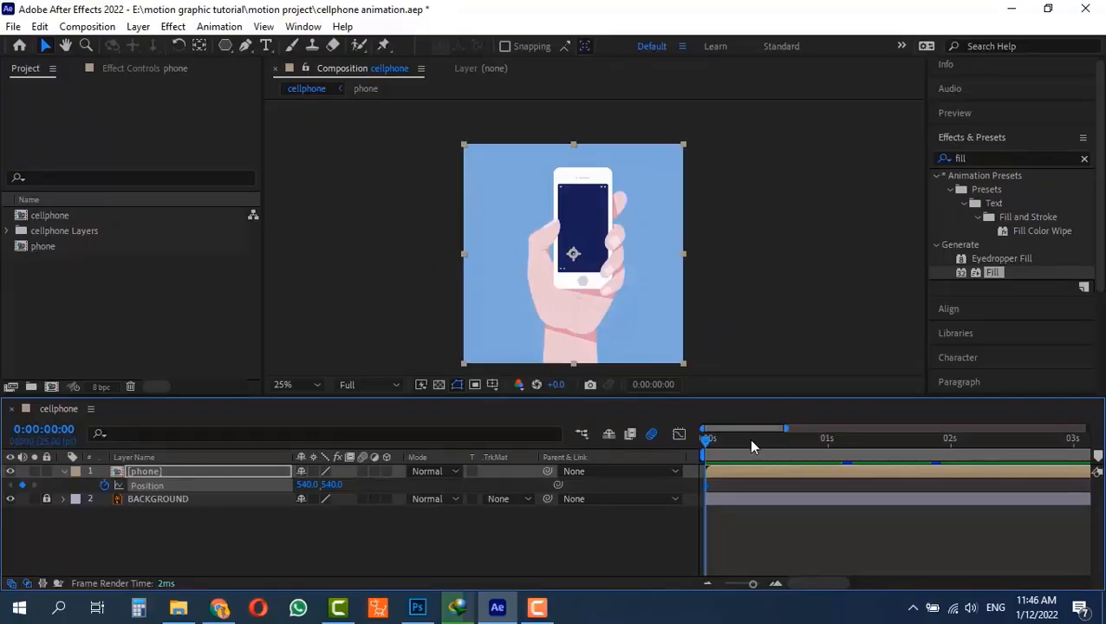
{"action": "left_click", "coordinate": [830, 442]}
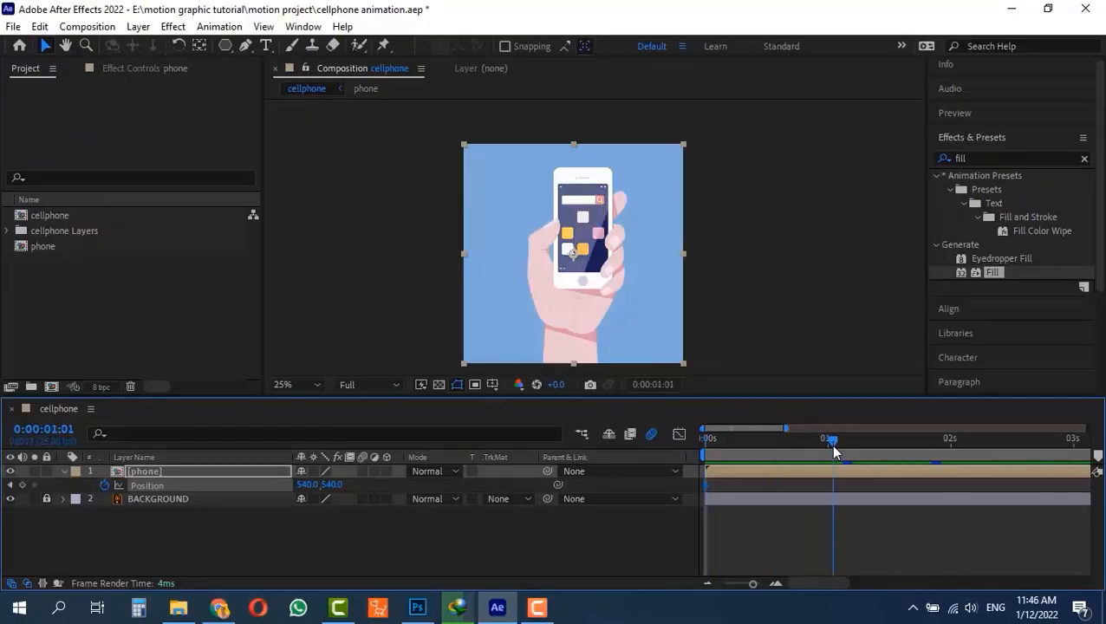
{"action": "left_click", "coordinate": [825, 442]}
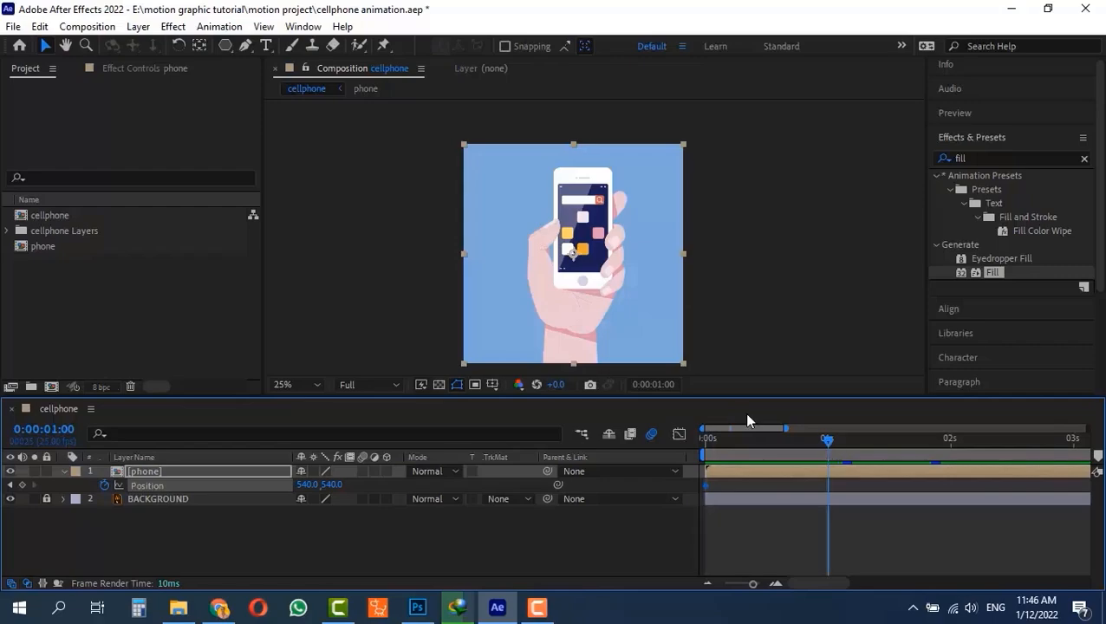
{"action": "left_click", "coordinate": [21, 485]}
- At the first frame, move the phone layer straight down out of frame to position 540, 1620, and scrub through to 3 seconds
{"action": "left_click_drag", "start_coordinate": [792, 441], "coordinate": [642, 449]}
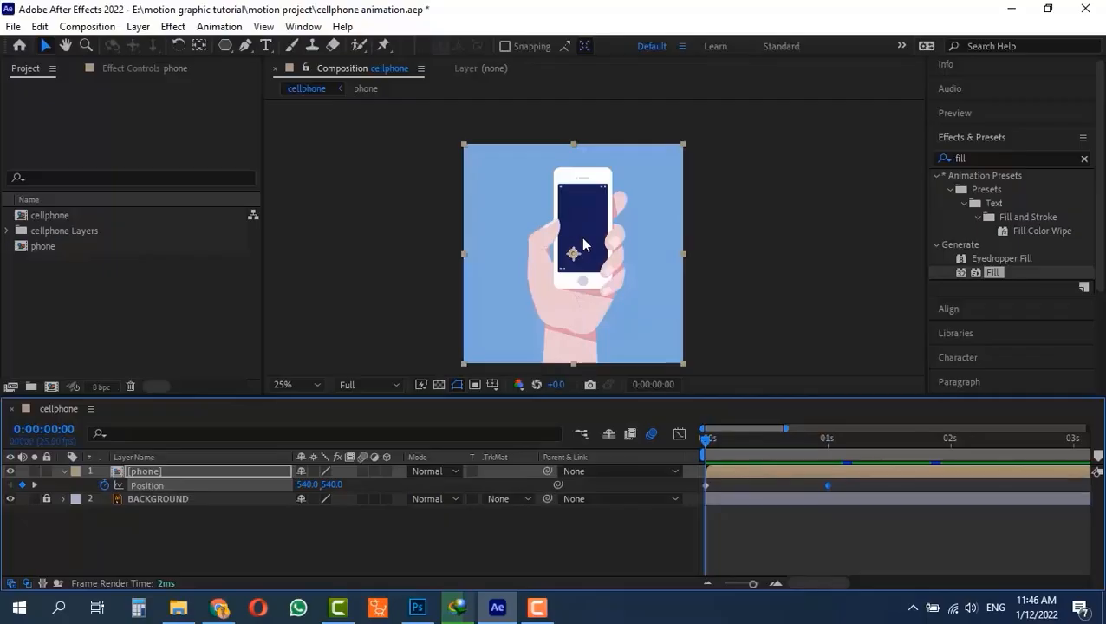
{"action": "left_click_drag", "start_coordinate": [587, 246], "coordinate": [584, 448]}
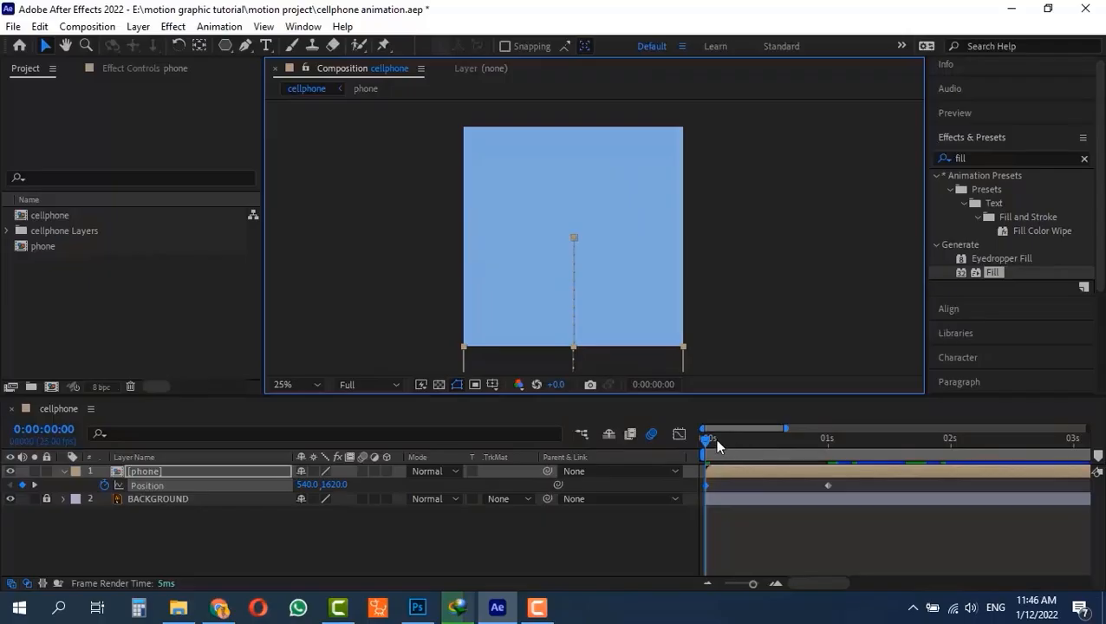
{"action": "left_click_drag", "start_coordinate": [714, 437], "coordinate": [1074, 464]}
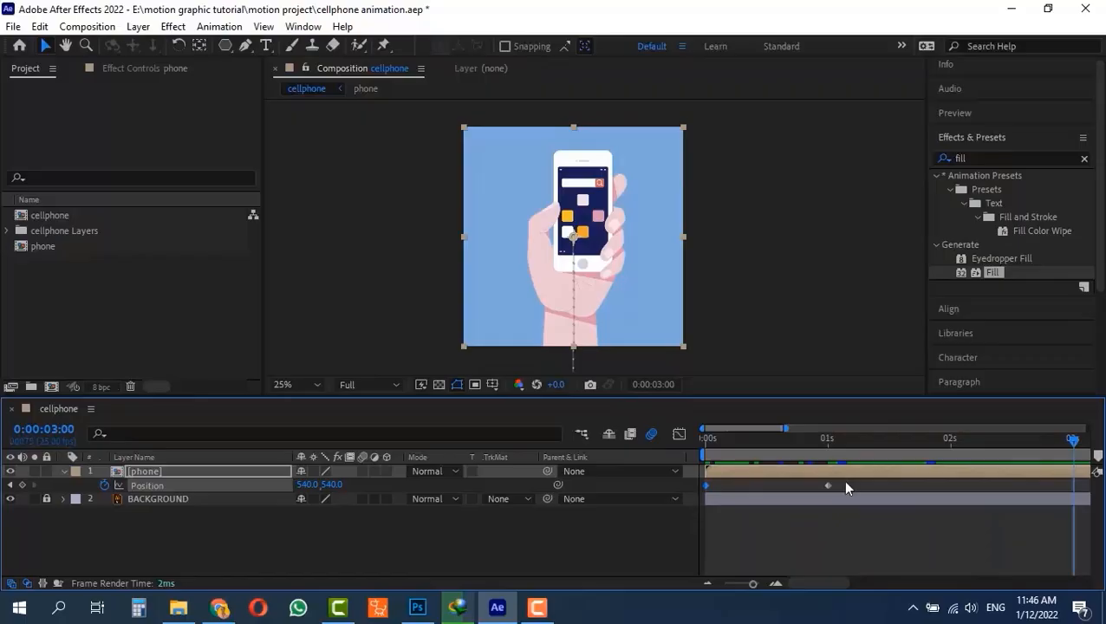
- Easy-ease both phone Position keyframes, reshape the speed curve for a fast start and gradual stop, and preview the entrance
{"action": "left_click_drag", "start_coordinate": [842, 479], "coordinate": [693, 495]}
{"action": "key", "text": "F9"}
{"action": "left_click", "coordinate": [679, 434]}
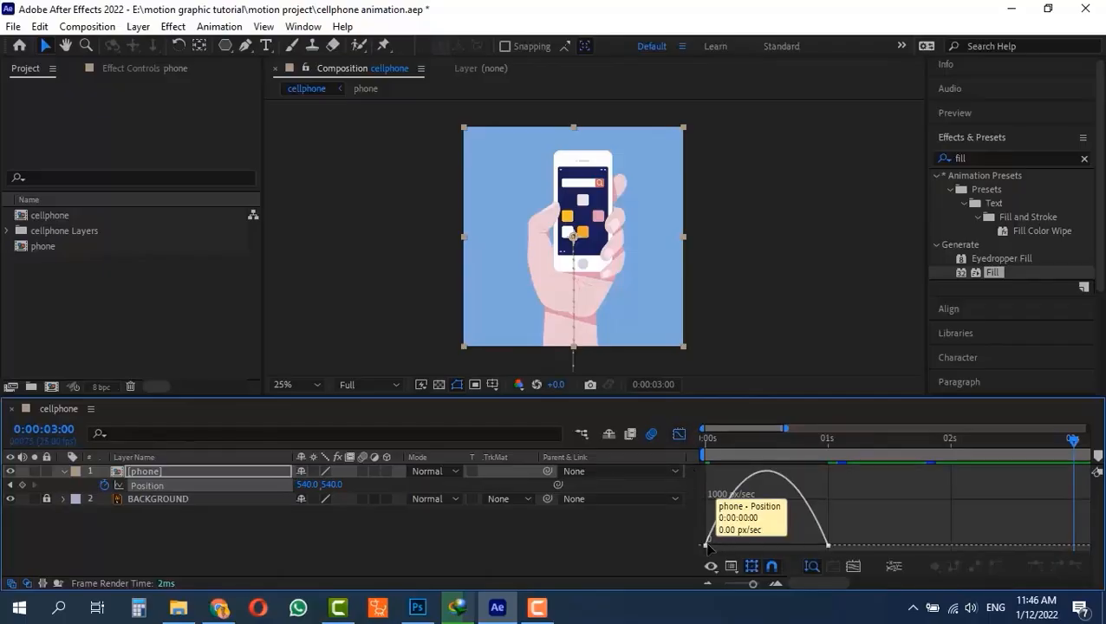
{"action": "left_click", "coordinate": [706, 547]}
{"action": "left_click_drag", "start_coordinate": [725, 546], "coordinate": [675, 545]}
{"action": "left_click_drag", "start_coordinate": [806, 547], "coordinate": [719, 548]}
{"action": "left_click", "coordinate": [679, 435]}
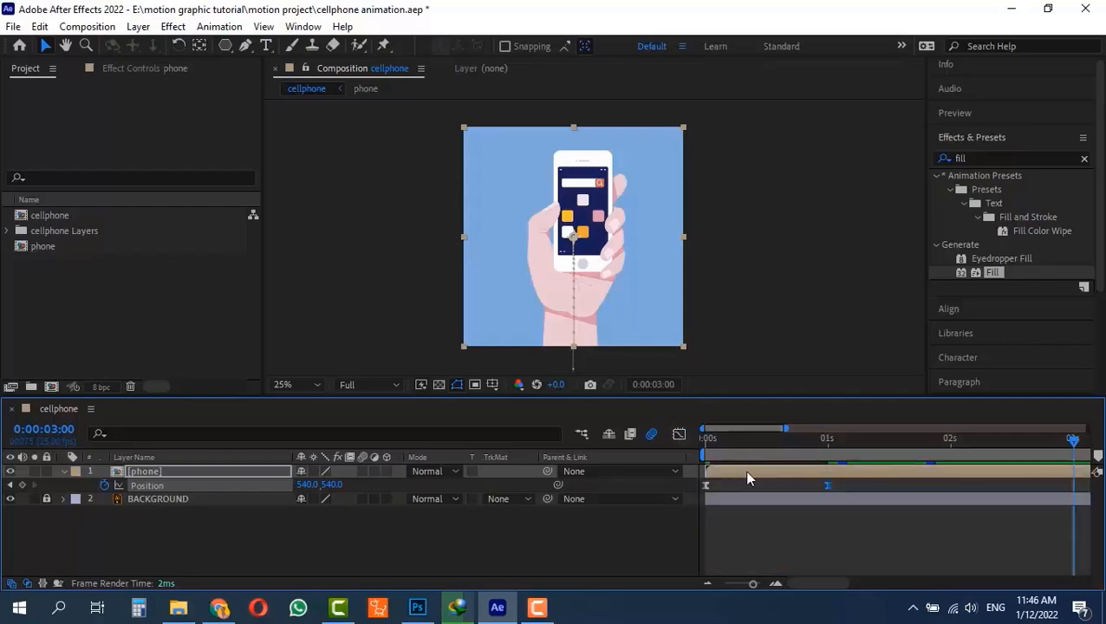
{"action": "key", "text": "space"}
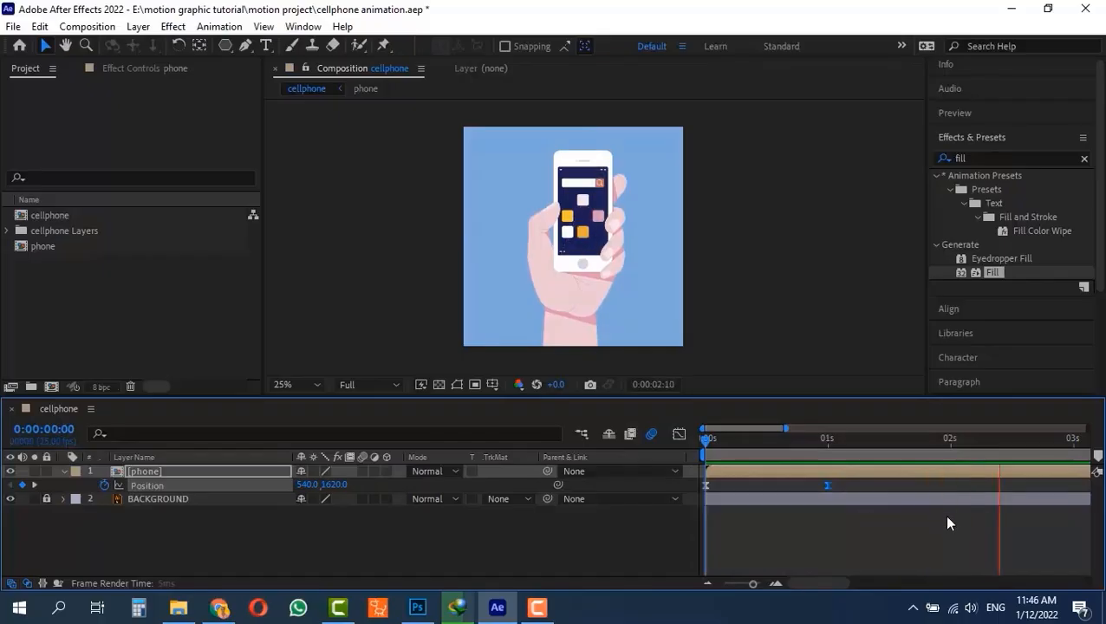
{"action": "key", "text": "space"}
- Copy both phone Position keyframes and paste them at 0:00:03:00
{"action": "left_click_drag", "start_coordinate": [839, 483], "coordinate": [692, 487]}
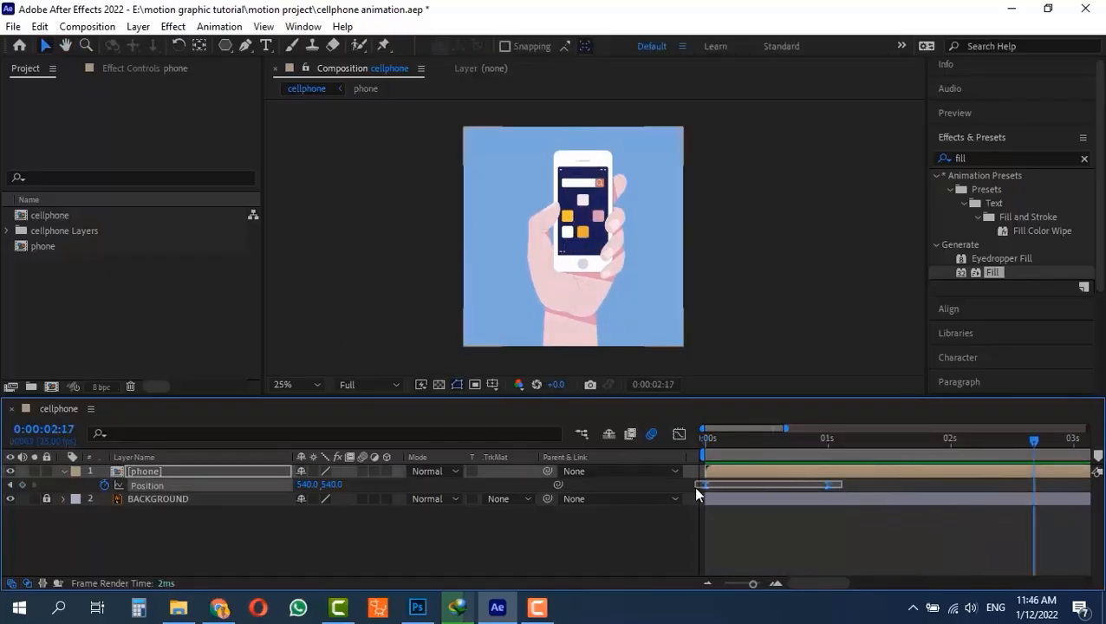
{"action": "key", "text": "ctrl+c"}
{"action": "left_click", "coordinate": [1010, 443]}
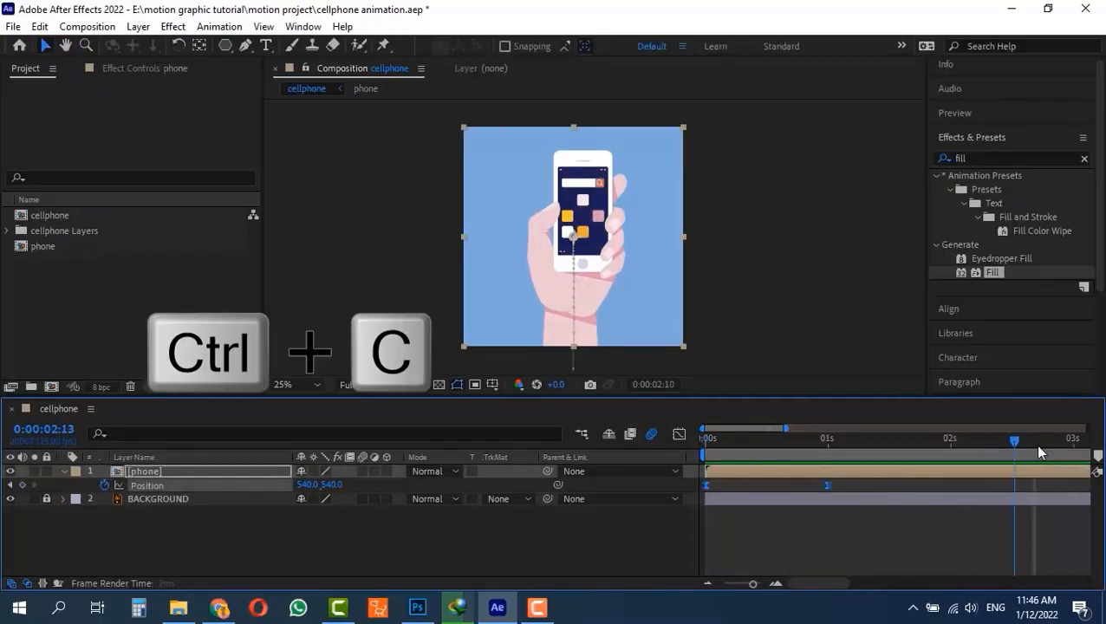
{"action": "left_click", "coordinate": [1073, 442]}
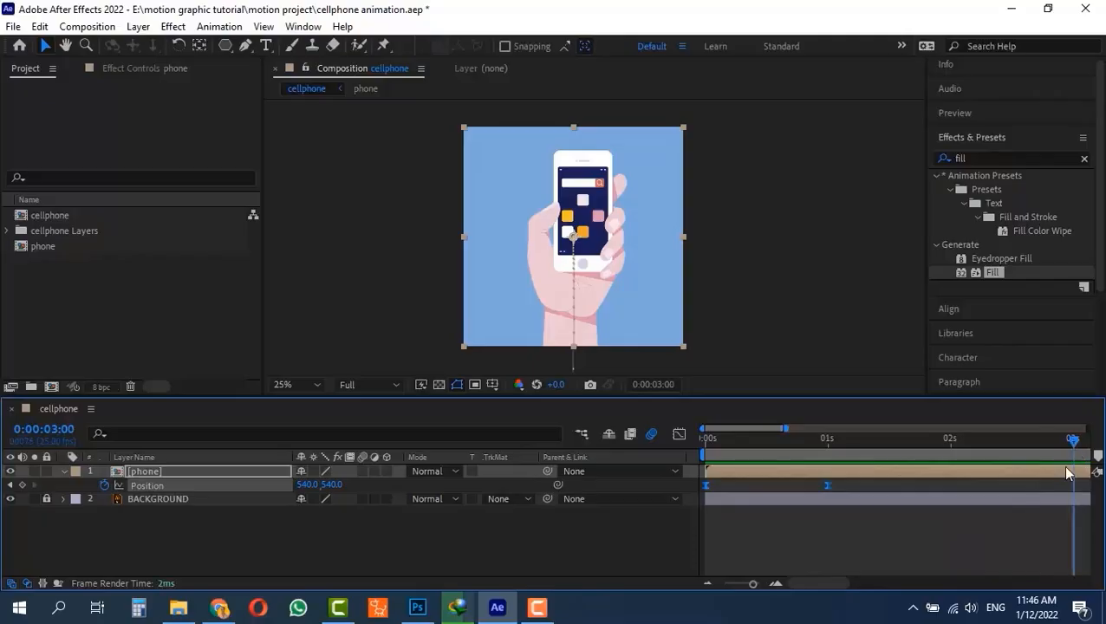
{"action": "key", "text": "ctrl+v"}
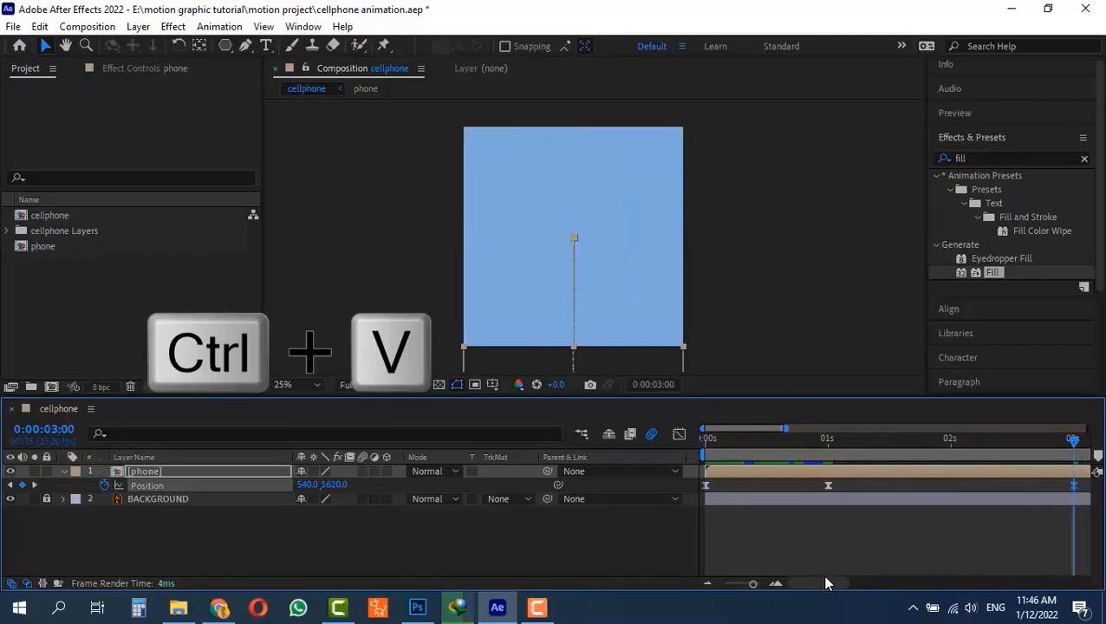
- Scrub through the pasted Position keyframes at 3 and 4 seconds and time-reverse them so the phone slides out downward
{"action": "left_click_drag", "start_coordinate": [826, 582], "coordinate": [868, 584]}
{"action": "left_click_drag", "start_coordinate": [963, 481], "coordinate": [809, 494]}
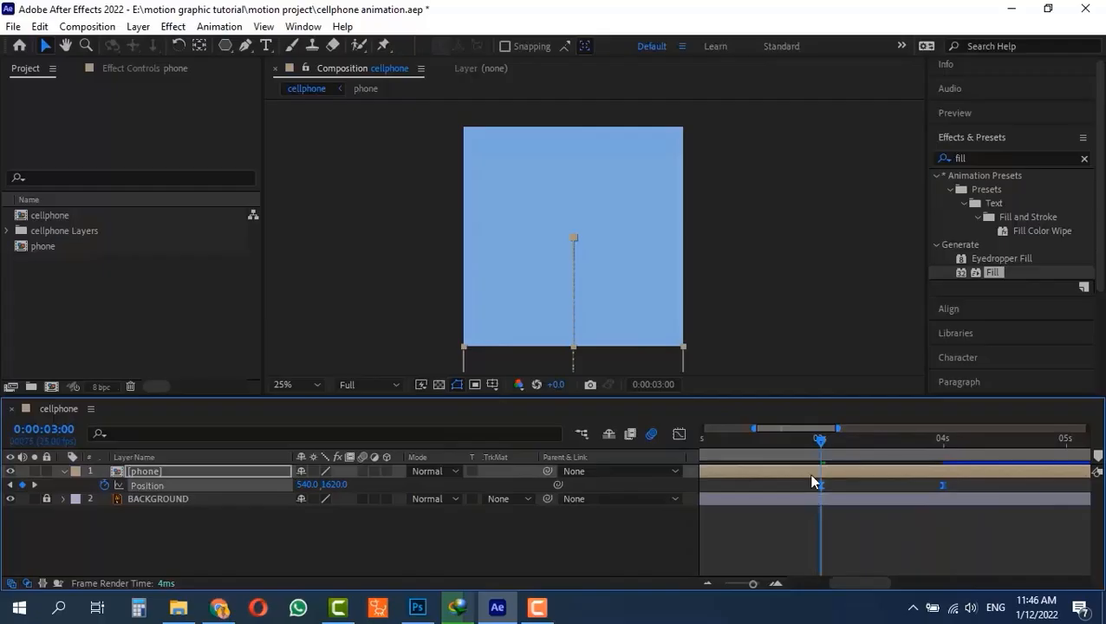
{"action": "left_click_drag", "start_coordinate": [817, 440], "coordinate": [917, 441]}
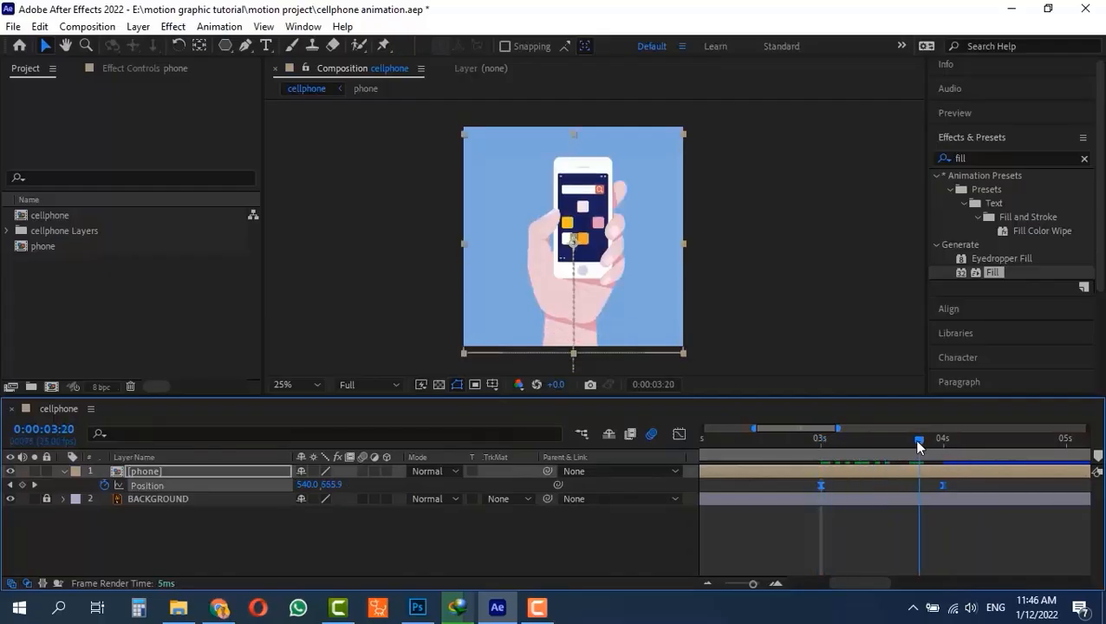
{"action": "right_click", "coordinate": [818, 486]}
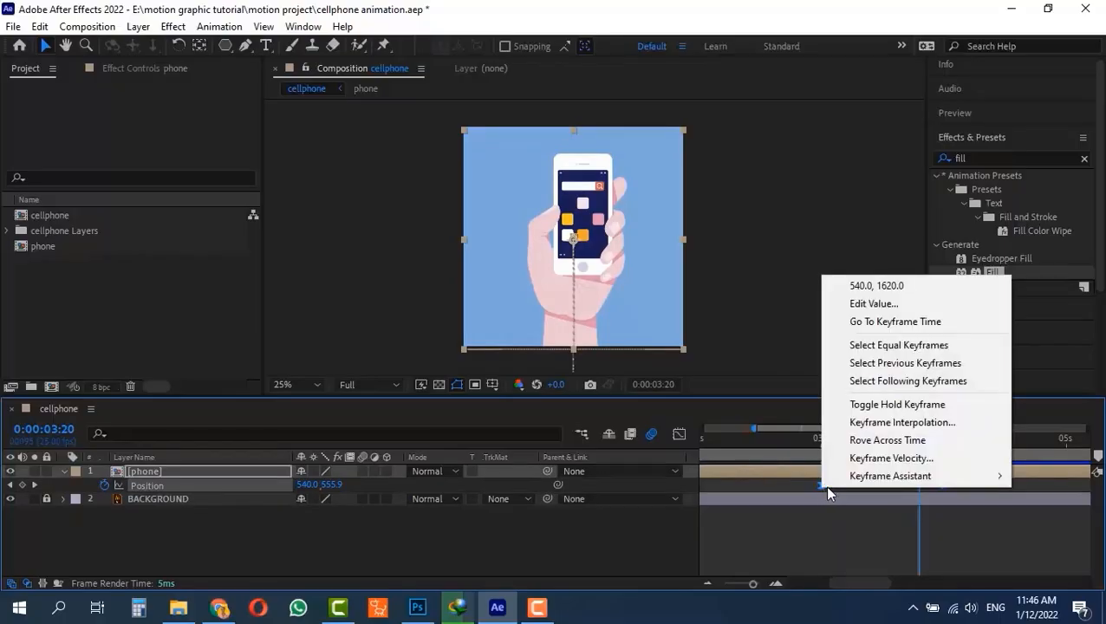
{"action": "mouse_move", "coordinate": [853, 484]}
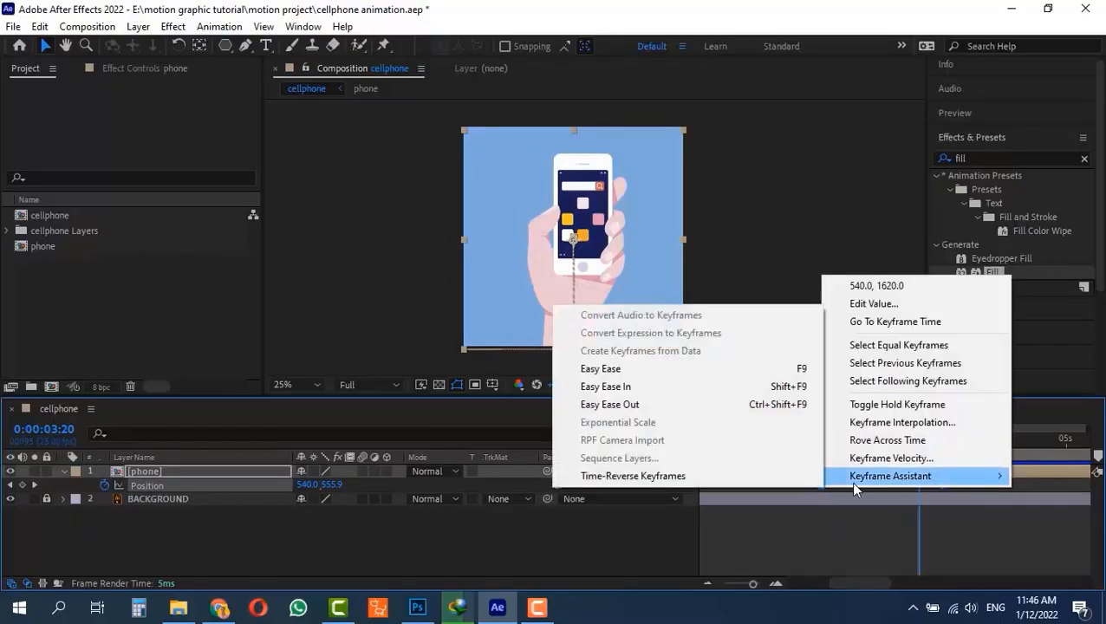
{"action": "left_click", "coordinate": [719, 476]}
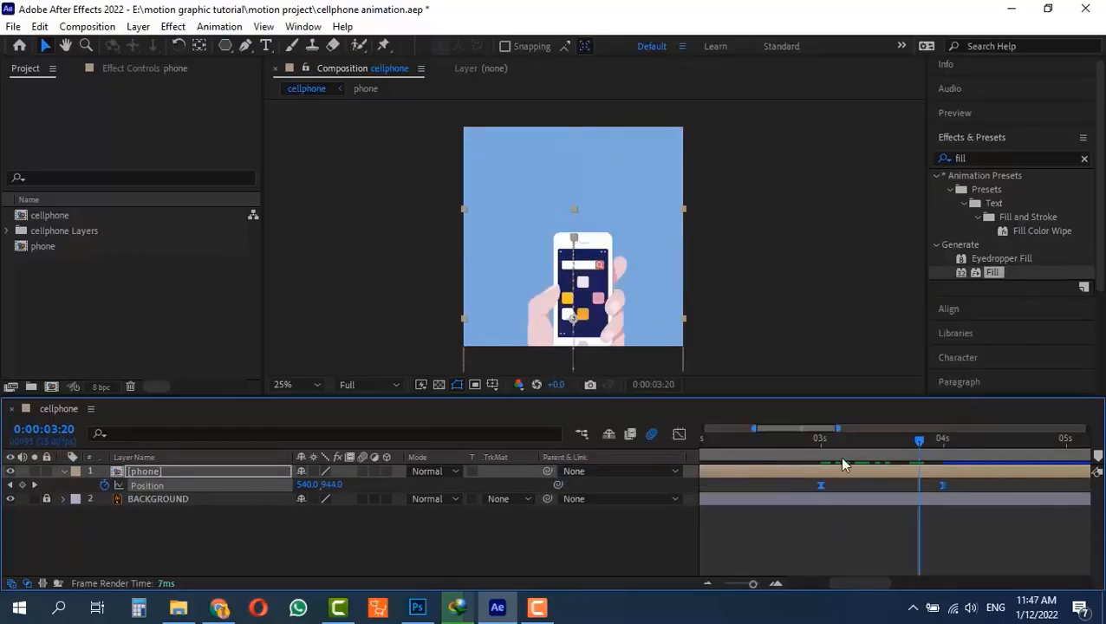
- Play the phone's exit from 0:00:02:18 and preview the whole cellphone animation from the start
{"action": "left_click", "coordinate": [812, 439]}
{"action": "left_click", "coordinate": [786, 438]}
{"action": "key", "text": "space"}
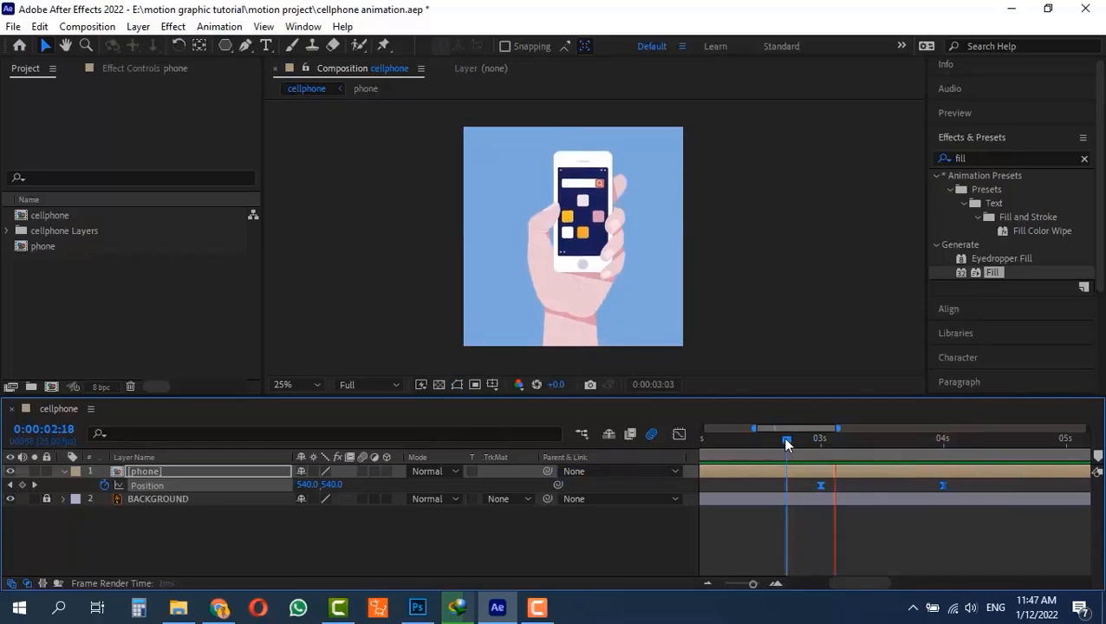
{"action": "key", "text": "space"}
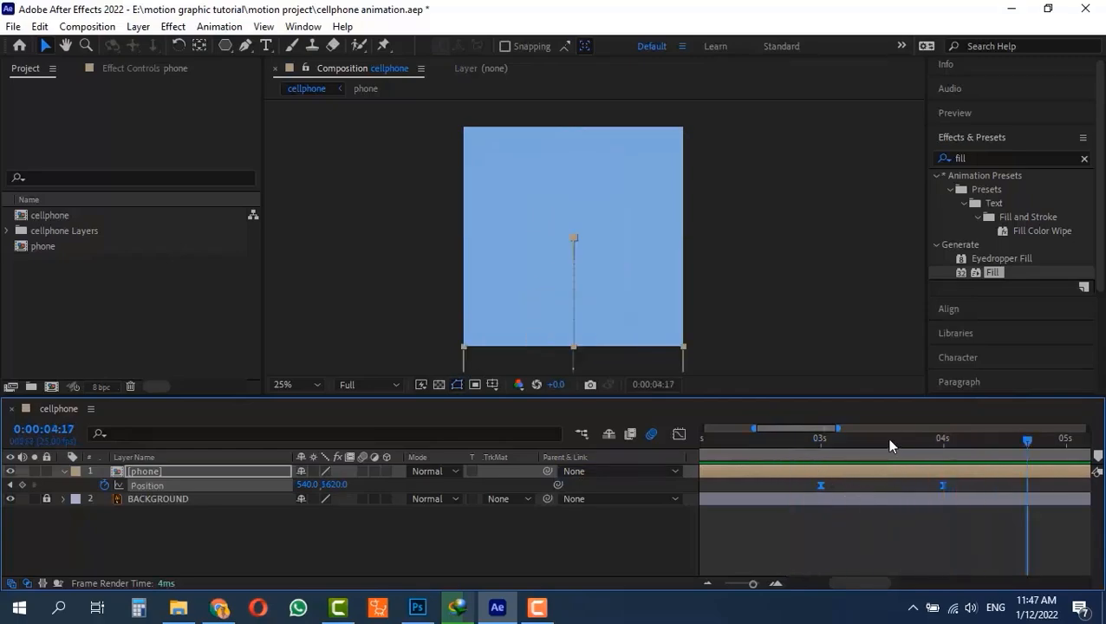
{"action": "left_click_drag", "start_coordinate": [889, 440], "coordinate": [606, 445]}
{"action": "key", "text": "space"}
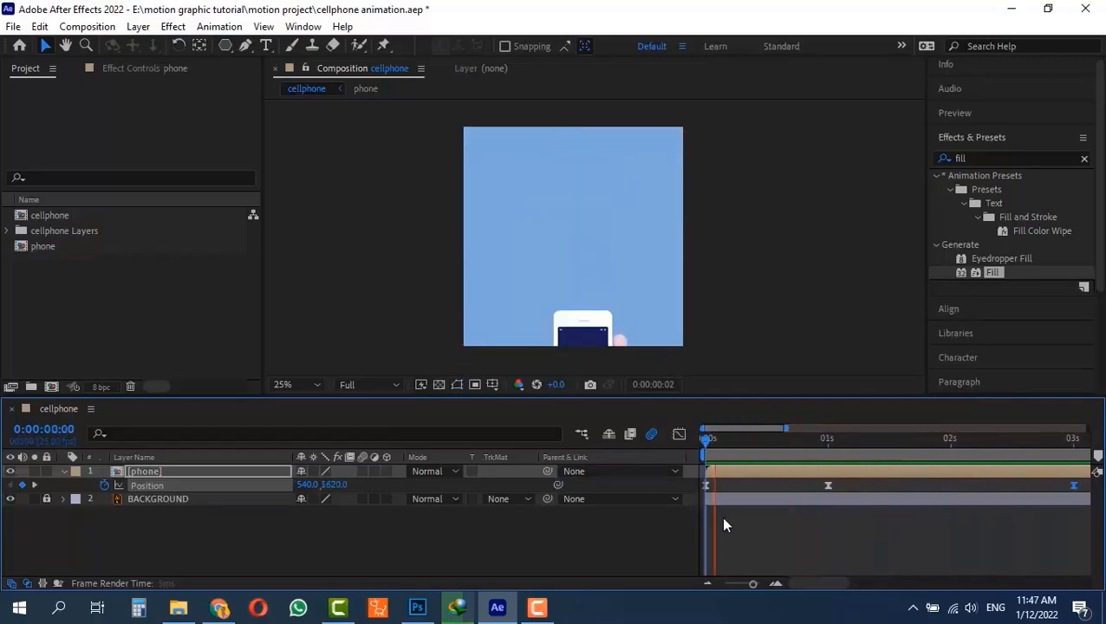
{"action": "key", "text": "space"}
- Inside the phone pre-comp, shift every layer from light mask through rectangle 6 so they start at 0:00:01:00
{"action": "left_click_drag", "start_coordinate": [768, 439], "coordinate": [703, 439]}
{"action": "left_click_drag", "start_coordinate": [738, 439], "coordinate": [826, 458]}
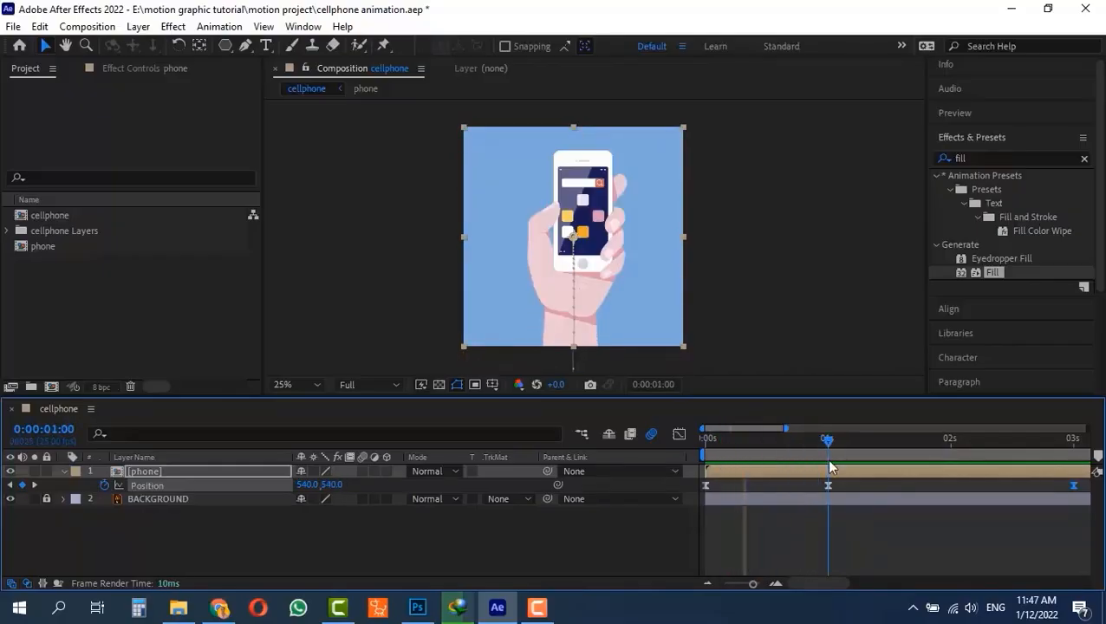
{"action": "double_click", "coordinate": [116, 473]}
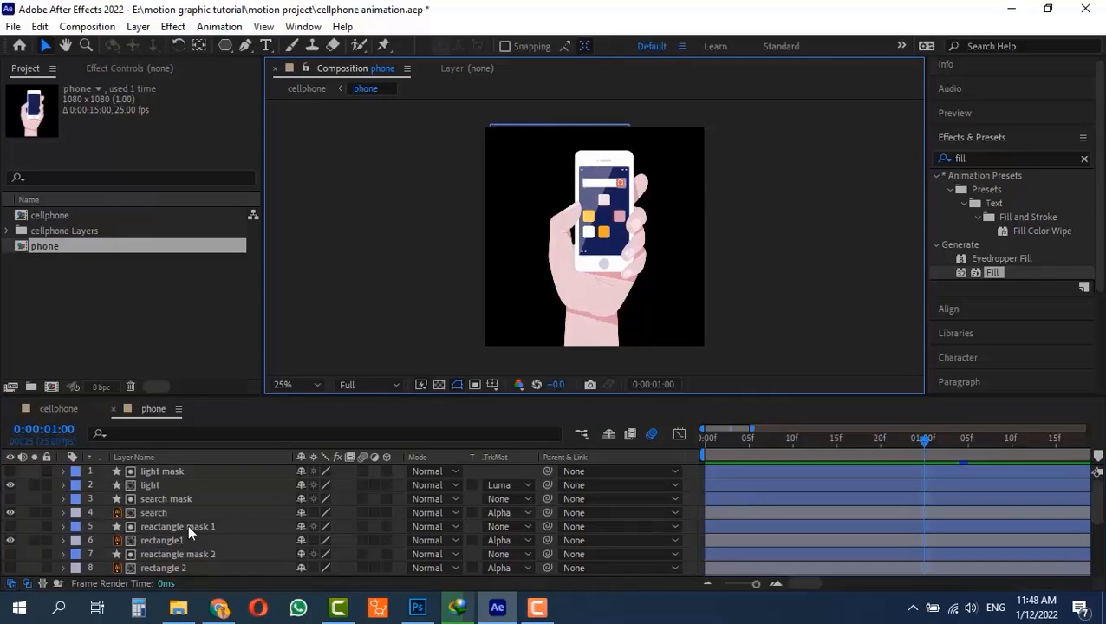
{"action": "scroll", "coordinate": [187, 524], "scroll_direction": "down", "scroll_amount": 3}
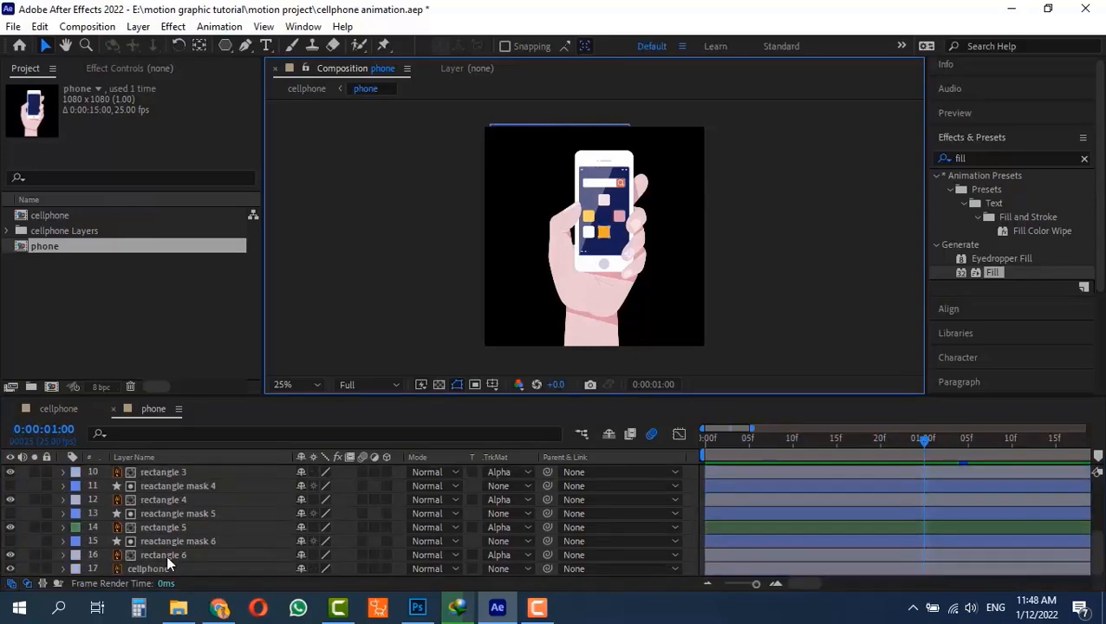
{"action": "left_click", "coordinate": [166, 554]}
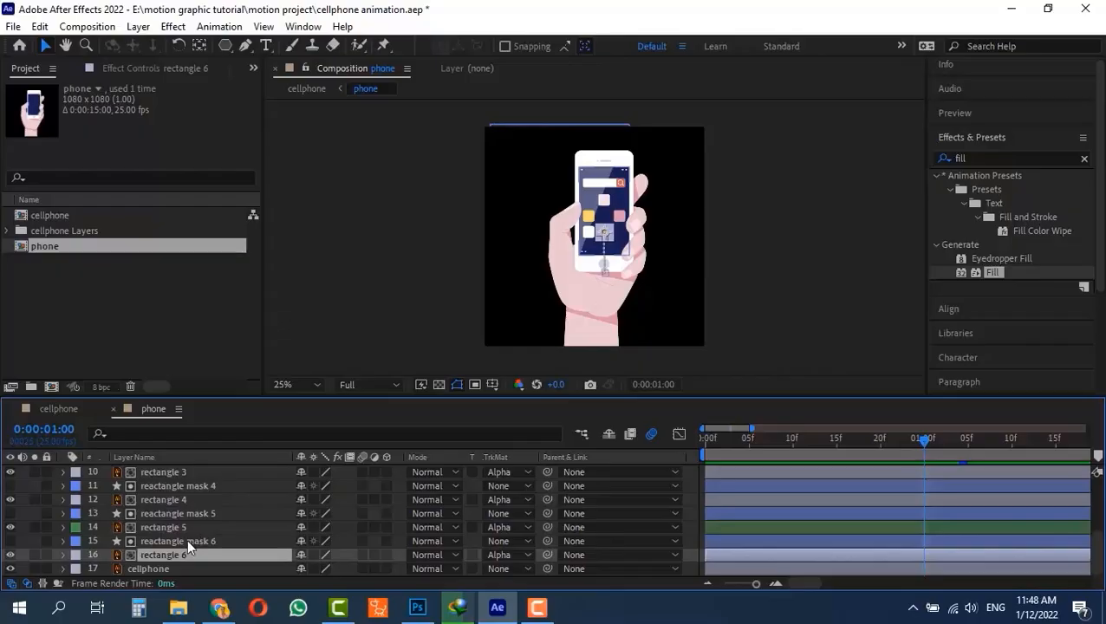
{"action": "scroll", "coordinate": [179, 544], "scroll_direction": "up", "scroll_amount": 5}
{"action": "key", "text": "shift"}
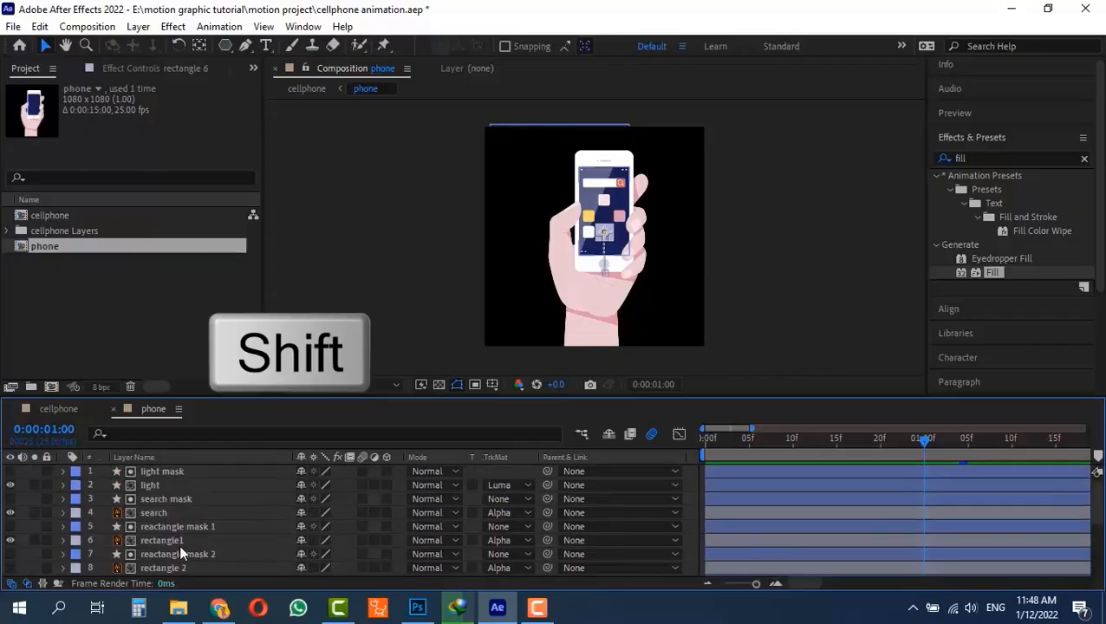
{"action": "left_click", "coordinate": [165, 472], "text": "shift"}
{"action": "key", "text": "bracketleft"}
- Scrub through the shifted layers in the pre-comp, return to the cellphone composition and preview the animation from the start
{"action": "scroll", "coordinate": [259, 512], "scroll_direction": "down", "scroll_amount": 5}
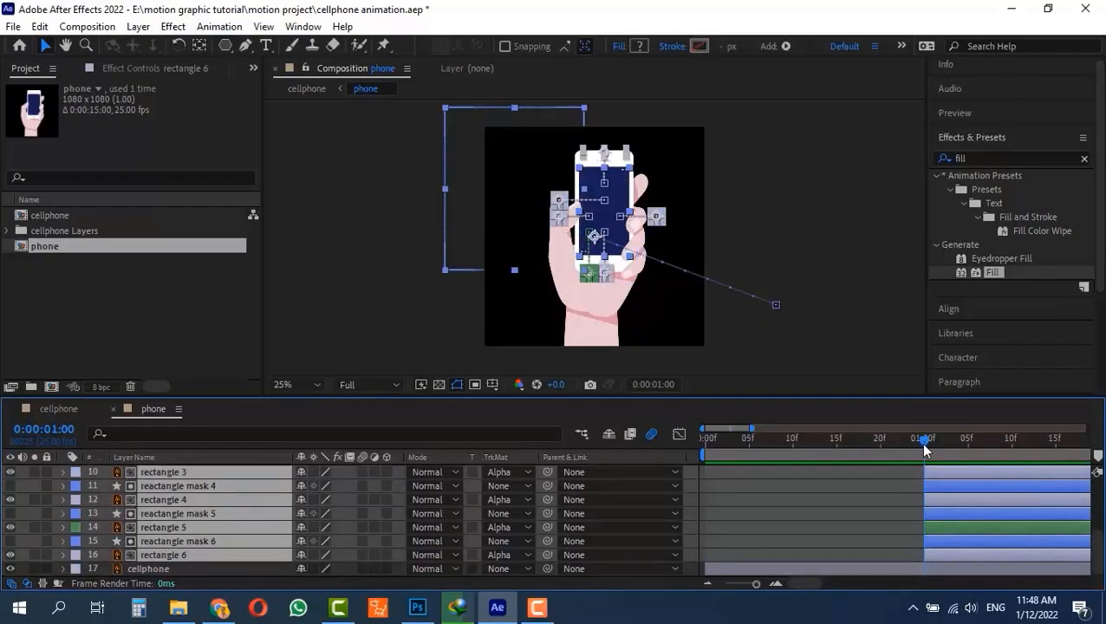
{"action": "left_click_drag", "start_coordinate": [920, 442], "coordinate": [680, 467]}
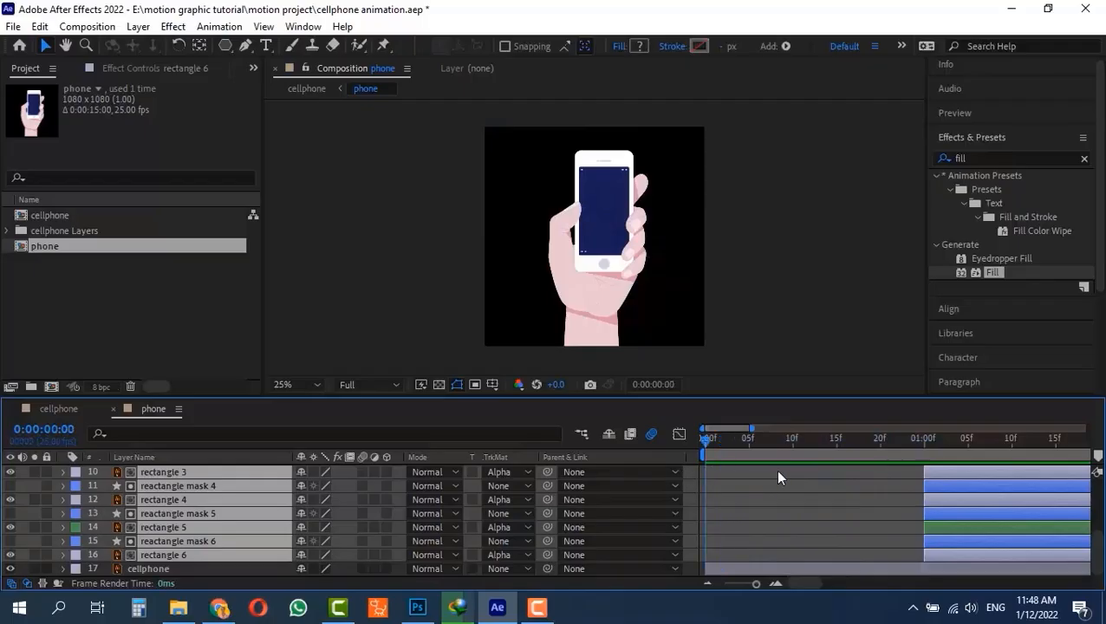
{"action": "left_click_drag", "start_coordinate": [777, 477], "coordinate": [939, 466]}
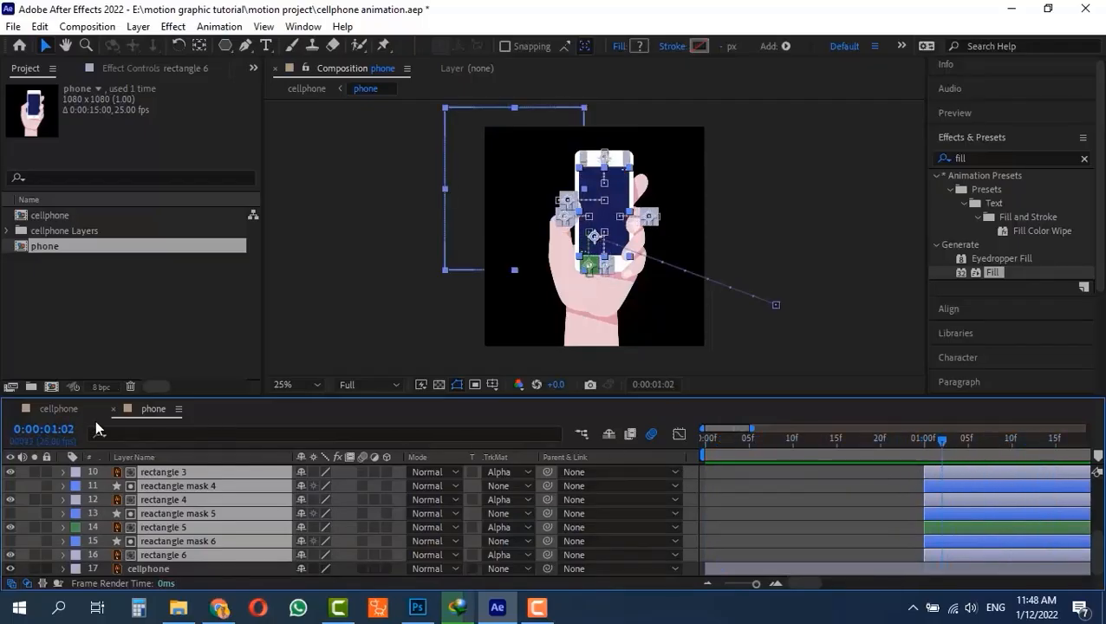
{"action": "left_click", "coordinate": [57, 410]}
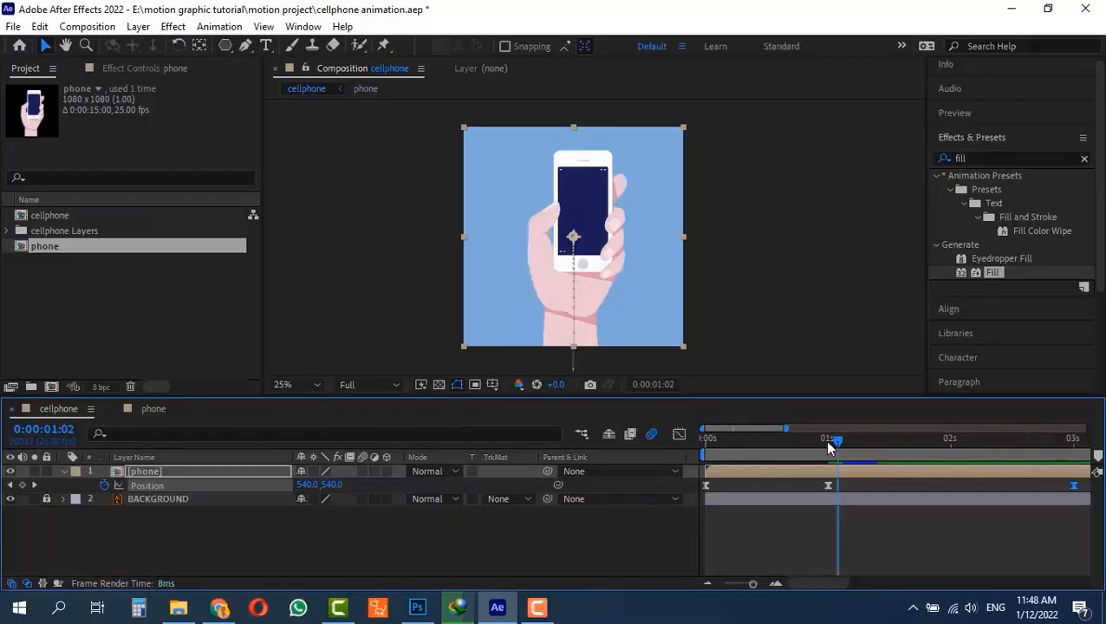
{"action": "left_click_drag", "start_coordinate": [828, 444], "coordinate": [607, 448]}
{"action": "key", "text": "space"}
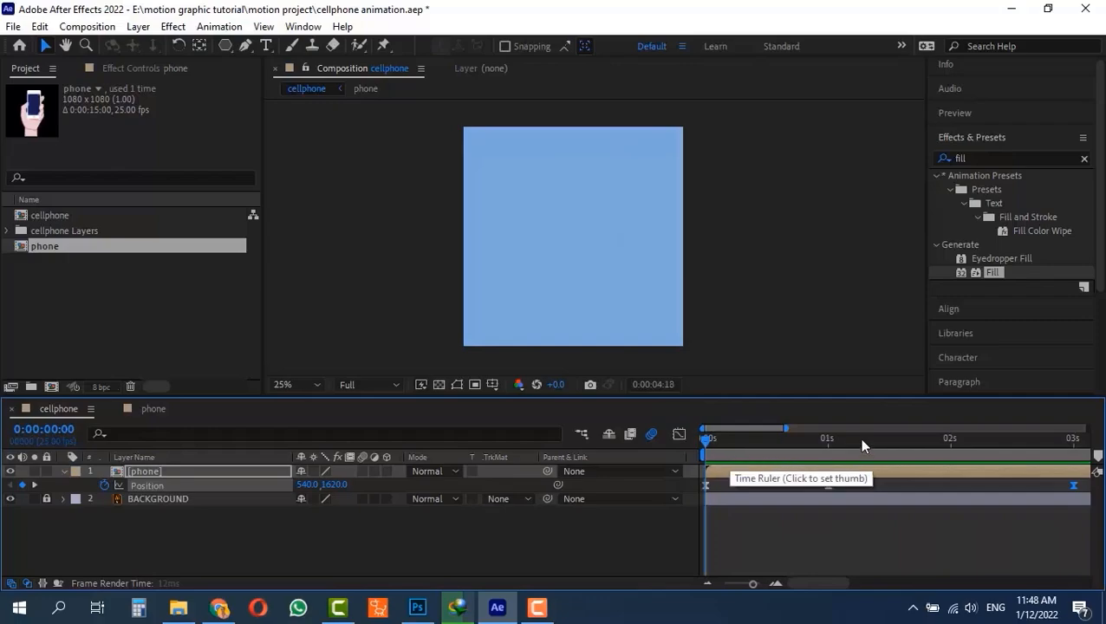
{"action": "key", "text": "space"}
{"action": "key", "text": "space"}
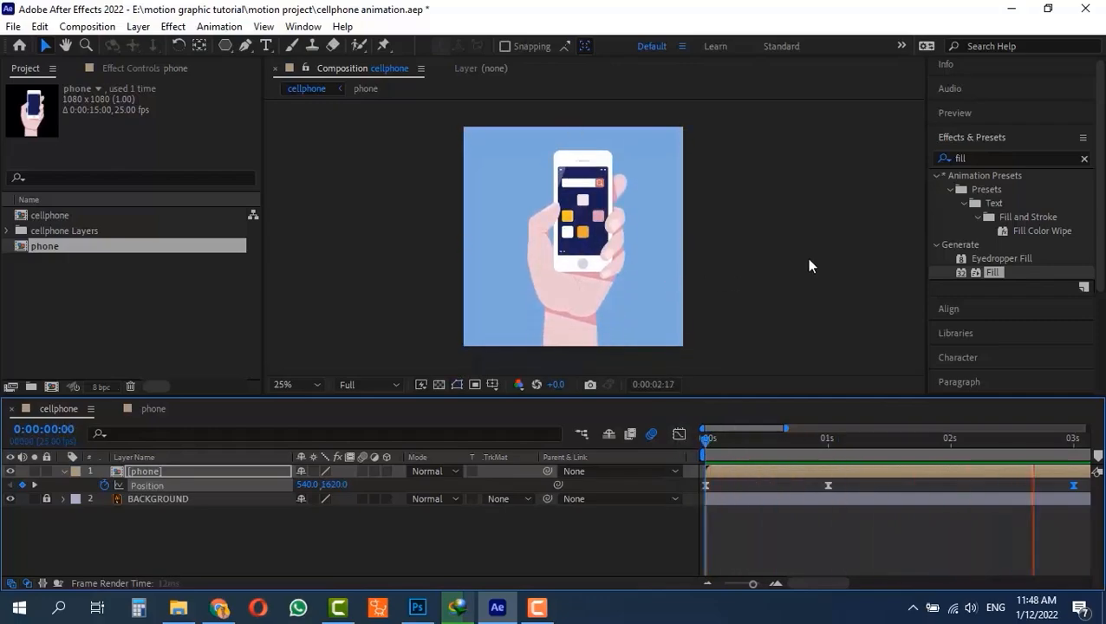
{"action": "key", "text": "space"}
{"action": "left_click", "coordinate": [760, 293]}
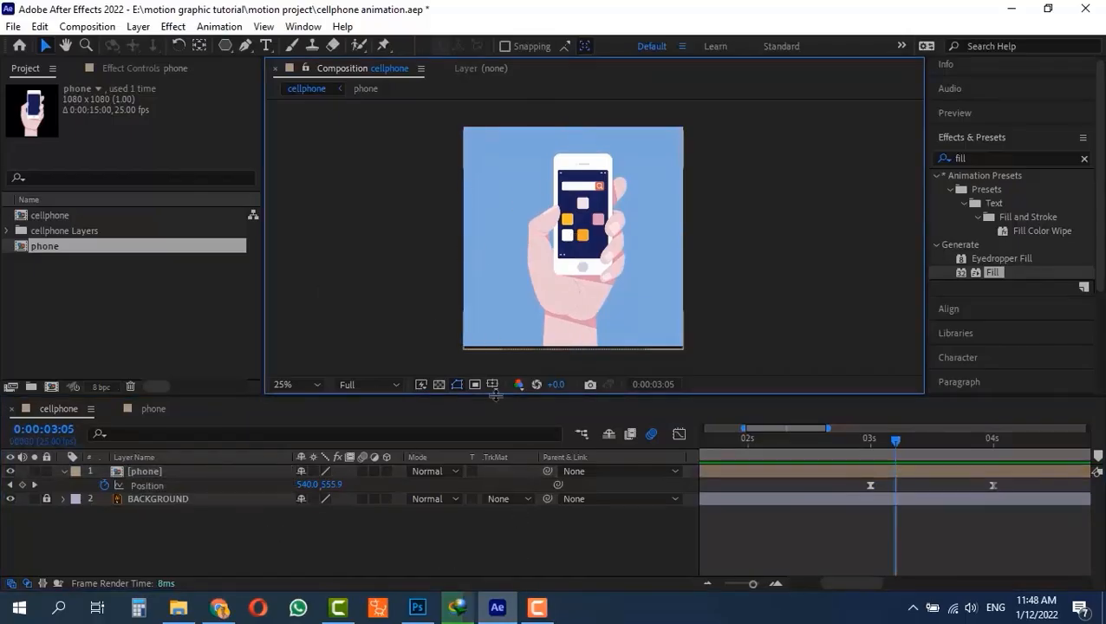
- Scrub the cellphone composition up to 0:00:02:15, review the layers inside the phone pre-comp, and rewind the cellphone composition with its properties collapsed
{"action": "left_click_drag", "start_coordinate": [895, 442], "coordinate": [598, 453]}
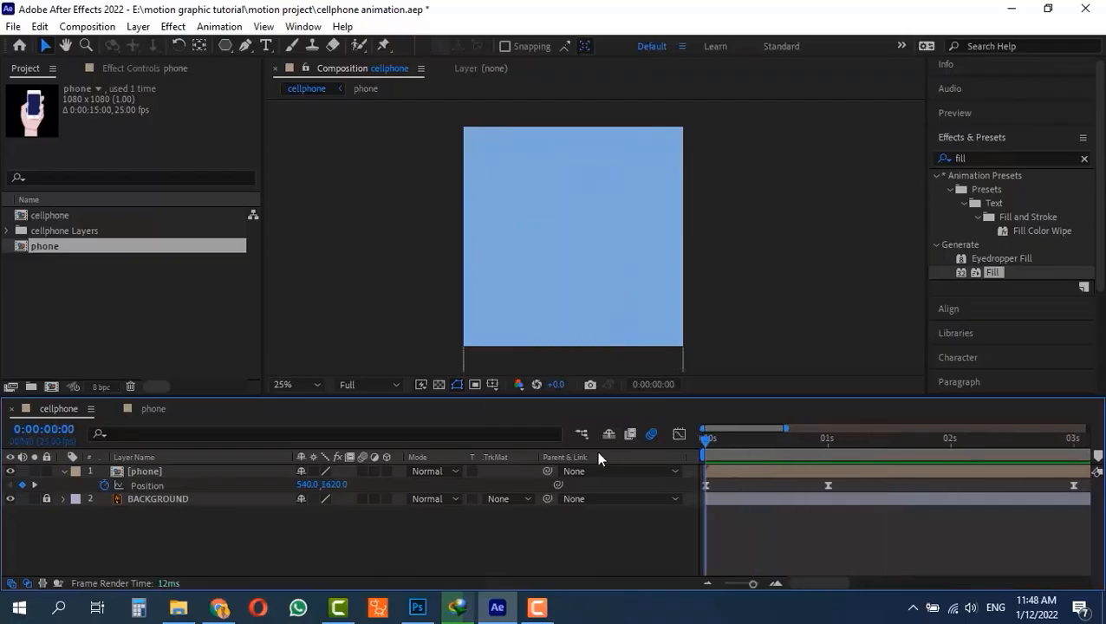
{"action": "mouse_move", "coordinate": [719, 468]}
{"action": "left_mouse_down"}
{"action": "mouse_move", "coordinate": [1052, 454]}
{"action": "mouse_move", "coordinate": [705, 466]}
{"action": "left_mouse_up"}
{"action": "left_click", "coordinate": [709, 440]}
{"action": "left_click_drag", "start_coordinate": [739, 442], "coordinate": [1023, 440]}
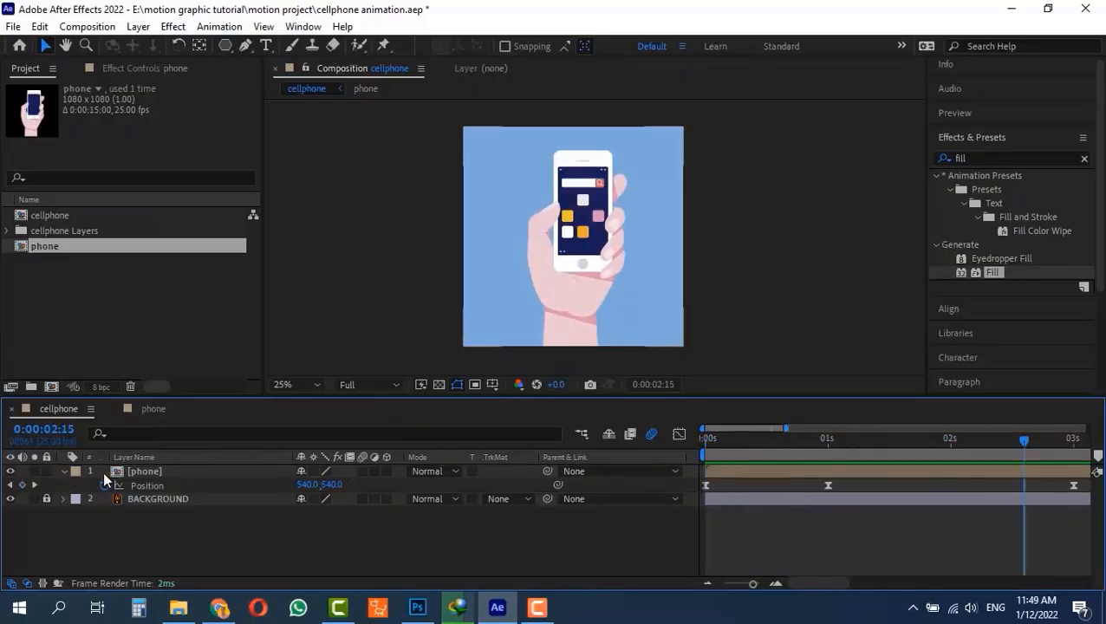
{"action": "double_click", "coordinate": [115, 474]}
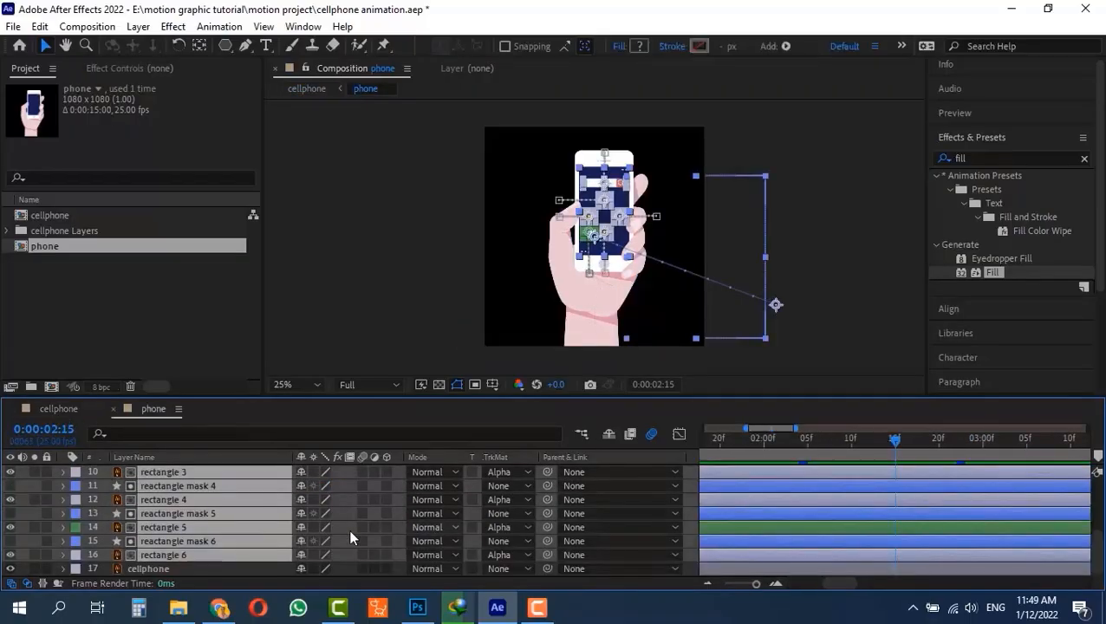
{"action": "scroll", "coordinate": [183, 554], "scroll_direction": "up", "scroll_amount": 5}
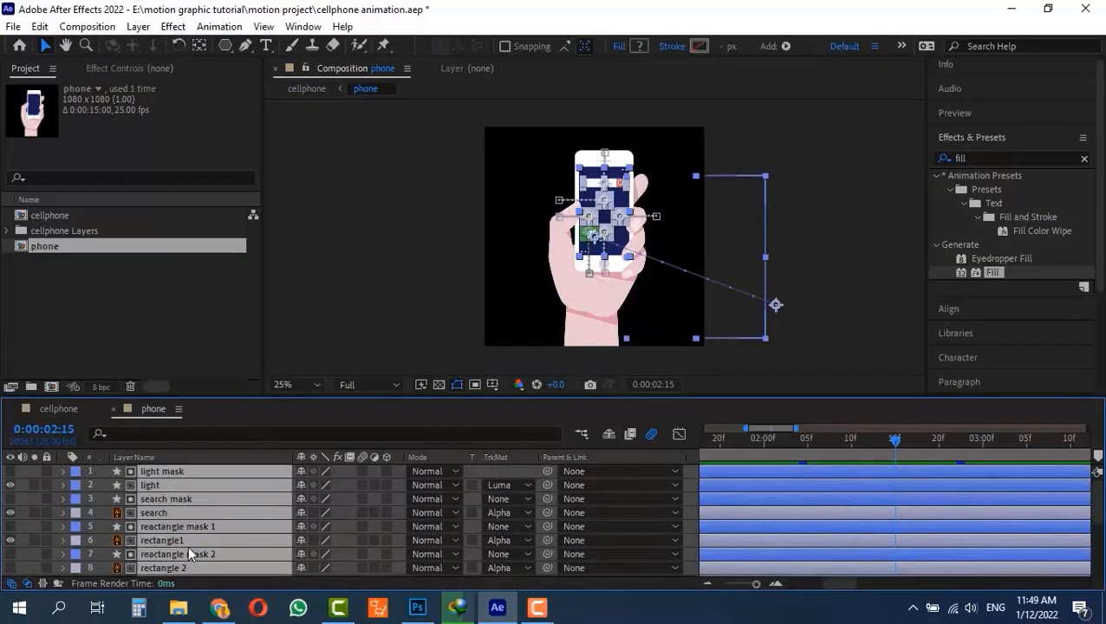
{"action": "left_click", "coordinate": [63, 413]}
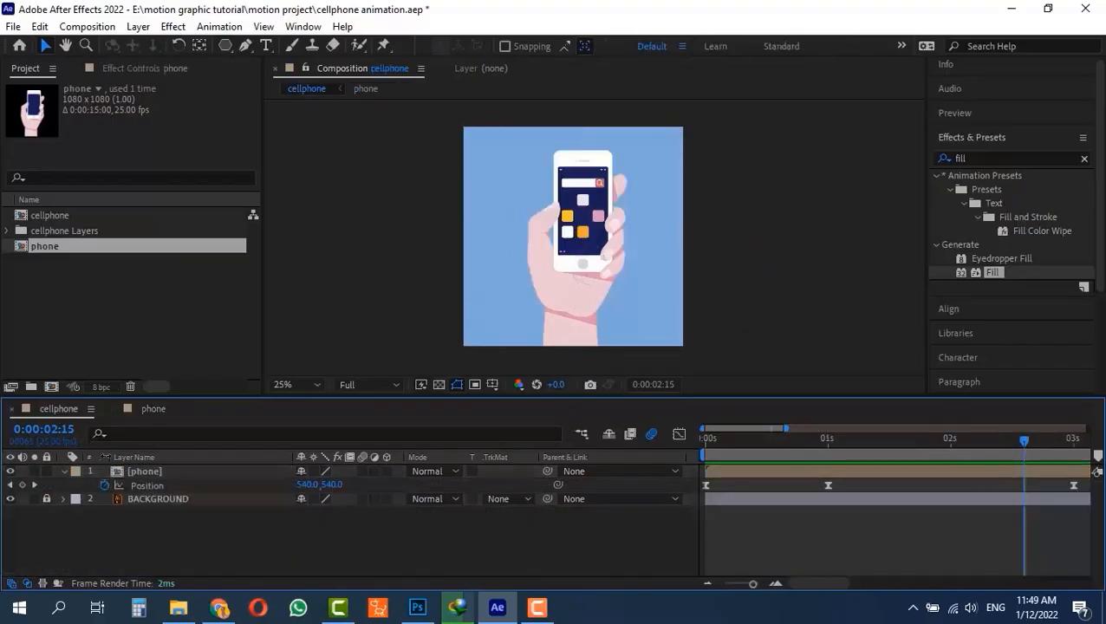
{"action": "left_click", "coordinate": [65, 470]}
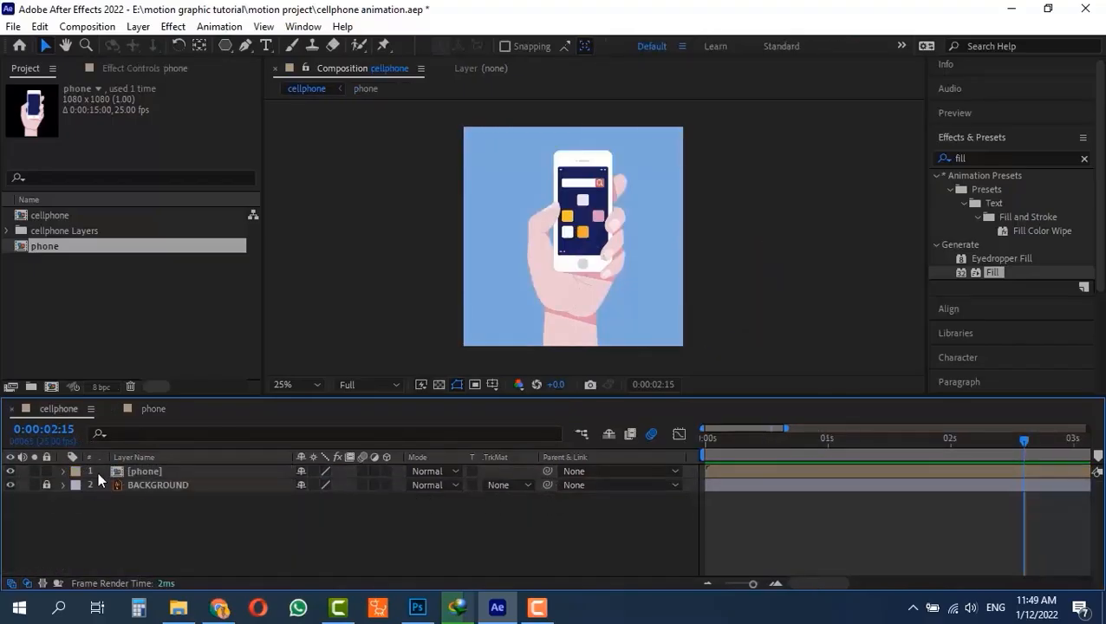
{"action": "left_click_drag", "start_coordinate": [919, 438], "coordinate": [558, 446]}
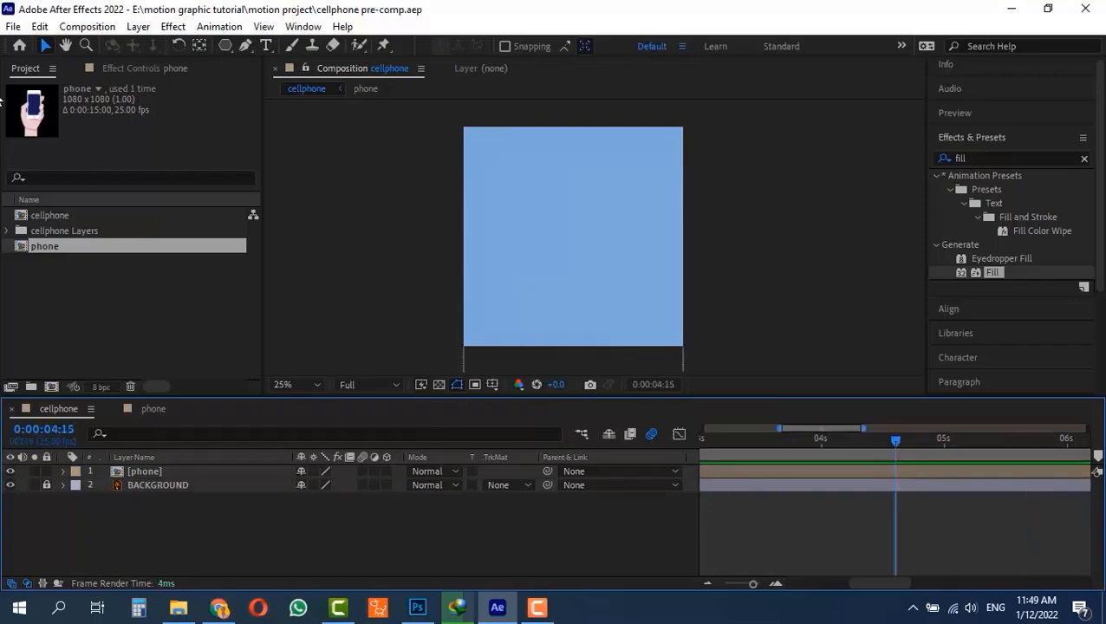
- Start a new project and create Comp 1 with the HDTV 1080 25 preset, Half resolution and a duration of 0:00:25:00
{"action": "left_click", "coordinate": [13, 26]}
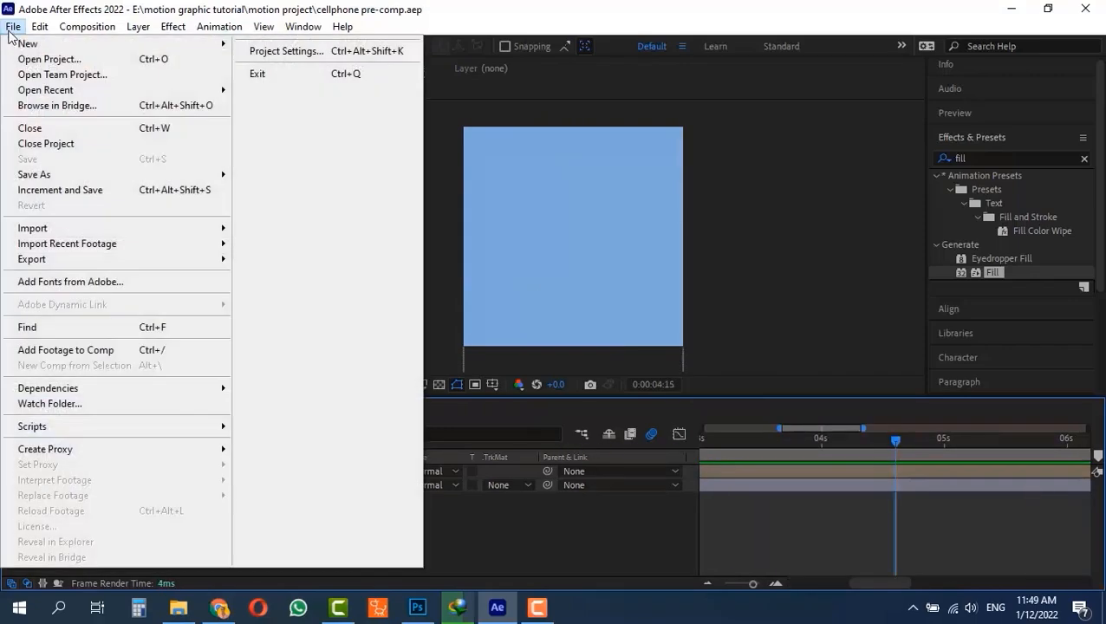
{"action": "mouse_move", "coordinate": [120, 43]}
{"action": "left_click", "coordinate": [246, 53]}
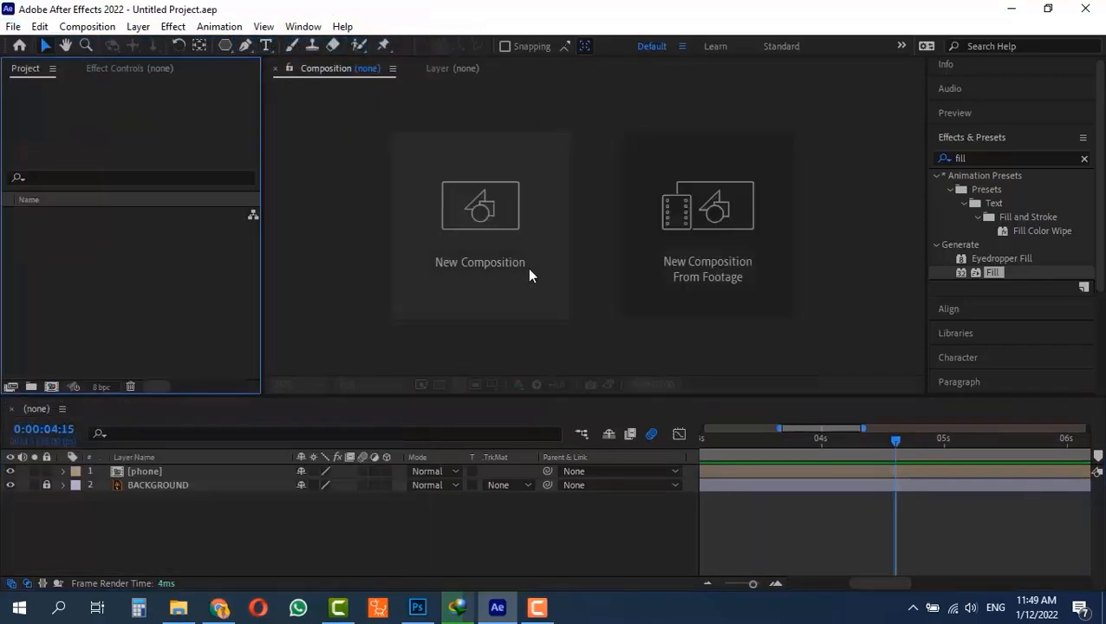
{"action": "left_click", "coordinate": [488, 222]}
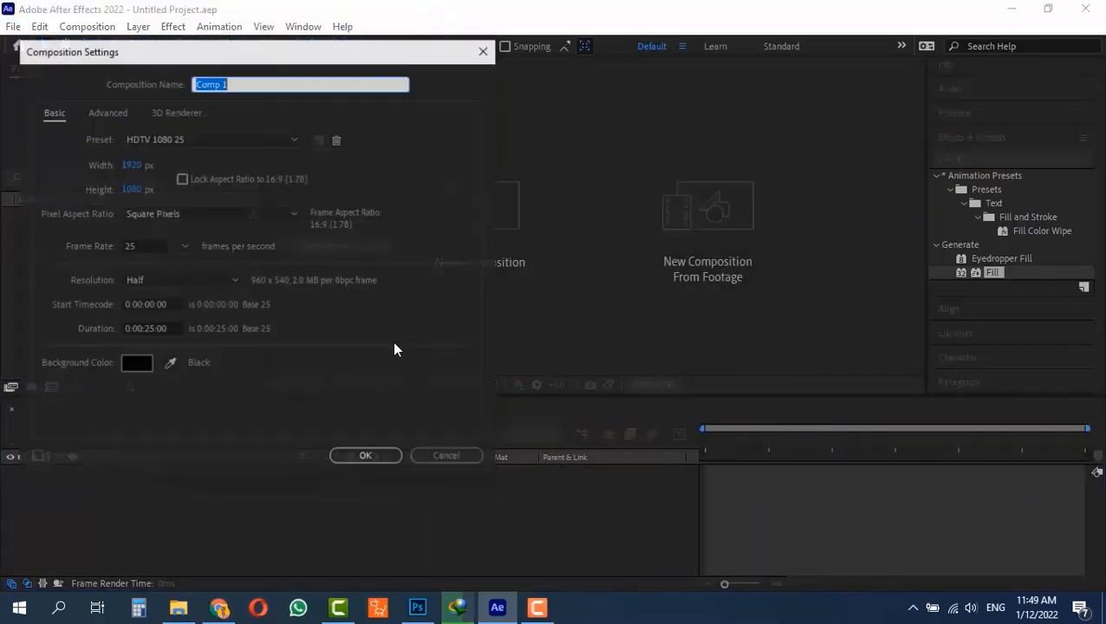
{"action": "left_click", "coordinate": [381, 459]}
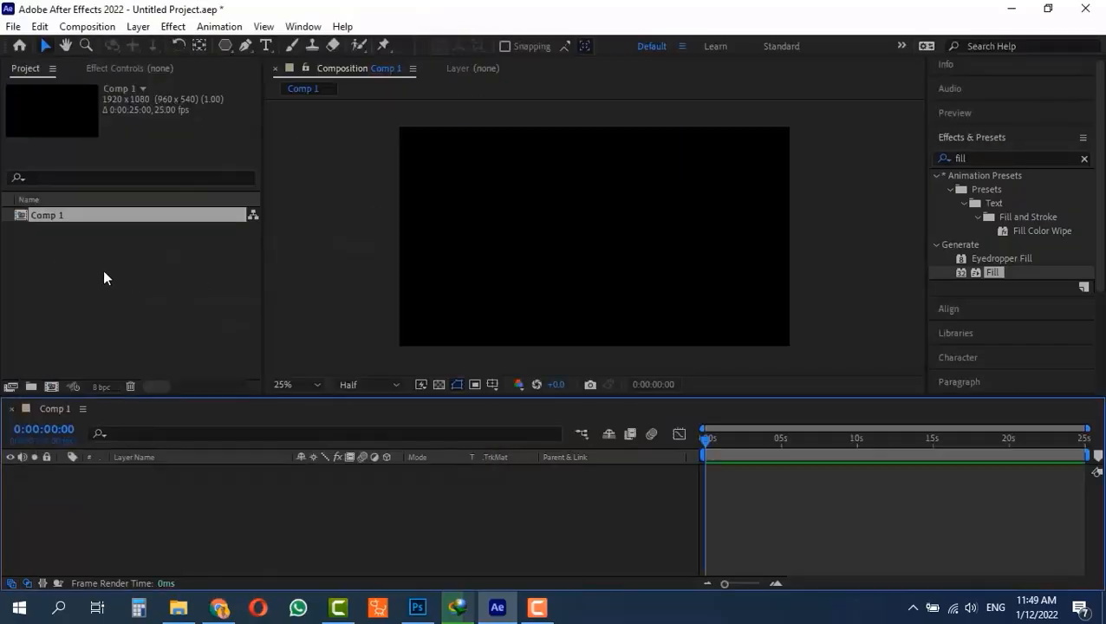
- Import Apple logo.png into the project and add it as a layer in Comp 1
{"action": "double_click", "coordinate": [103, 270]}
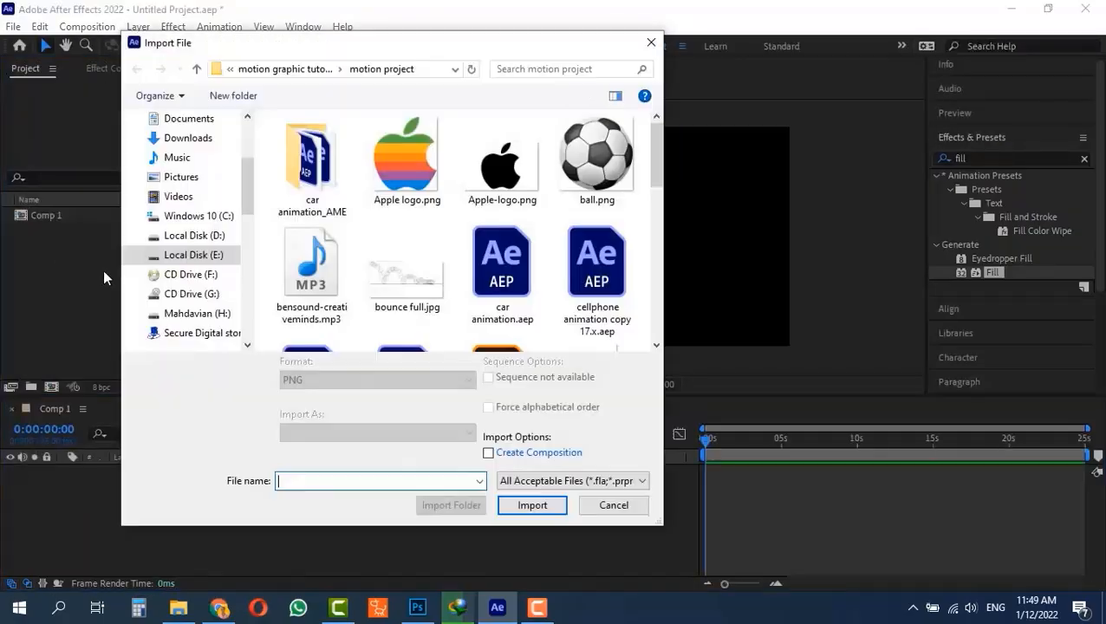
{"action": "double_click", "coordinate": [398, 156]}
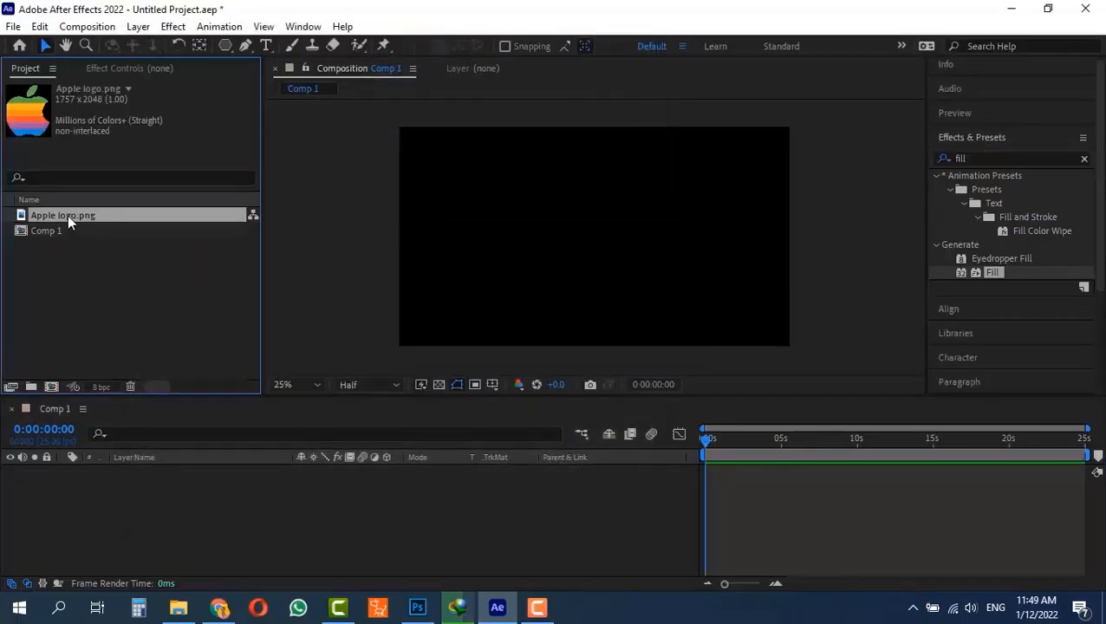
{"action": "left_click_drag", "start_coordinate": [70, 240], "coordinate": [82, 483]}
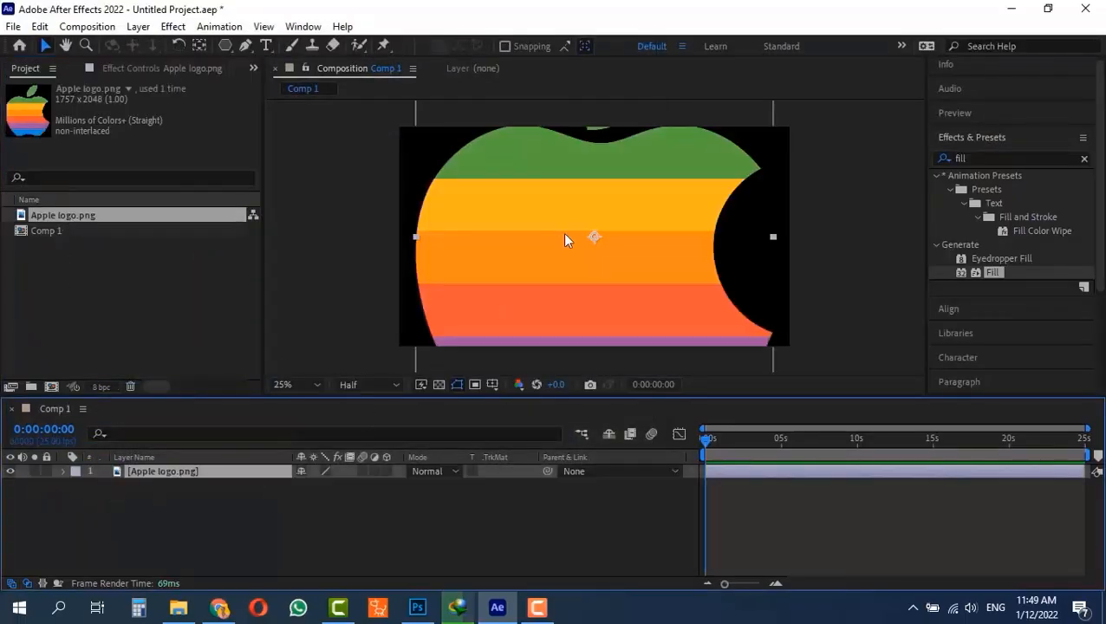
- Scale the Apple logo layer down to 13%
{"action": "key", "text": "s"}
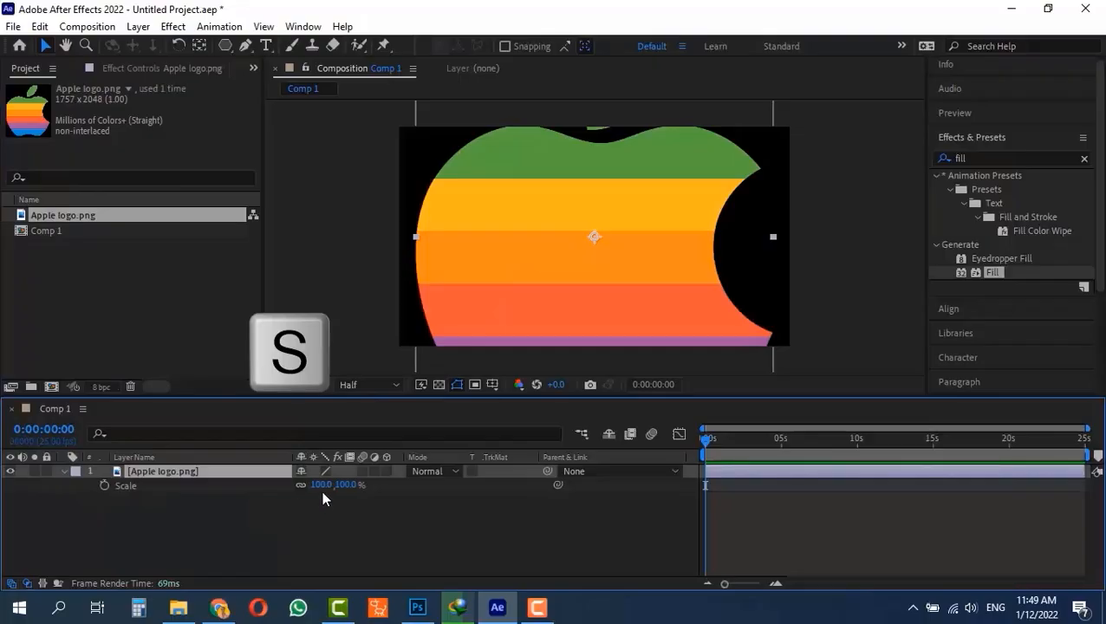
{"action": "left_click_drag", "start_coordinate": [320, 485], "coordinate": [246, 485]}
{"action": "left_click", "coordinate": [671, 255]}
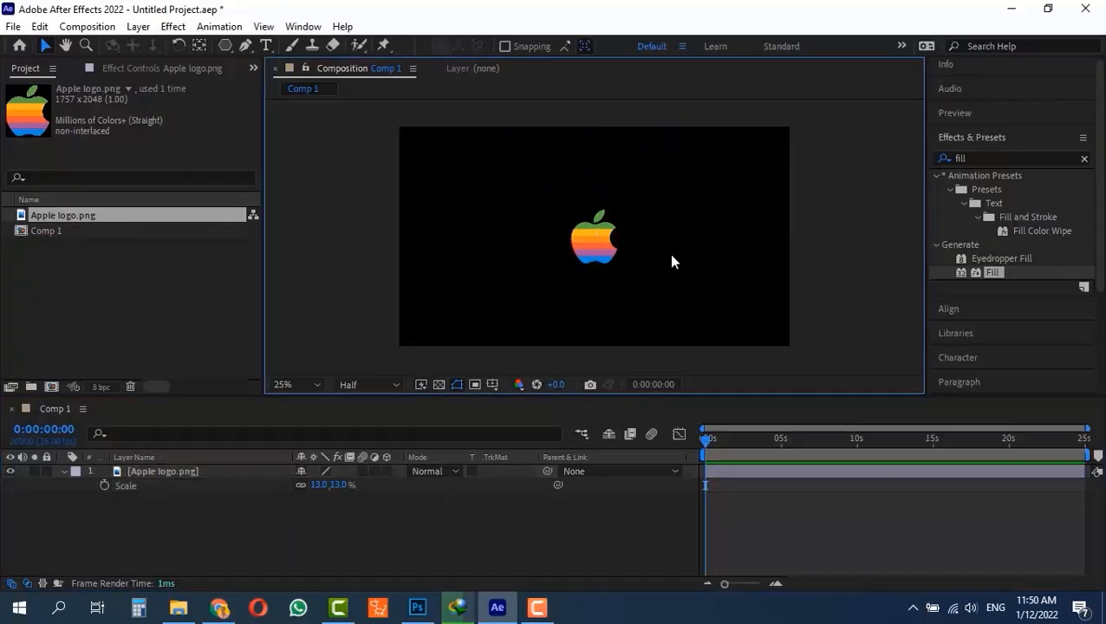
- Select the Apple logo, clear the effects search, and show the layer alignment options
{"action": "key", "text": "ctrl+a"}
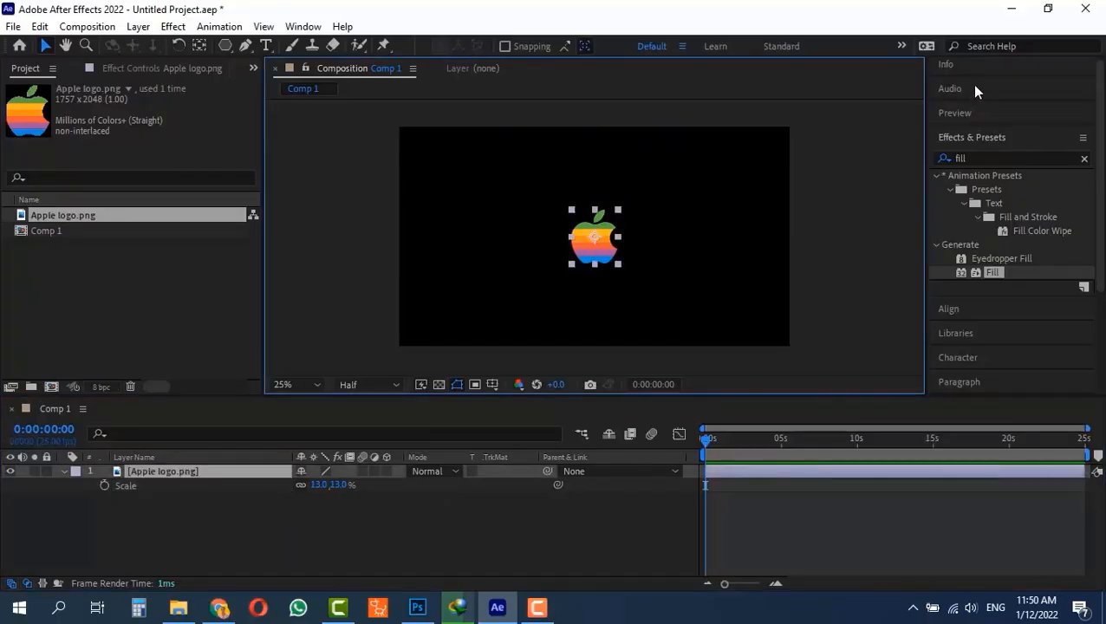
{"action": "left_click", "coordinate": [1083, 158]}
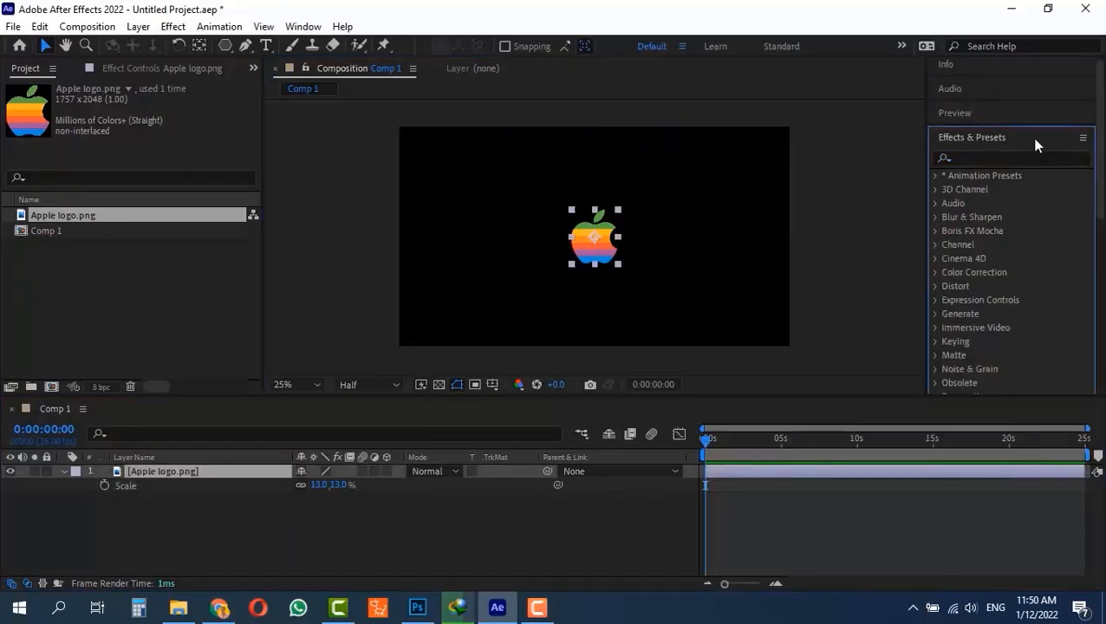
{"action": "left_click", "coordinate": [1005, 139]}
{"action": "left_click", "coordinate": [958, 162]}
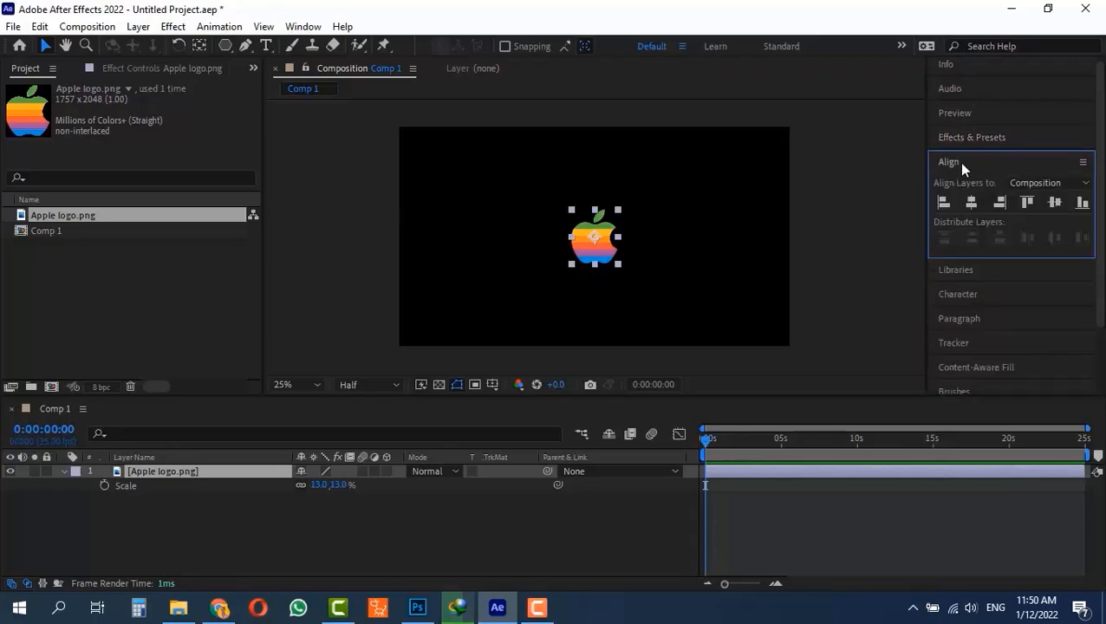
{"action": "left_click", "coordinate": [856, 260]}
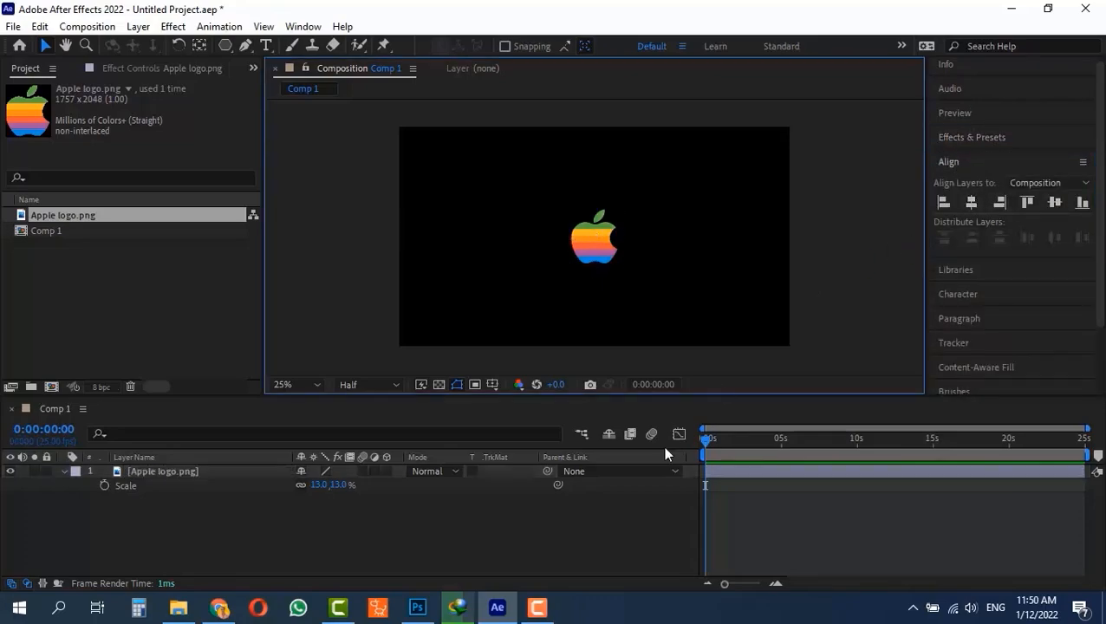
- Add Scale keyframes of 13% to the Apple logo at 0:00:00:00 and 0:00:01:00, and return to the start
{"action": "left_click", "coordinate": [747, 585]}
{"action": "left_click_drag", "start_coordinate": [749, 584], "coordinate": [754, 584]}
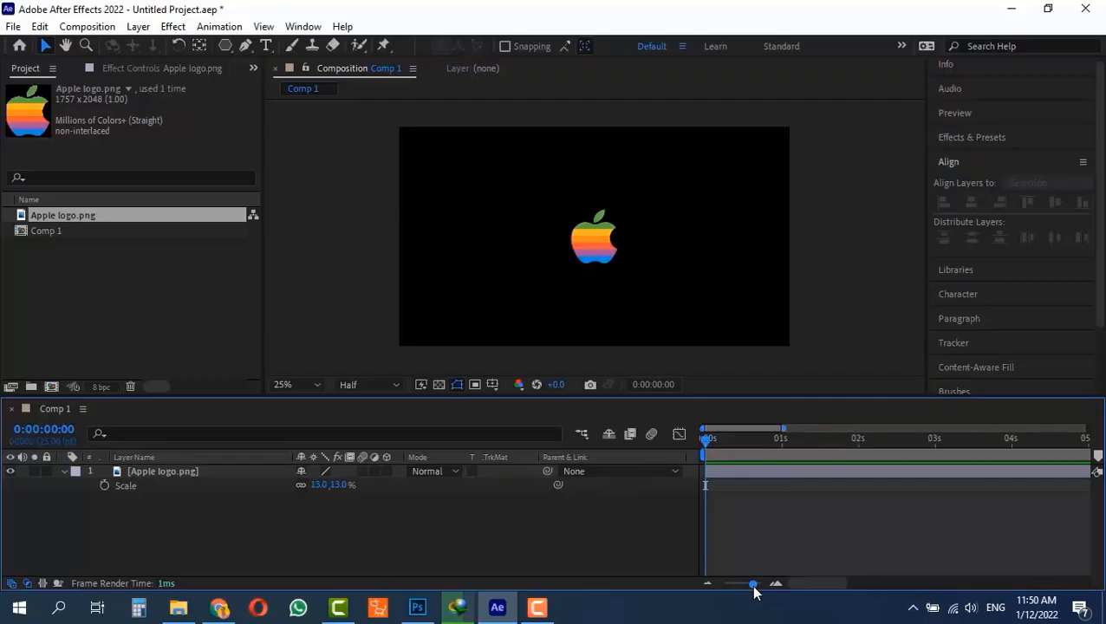
{"action": "left_click_drag", "start_coordinate": [760, 438], "coordinate": [653, 449]}
{"action": "key", "text": "space"}
{"action": "key", "text": "space"}
{"action": "left_click", "coordinate": [103, 485]}
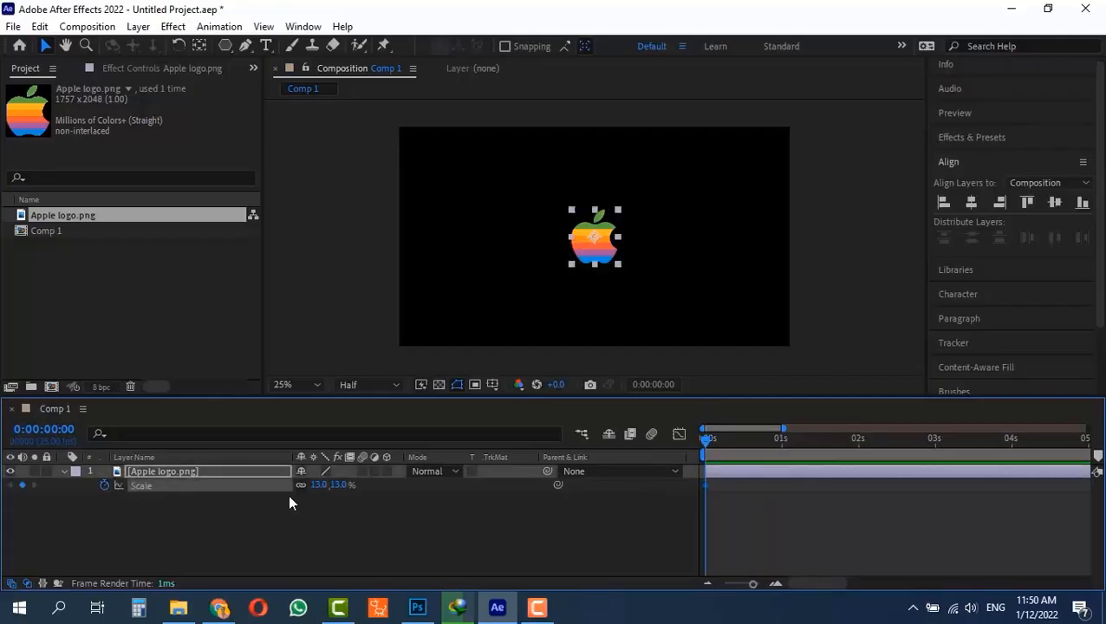
{"action": "left_click_drag", "start_coordinate": [773, 439], "coordinate": [782, 448]}
{"action": "left_click", "coordinate": [23, 485]}
{"action": "left_click_drag", "start_coordinate": [765, 438], "coordinate": [677, 443]}
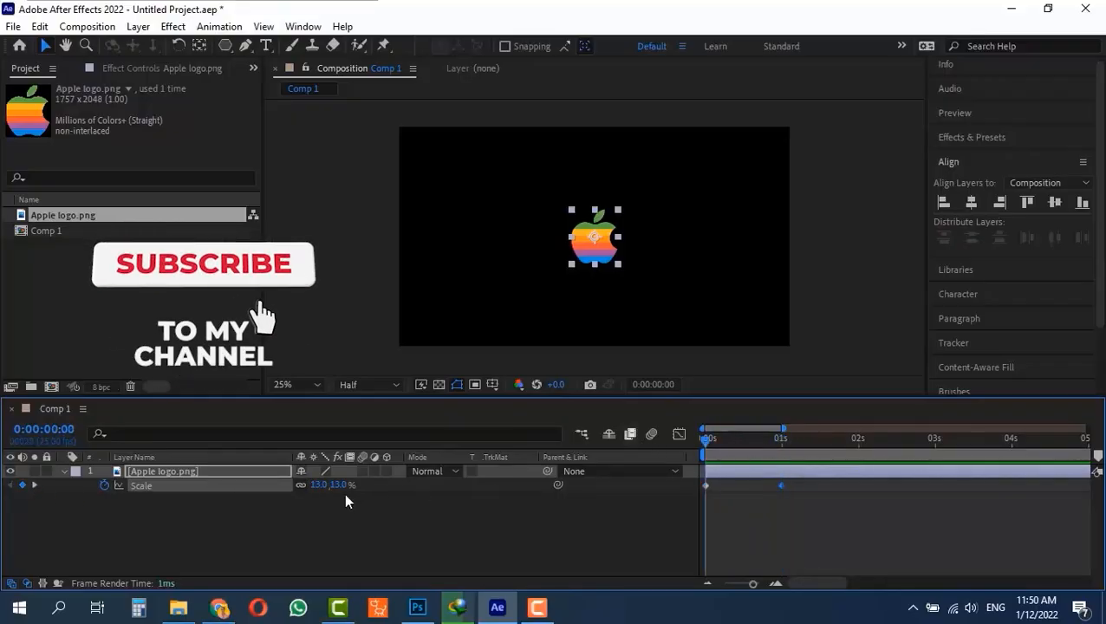
- Set the Apple logo's Scale to 0% at 0:00:00:00 and scrub through the scale-up animation
{"action": "left_click", "coordinate": [314, 486]}
{"action": "type", "text": "0"}
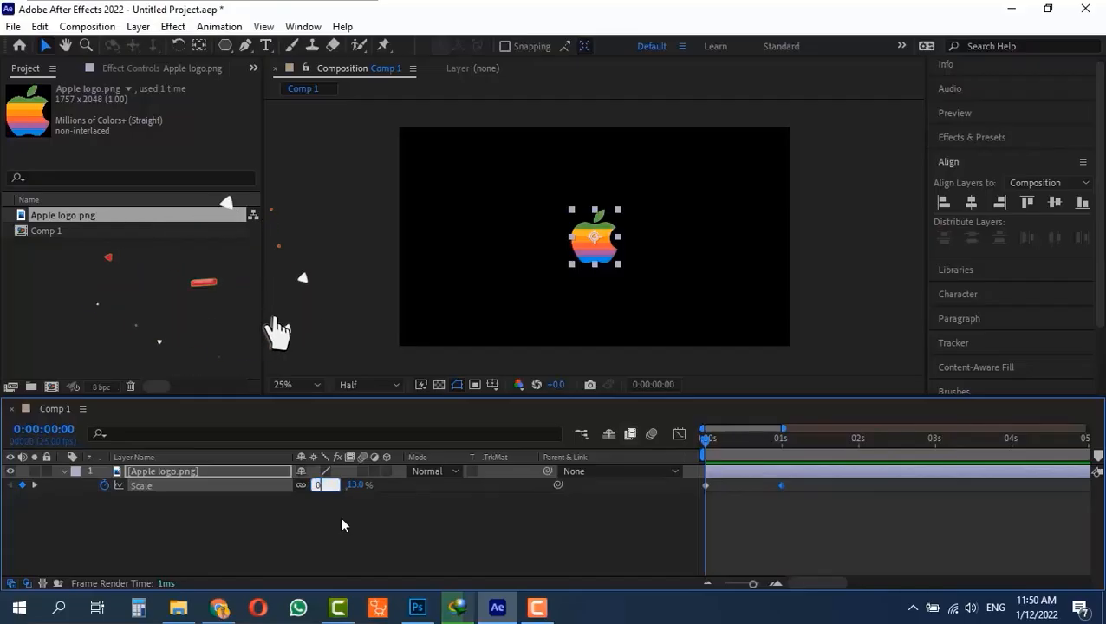
{"action": "key", "text": "Return"}
{"action": "left_click_drag", "start_coordinate": [713, 437], "coordinate": [808, 453]}
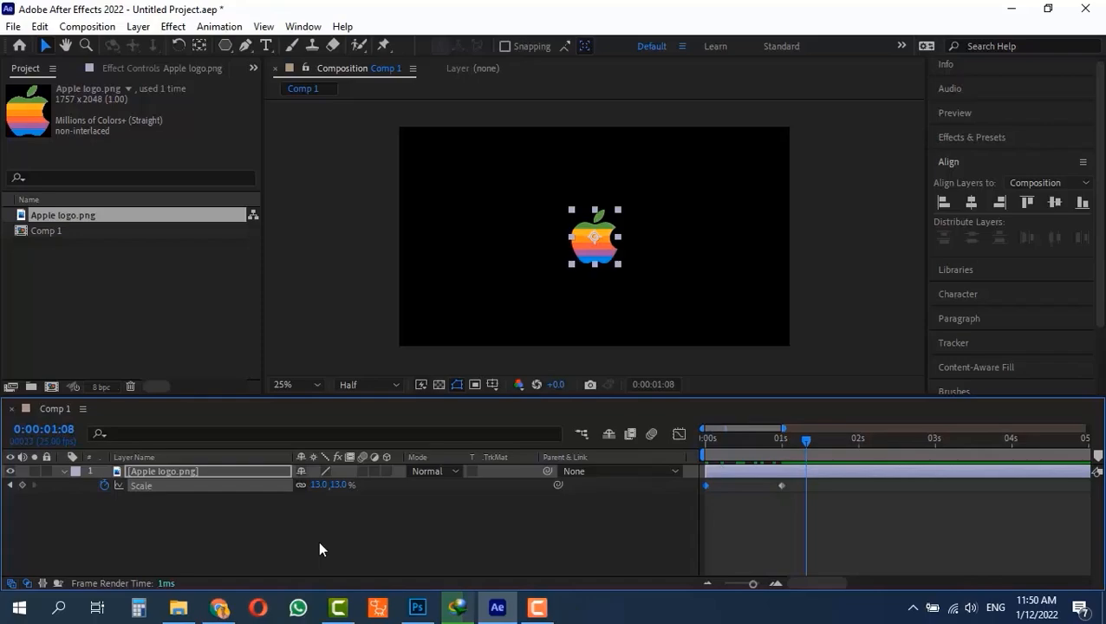
- Add Position keyframes to the Apple logo at 0:00:00:00 and 0:00:01:00
{"action": "key", "text": "alt+shift+p"}
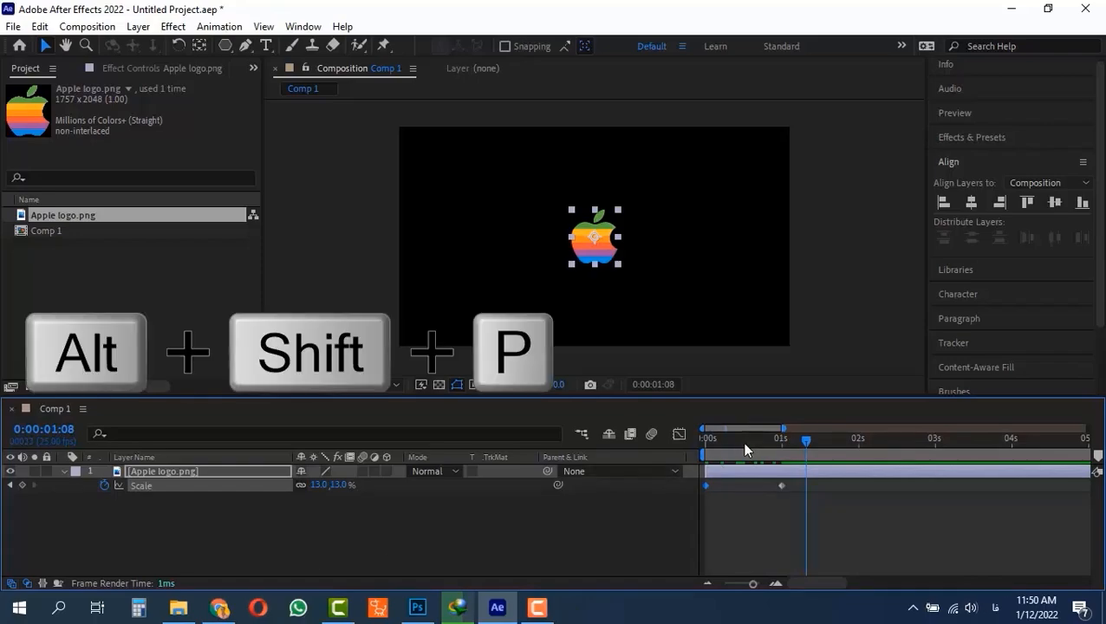
{"action": "left_click_drag", "start_coordinate": [746, 444], "coordinate": [626, 444]}
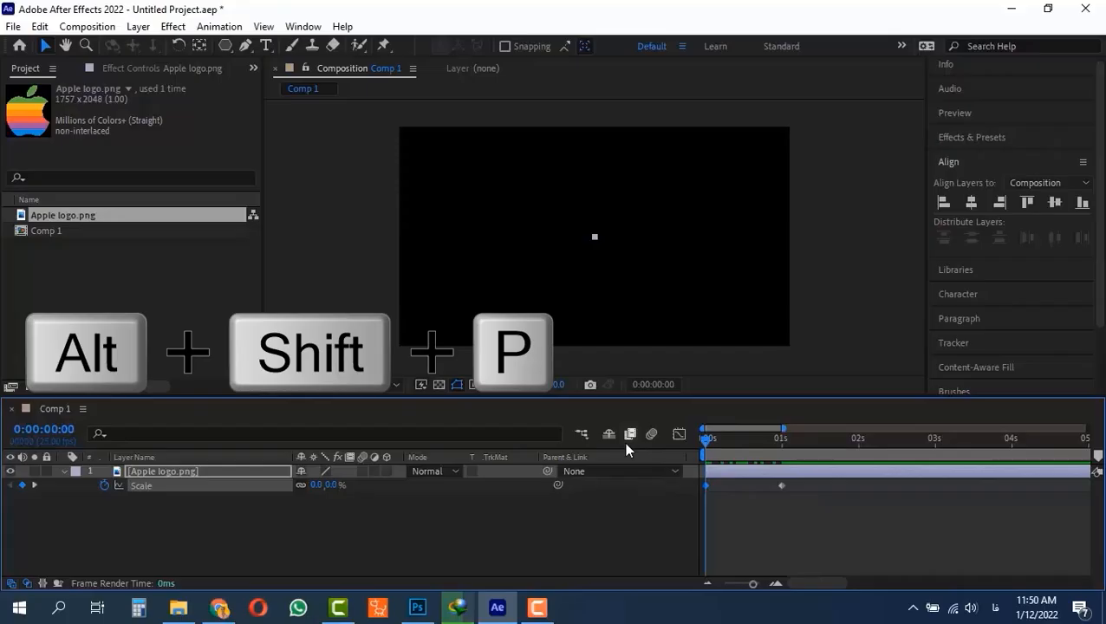
{"action": "key", "text": "alt+shift+p"}
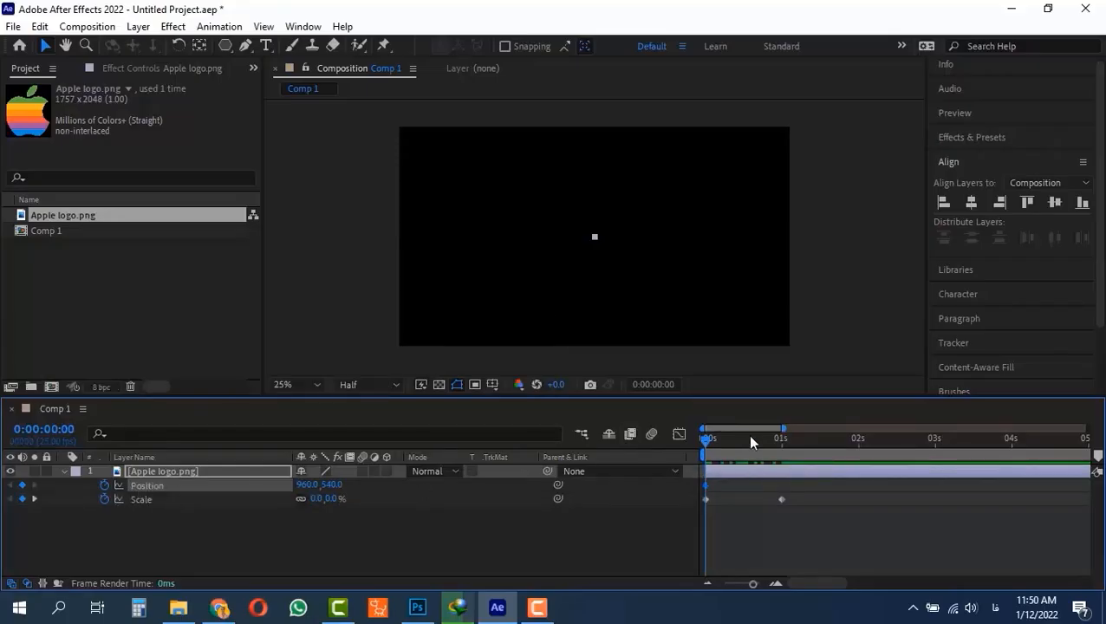
{"action": "left_click_drag", "start_coordinate": [749, 439], "coordinate": [784, 442]}
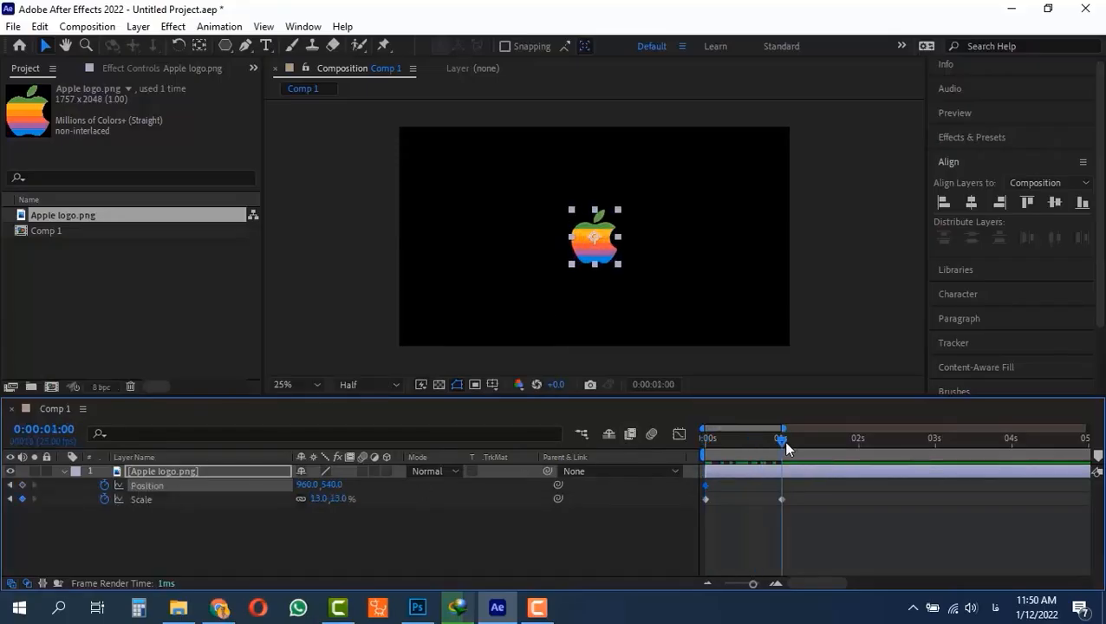
{"action": "left_click", "coordinate": [22, 485]}
- Set the Apple logo's starting Position to 960, 1245 at 0:00:00:00 and play back the rise
{"action": "left_click_drag", "start_coordinate": [759, 439], "coordinate": [637, 436]}
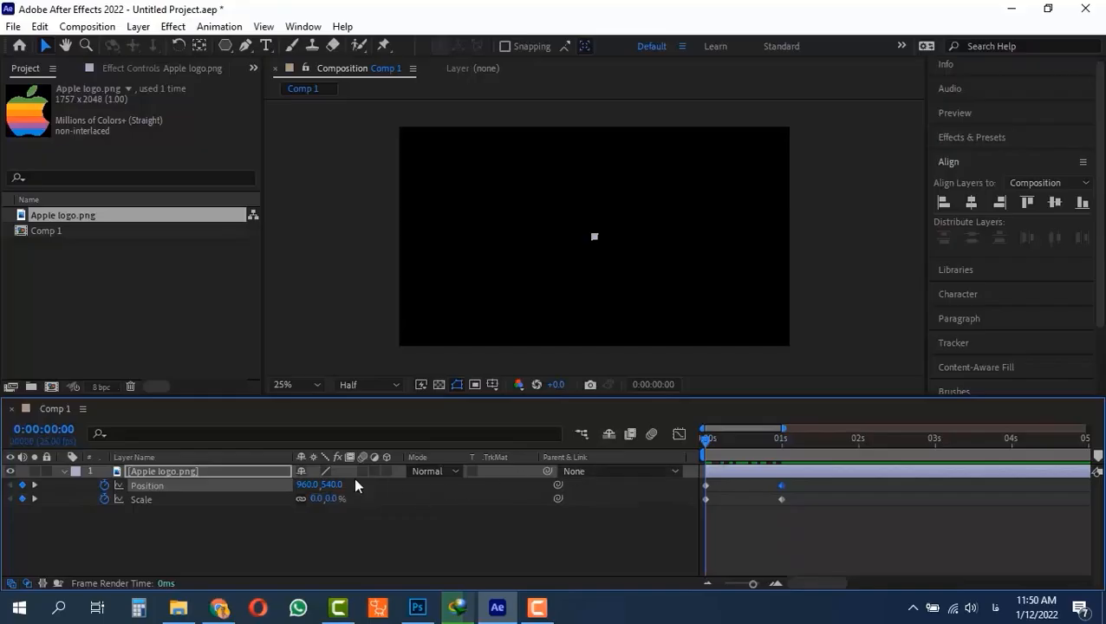
{"action": "left_click_drag", "start_coordinate": [333, 484], "coordinate": [620, 482]}
{"action": "left_click_drag", "start_coordinate": [336, 486], "coordinate": [507, 487]}
{"action": "left_click_drag", "start_coordinate": [743, 439], "coordinate": [637, 439]}
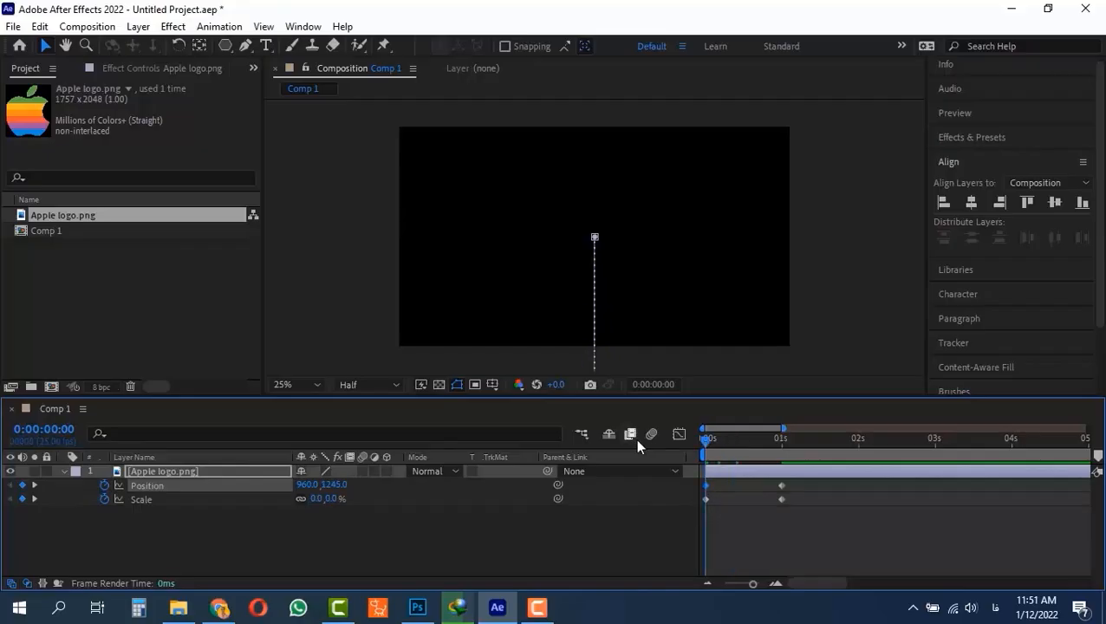
{"action": "key", "text": "space"}
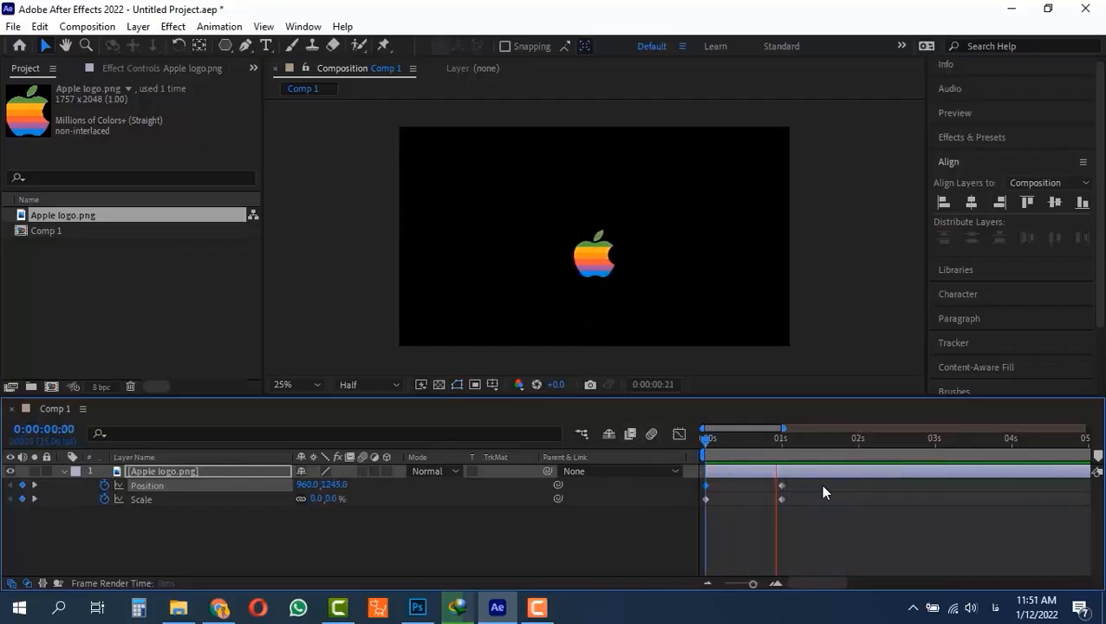
{"action": "key", "text": "space"}
- Apply Easy Ease to all Position and Scale keyframes and reshape the Position speed curve to start fast and slow gradually
{"action": "left_click_drag", "start_coordinate": [788, 479], "coordinate": [680, 529]}
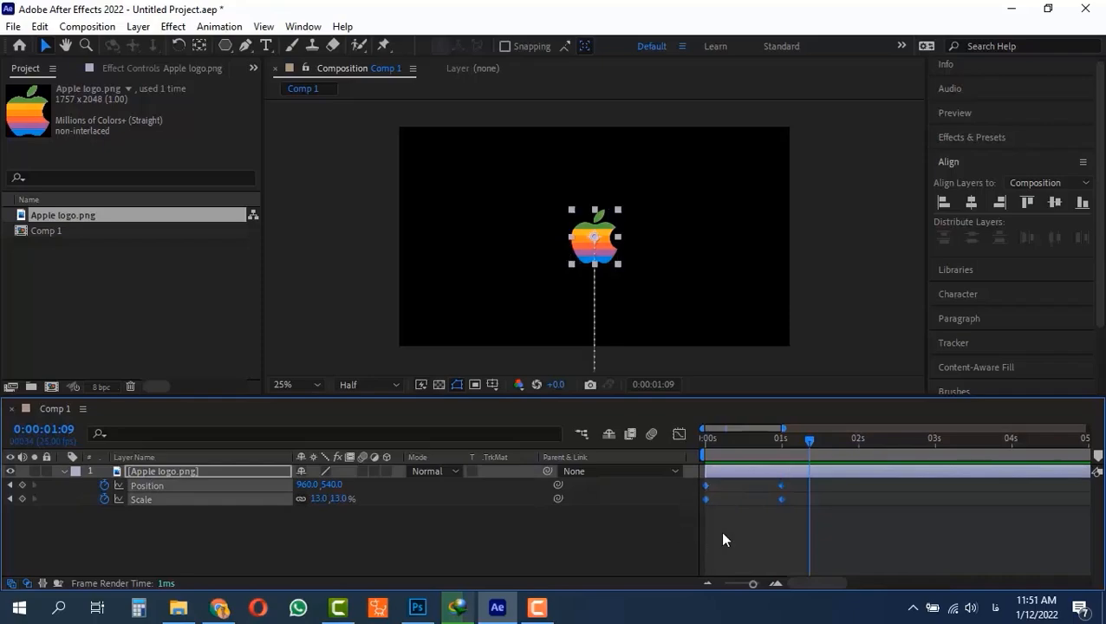
{"action": "key", "text": "F9"}
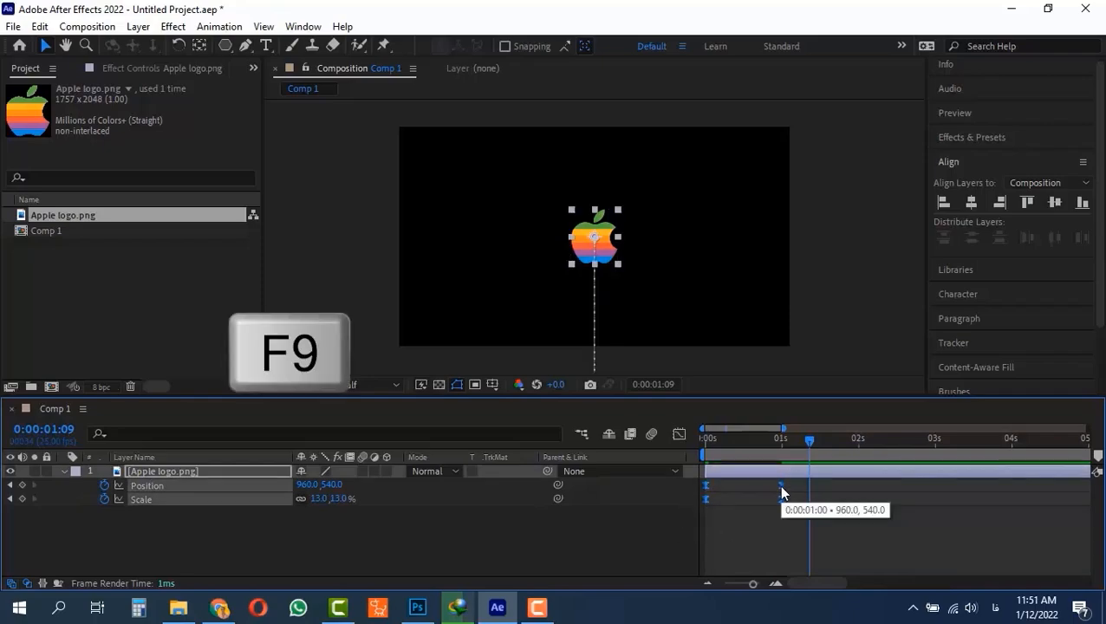
{"action": "left_click", "coordinate": [681, 434]}
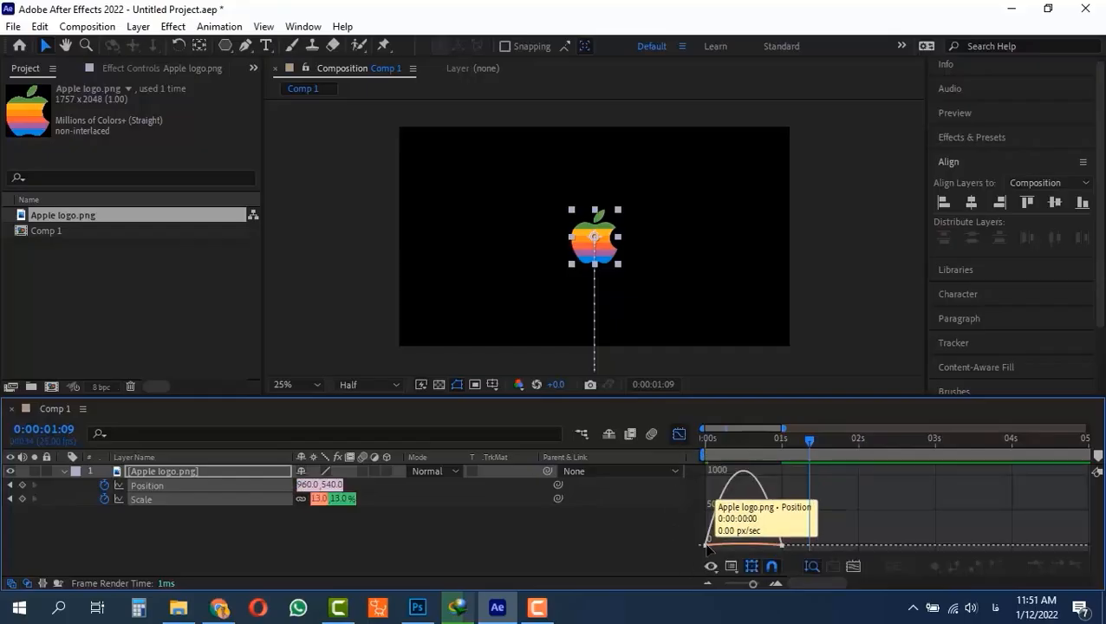
{"action": "left_click", "coordinate": [706, 545]}
{"action": "left_click_drag", "start_coordinate": [718, 549], "coordinate": [681, 547]}
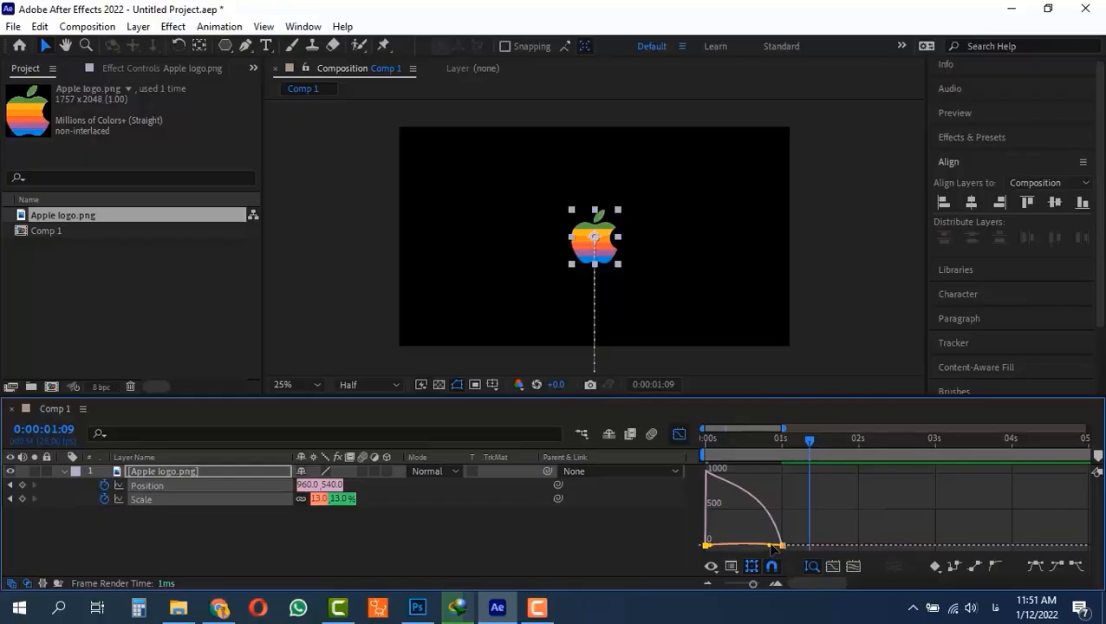
{"action": "left_click_drag", "start_coordinate": [771, 547], "coordinate": [693, 545]}
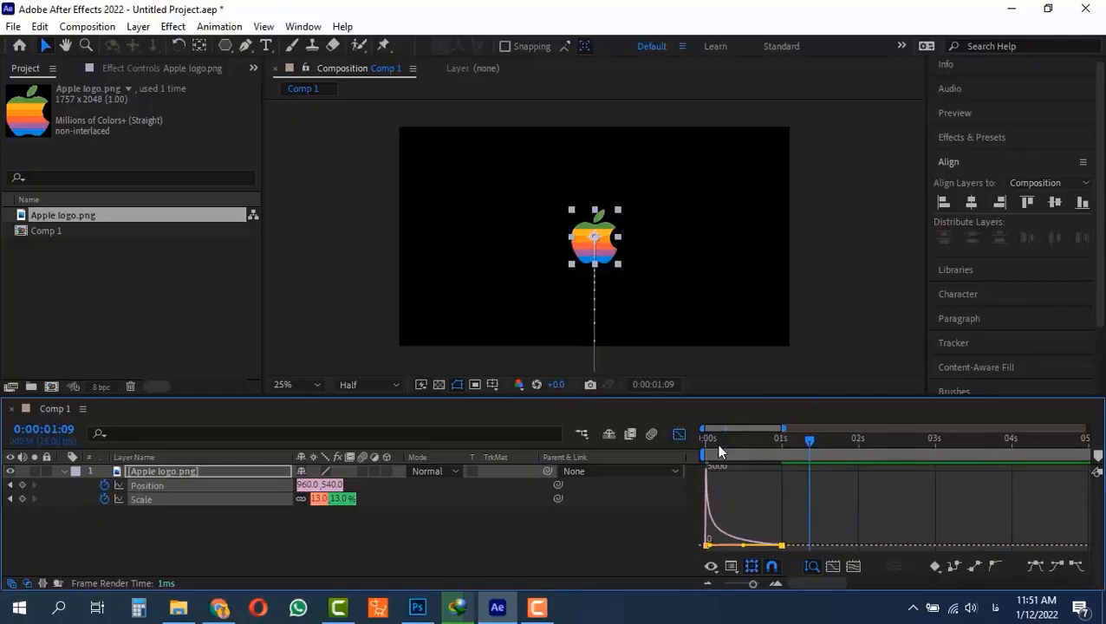
- Preview the eased logo animation, return from the graph editor to the keyframe view, and play it again
{"action": "key", "text": "space"}
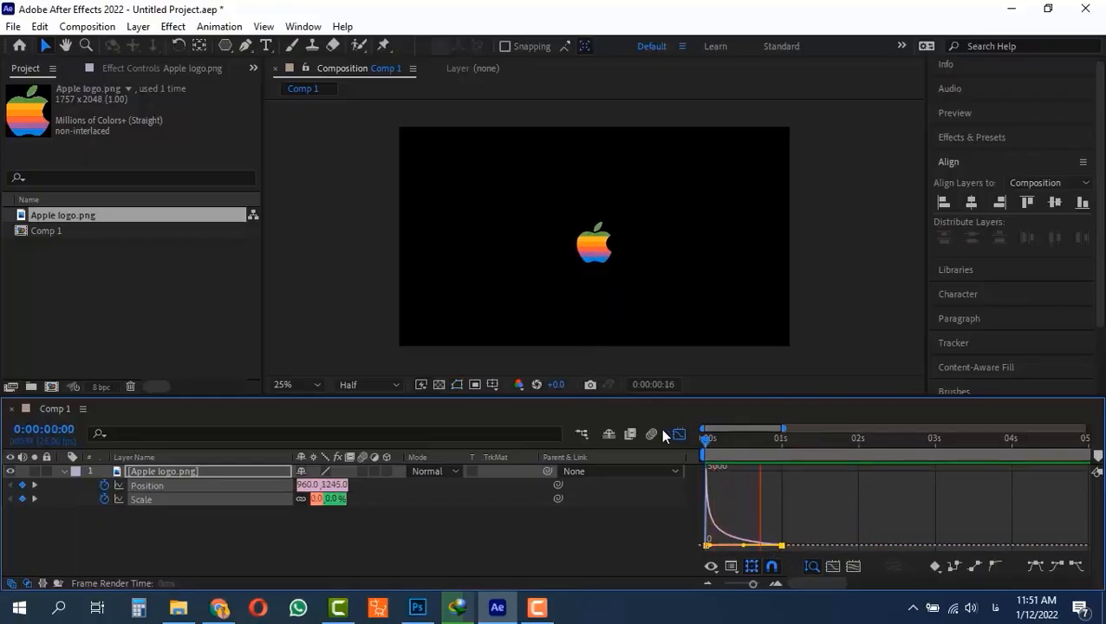
{"action": "key", "text": "space"}
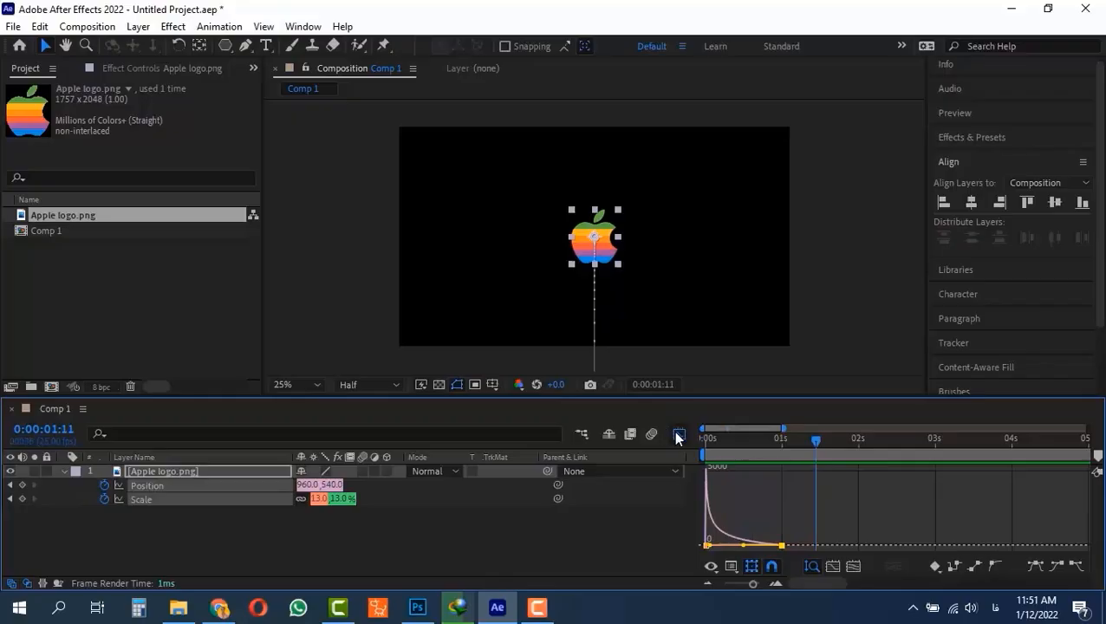
{"action": "left_click", "coordinate": [679, 434]}
{"action": "left_click", "coordinate": [700, 436]}
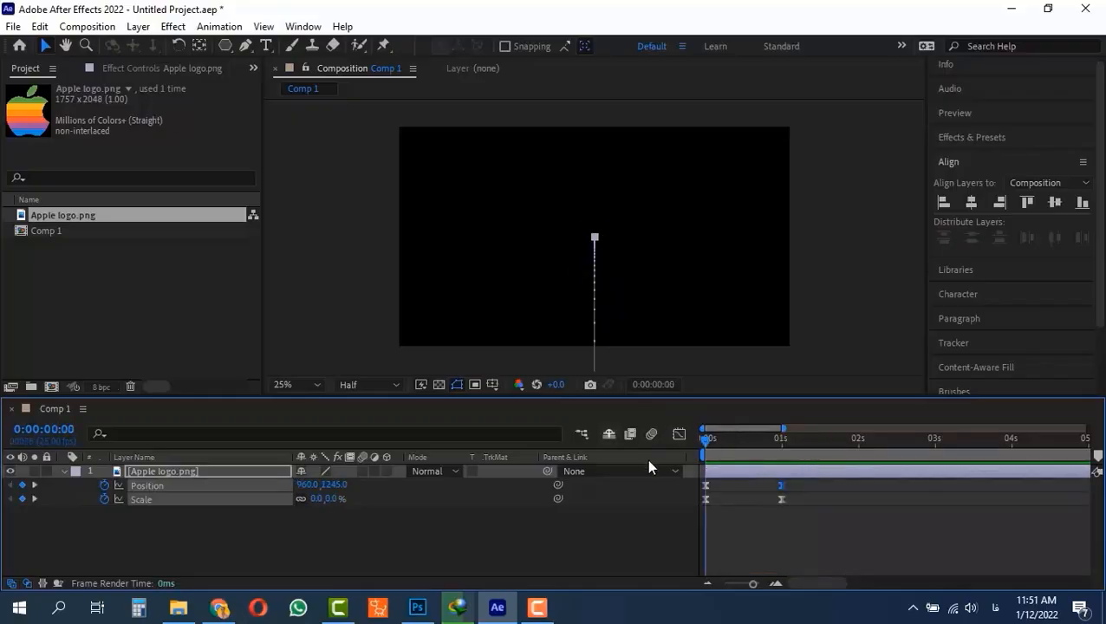
{"action": "key", "text": "space"}
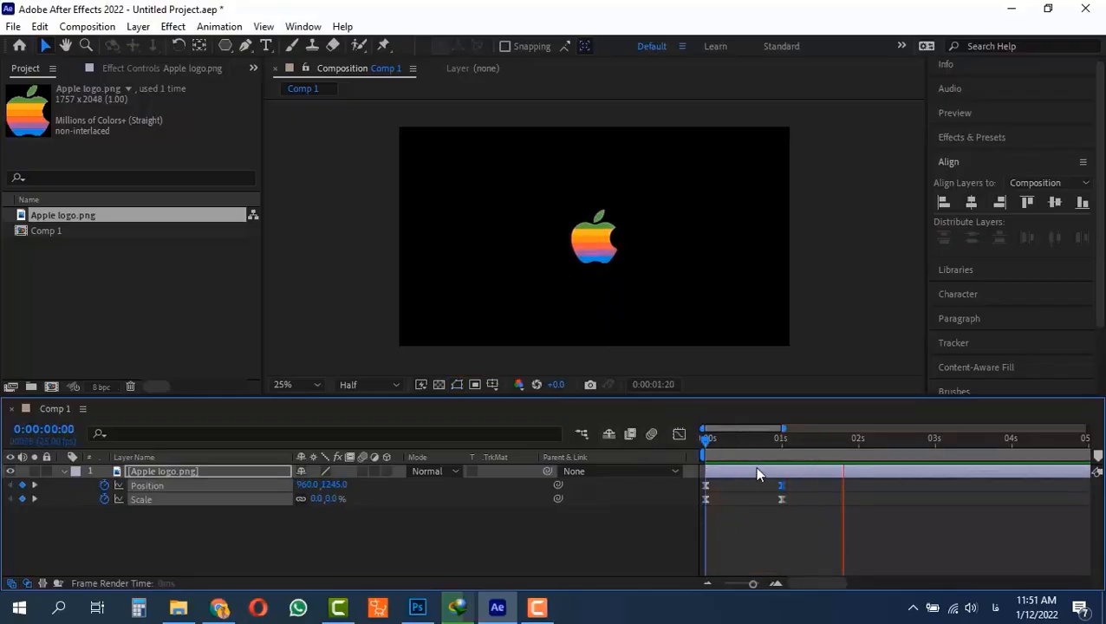
{"action": "key", "text": "space"}
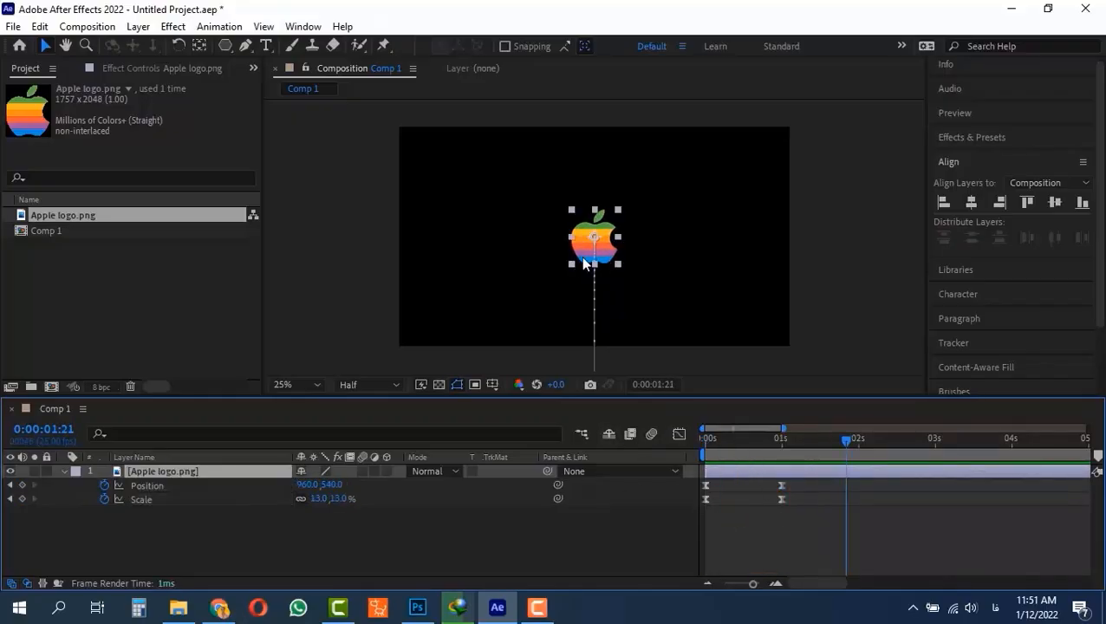
- Find the Fill effect among the effects and presets and apply it to the Apple logo layer
{"action": "left_click", "coordinate": [996, 136]}
{"action": "left_click", "coordinate": [968, 157]}
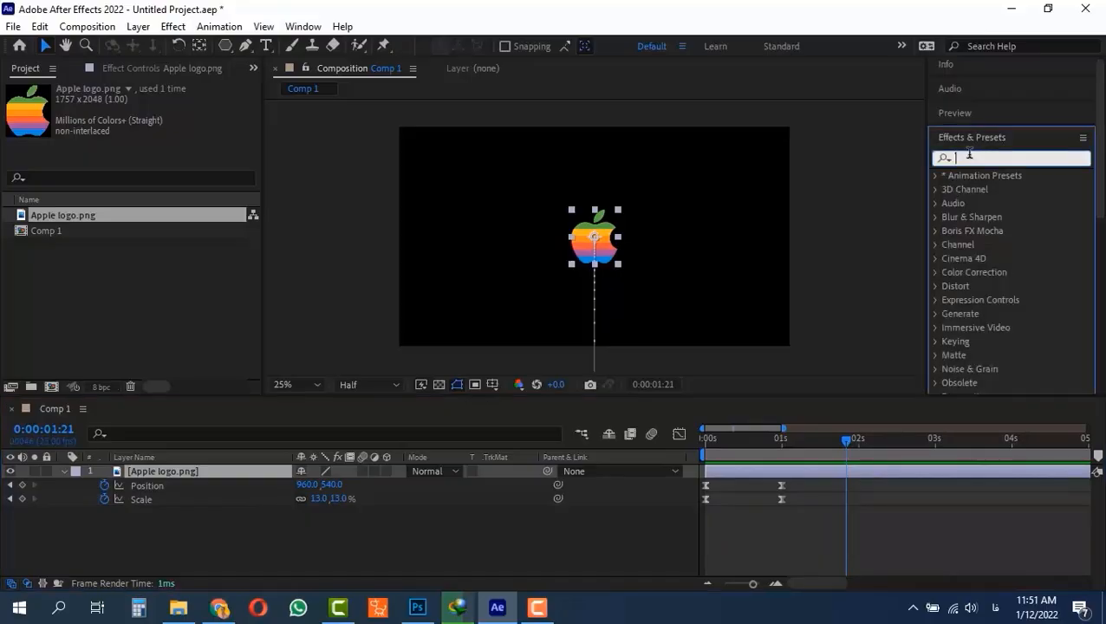
{"action": "type", "text": "fill"}
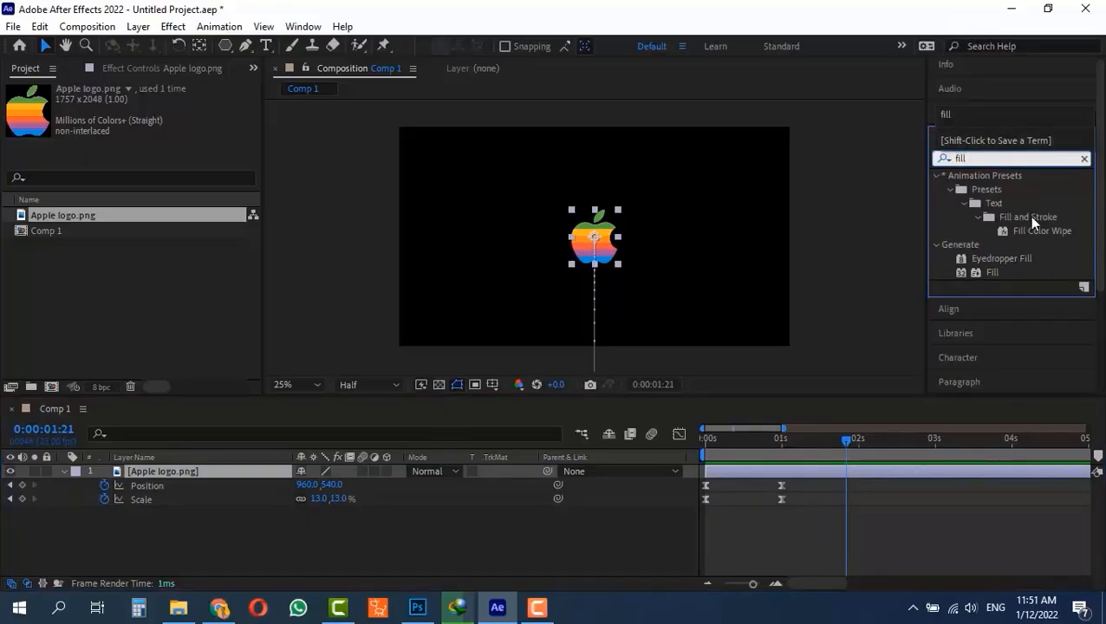
{"action": "left_click_drag", "start_coordinate": [993, 272], "coordinate": [205, 473]}
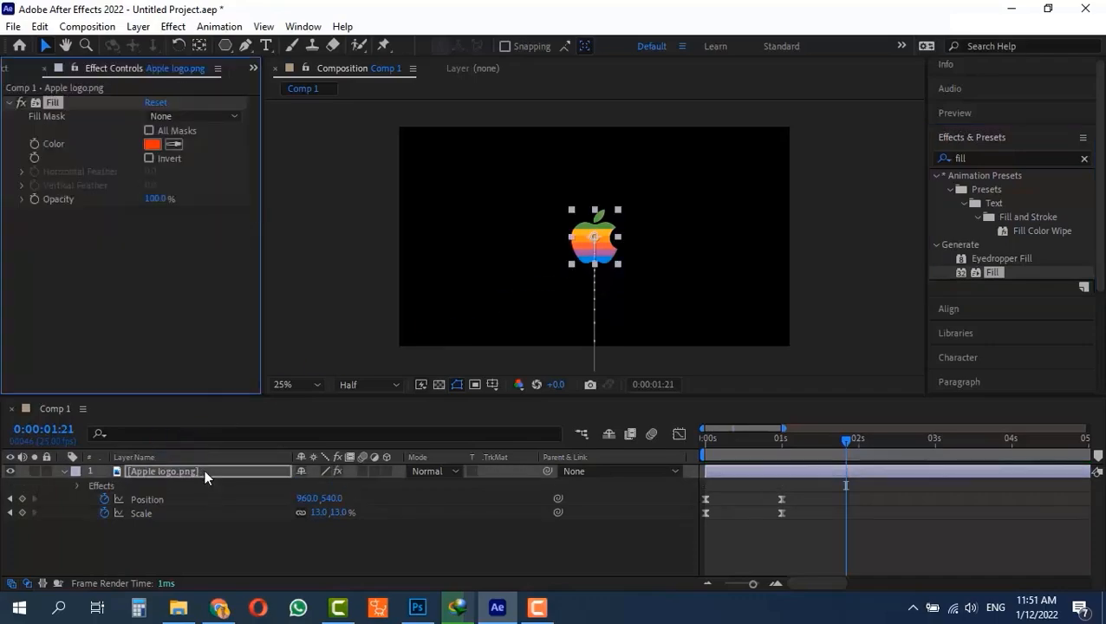
- Set the Apple logo's Fill color to white and deselect the layer
{"action": "left_click", "coordinate": [152, 145]}
{"action": "left_click_drag", "start_coordinate": [75, 174], "coordinate": [42, 147]}
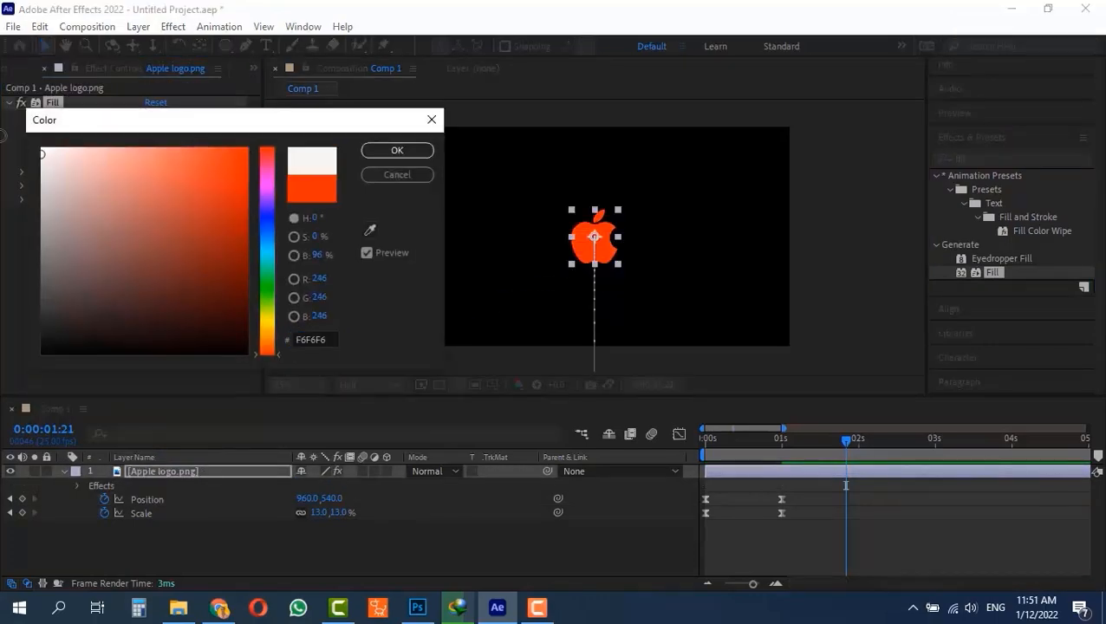
{"action": "left_click", "coordinate": [396, 150]}
{"action": "left_click", "coordinate": [852, 264]}
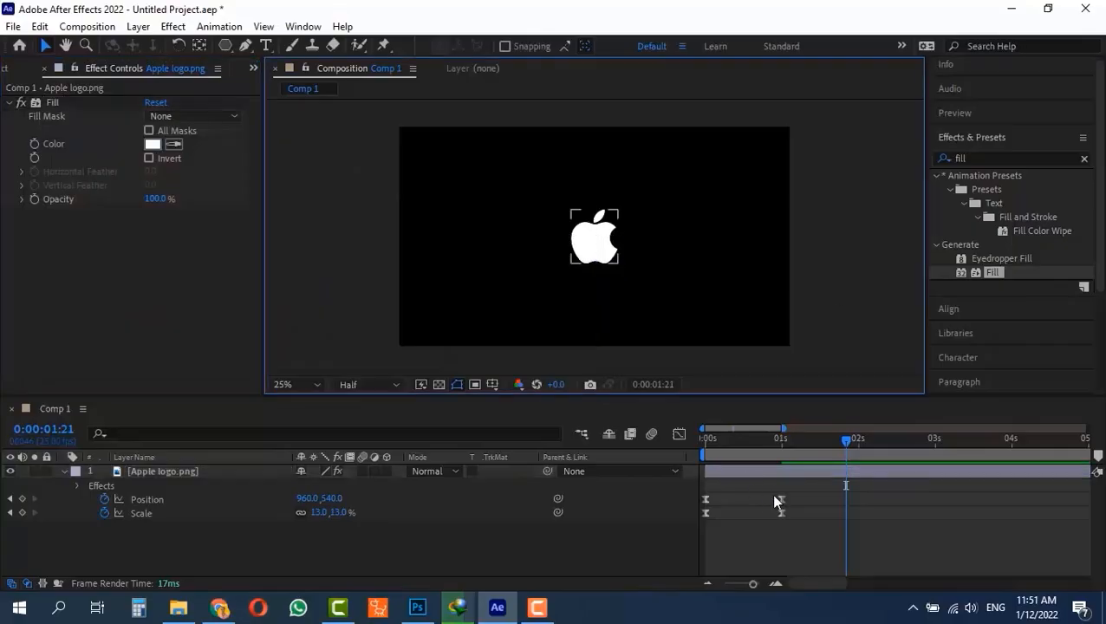
- Play and scrub the white logo's animation from the start to examine its movement and scaling
{"action": "left_click_drag", "start_coordinate": [776, 439], "coordinate": [614, 447]}
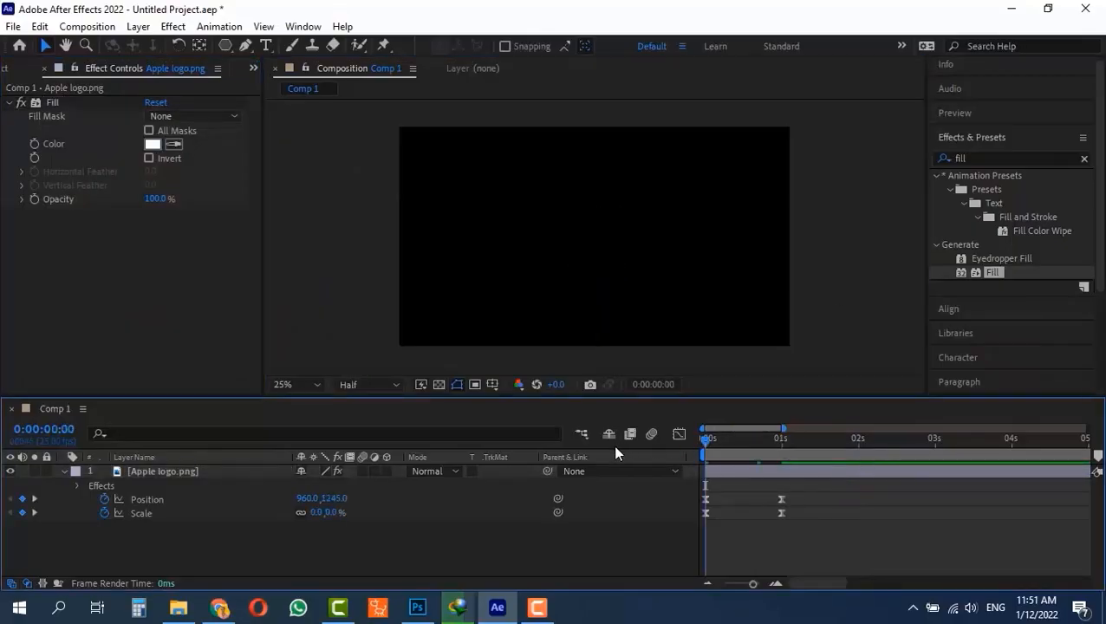
{"action": "key", "text": "space"}
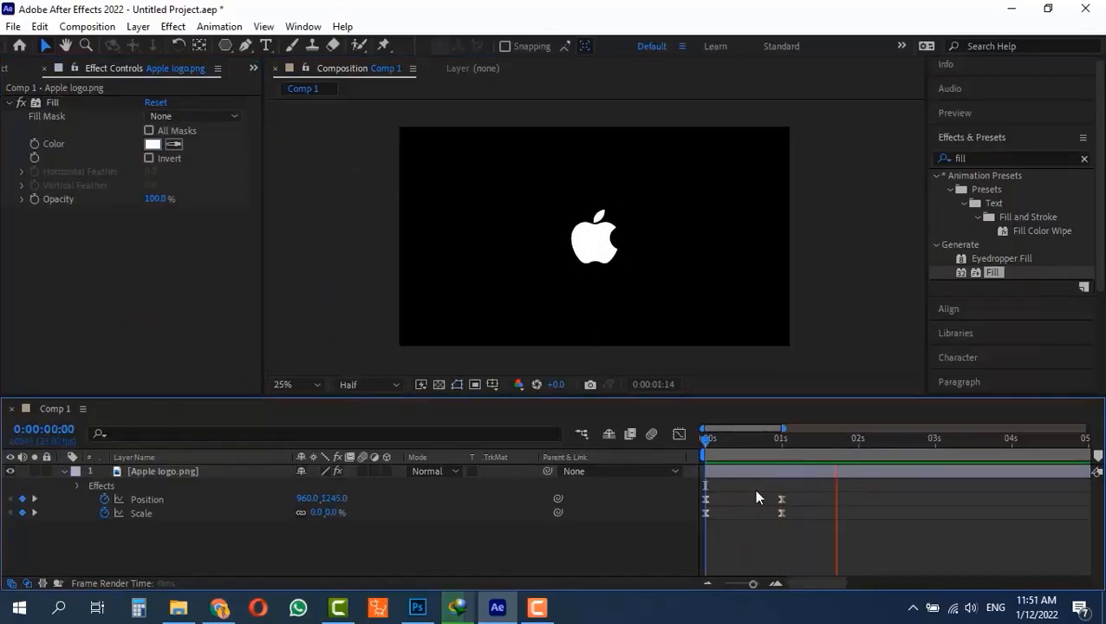
{"action": "key", "text": "space"}
{"action": "key", "text": "space"}
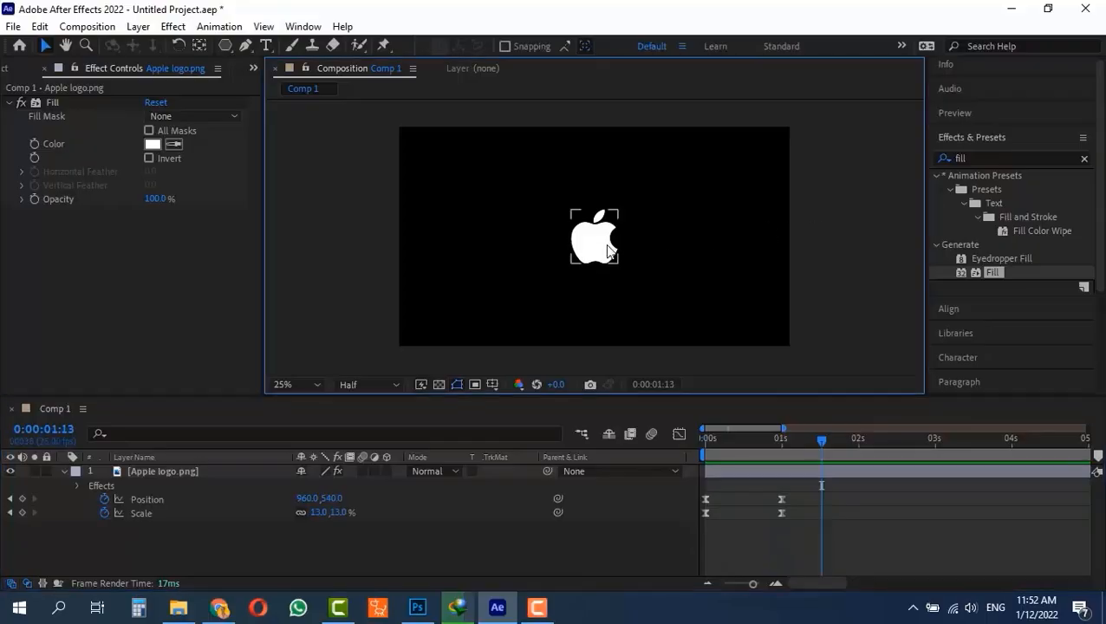
{"action": "left_click", "coordinate": [753, 437]}
{"action": "left_click_drag", "start_coordinate": [725, 437], "coordinate": [824, 439]}
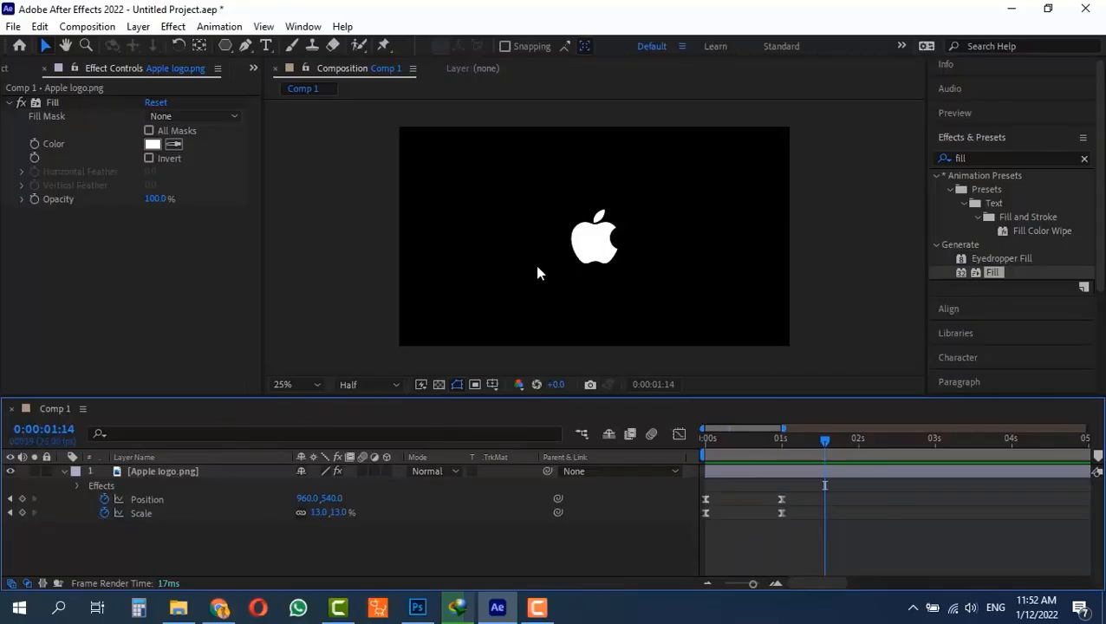
{"action": "key", "text": "Page_Up"}
{"action": "key", "text": "Page_Up"}
{"action": "key", "text": "Page_Up"}
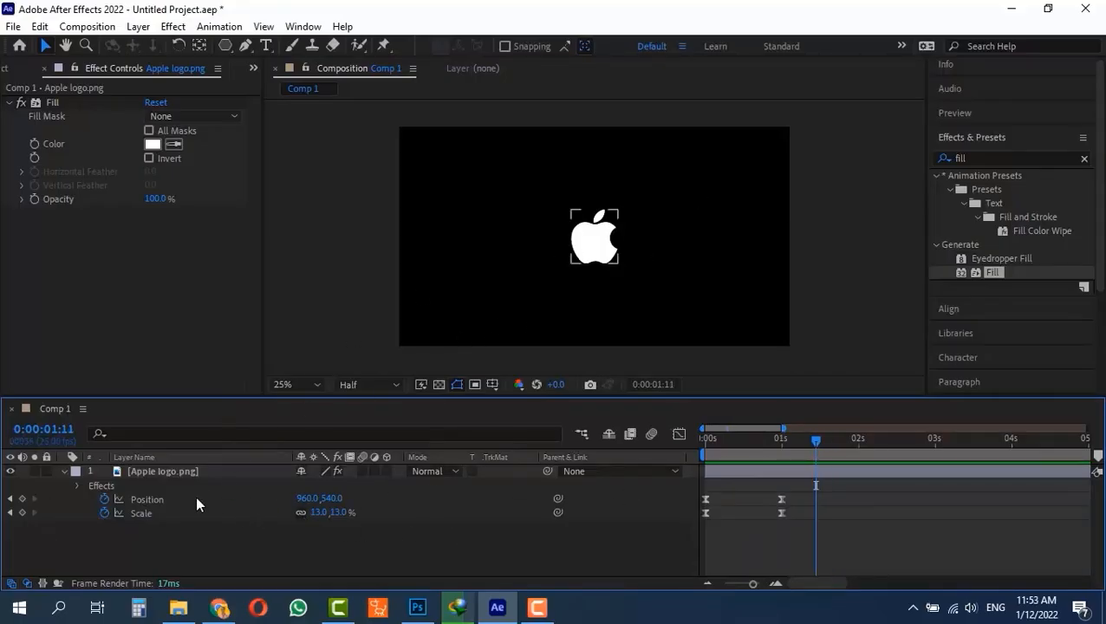
{"action": "left_click", "coordinate": [151, 471]}
{"action": "key", "text": "ctrl+shift+c"}
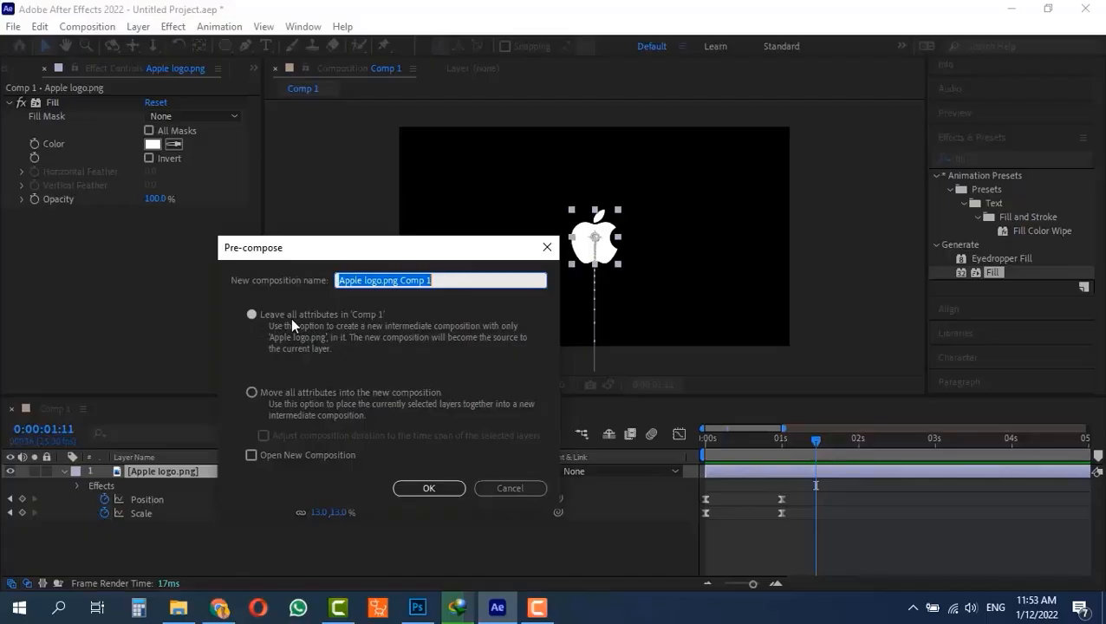
{"action": "left_click", "coordinate": [509, 488]}
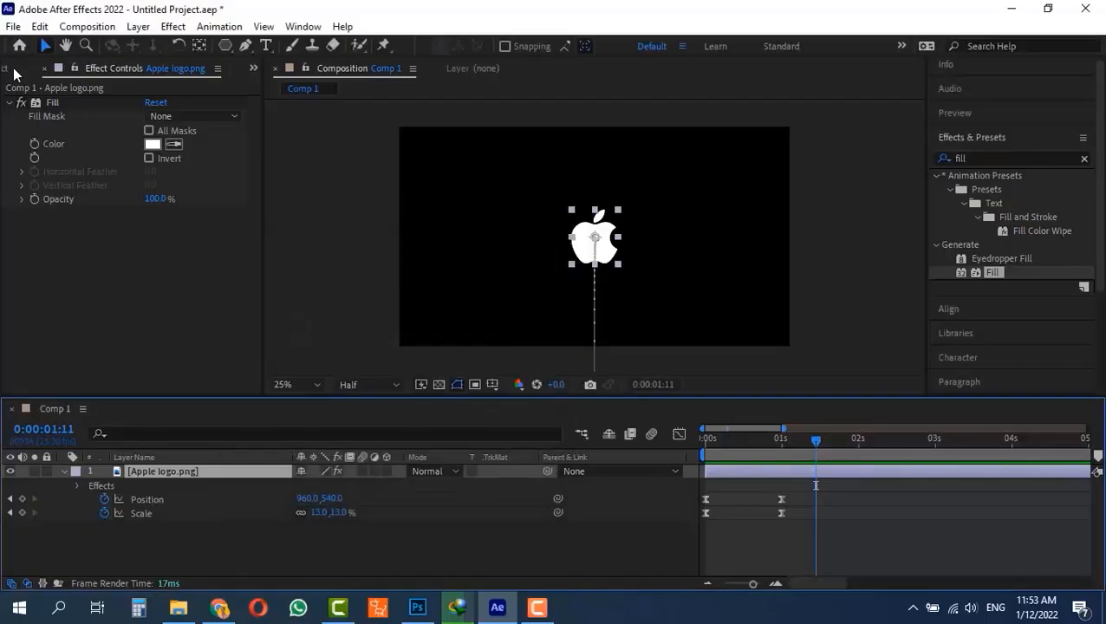
- Bring up the project's items and import ball.png from the motion project folder
{"action": "left_click", "coordinate": [251, 68]}
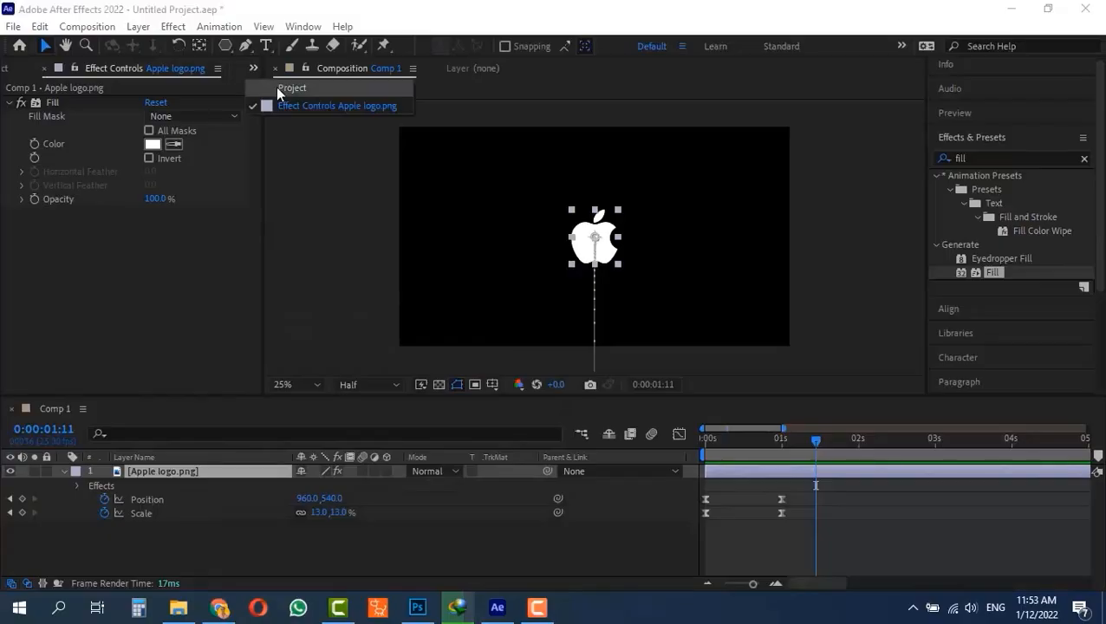
{"action": "left_click", "coordinate": [276, 87]}
{"action": "left_click", "coordinate": [62, 255]}
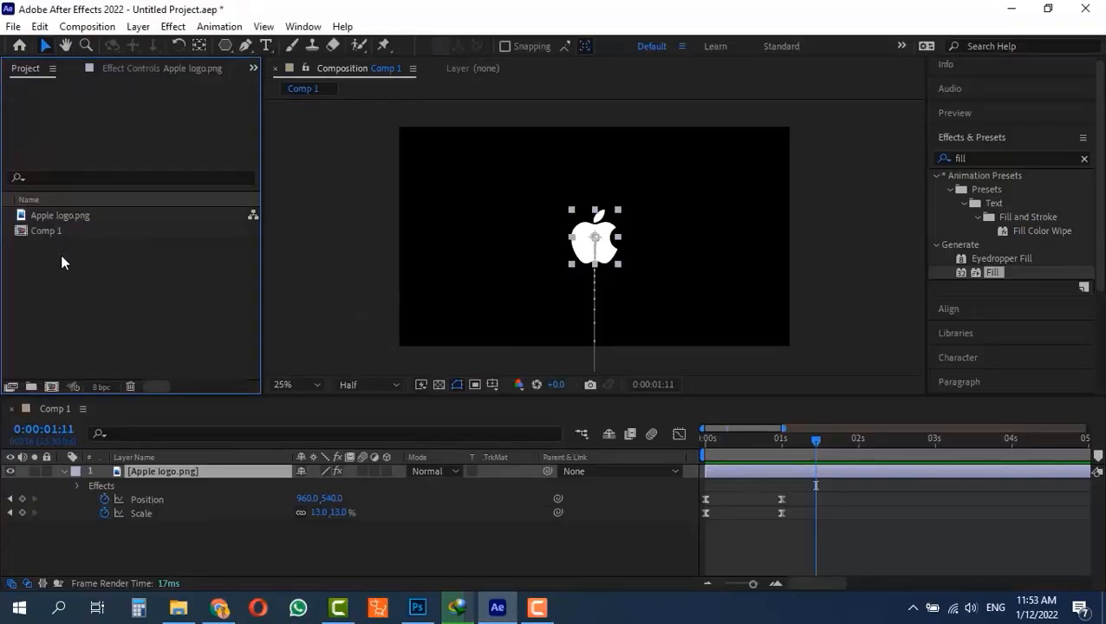
{"action": "double_click", "coordinate": [60, 254]}
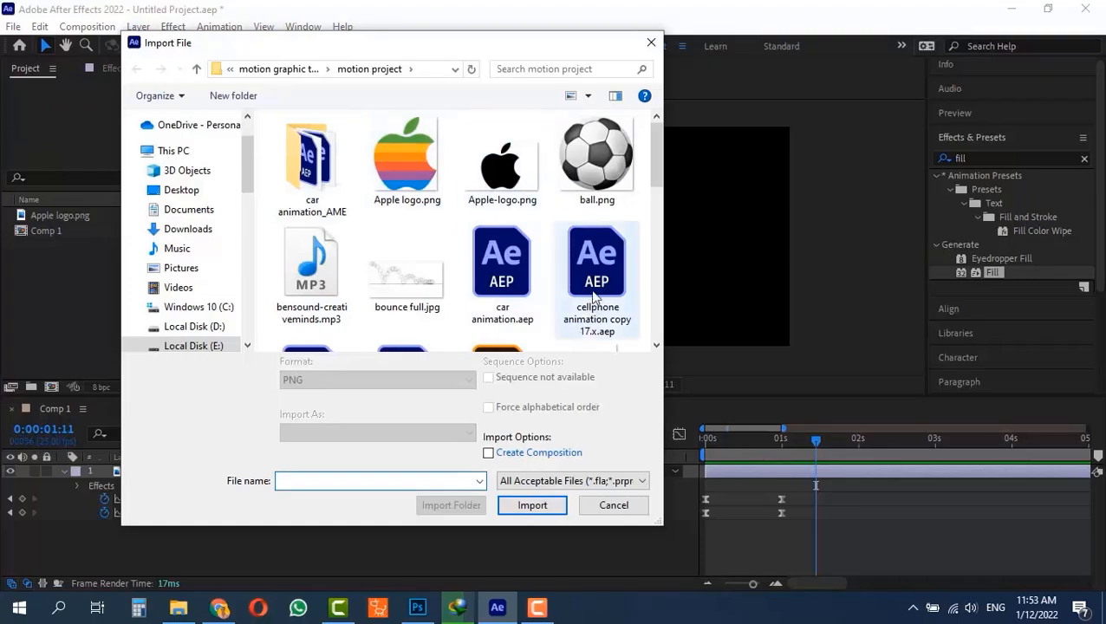
{"action": "double_click", "coordinate": [596, 163]}
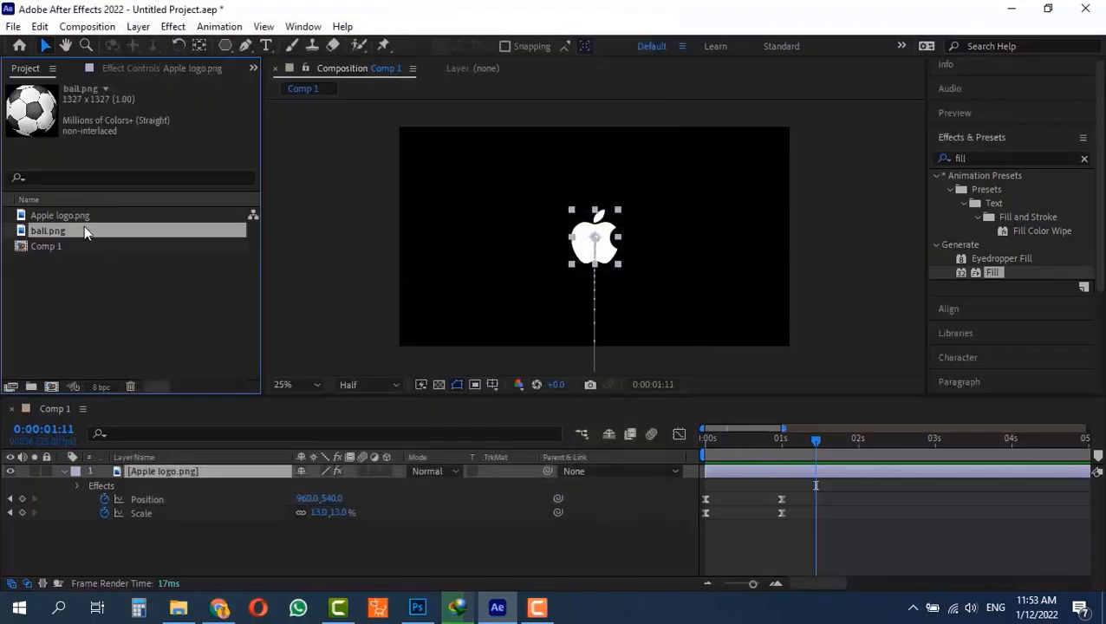
- Add ball.png above the Apple logo and animate its position from about -856, 548 at the start to the frame's centre at 0:00:01:11
{"action": "left_click_drag", "start_coordinate": [79, 230], "coordinate": [157, 475]}
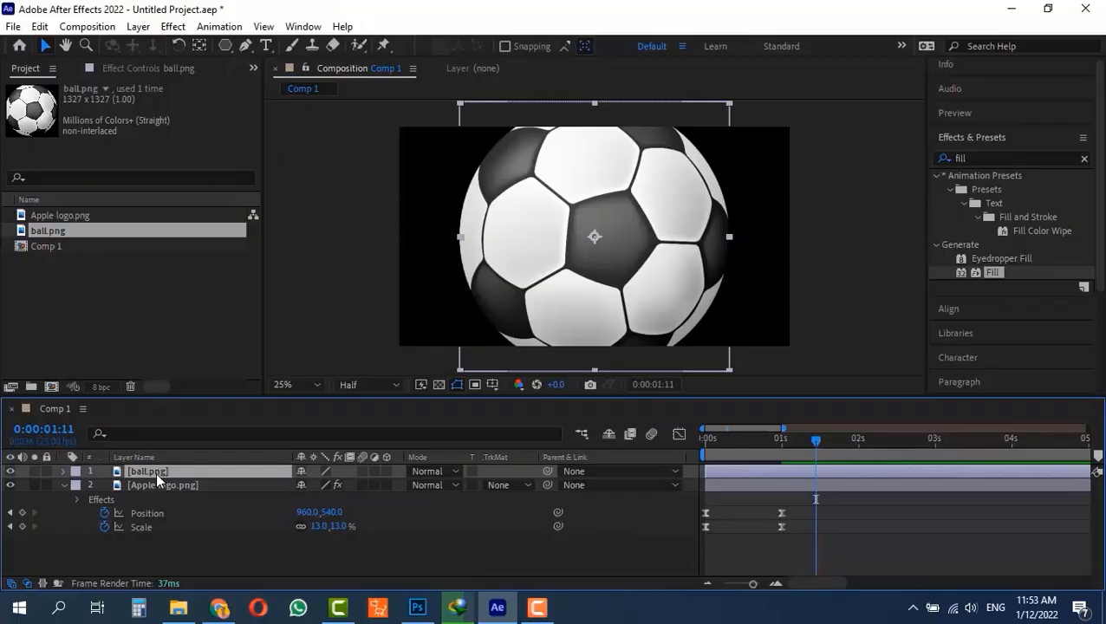
{"action": "key", "text": "p"}
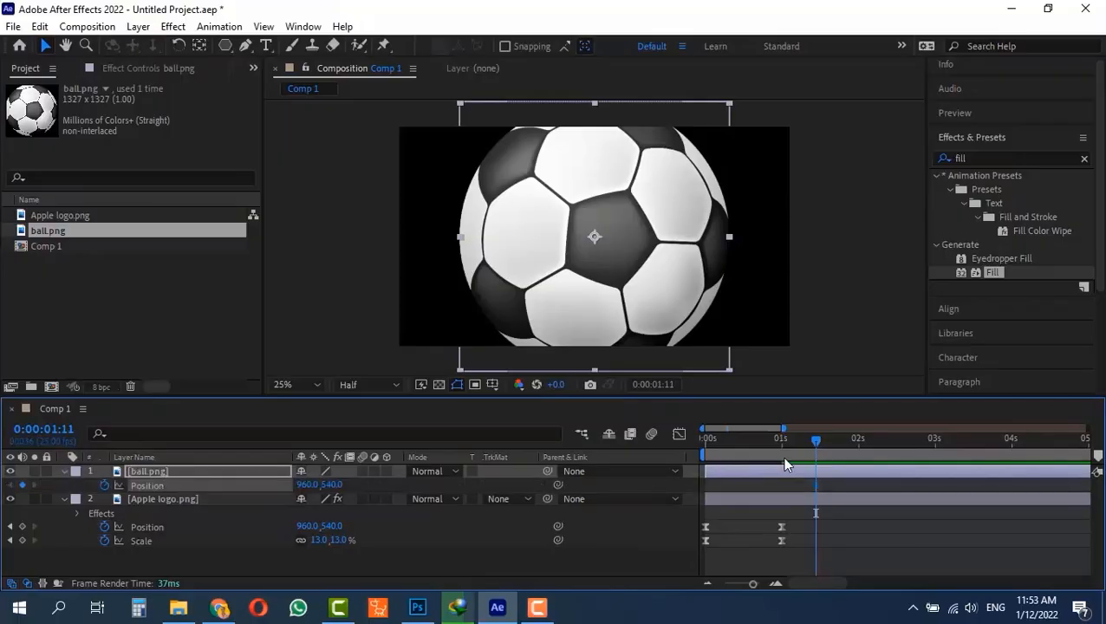
{"action": "left_click_drag", "start_coordinate": [816, 444], "coordinate": [611, 440]}
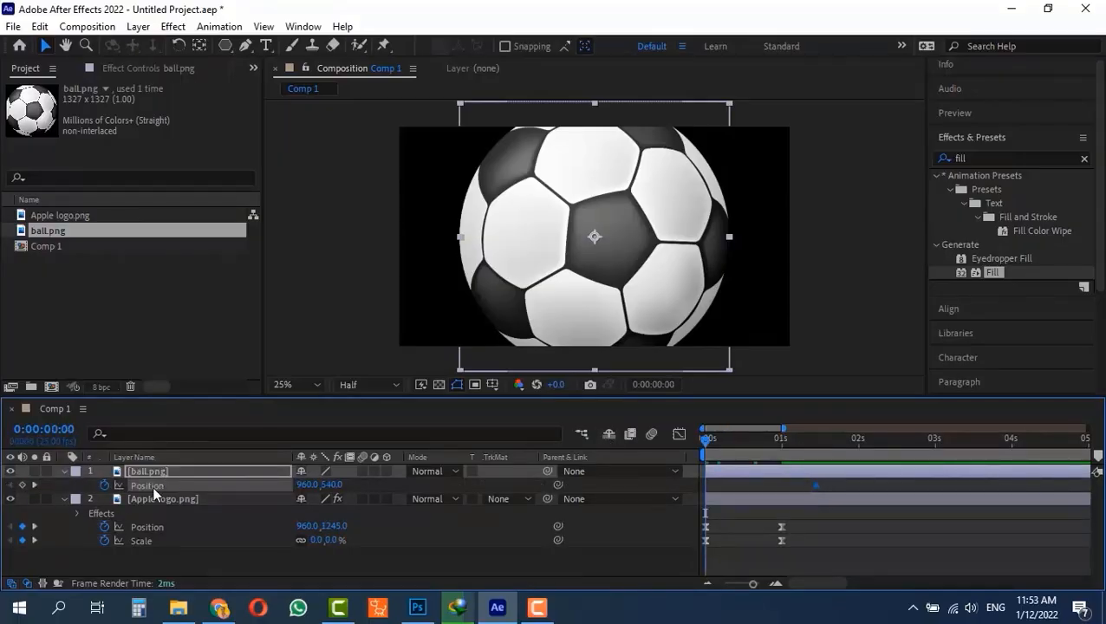
{"action": "left_click_drag", "start_coordinate": [580, 274], "coordinate": [345, 273]}
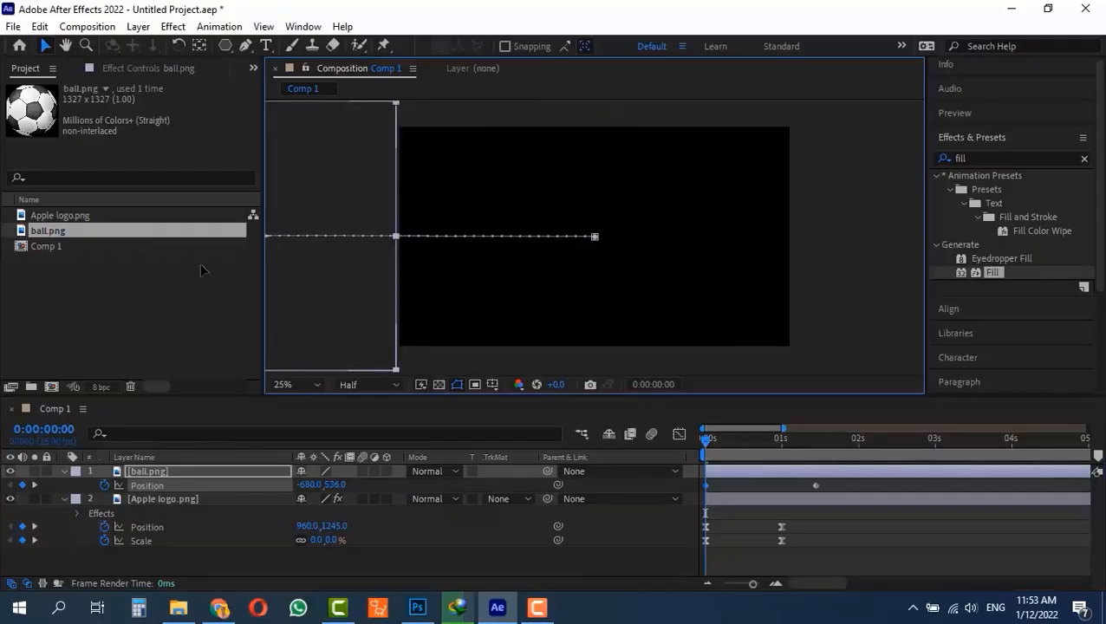
{"action": "key", "text": "space"}
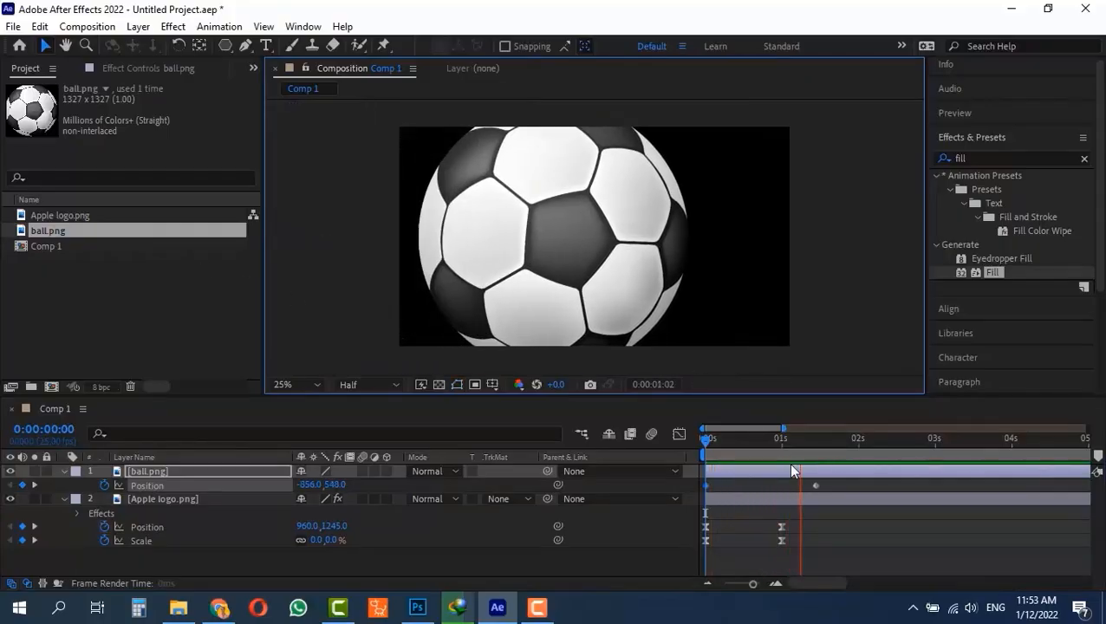
{"action": "key", "text": "space"}
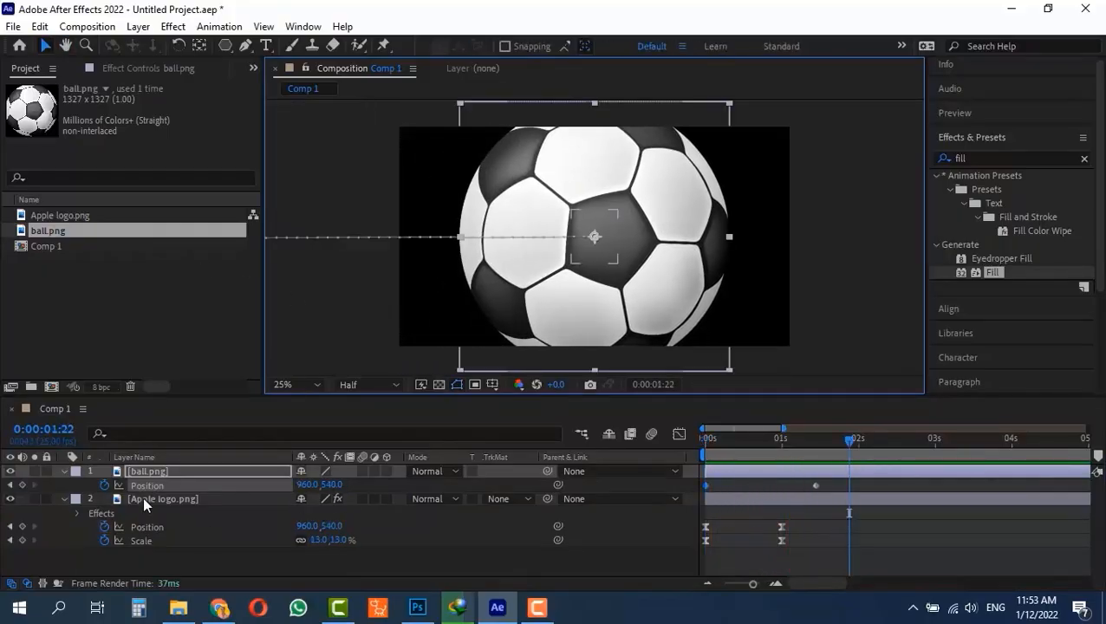
- Examine the Pre-compose options offered for the ball and Apple logo layers together, then cancel and deselect the layers
{"action": "left_click", "coordinate": [143, 499], "text": "ctrl"}
{"action": "key", "text": "ctrl+shift+c"}
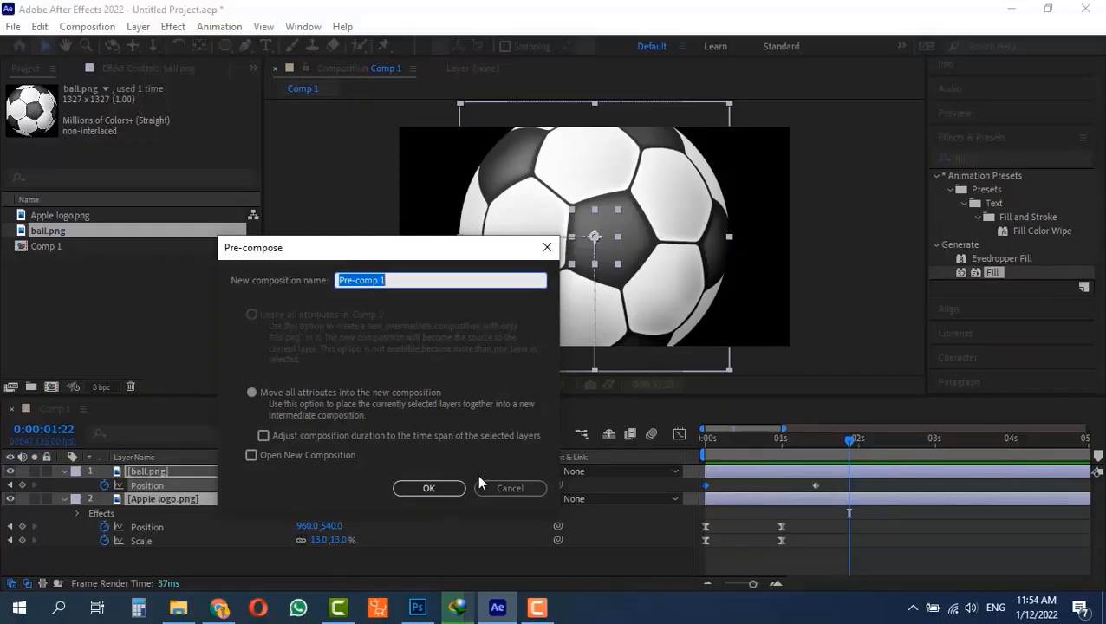
{"action": "left_click", "coordinate": [500, 485]}
{"action": "left_click", "coordinate": [155, 559]}
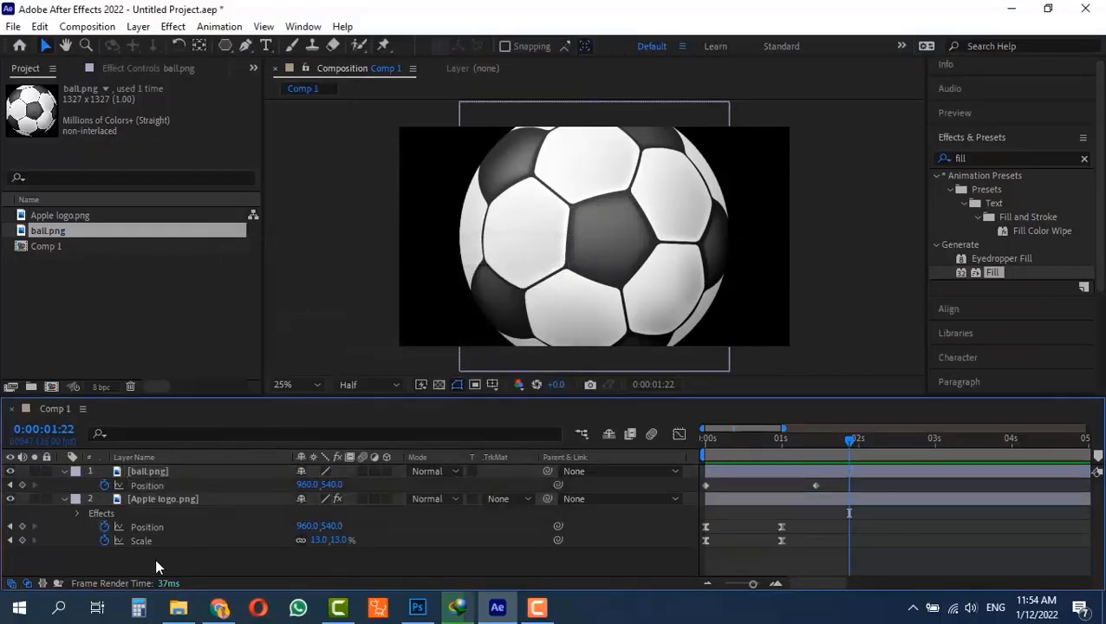
- Delete the ball layer from Comp 1 and move the current time to 0:00:01:09
{"action": "left_click", "coordinate": [163, 476]}
{"action": "key", "text": "Delete"}
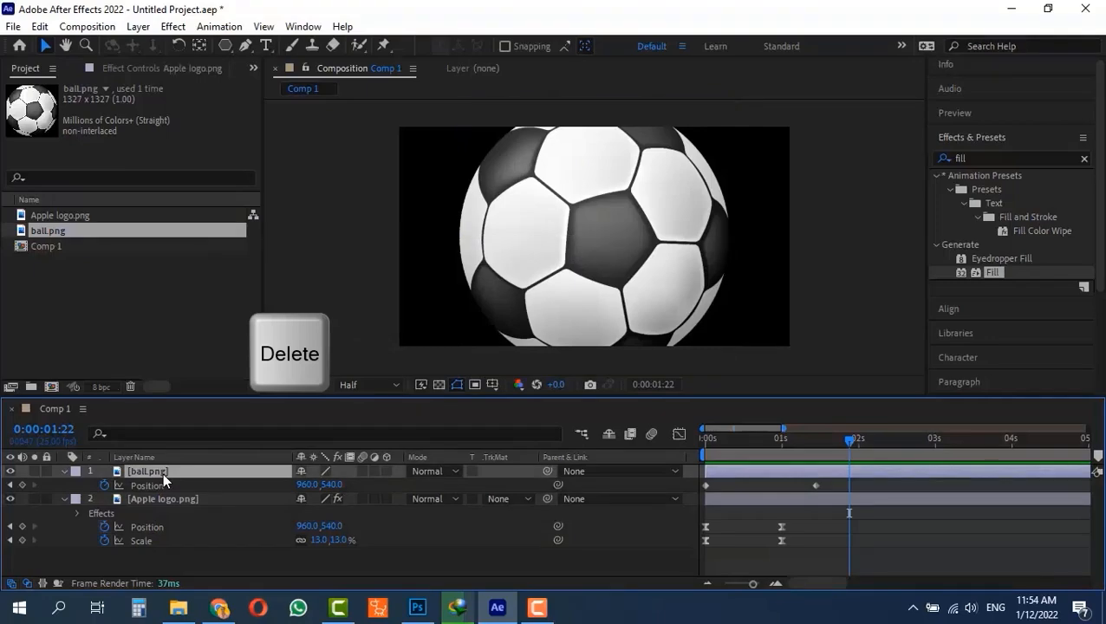
{"action": "left_click", "coordinate": [809, 439]}
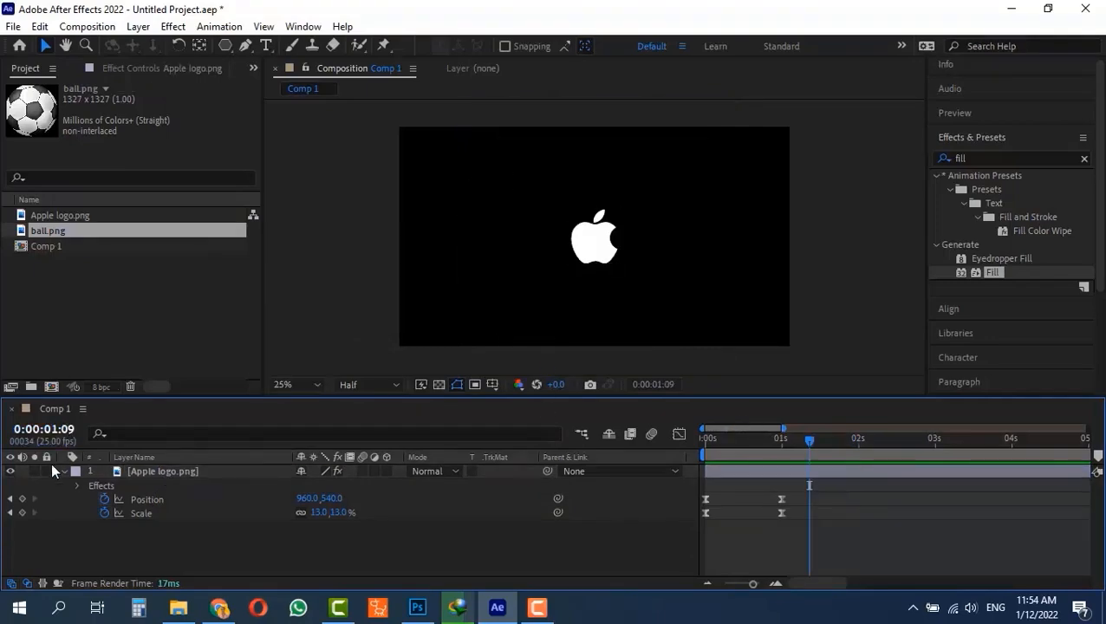
- Pre-compose the Apple logo layer into a new composition named logo, leaving all attributes in Comp 1, and deselect it
{"action": "left_click", "coordinate": [153, 474]}
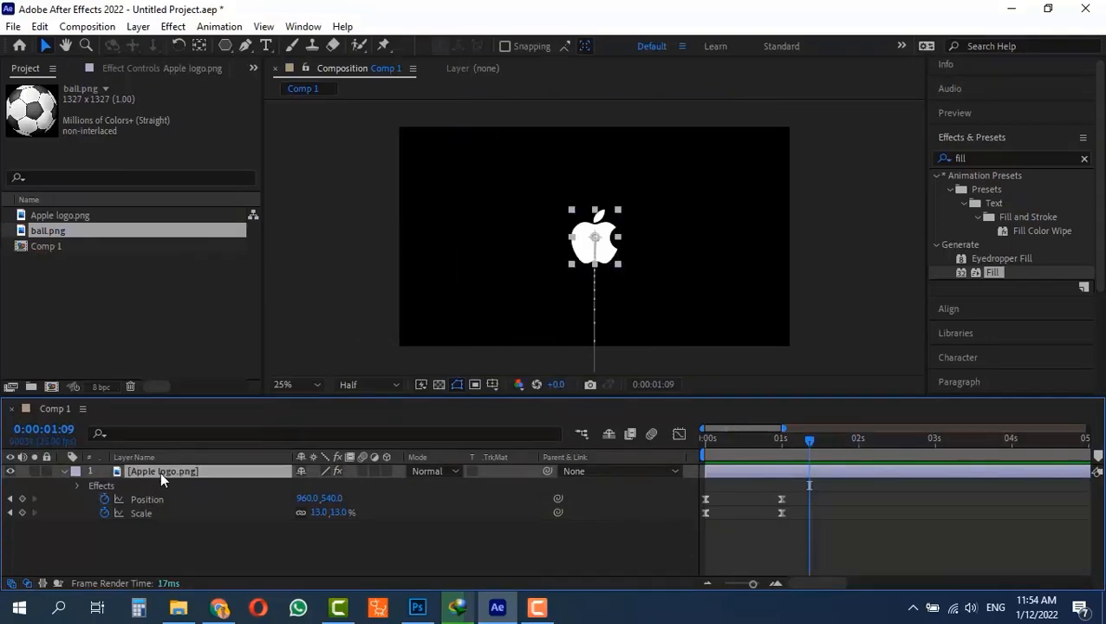
{"action": "right_click", "coordinate": [159, 471]}
{"action": "left_click", "coordinate": [221, 502]}
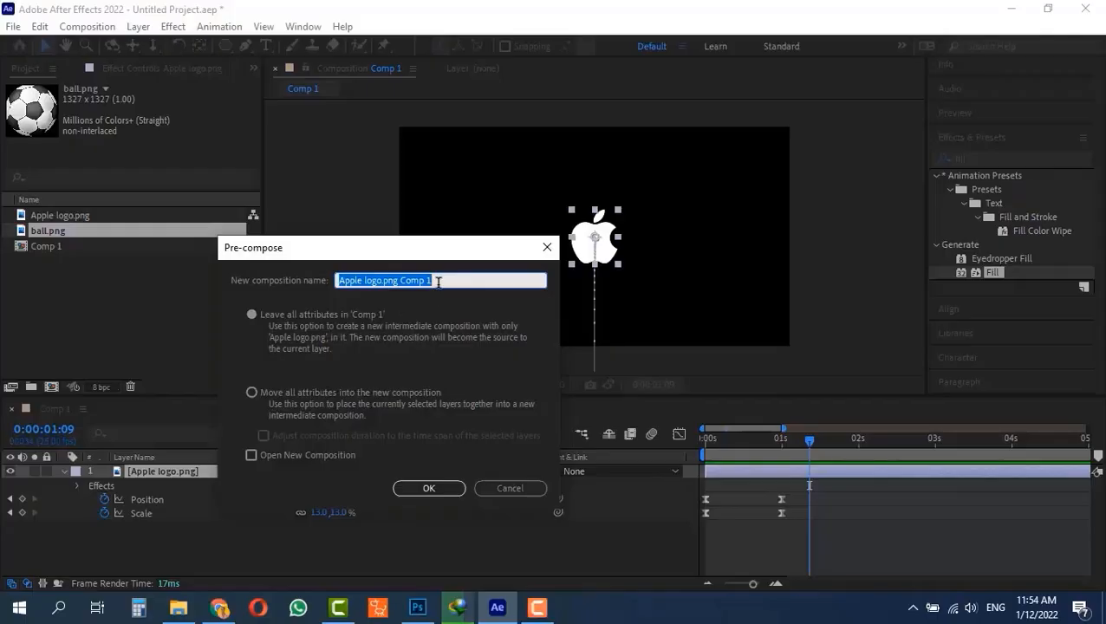
{"action": "key", "text": "BackSpace"}
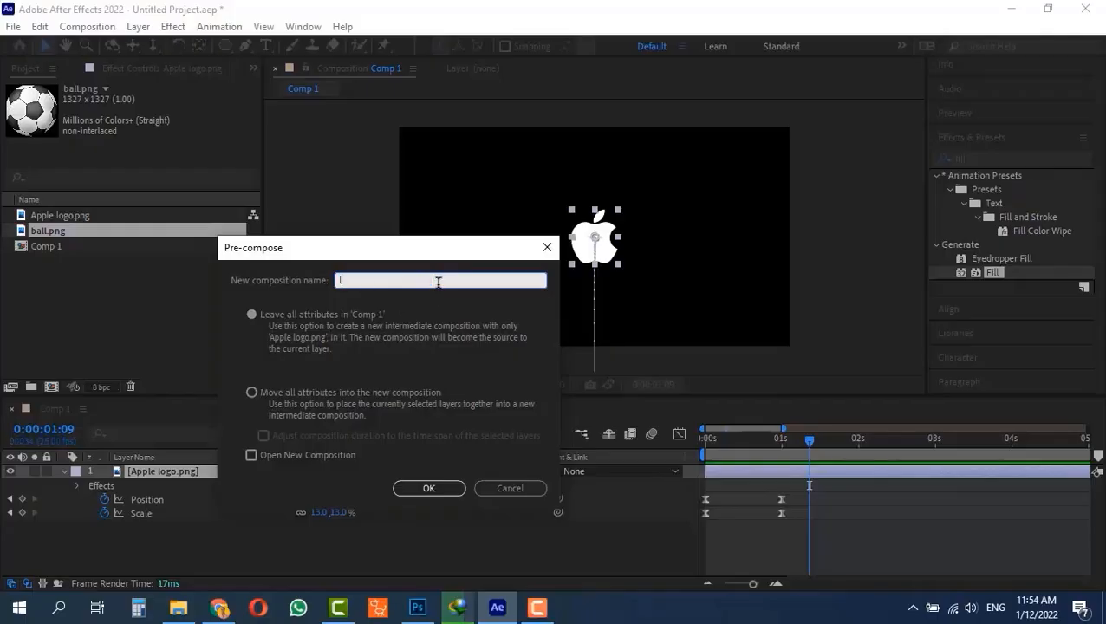
{"action": "type", "text": "logo"}
{"action": "left_click", "coordinate": [402, 490]}
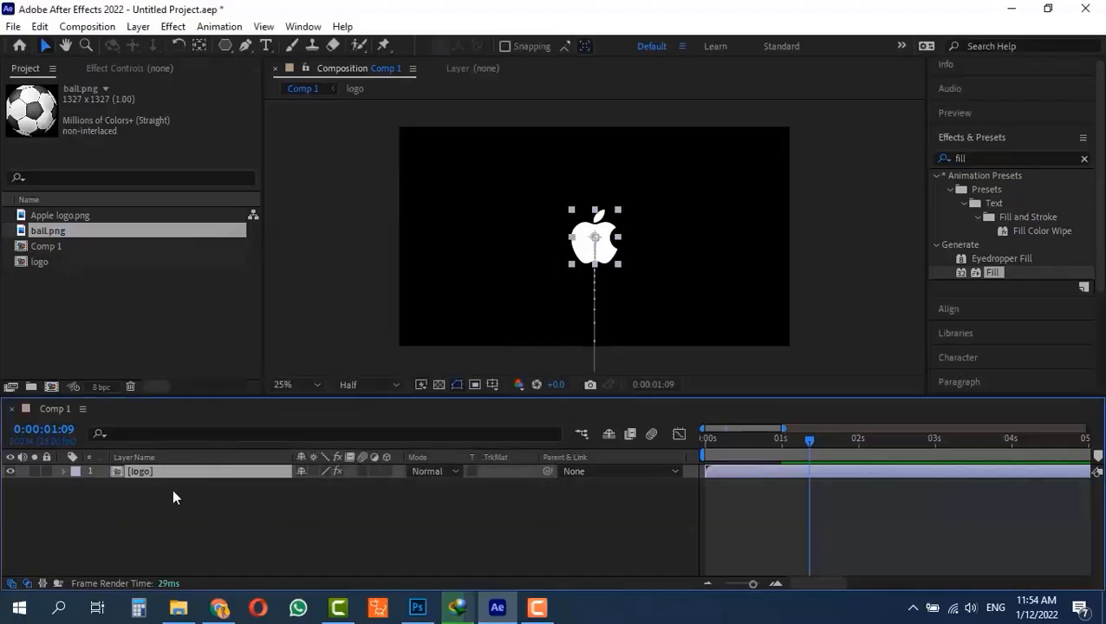
{"action": "left_click", "coordinate": [136, 504]}
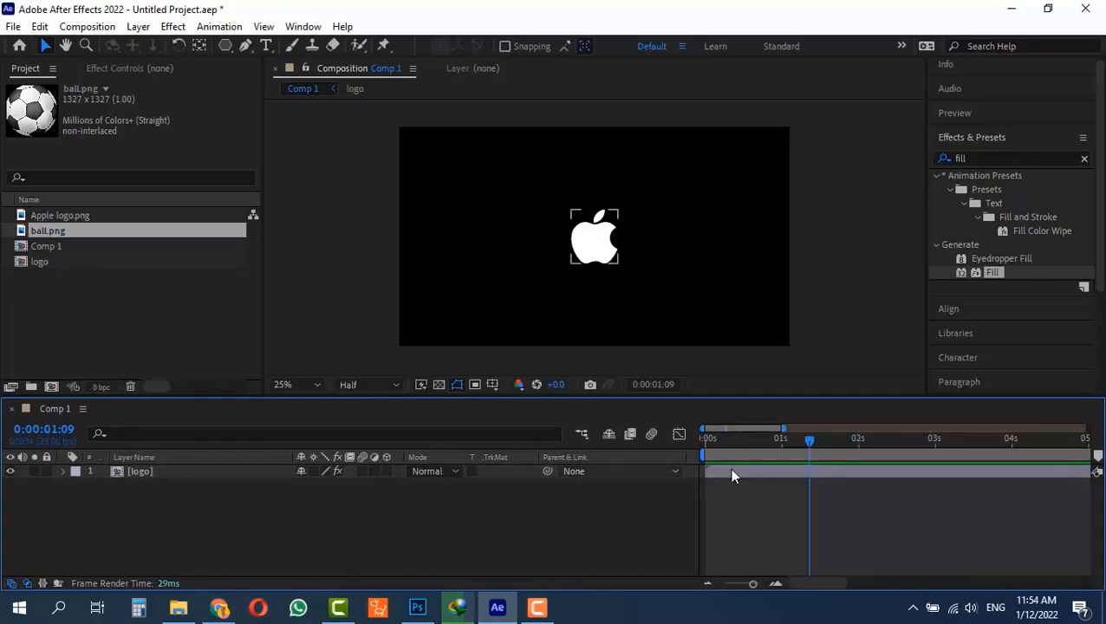
- Return to the first frame and examine the logo layer's position and scale keyframes, transform properties and effects
{"action": "key", "text": "Home"}
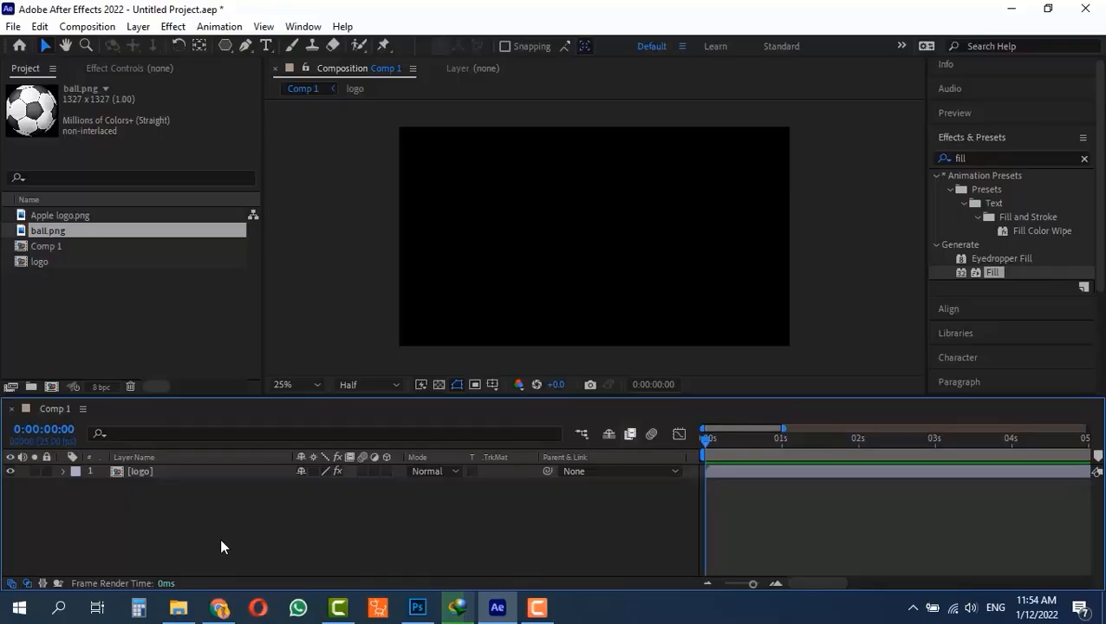
{"action": "key", "text": "u"}
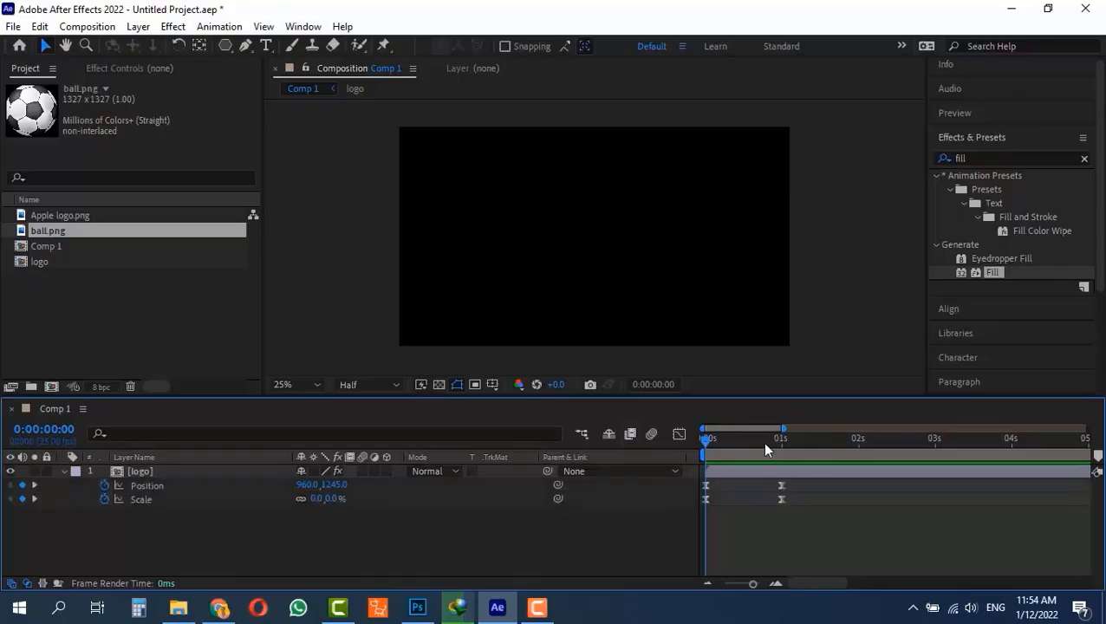
{"action": "left_click", "coordinate": [65, 470]}
{"action": "left_click", "coordinate": [65, 471]}
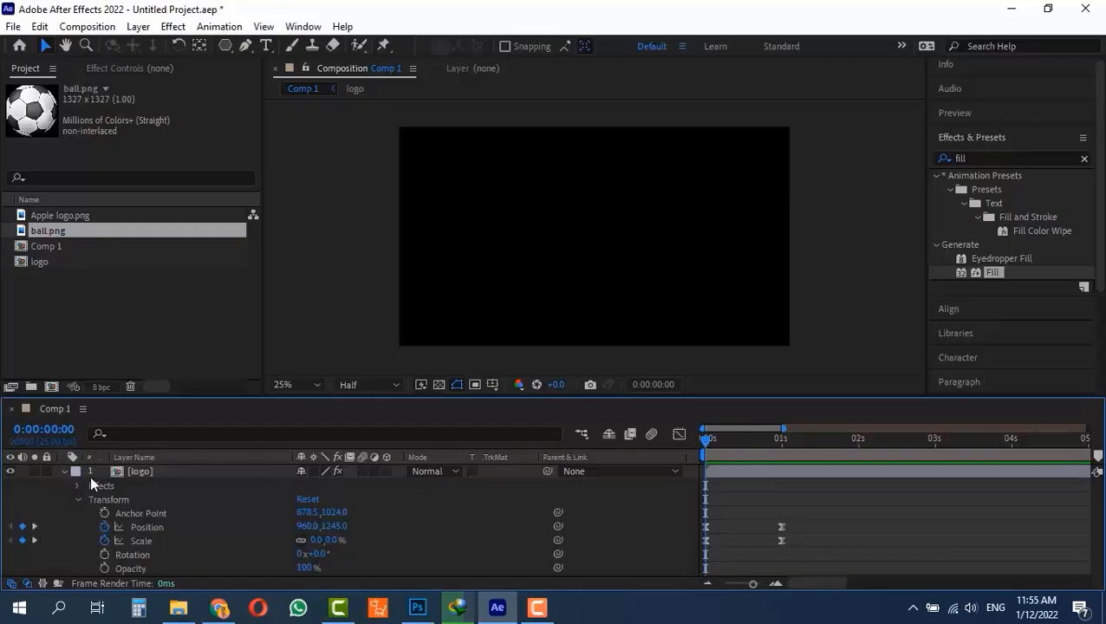
{"action": "left_click", "coordinate": [77, 485]}
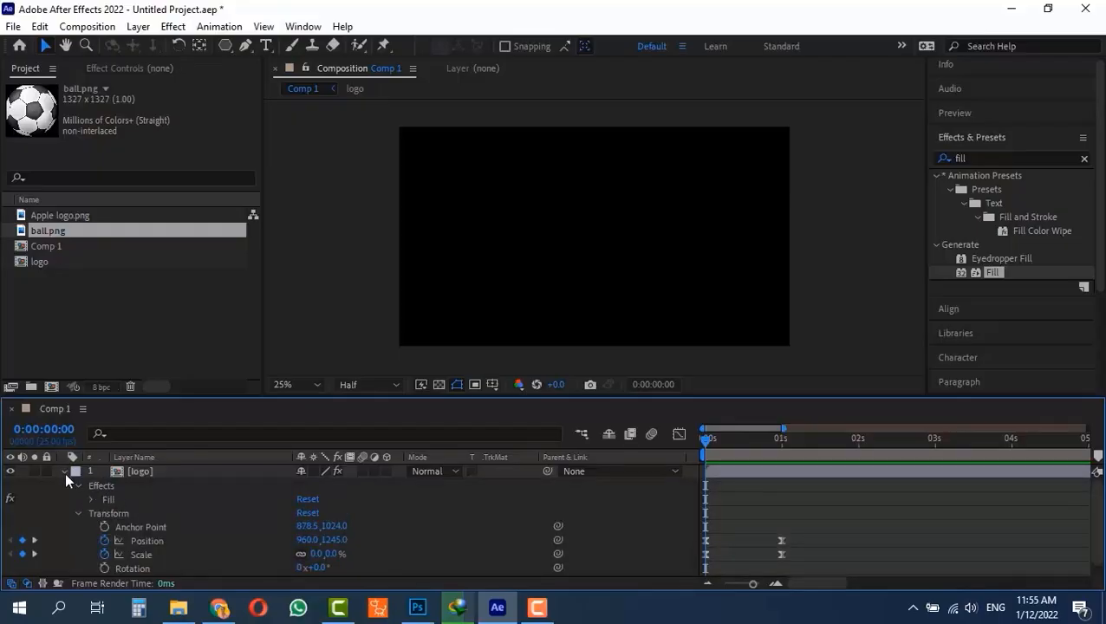
{"action": "left_click", "coordinate": [64, 471]}
- Open the logo pre-composition and check its Apple logo layer for keyframes or movement
{"action": "double_click", "coordinate": [115, 473]}
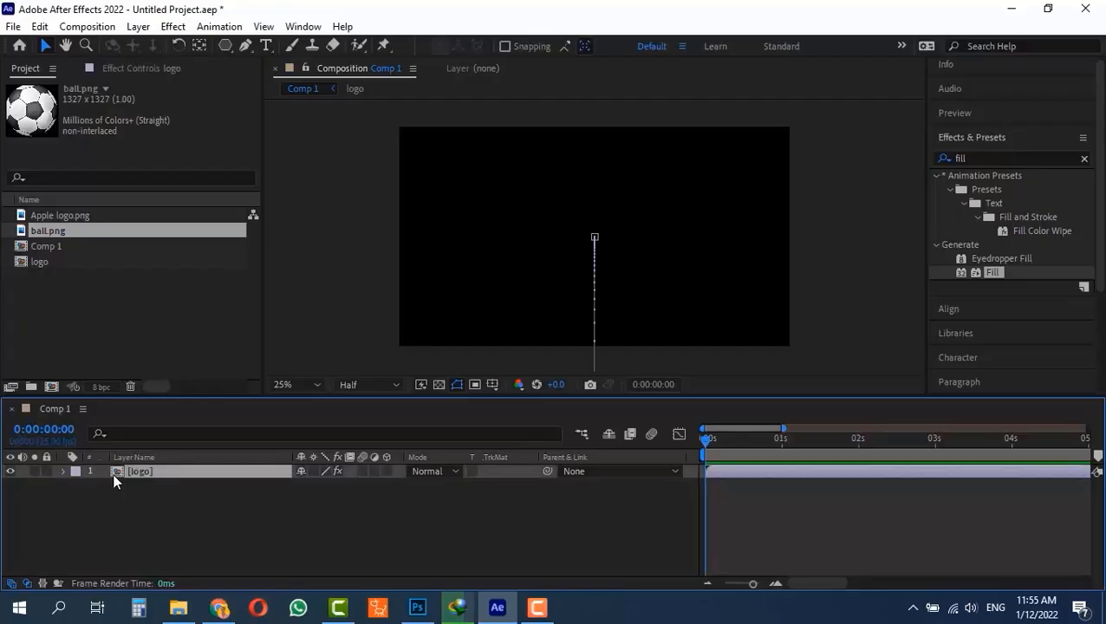
{"action": "mouse_move", "coordinate": [709, 435]}
{"action": "left_mouse_down"}
{"action": "mouse_move", "coordinate": [806, 436]}
{"action": "mouse_move", "coordinate": [703, 436]}
{"action": "left_mouse_up"}
{"action": "key", "text": "u"}
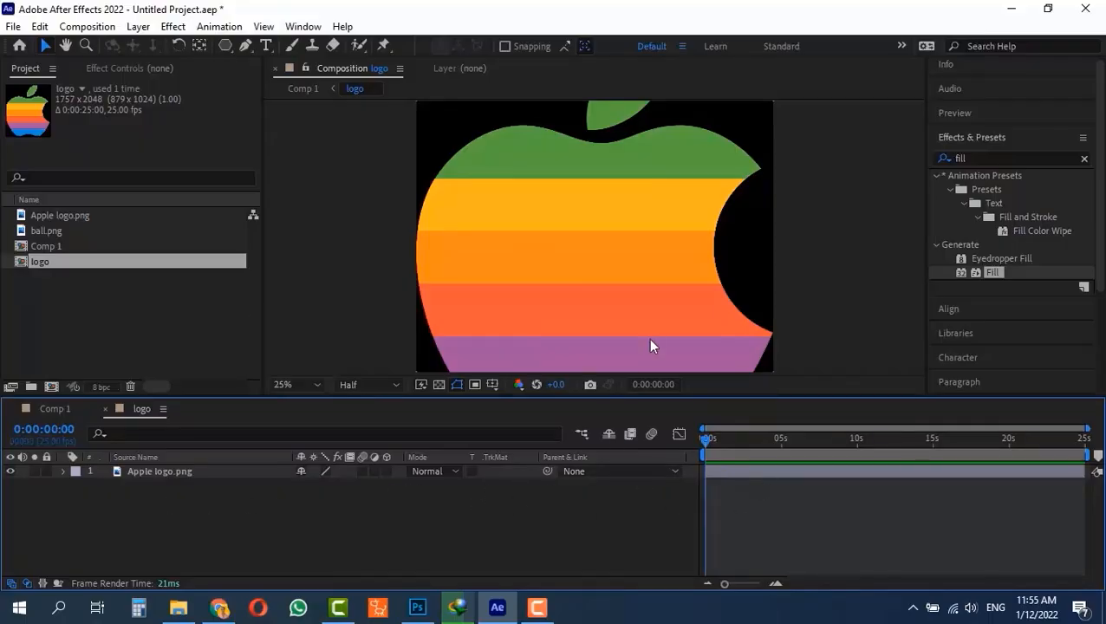
{"action": "left_click_drag", "start_coordinate": [706, 435], "coordinate": [645, 446]}
{"action": "left_click_drag", "start_coordinate": [719, 441], "coordinate": [460, 343]}
- Import google logo.png from the motion project folder and place it above the Apple logo layer in the logo composition
{"action": "left_click", "coordinate": [55, 276]}
{"action": "key", "text": "ctrl+i"}
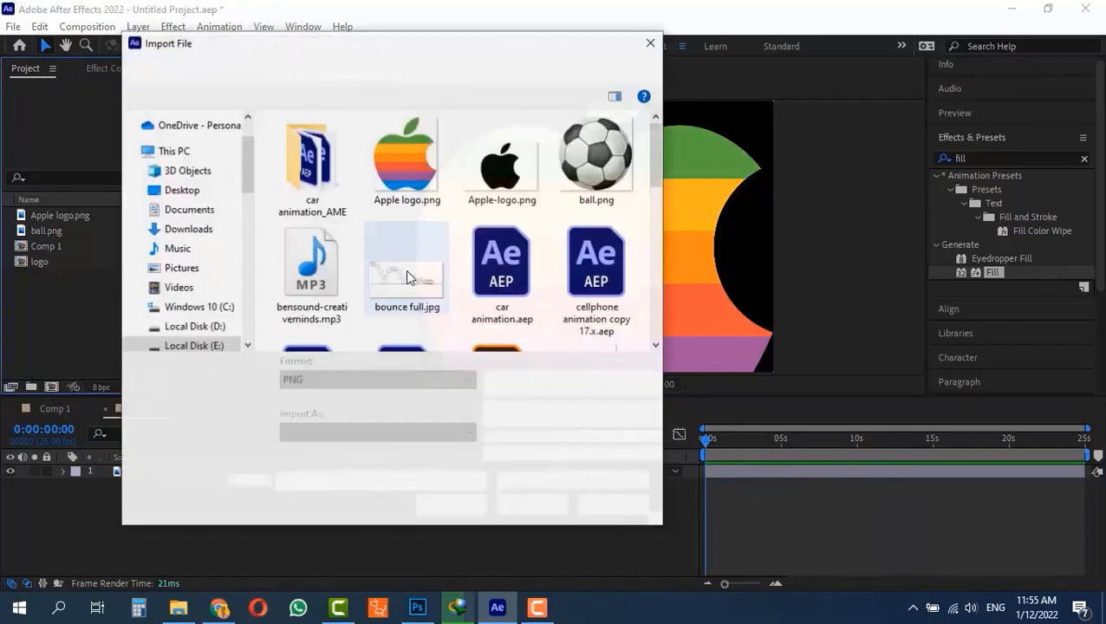
{"action": "scroll", "coordinate": [478, 280], "scroll_direction": "down", "scroll_amount": 2}
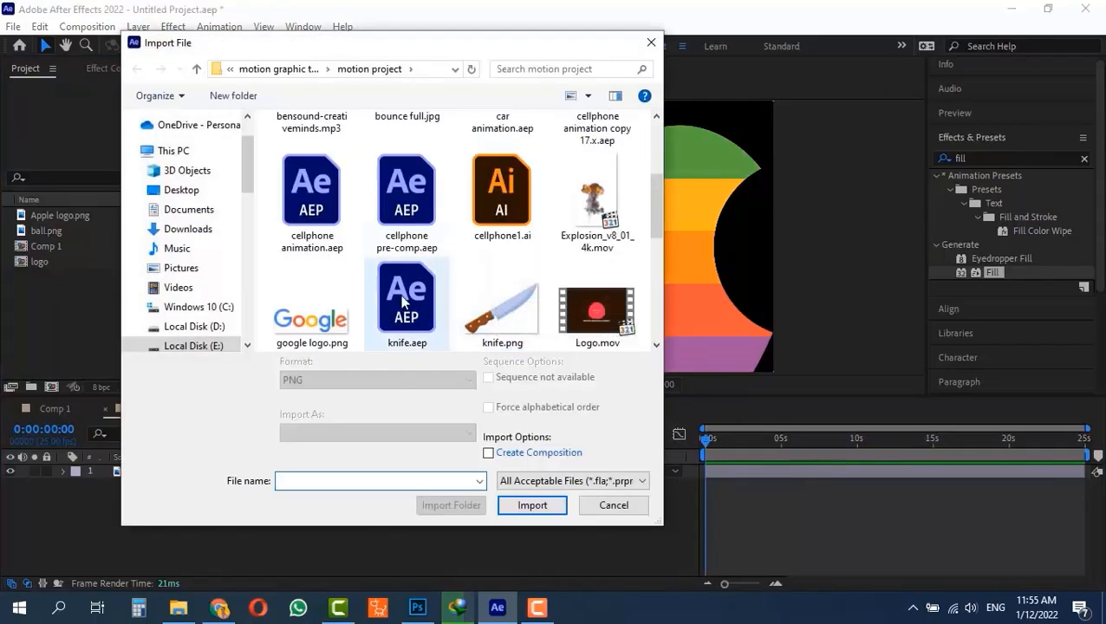
{"action": "scroll", "coordinate": [247, 311], "scroll_direction": "down", "scroll_amount": 4}
{"action": "left_click", "coordinate": [303, 322]}
{"action": "double_click", "coordinate": [301, 314]}
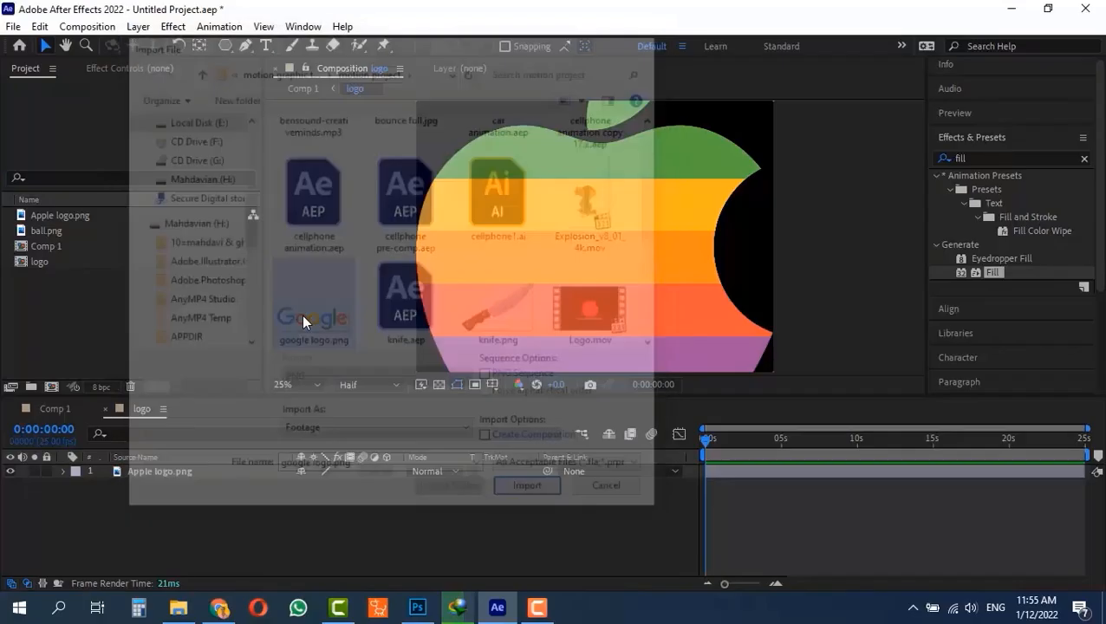
{"action": "left_click_drag", "start_coordinate": [57, 262], "coordinate": [113, 482]}
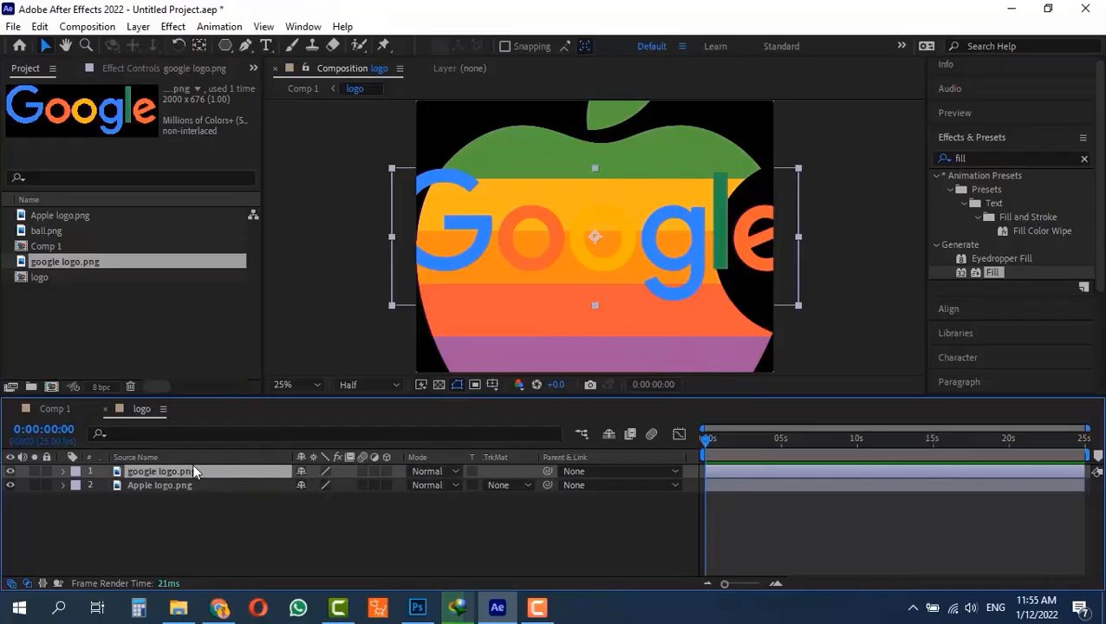
- Scale the Google logo layer to 78% and hide the Apple logo layer
{"action": "key", "text": "s"}
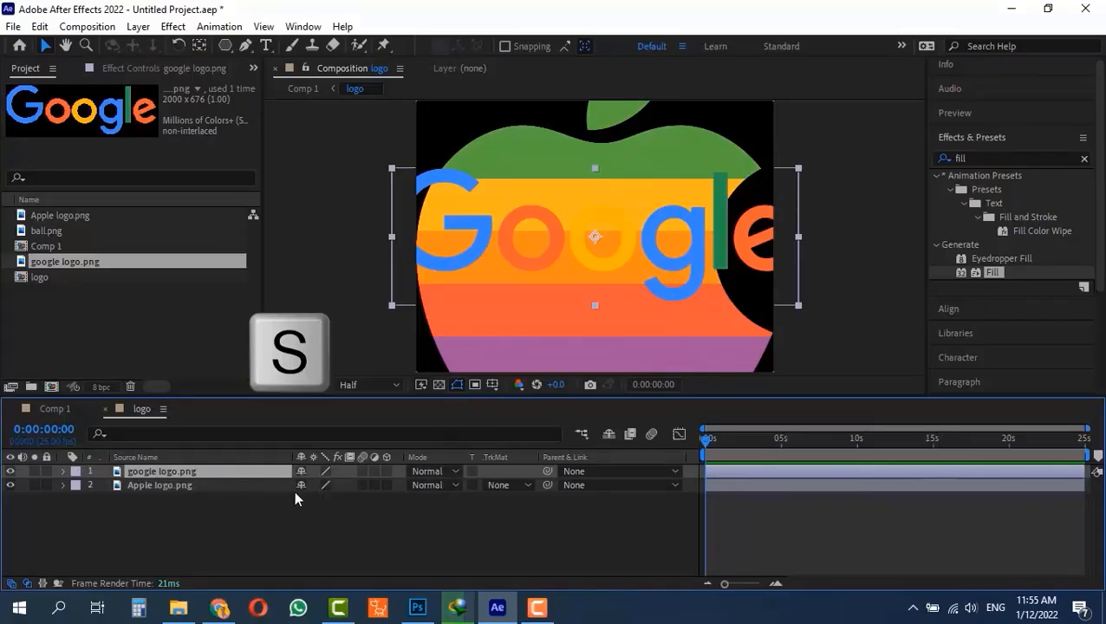
{"action": "key", "text": "s"}
{"action": "left_click_drag", "start_coordinate": [318, 486], "coordinate": [296, 485]}
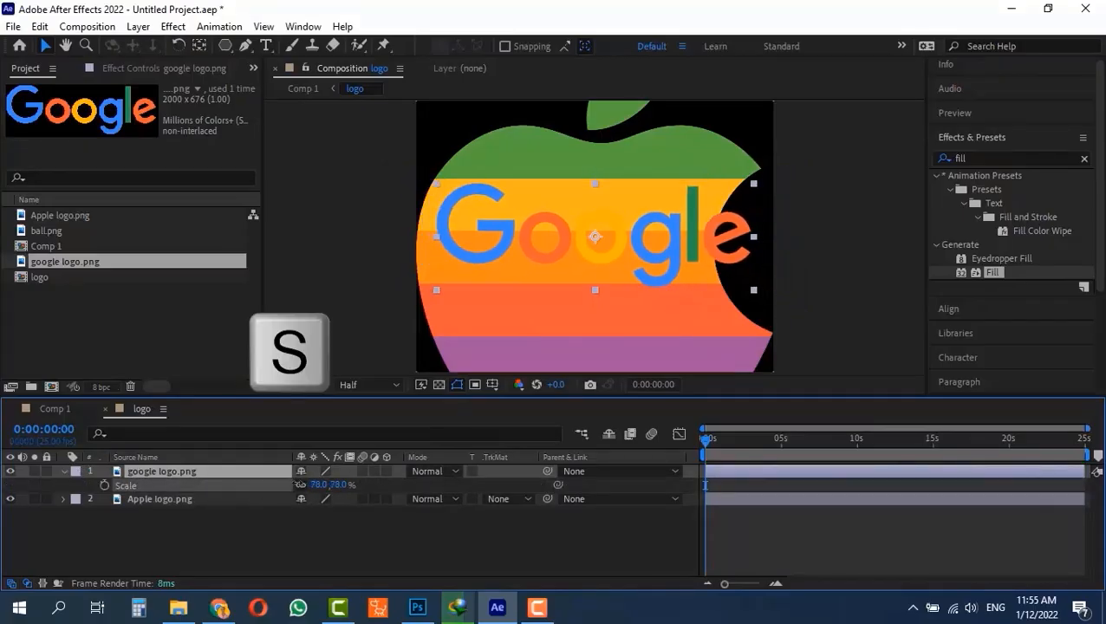
{"action": "left_click", "coordinate": [10, 499]}
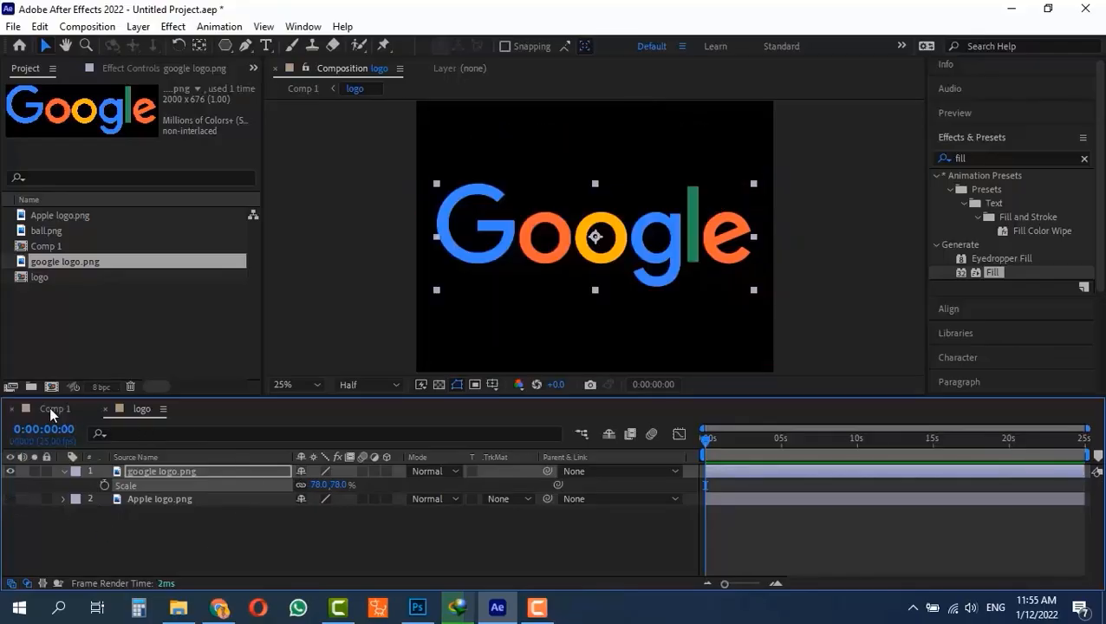
- Return to Comp 1, reveal the logo layer's keyframes and play the animation from the start to examine it with the Google logo
{"action": "left_click", "coordinate": [49, 406]}
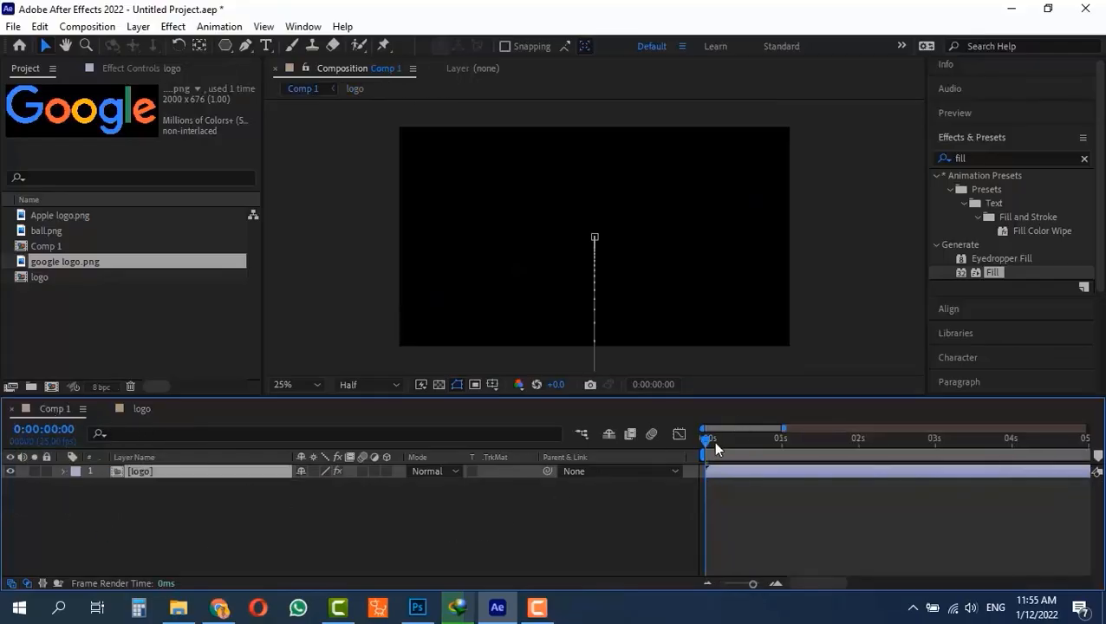
{"action": "key", "text": "space"}
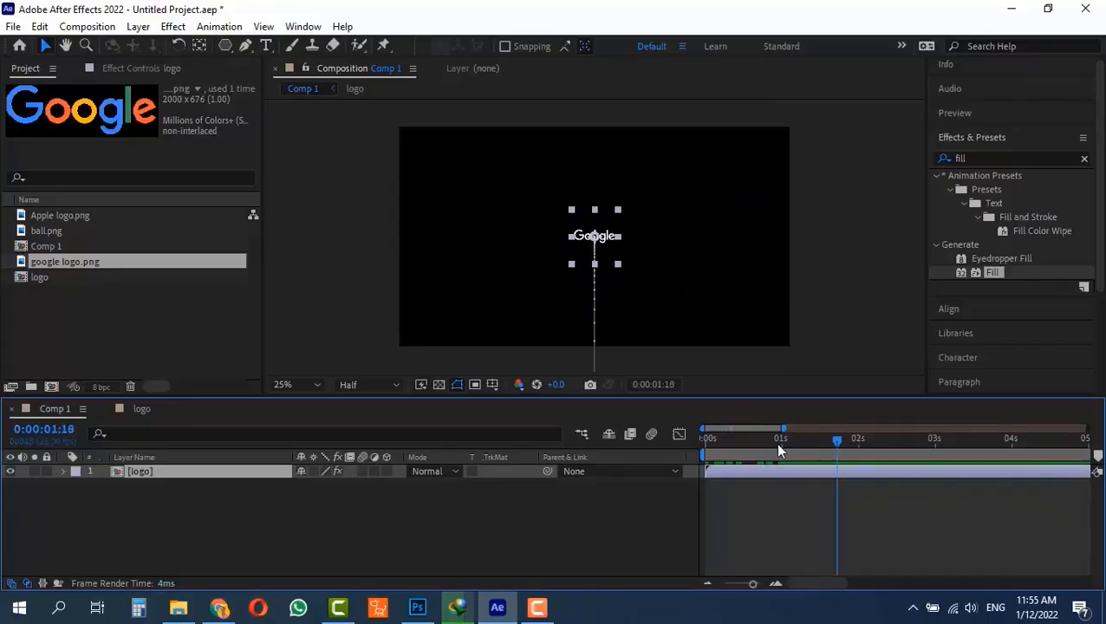
{"action": "key", "text": "space"}
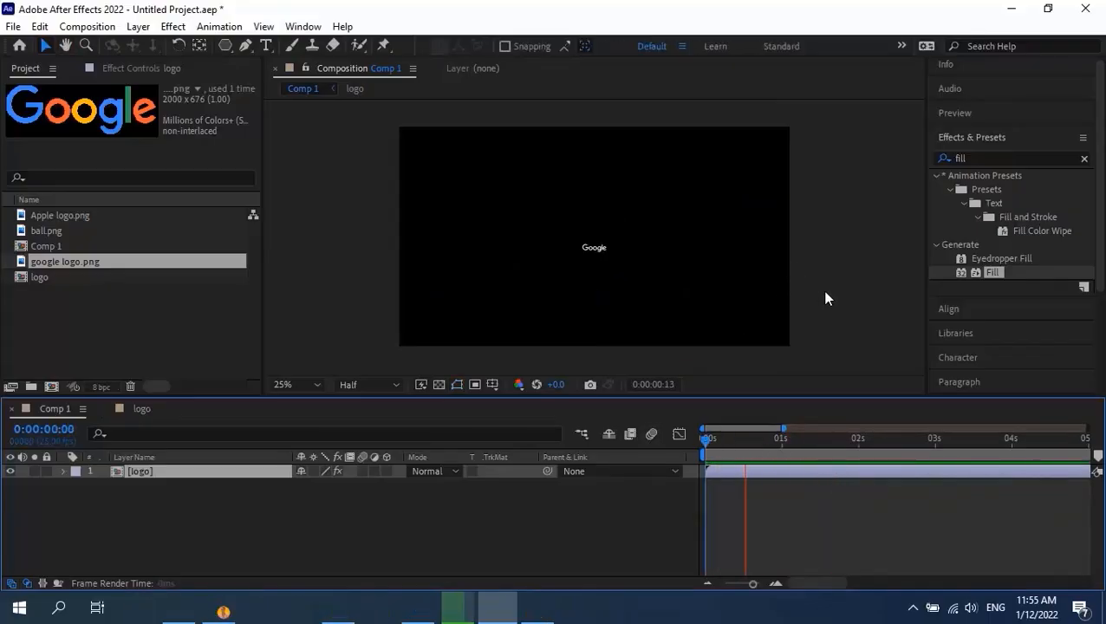
{"action": "key", "text": "space"}
{"action": "left_click", "coordinate": [783, 439]}
{"action": "key", "text": "u"}
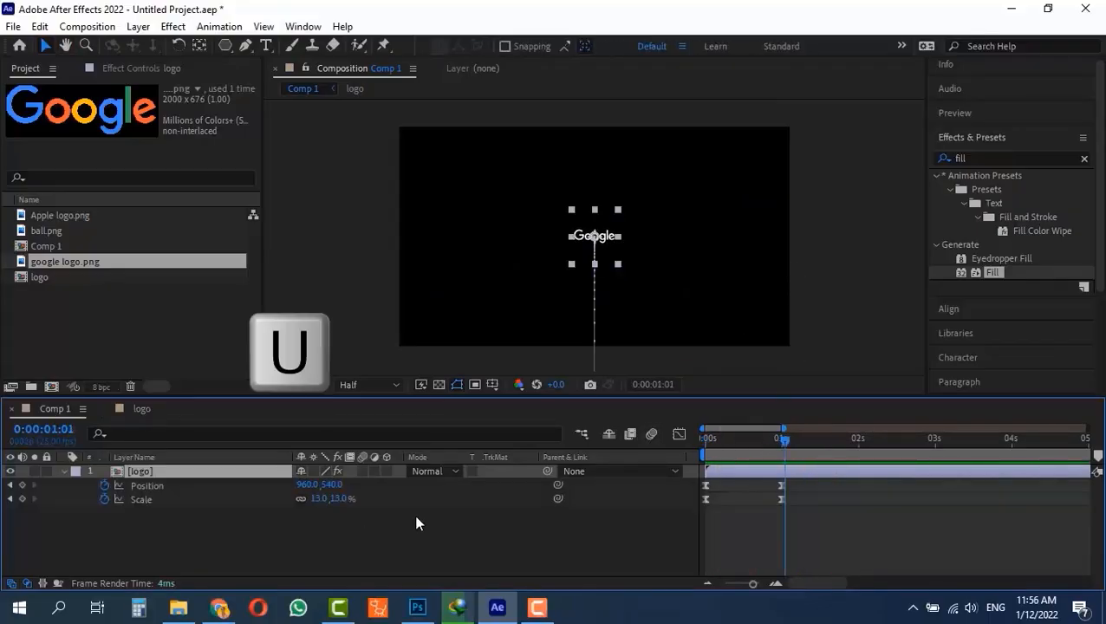
{"action": "left_click_drag", "start_coordinate": [786, 437], "coordinate": [643, 458]}
{"action": "key", "text": "space"}
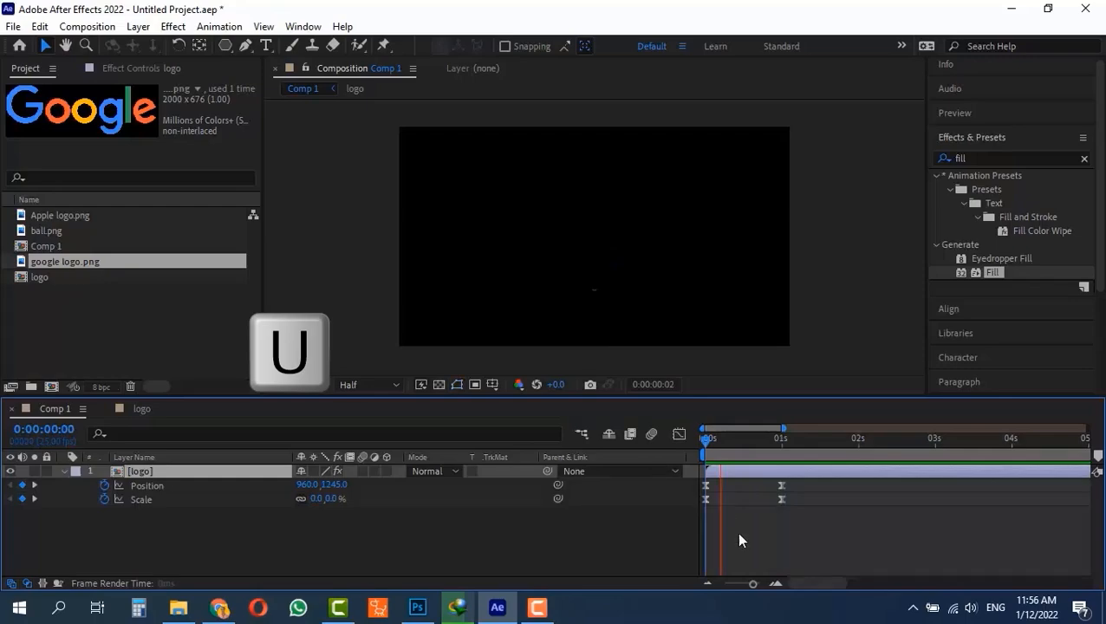
{"action": "left_click", "coordinate": [847, 266]}
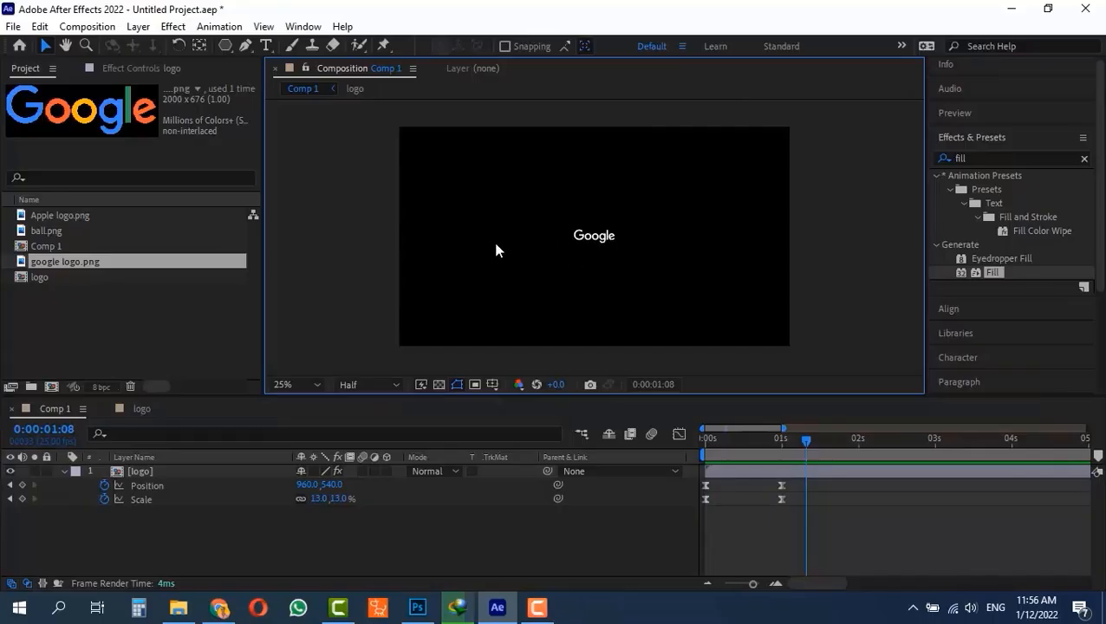
- Compare the logo pre-composition's dimensions with Apple logo.png and apply the HDTV 1080 25 preset to the pre-composition
{"action": "double_click", "coordinate": [117, 471]}
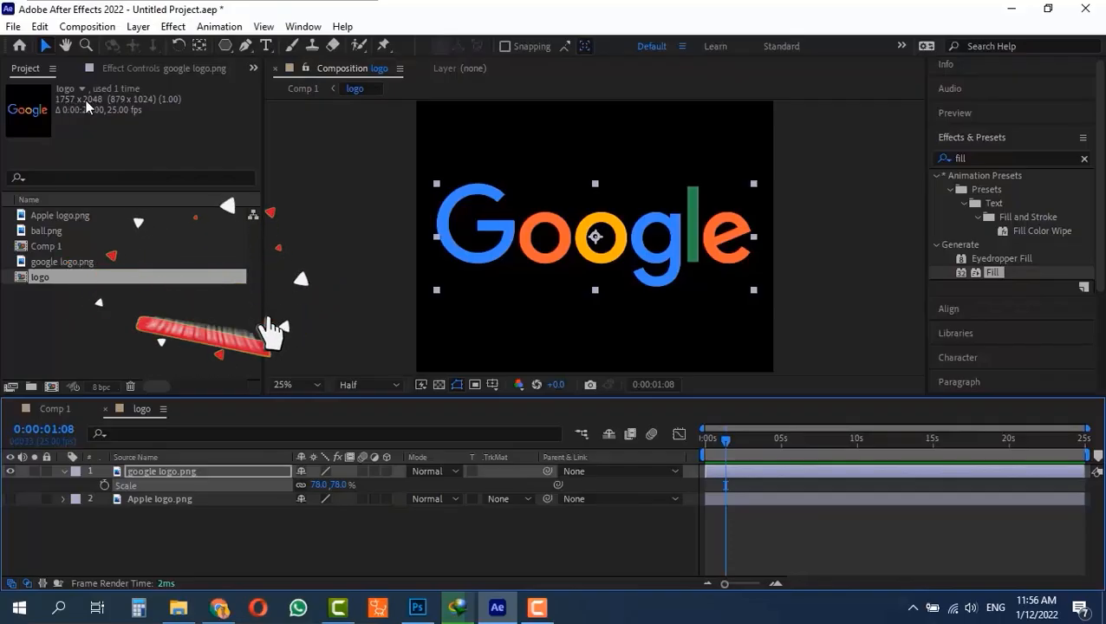
{"action": "left_click", "coordinate": [44, 215]}
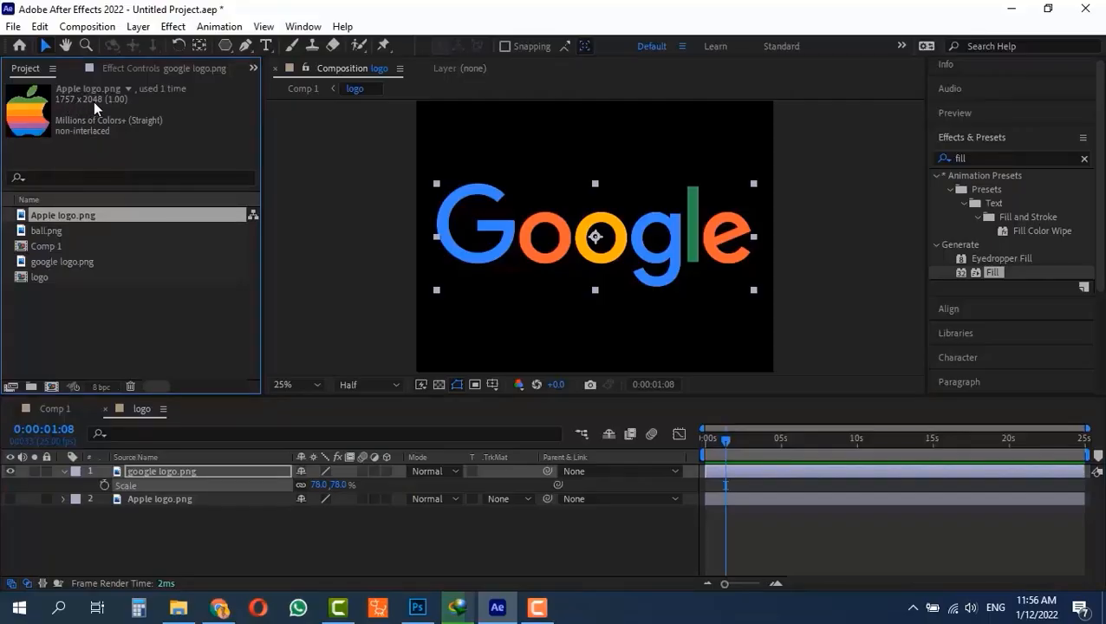
{"action": "left_click", "coordinate": [39, 278]}
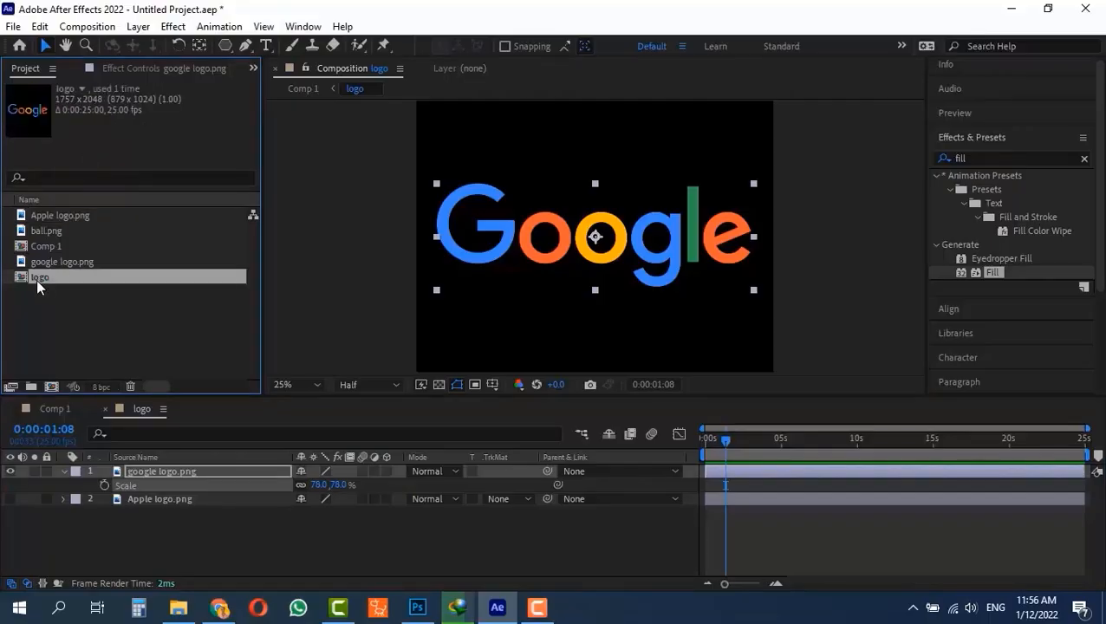
{"action": "key", "text": "ctrl+k"}
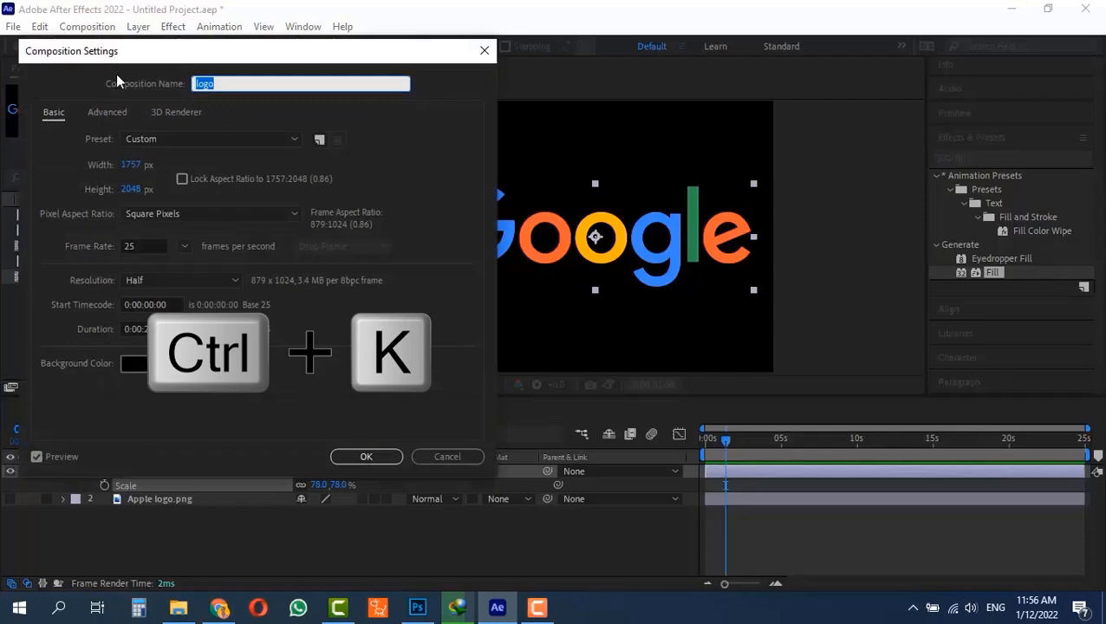
{"action": "left_click", "coordinate": [130, 165]}
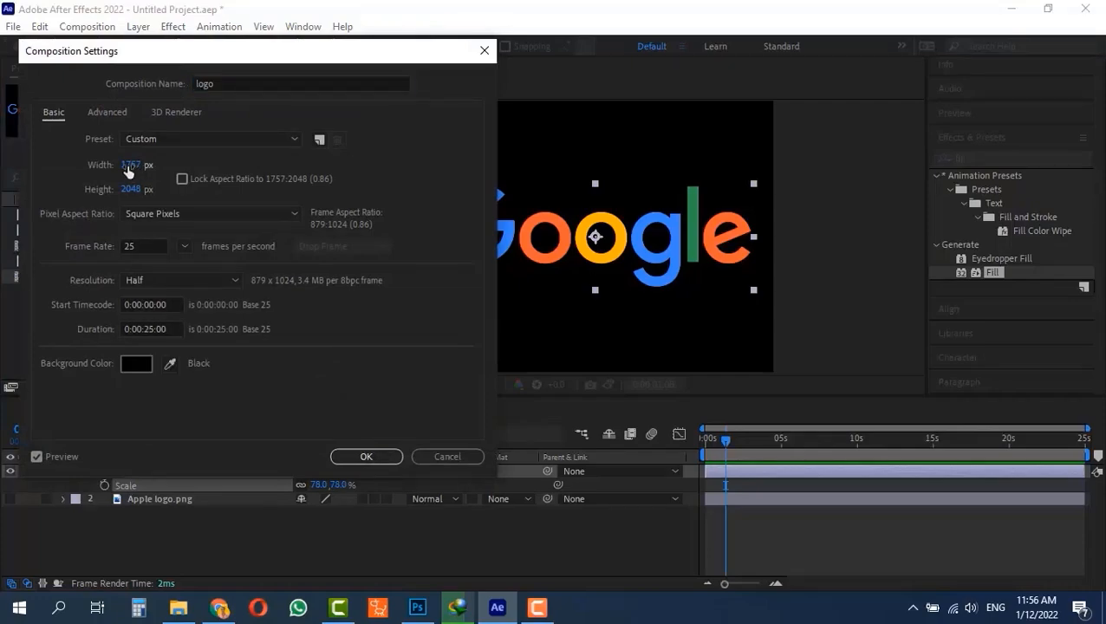
{"action": "left_click", "coordinate": [207, 141]}
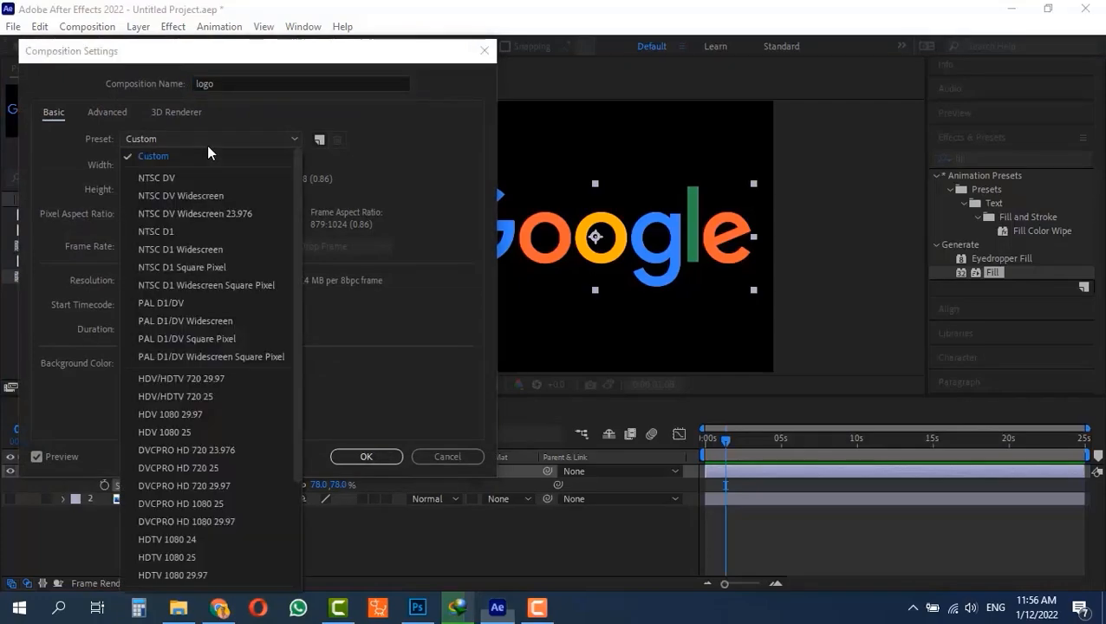
{"action": "left_click", "coordinate": [202, 556]}
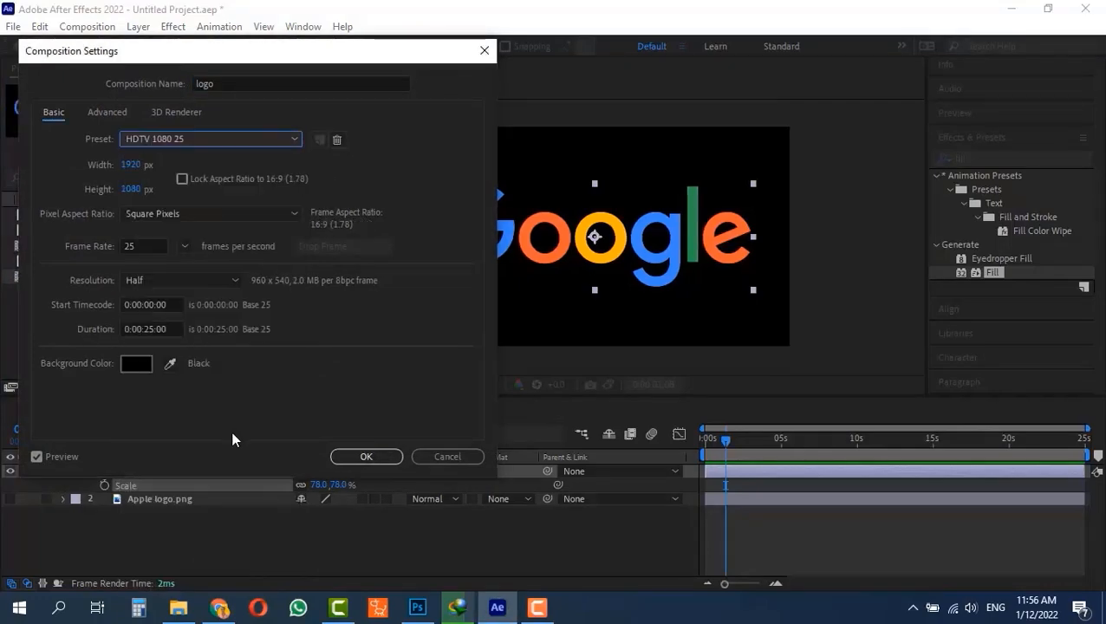
{"action": "left_click", "coordinate": [357, 462]}
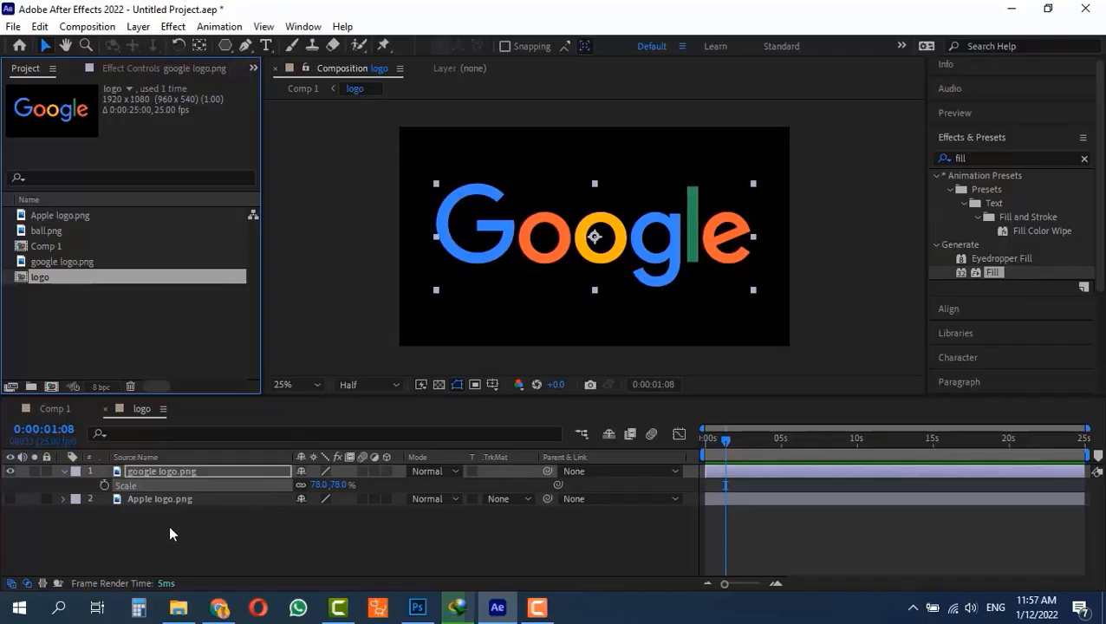
- Scale the Google logo layer to 92% in the logo pre-composition and check its size in Comp 1
{"action": "mouse_move", "coordinate": [318, 485]}
{"action": "left_mouse_down"}
{"action": "mouse_move", "coordinate": [341, 485]}
{"action": "mouse_move", "coordinate": [331, 484]}
{"action": "left_mouse_up"}
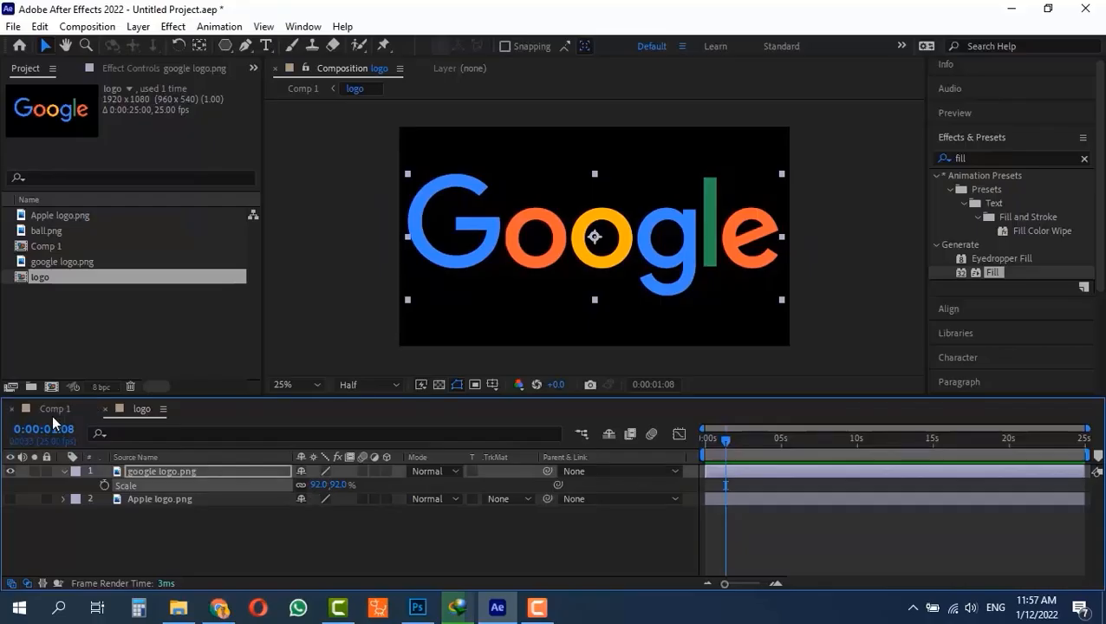
{"action": "left_click", "coordinate": [52, 414]}
{"action": "left_click", "coordinate": [654, 250]}
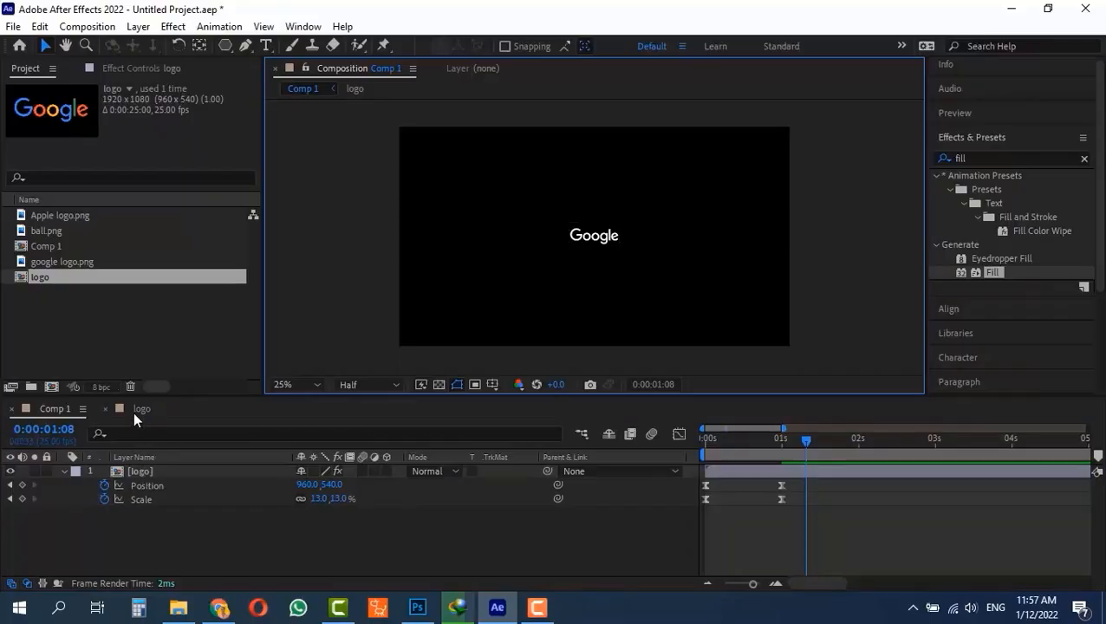
- Enlarge the Google logo layer to 258% inside the logo pre-composition and examine how its edges are cropped in Comp 1
{"action": "double_click", "coordinate": [118, 470]}
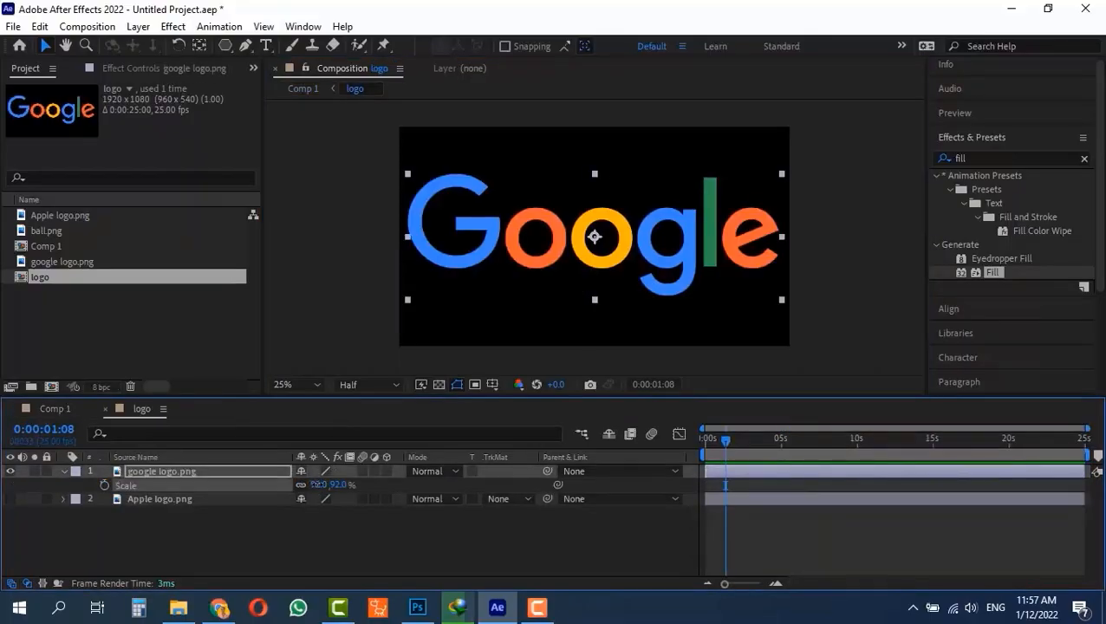
{"action": "left_click_drag", "start_coordinate": [319, 485], "coordinate": [458, 493]}
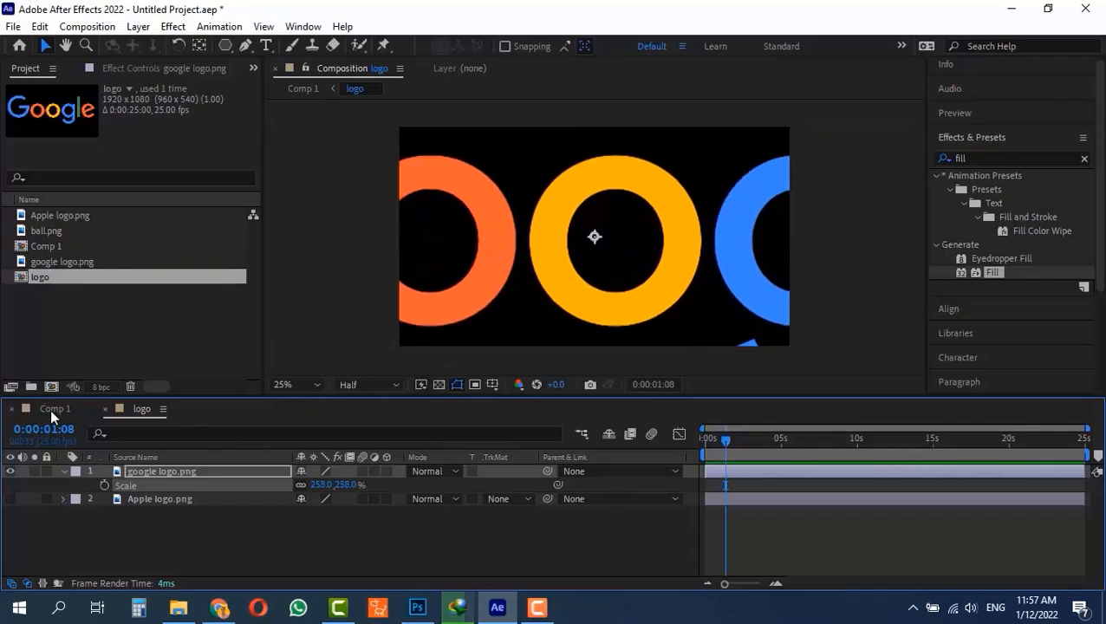
{"action": "left_click", "coordinate": [51, 409]}
{"action": "left_click", "coordinate": [848, 250]}
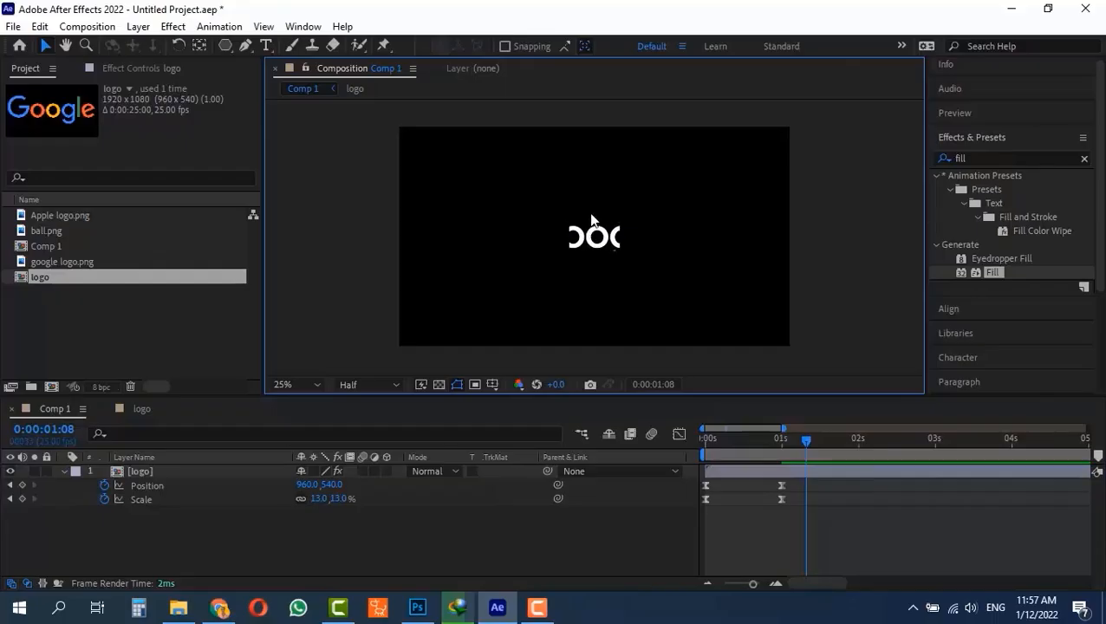
{"action": "left_click", "coordinate": [585, 242]}
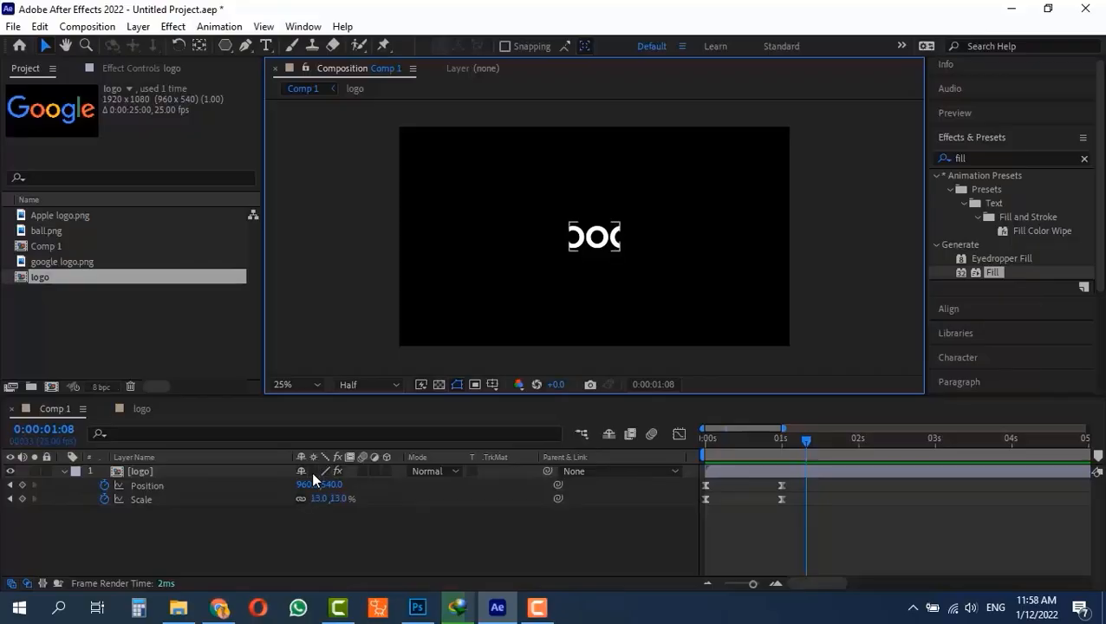
- Turn on Collapse Transformations for the logo layer in Comp 1 and scrub the timeline to check the uncropped Google logo
{"action": "left_click", "coordinate": [313, 470]}
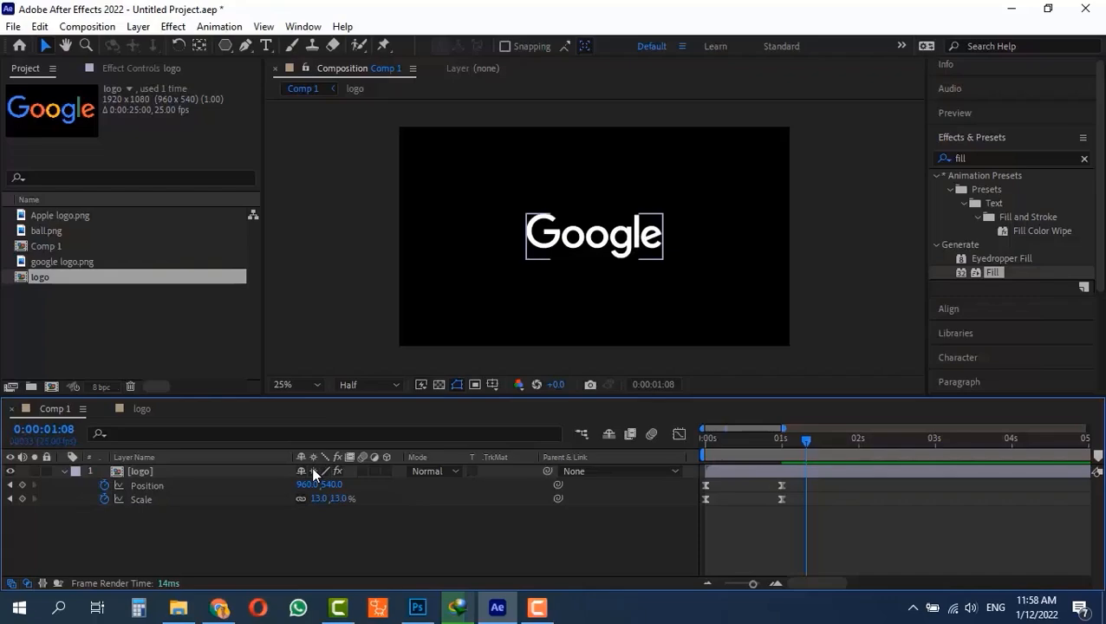
{"action": "left_click", "coordinate": [24, 583]}
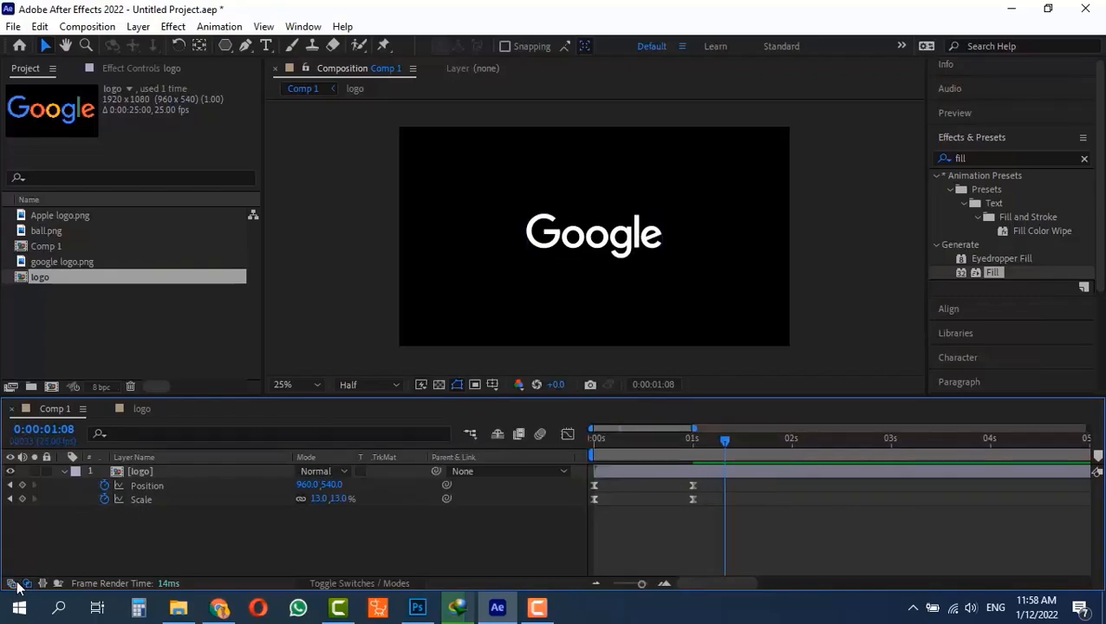
{"action": "left_click", "coordinate": [25, 583]}
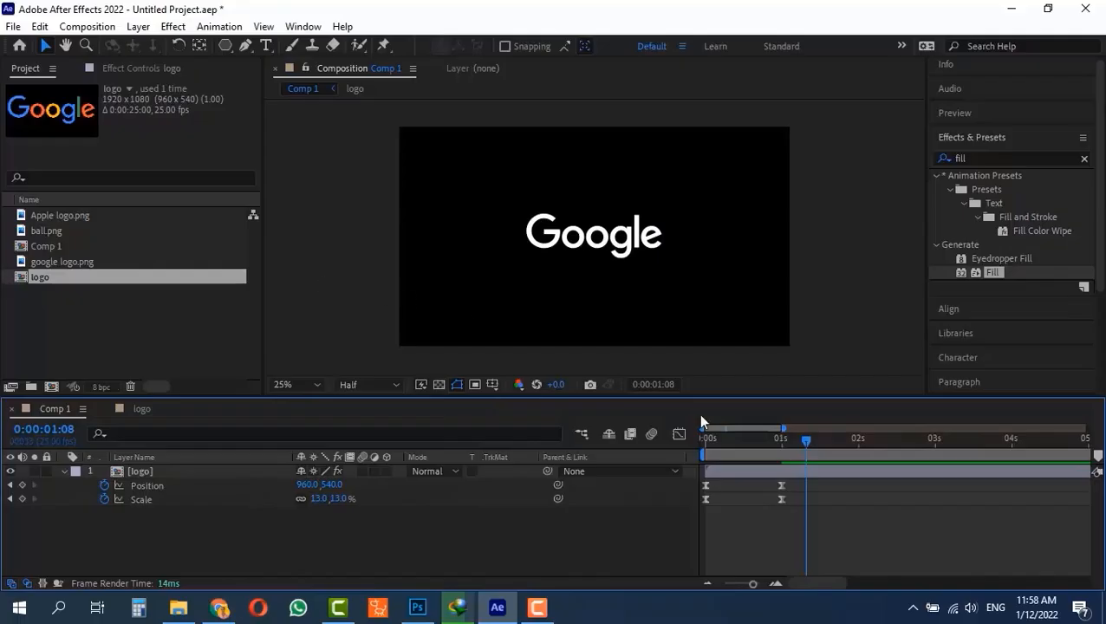
{"action": "left_click_drag", "start_coordinate": [751, 442], "coordinate": [790, 439]}
- Scale the Google logo layer to 729% inside the logo pre-composition and check its size in Comp 1
{"action": "left_click", "coordinate": [140, 408]}
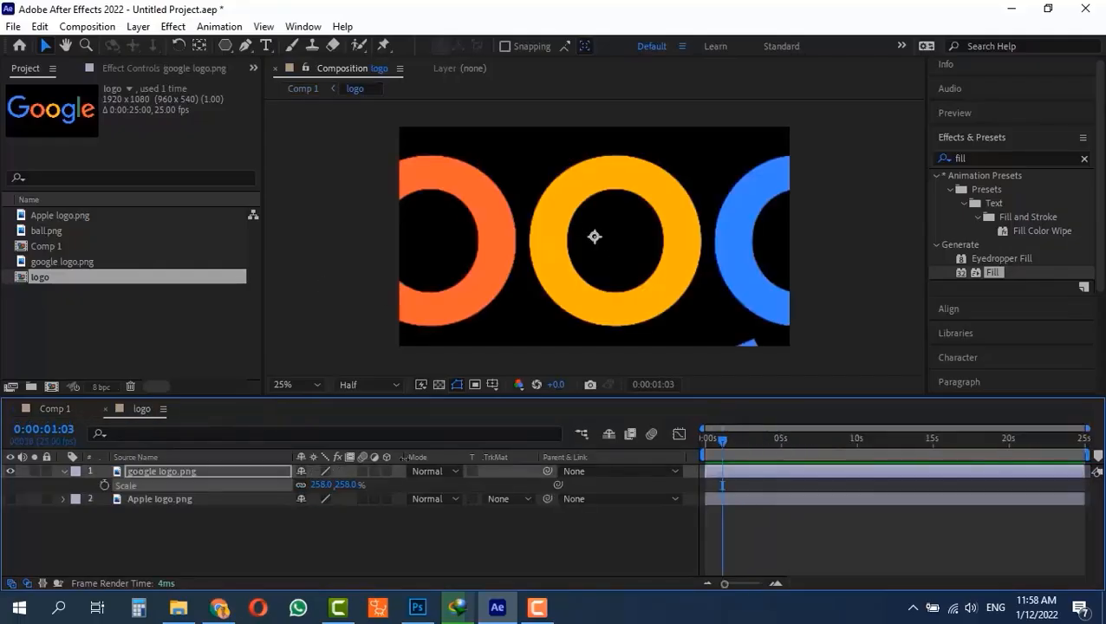
{"action": "left_click_drag", "start_coordinate": [317, 490], "coordinate": [660, 484]}
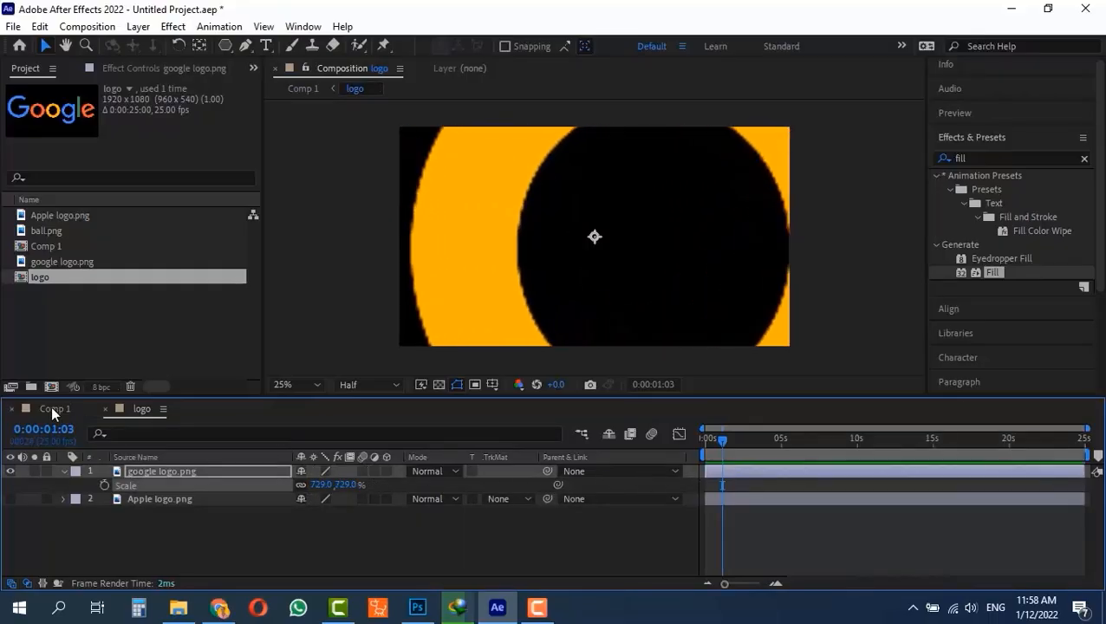
{"action": "left_click", "coordinate": [51, 407]}
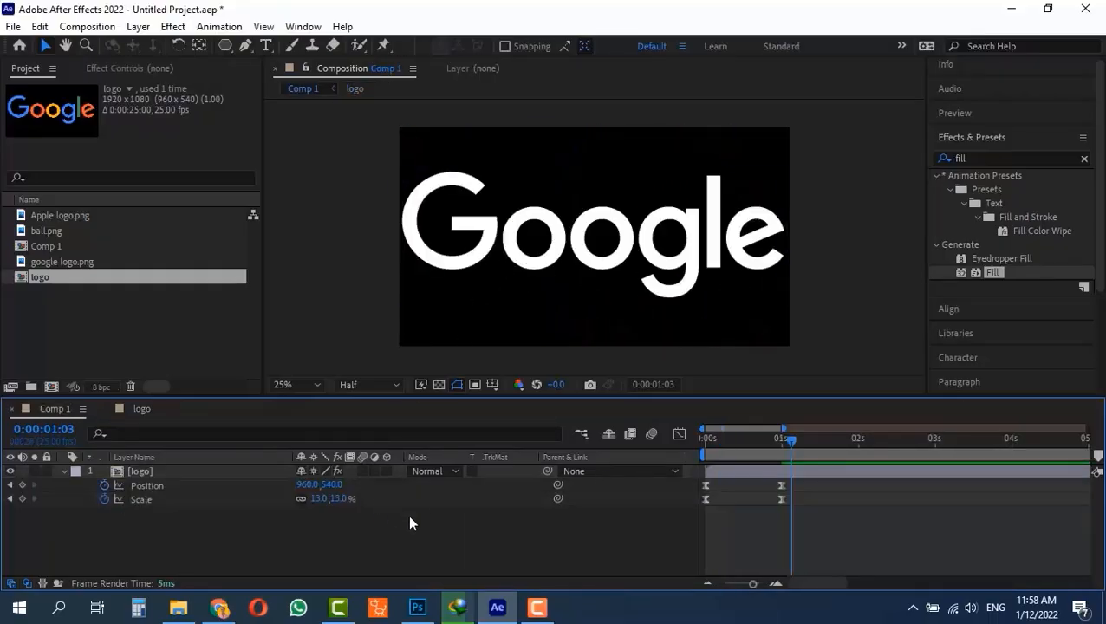
- Turn Collapse Transformations off for the logo layer, compare Comp 1 with the logo pre-composition's frame, and switch it back on
{"action": "left_click", "coordinate": [312, 467]}
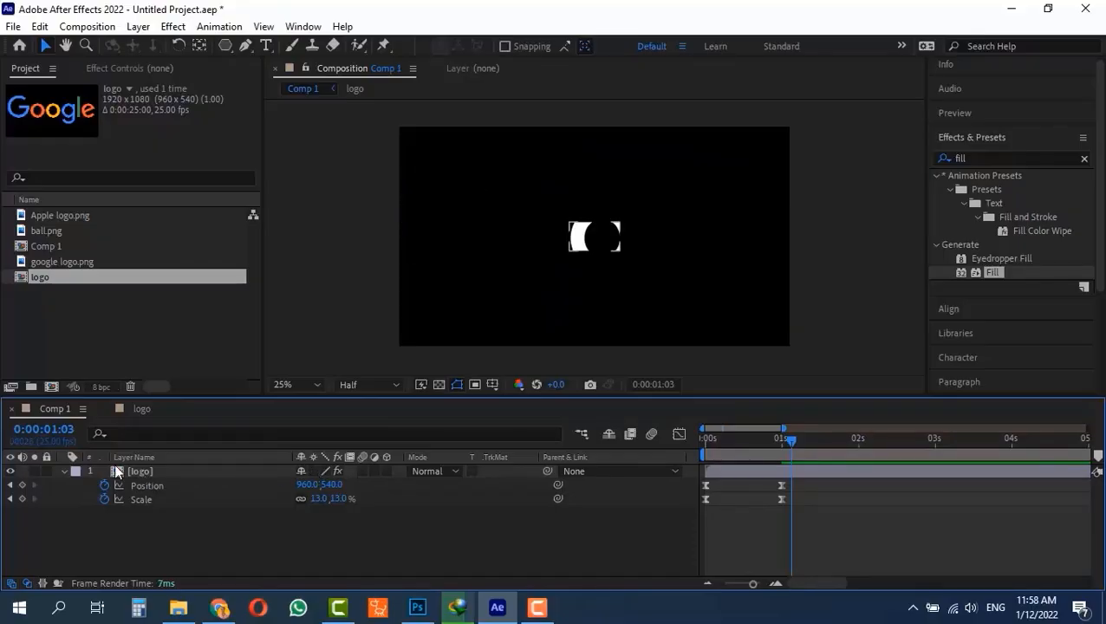
{"action": "double_click", "coordinate": [192, 470]}
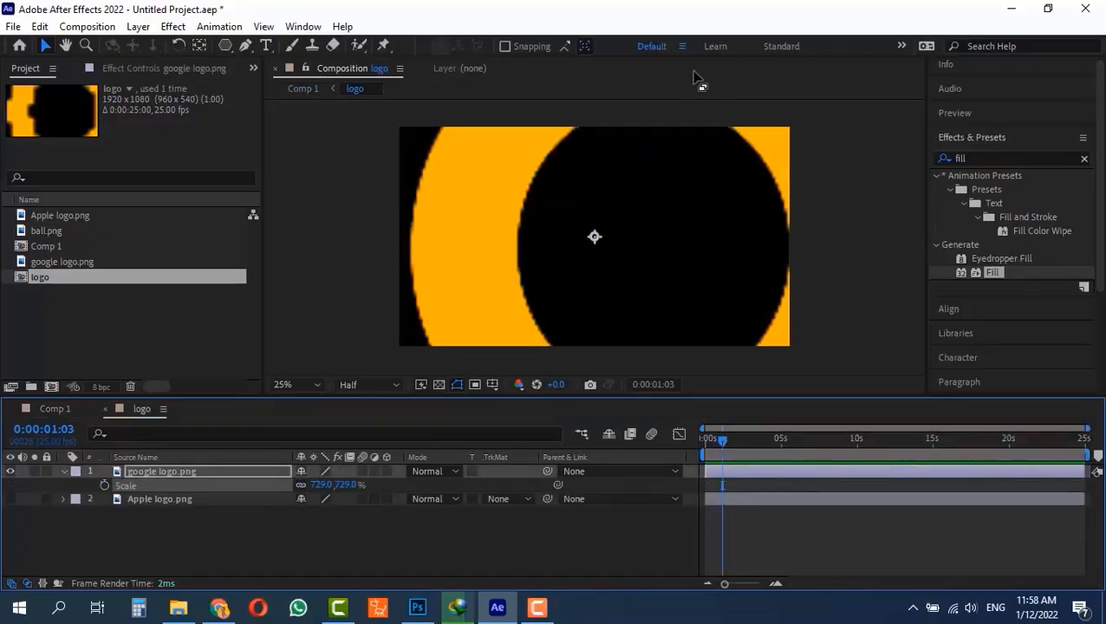
{"action": "left_click", "coordinate": [53, 409]}
{"action": "left_click", "coordinate": [311, 471]}
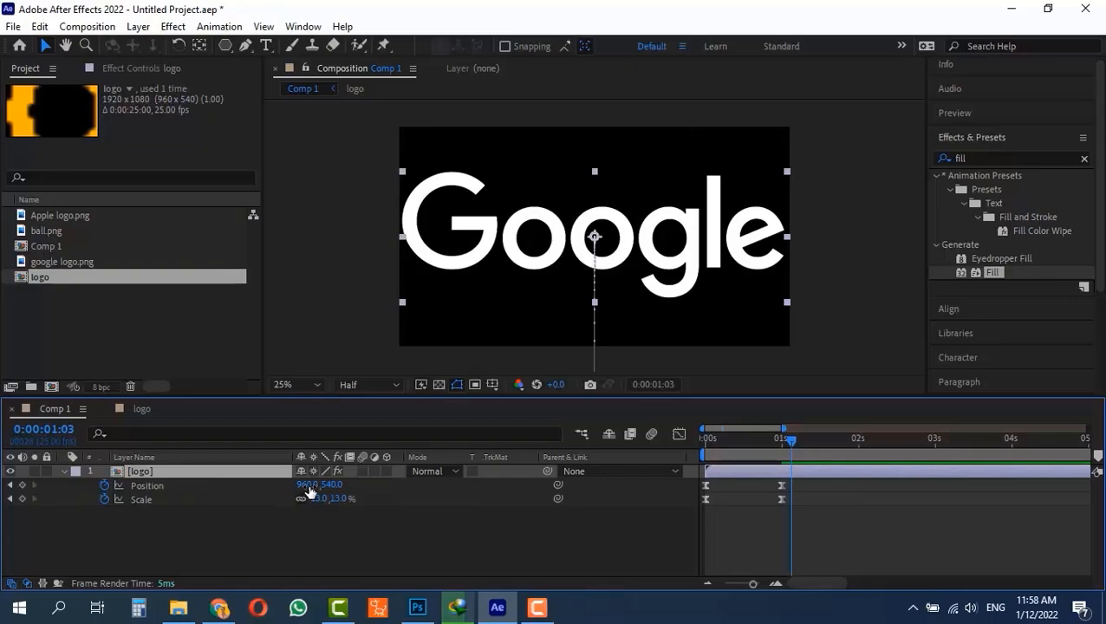
{"action": "left_click", "coordinate": [309, 487]}
{"action": "left_click", "coordinate": [354, 534]}
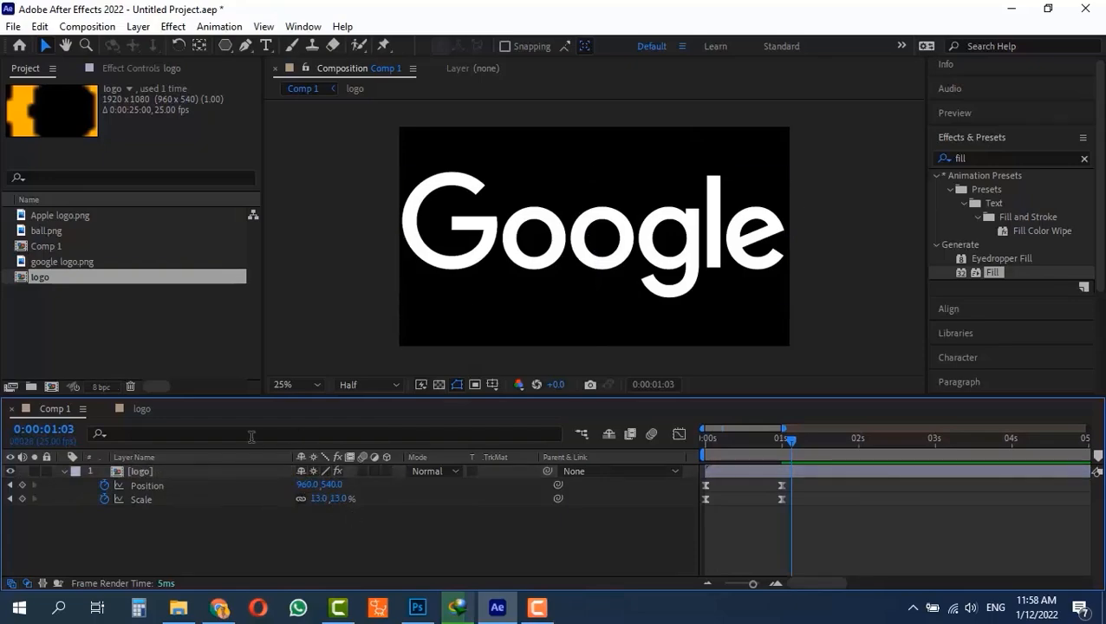
- Reduce the Google logo layer to 631% inside the logo pre-composition and play the animation from the start in Comp 1
{"action": "left_click", "coordinate": [140, 409]}
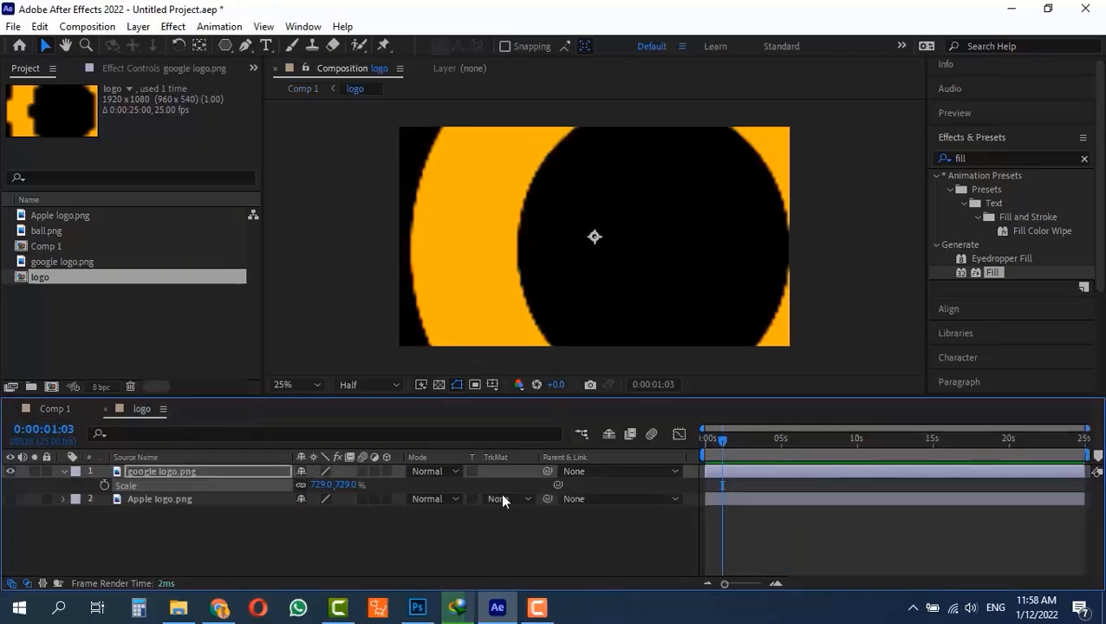
{"action": "left_click_drag", "start_coordinate": [317, 486], "coordinate": [238, 491]}
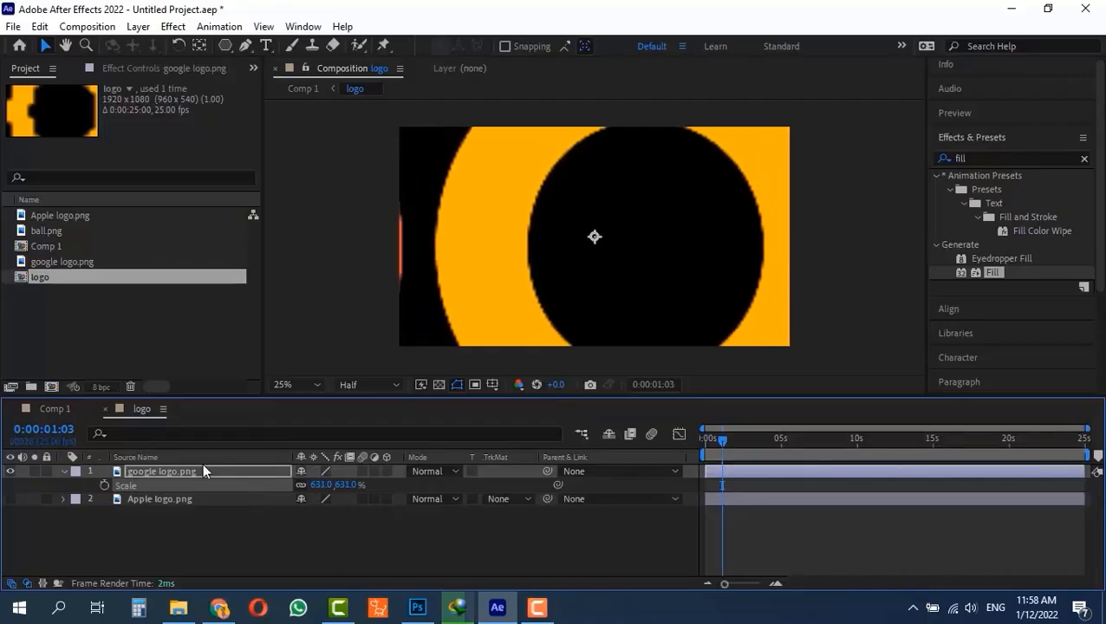
{"action": "left_click", "coordinate": [53, 409]}
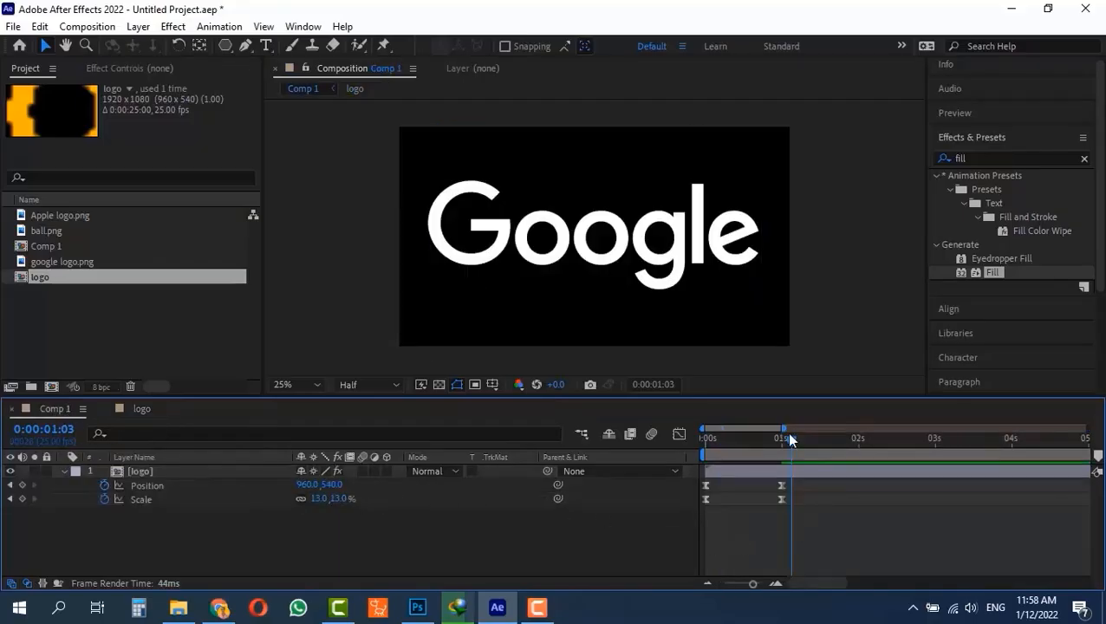
{"action": "left_click_drag", "start_coordinate": [784, 440], "coordinate": [639, 459]}
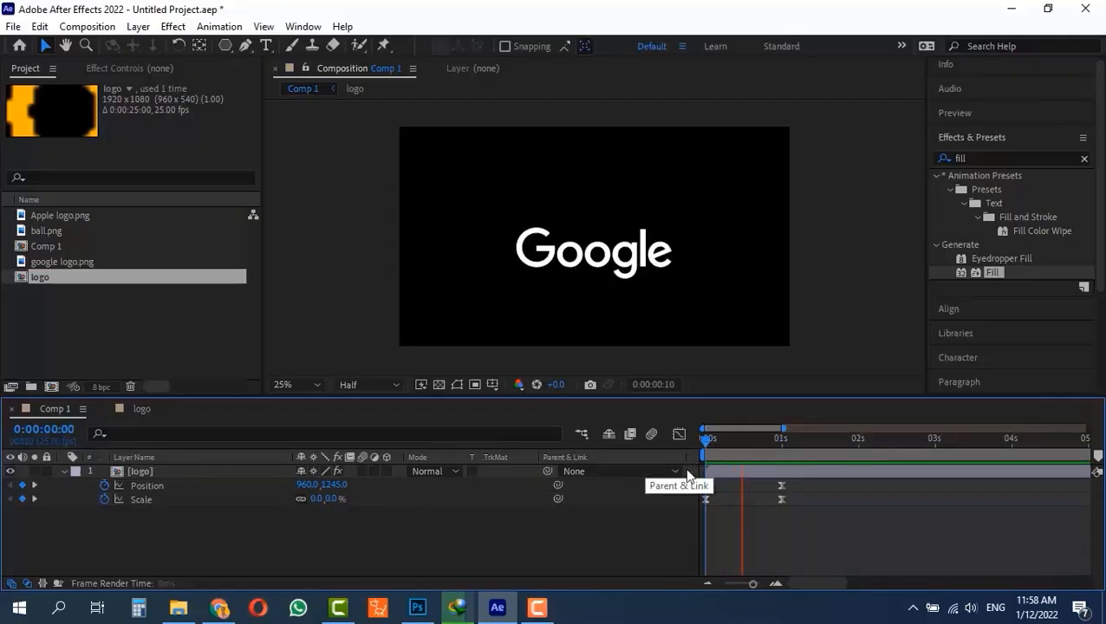
{"action": "key", "text": "space"}
{"action": "left_click_drag", "start_coordinate": [787, 443], "coordinate": [641, 449]}
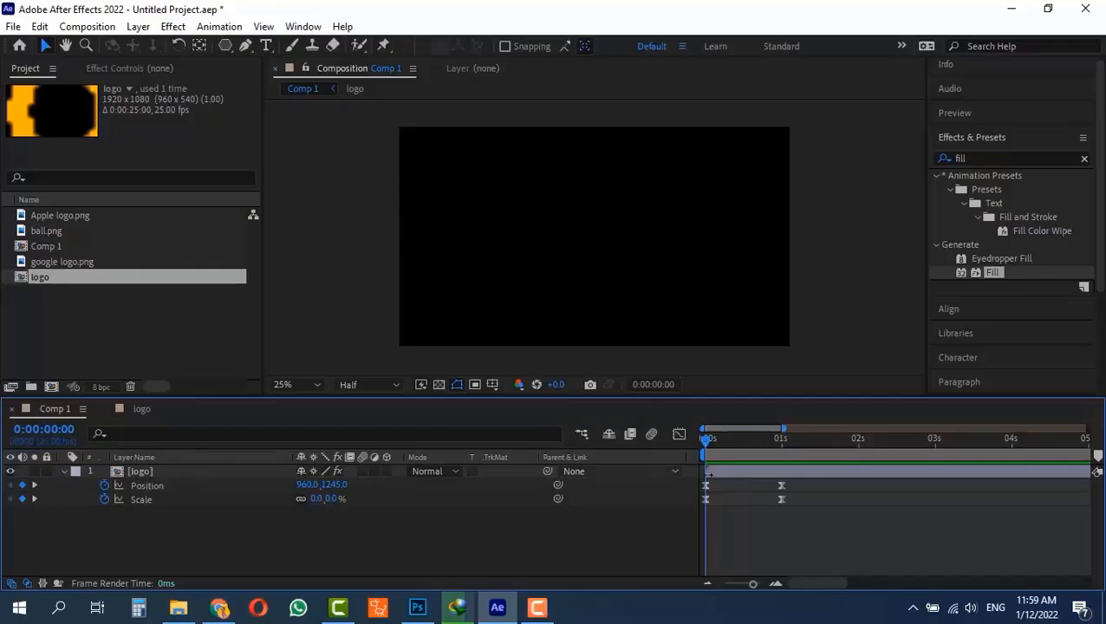
- Extend the duration of Comp 1 to 0:00:35:00 and check the new end of its timeline
{"action": "left_click_drag", "start_coordinate": [814, 583], "coordinate": [748, 592]}
{"action": "key", "text": "ctrl+k"}
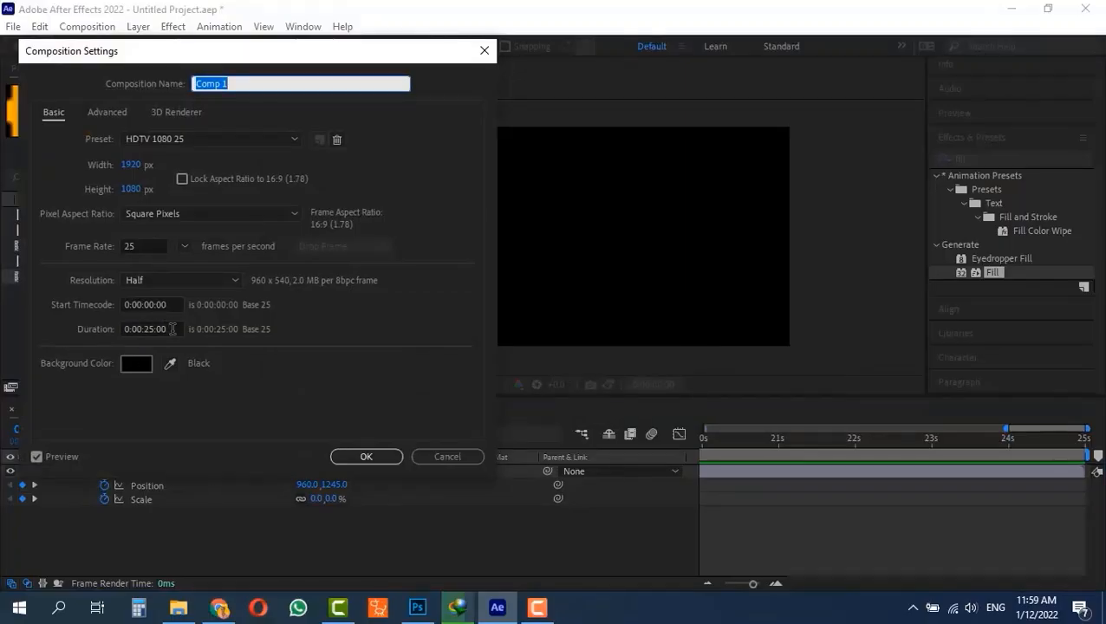
{"action": "left_click", "coordinate": [160, 328]}
{"action": "type", "text": "3500"}
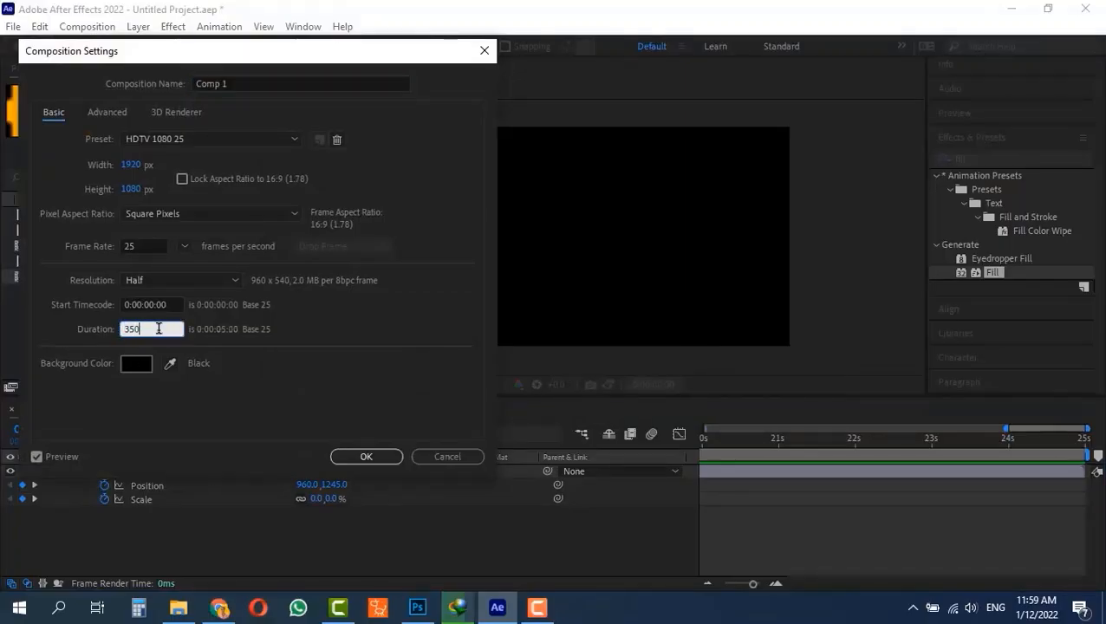
{"action": "left_click", "coordinate": [378, 462]}
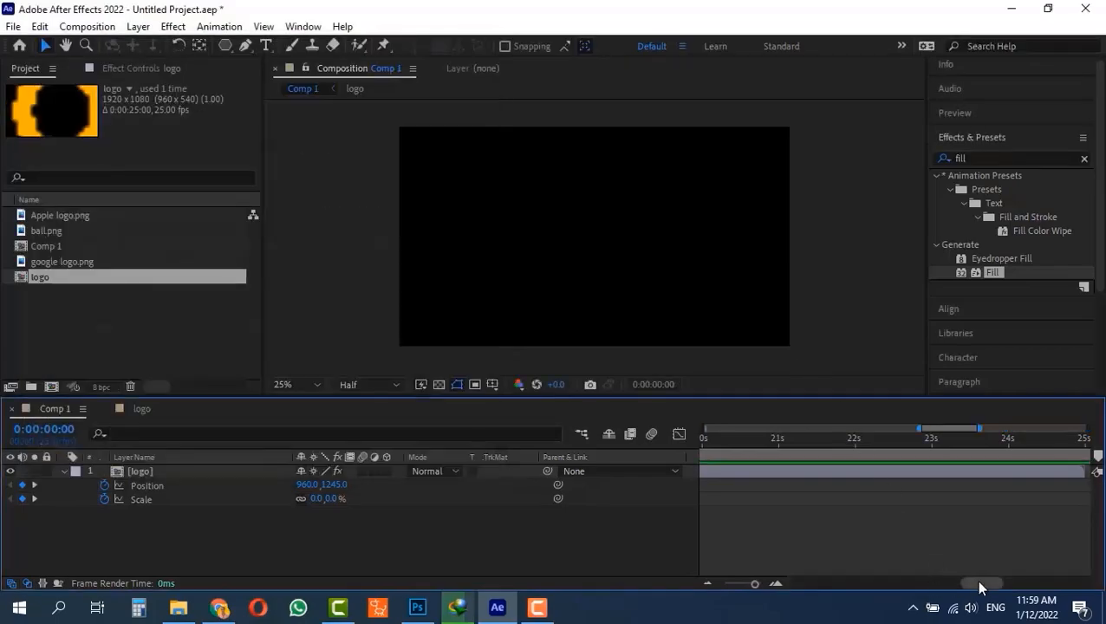
{"action": "left_click", "coordinate": [1050, 583]}
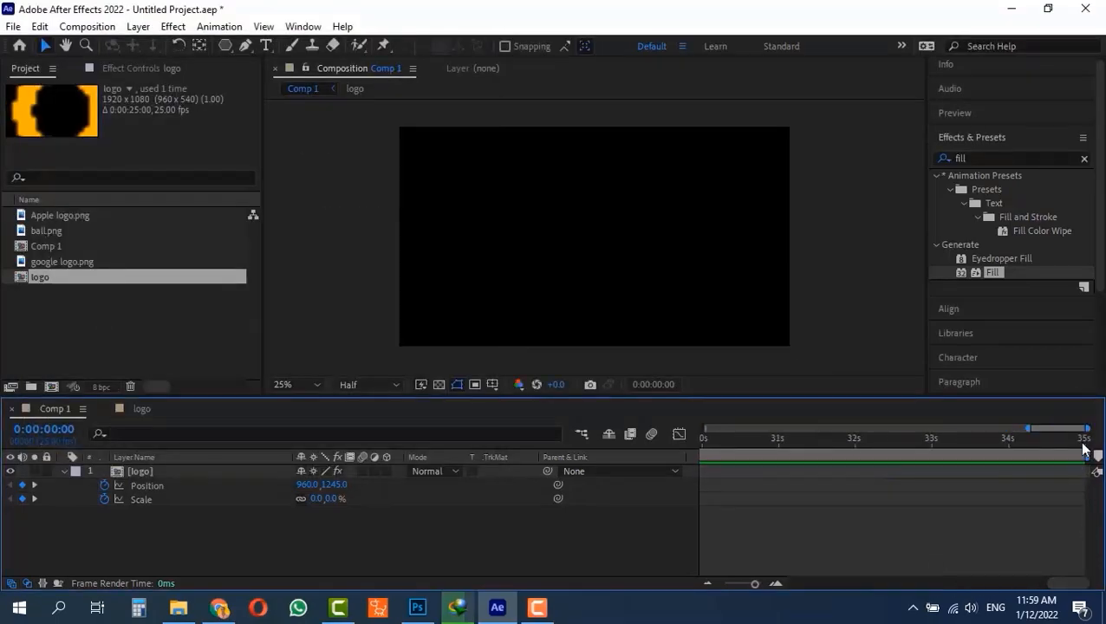
- Open the logo pre-composition, go to its last frame to examine its length, and return to Comp 1
{"action": "left_click", "coordinate": [122, 471]}
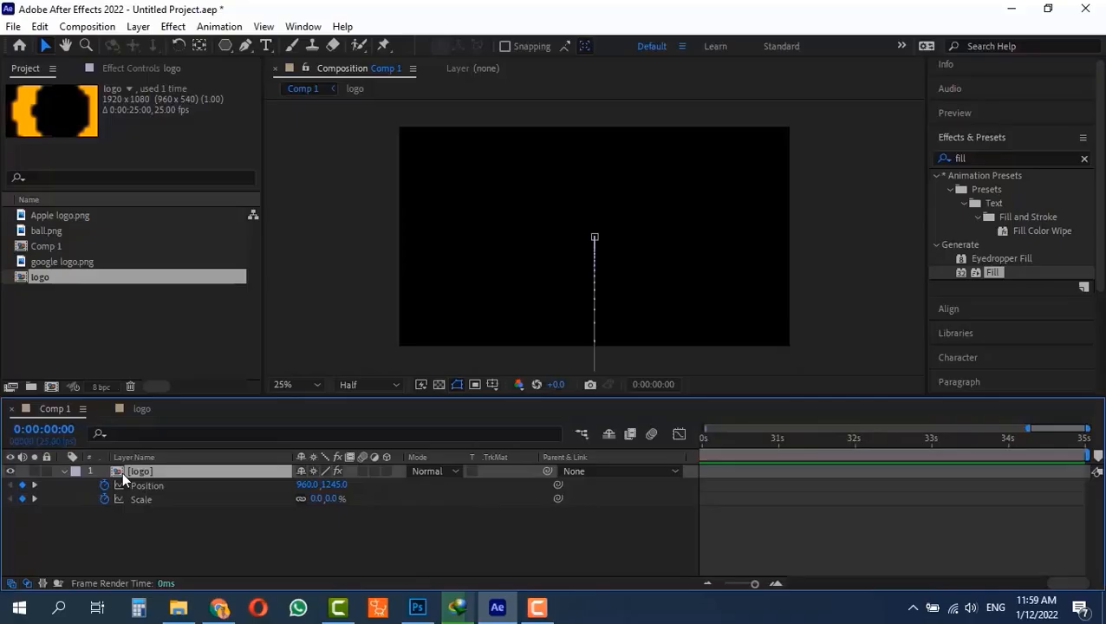
{"action": "double_click", "coordinate": [122, 470]}
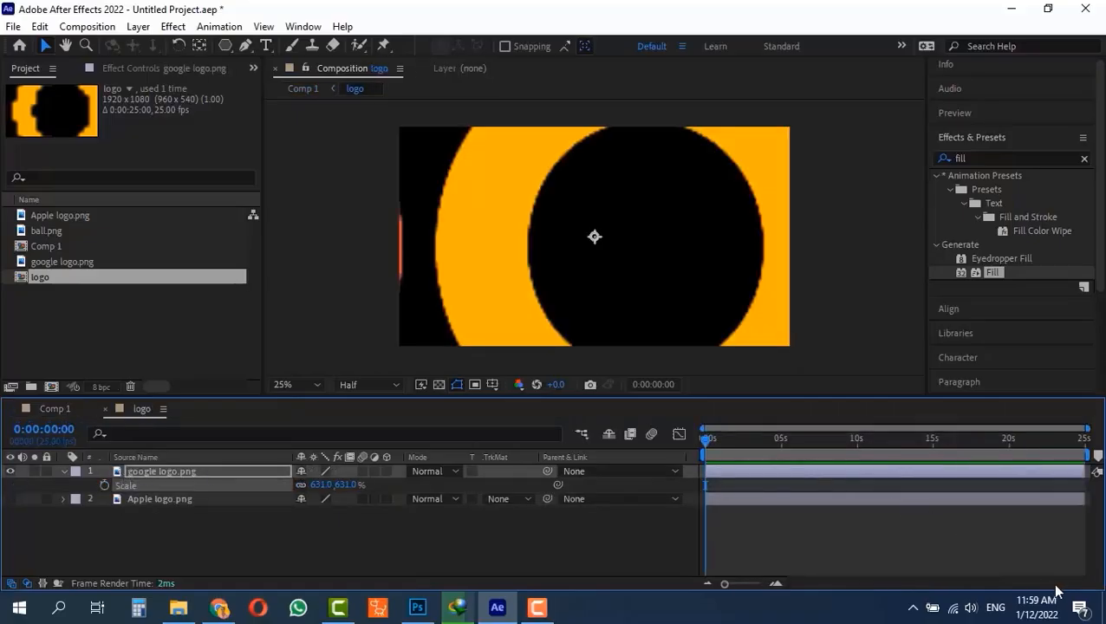
{"action": "left_click_drag", "start_coordinate": [1054, 438], "coordinate": [1083, 439]}
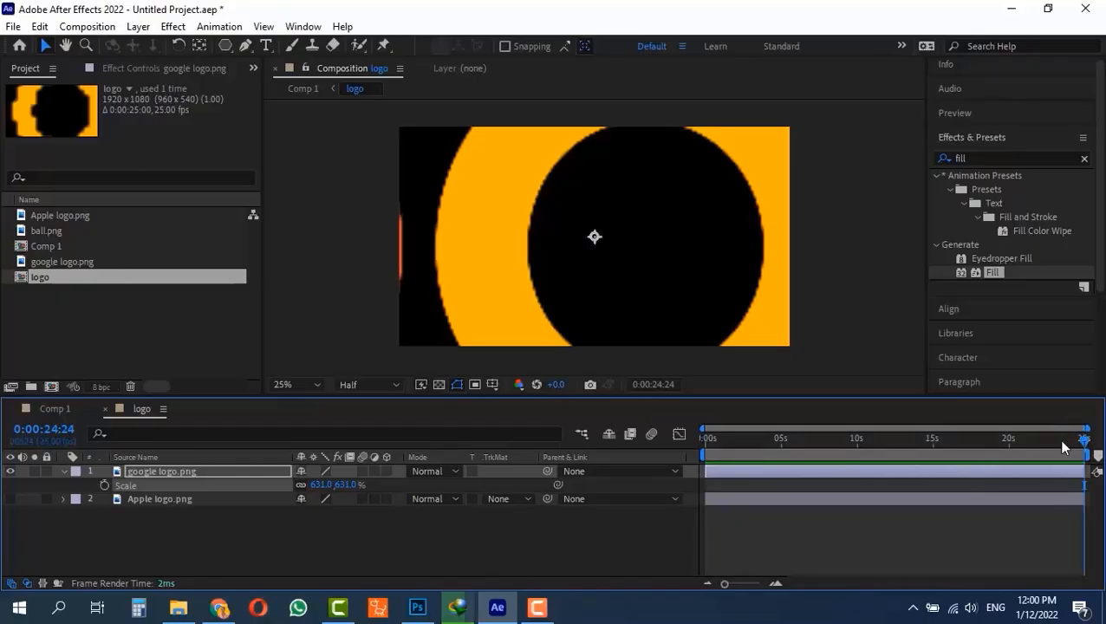
{"action": "left_click_drag", "start_coordinate": [1057, 438], "coordinate": [1083, 439]}
{"action": "left_click", "coordinate": [53, 409]}
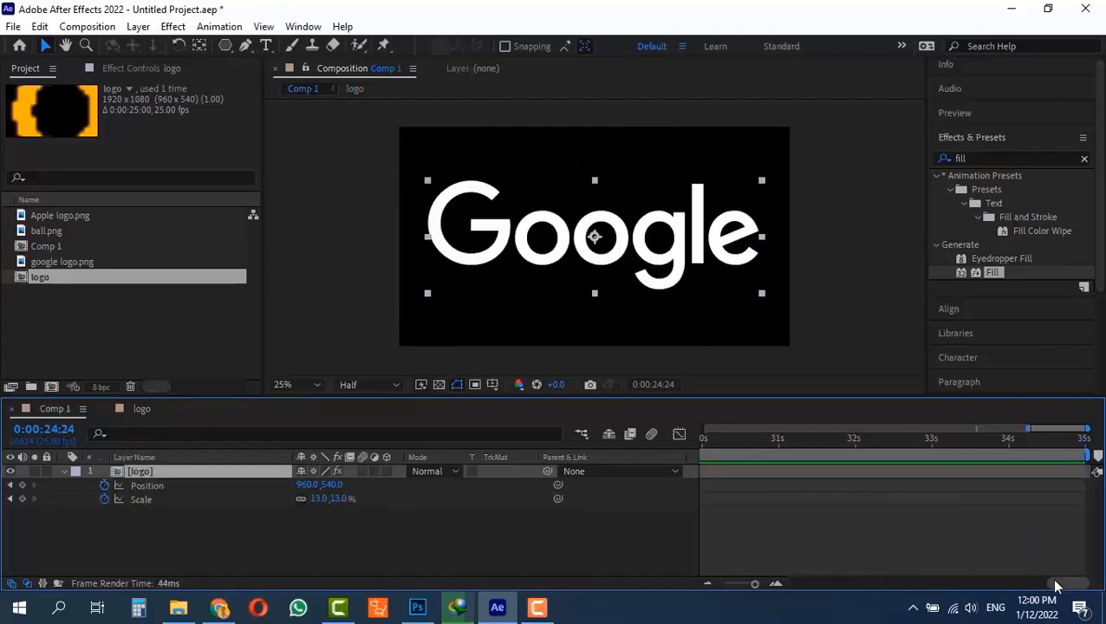
- Play Comp 1 from 0:00:24:12 past the logo layer's end and try to extend the layer beyond 25 seconds
{"action": "left_click_drag", "start_coordinate": [1058, 584], "coordinate": [1008, 584]}
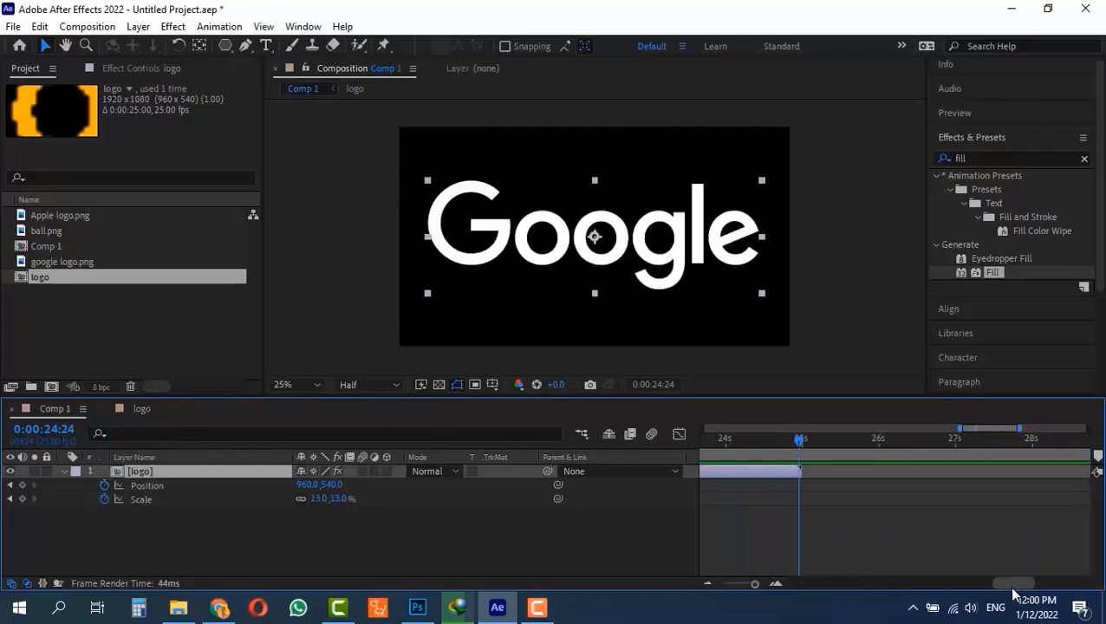
{"action": "left_click_drag", "start_coordinate": [720, 441], "coordinate": [759, 441]}
{"action": "key", "text": "space"}
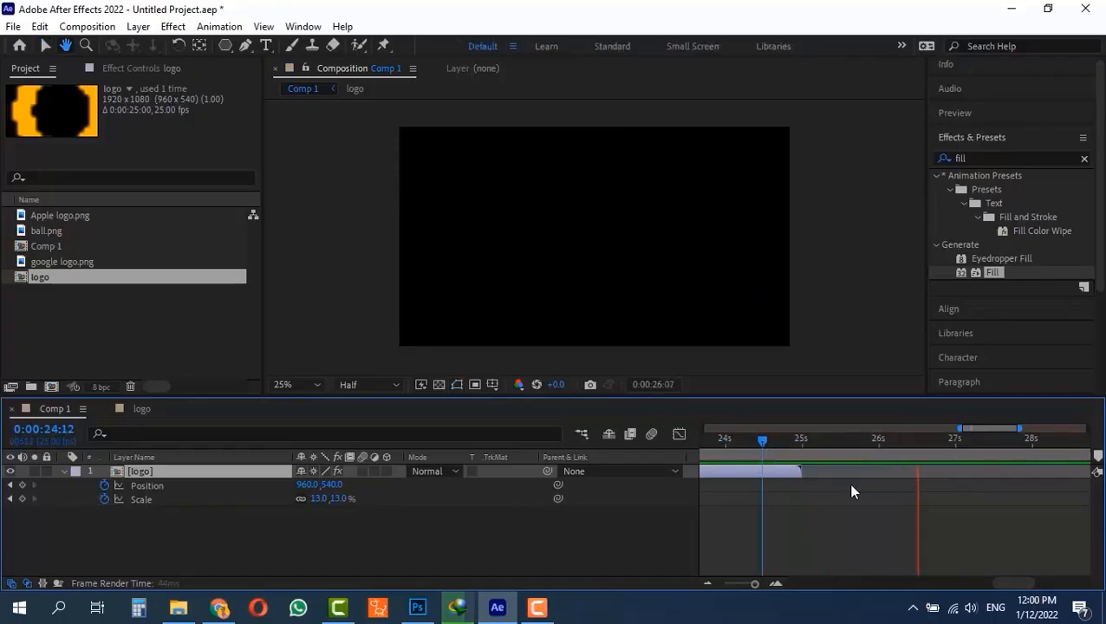
{"action": "key", "text": "space"}
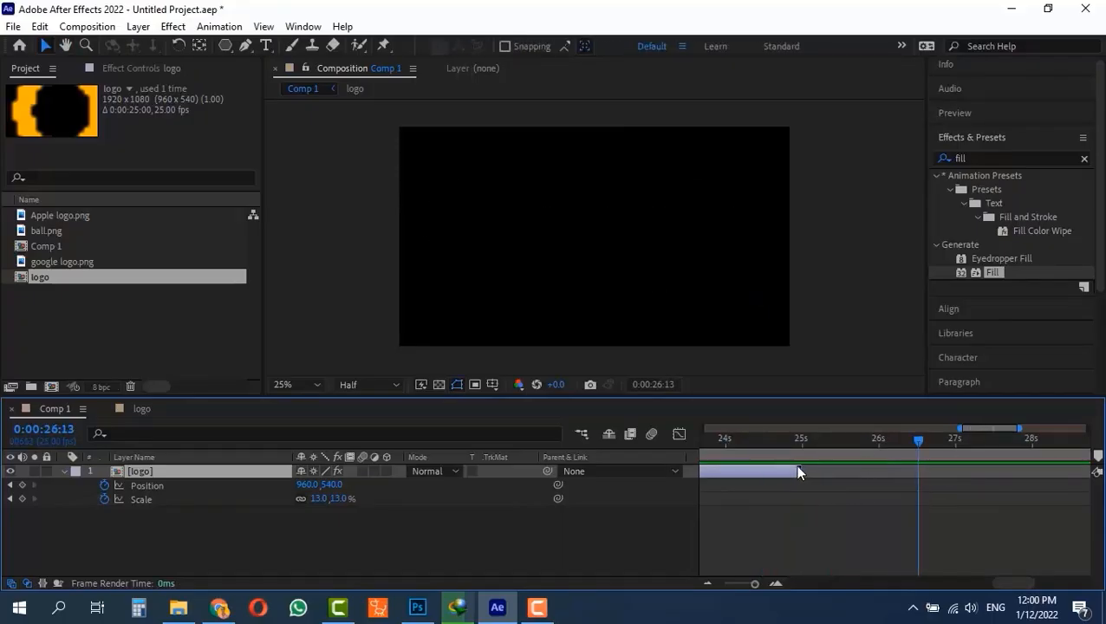
{"action": "left_click_drag", "start_coordinate": [802, 474], "coordinate": [889, 471]}
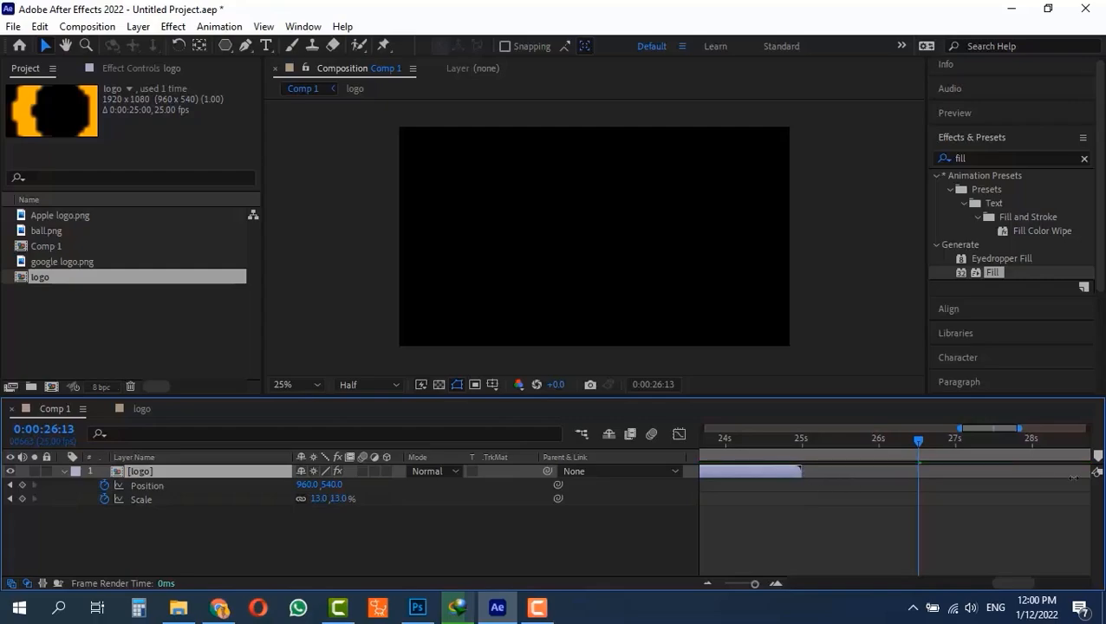
{"action": "left_click_drag", "start_coordinate": [800, 471], "coordinate": [1013, 470]}
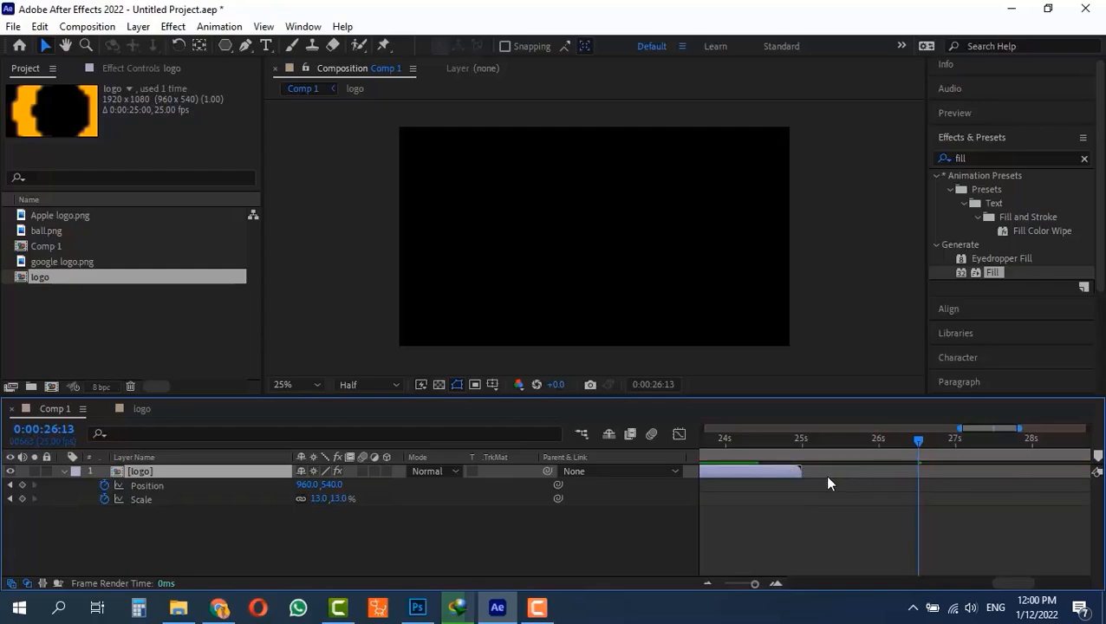
- Set the logo pre-composition's duration to 0:00:35:00 and check where its layers end on the timeline
{"action": "double_click", "coordinate": [112, 473]}
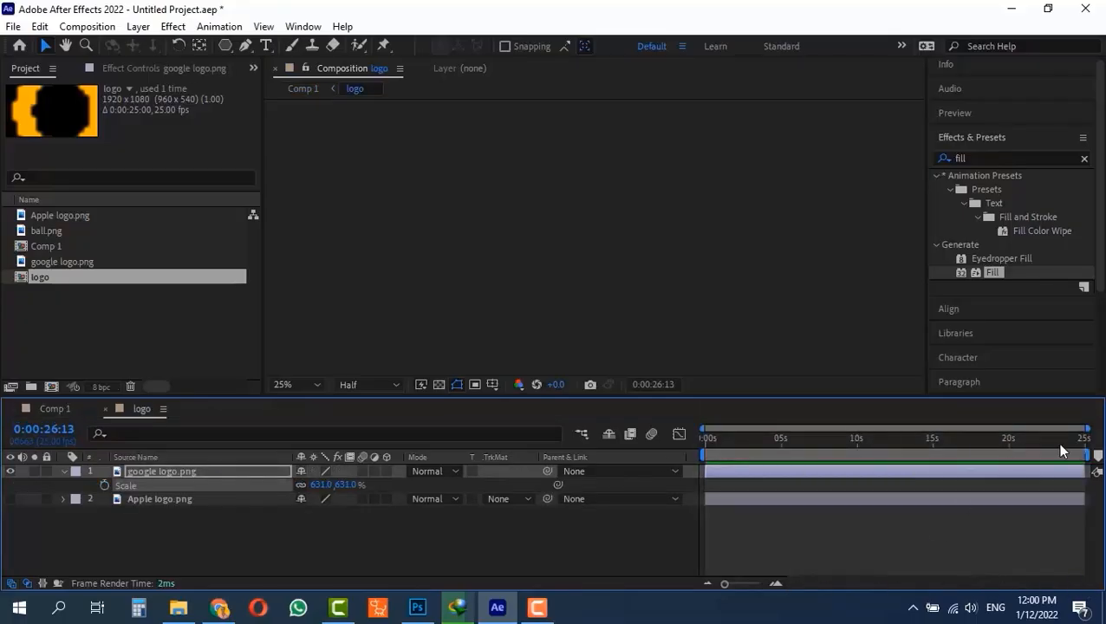
{"action": "left_click", "coordinate": [1083, 438]}
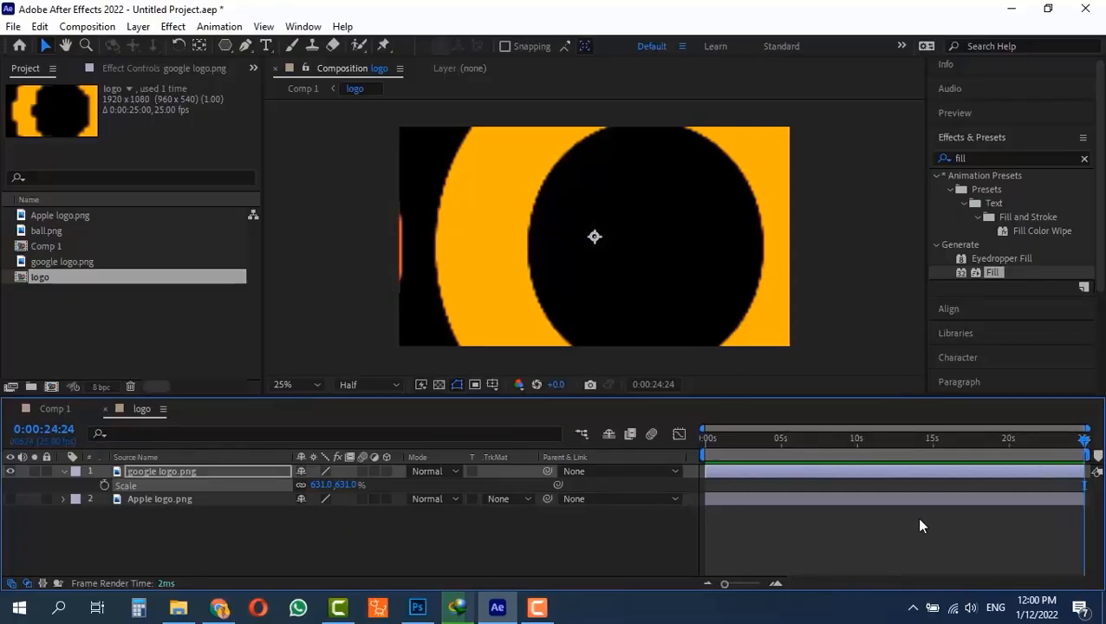
{"action": "key", "text": "ctrl+k"}
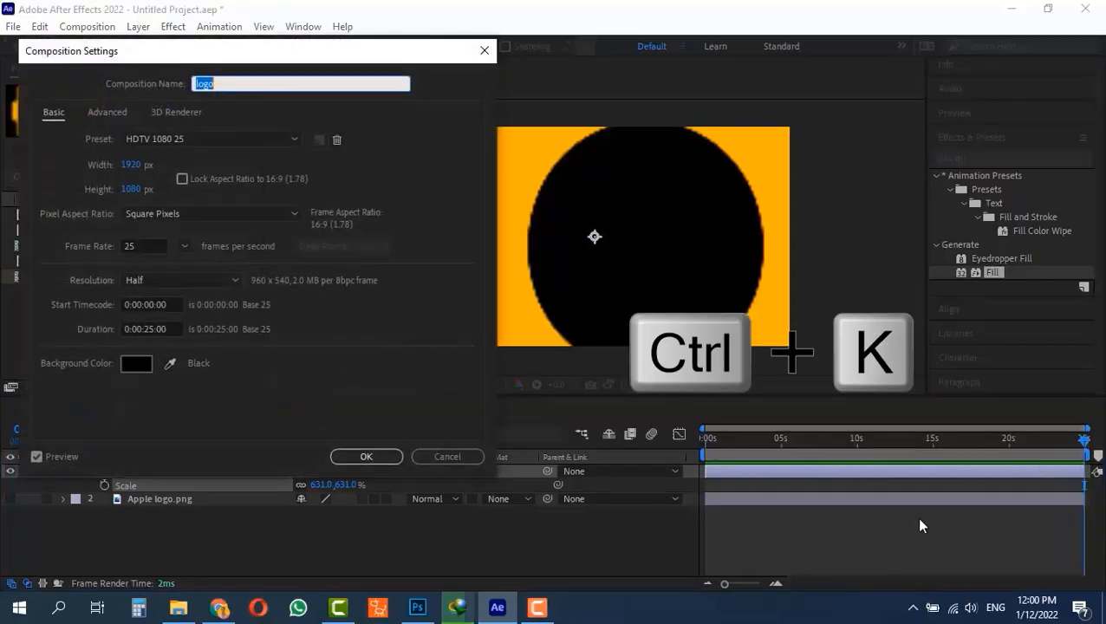
{"action": "left_click", "coordinate": [164, 329]}
{"action": "type", "text": "3500"}
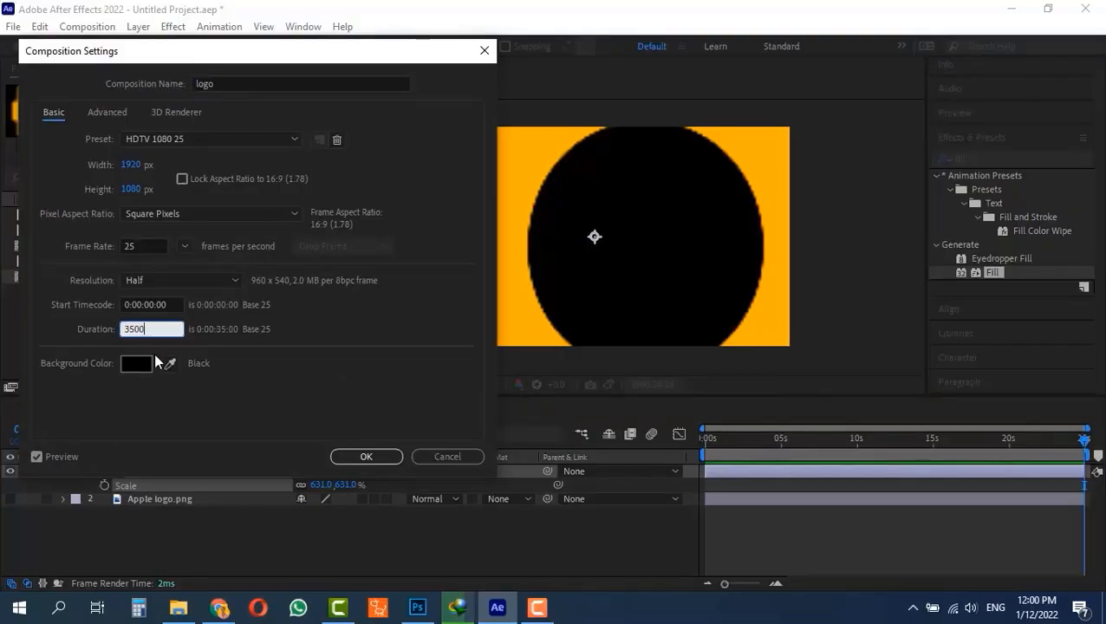
{"action": "left_click", "coordinate": [385, 457]}
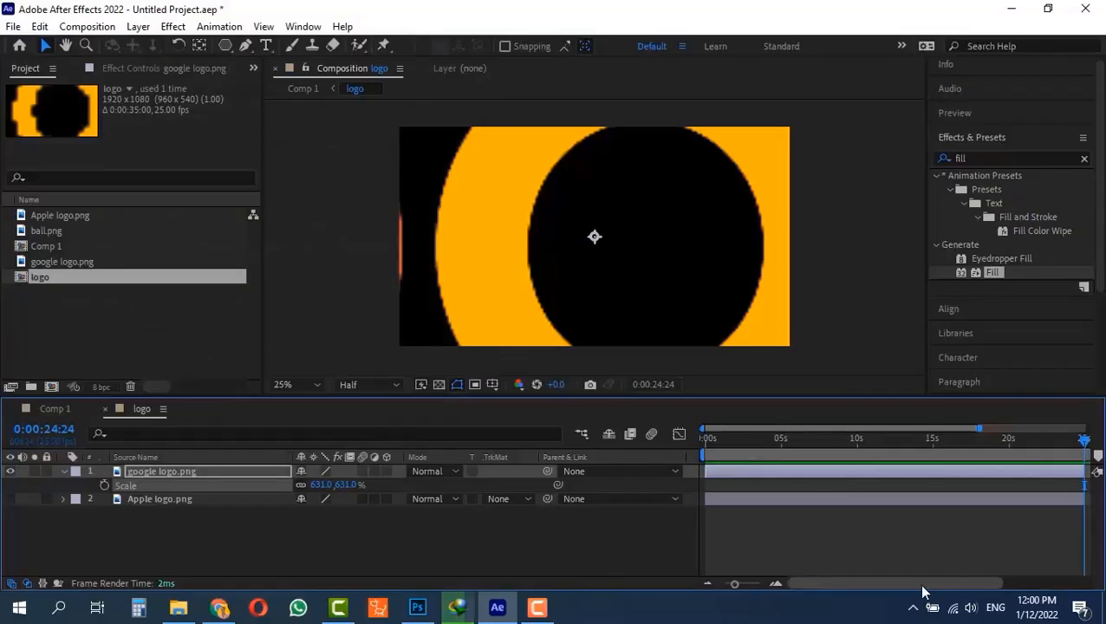
{"action": "left_click_drag", "start_coordinate": [859, 585], "coordinate": [1095, 586]}
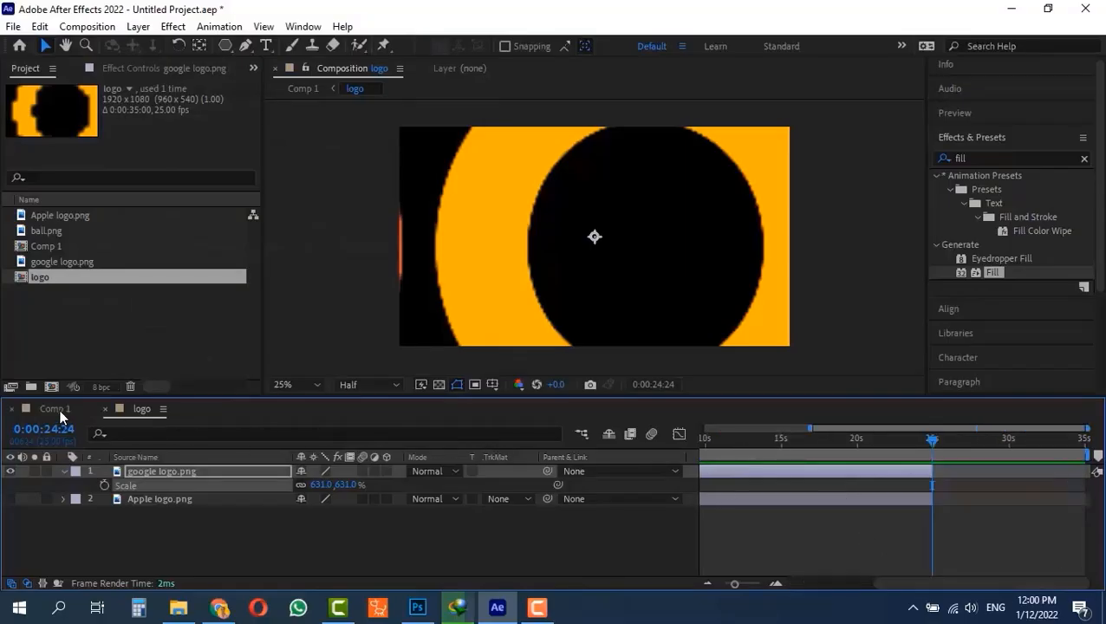
- Return to Comp 1 and extend the logo layer's out point to the composition's last frame at 0:00:34:24
{"action": "left_click", "coordinate": [54, 408]}
{"action": "left_click_drag", "start_coordinate": [803, 456], "coordinate": [911, 448]}
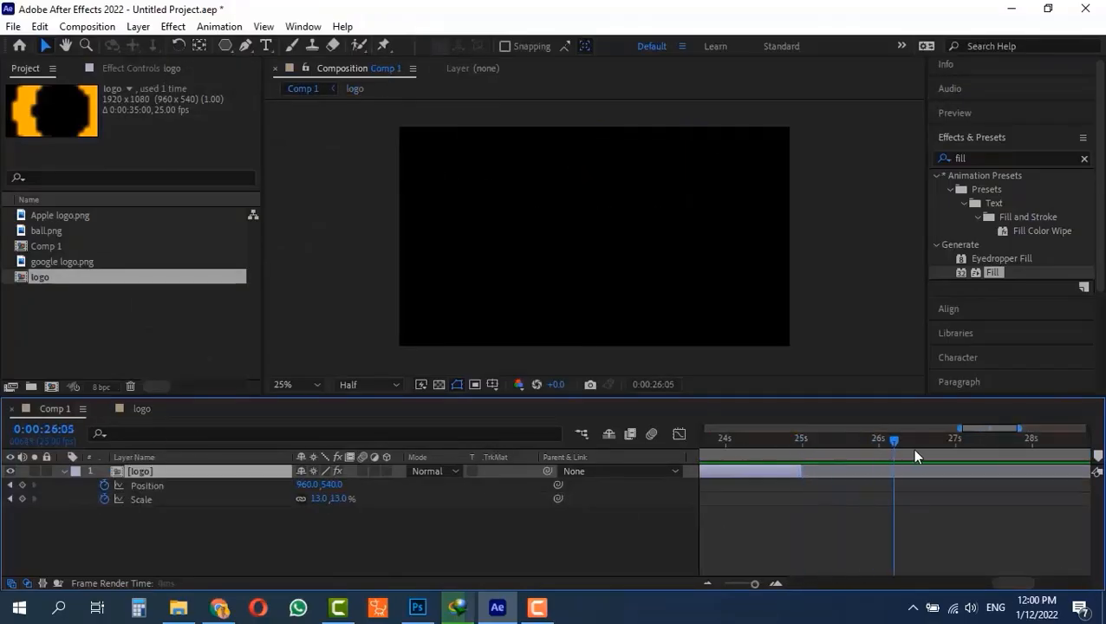
{"action": "left_click", "coordinate": [914, 450]}
{"action": "left_click_drag", "start_coordinate": [802, 470], "coordinate": [1056, 470]}
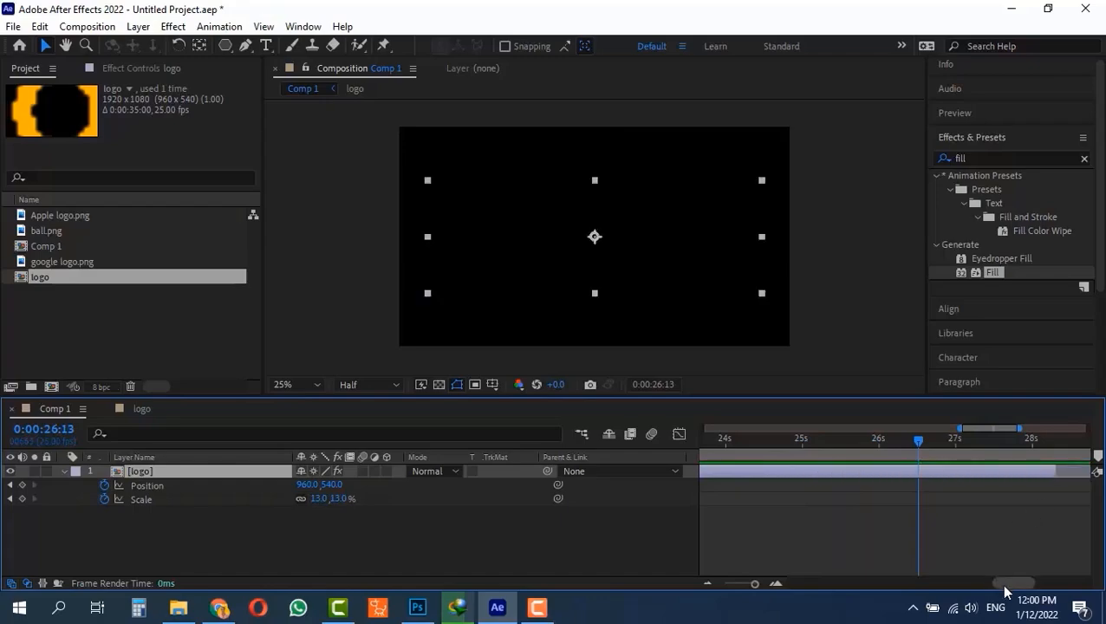
{"action": "scroll", "coordinate": [995, 574], "scroll_direction": "right", "scroll_amount": 5}
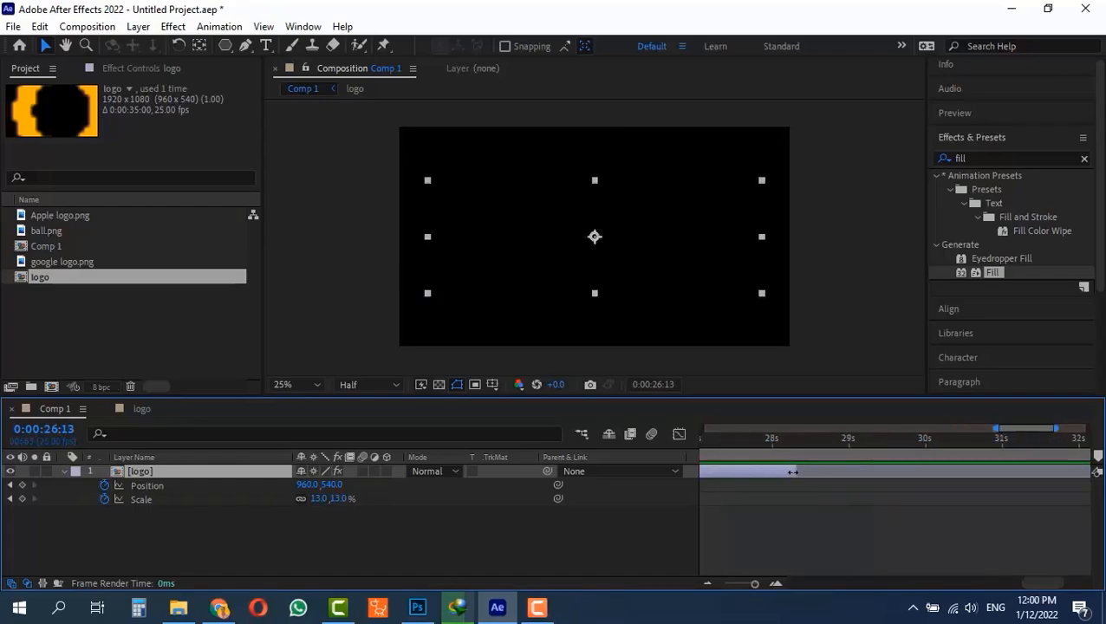
{"action": "left_click_drag", "start_coordinate": [792, 472], "coordinate": [1083, 488]}
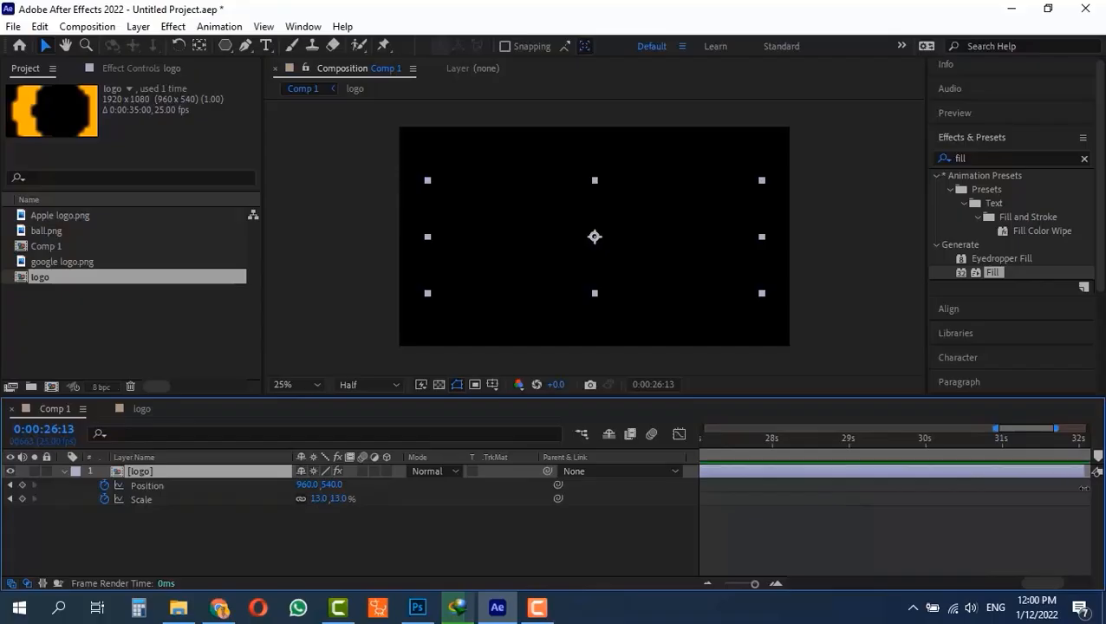
{"action": "key", "text": "alt+bracketright"}
{"action": "left_click", "coordinate": [747, 584]}
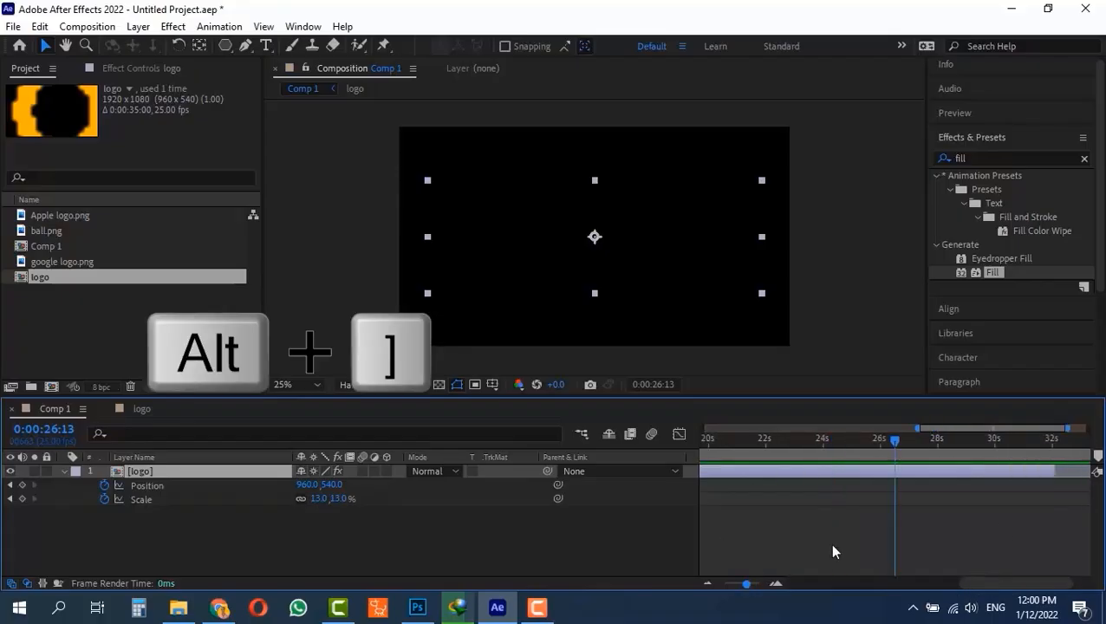
{"action": "left_click_drag", "start_coordinate": [1054, 443], "coordinate": [1104, 443]}
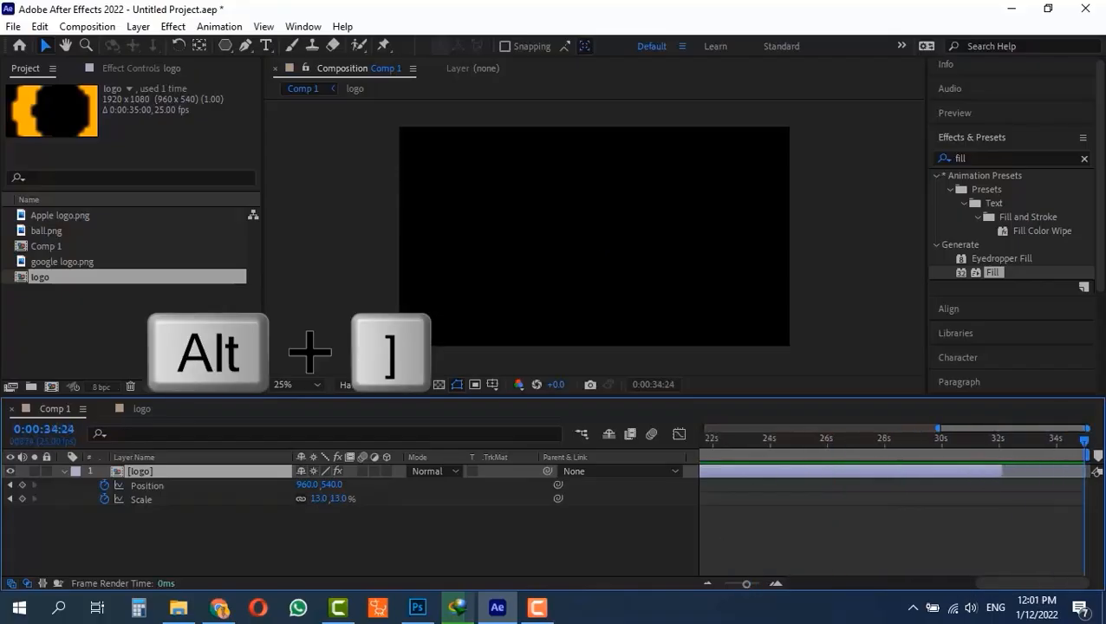
{"action": "key", "text": "alt+bracketright"}
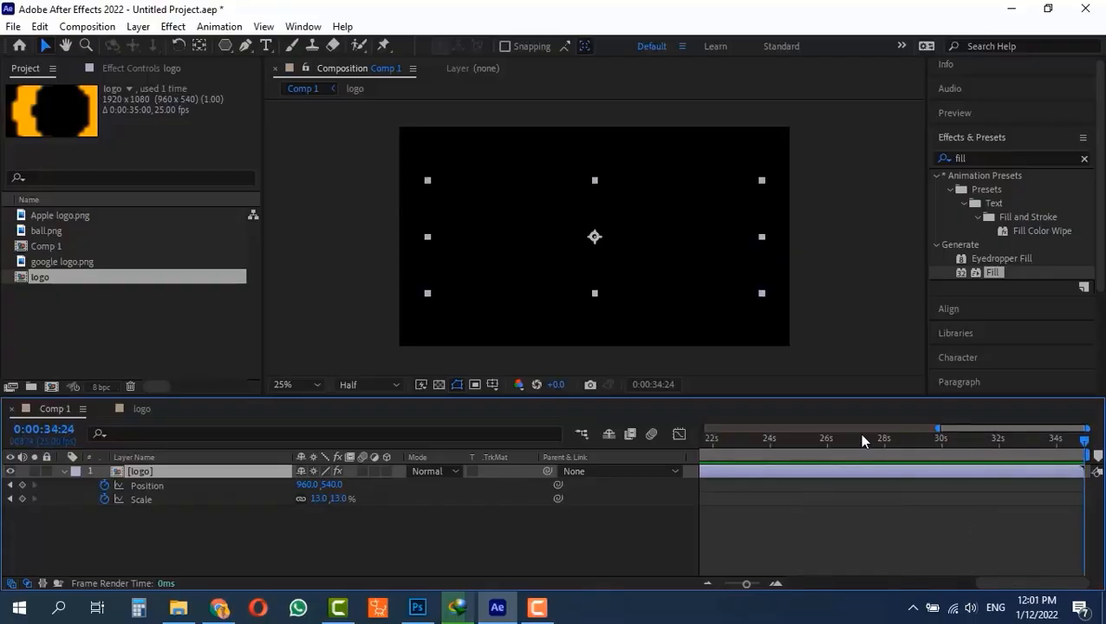
- Check Comp 1 near 0:00:26:01, and in the logo pre-composition extend the google logo.png layer to the last frame at 0:00:34:24
{"action": "left_click_drag", "start_coordinate": [861, 440], "coordinate": [1028, 461]}
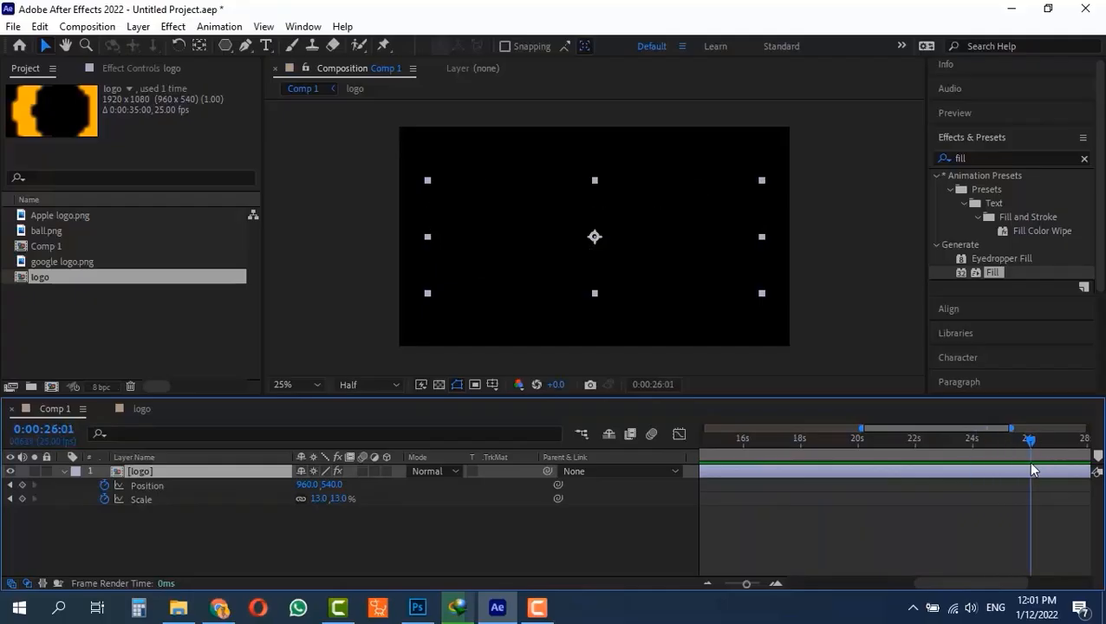
{"action": "double_click", "coordinate": [120, 470]}
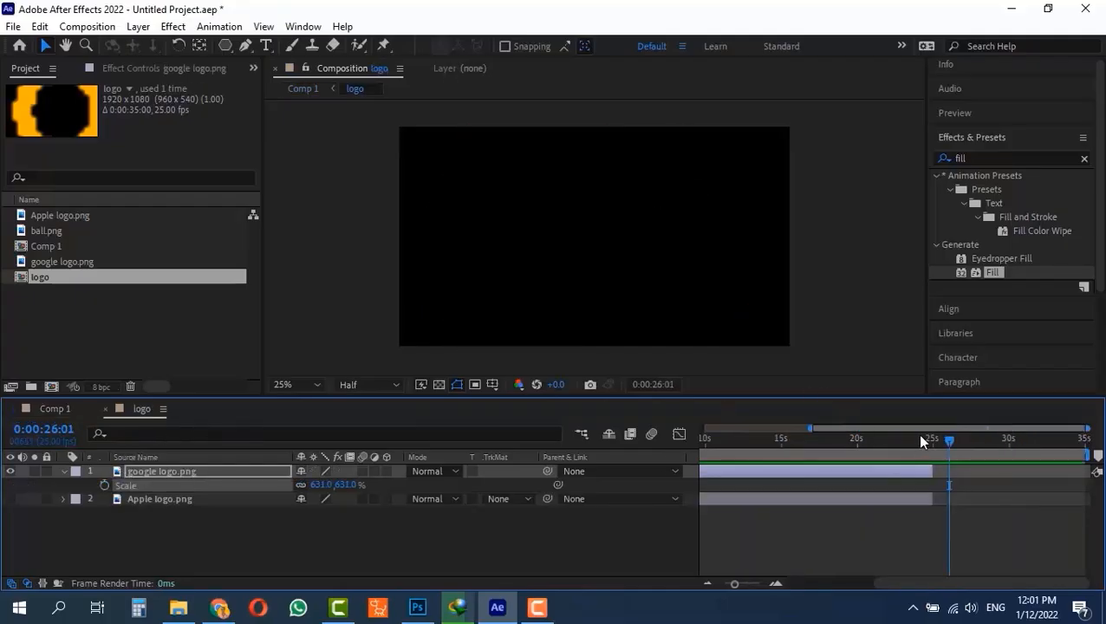
{"action": "left_click_drag", "start_coordinate": [943, 439], "coordinate": [911, 546]}
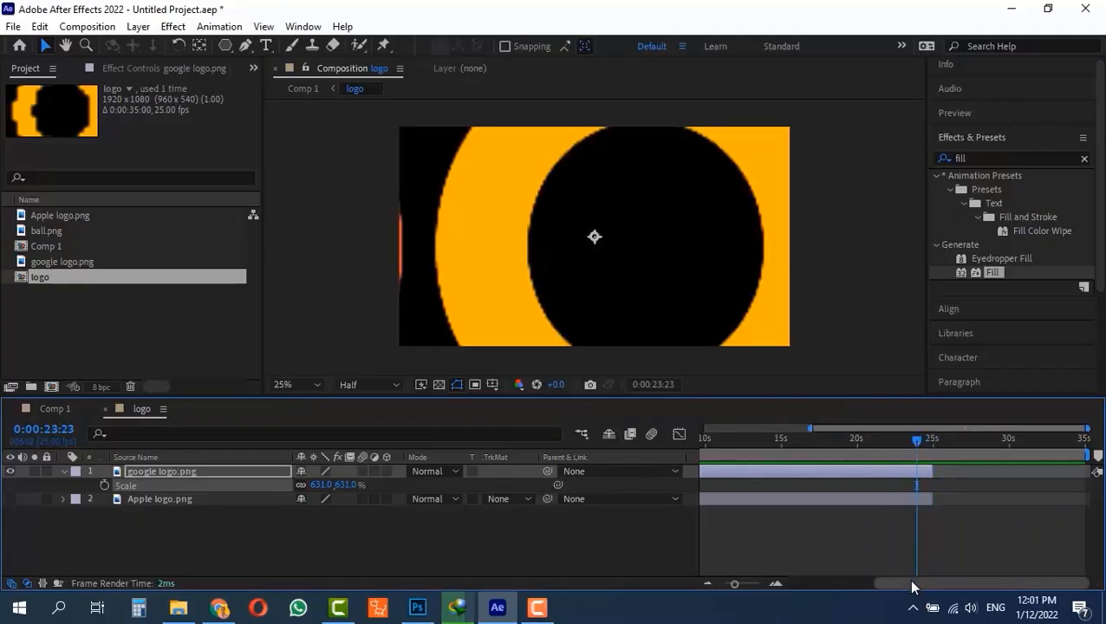
{"action": "left_click", "coordinate": [1030, 439]}
{"action": "left_click", "coordinate": [1086, 441]}
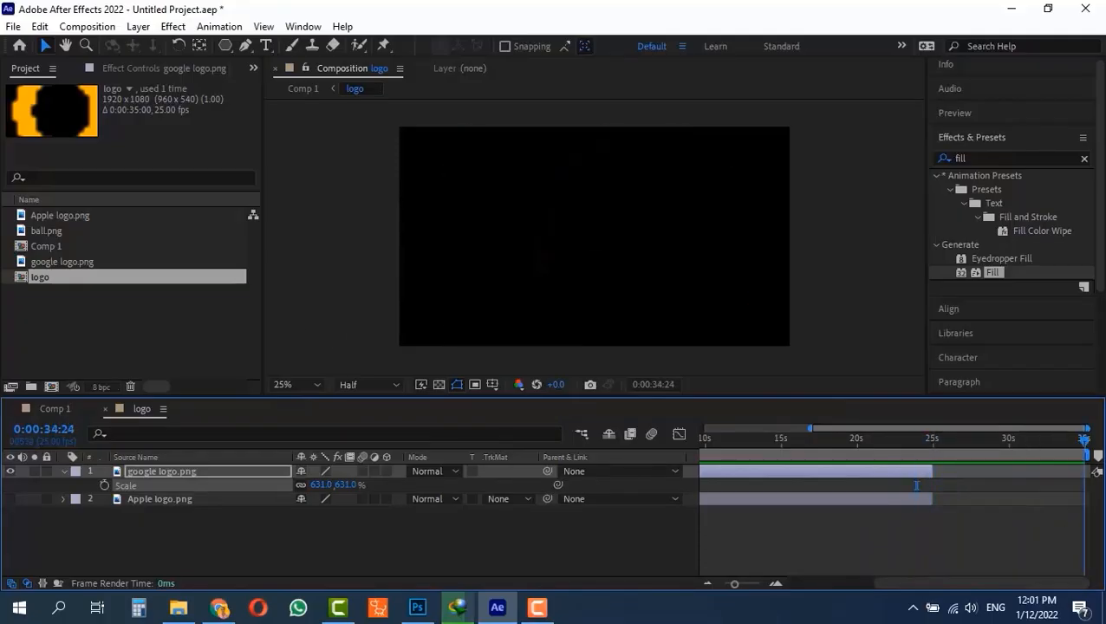
{"action": "key", "text": "alt+bracketright"}
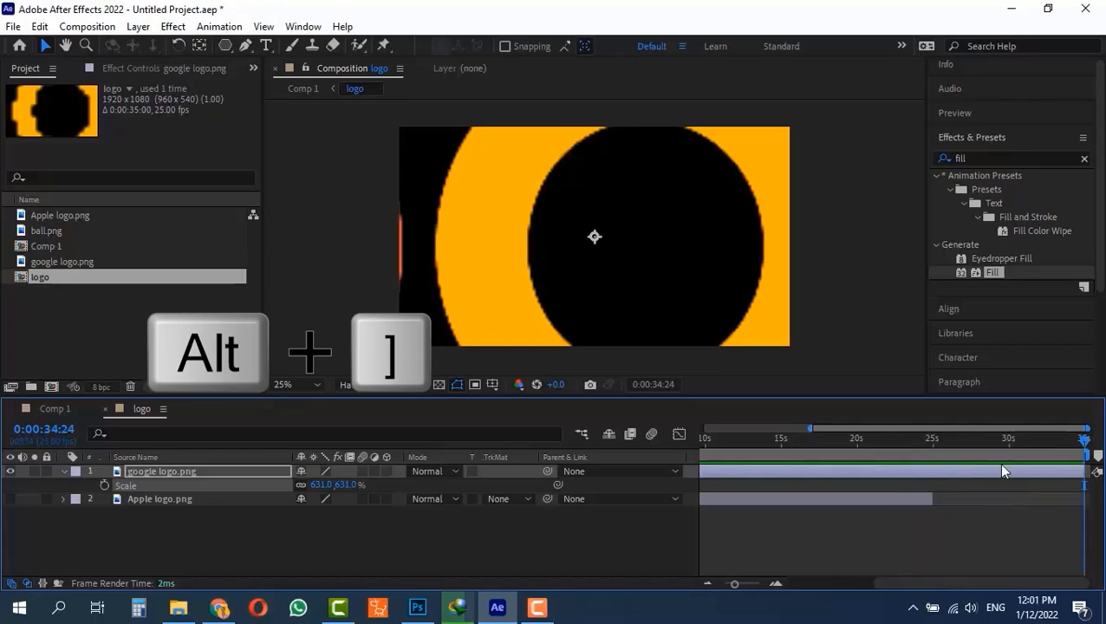
- Check the extended logo past 25 seconds in the pre-composition and Comp 1, and scrub Comp 1 back to 0:00:03:00
{"action": "left_click", "coordinate": [1069, 443]}
{"action": "left_click", "coordinate": [945, 442]}
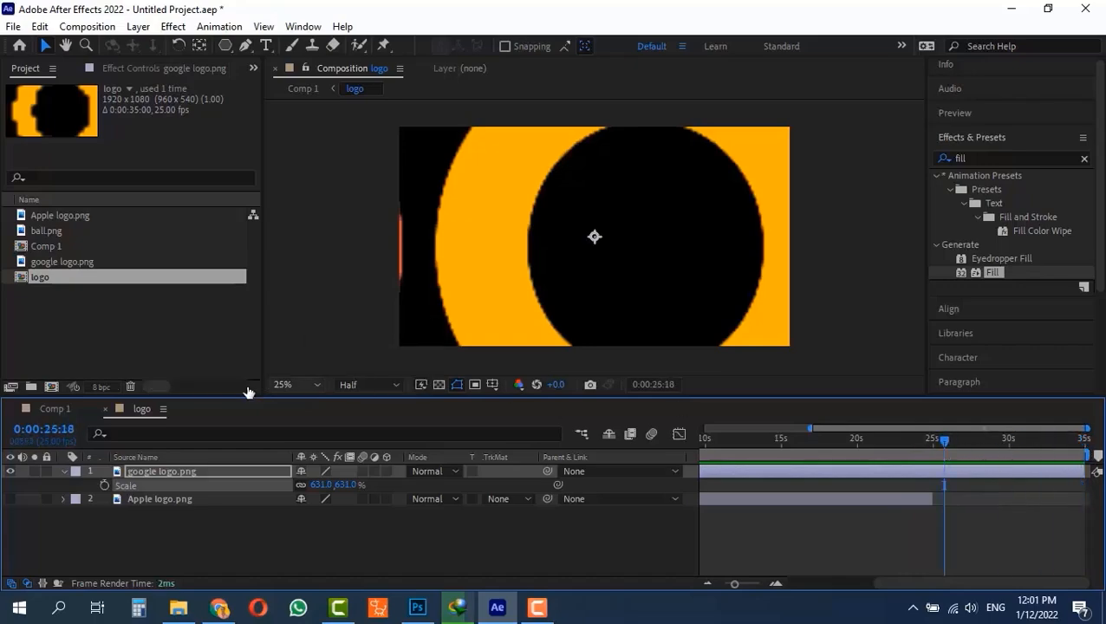
{"action": "left_click", "coordinate": [51, 408]}
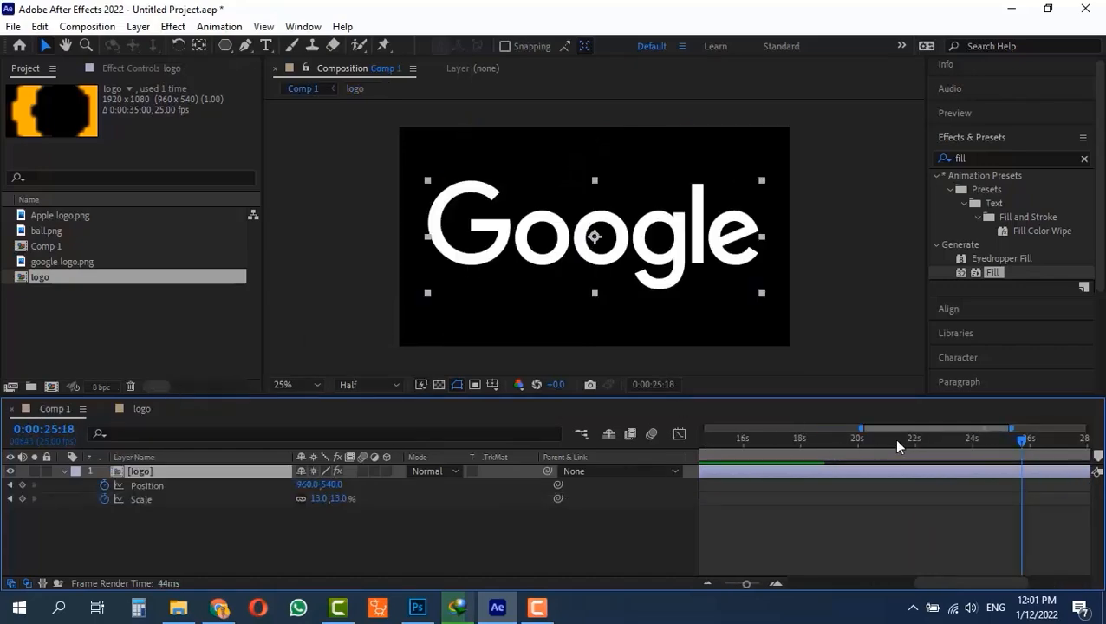
{"action": "left_click", "coordinate": [1023, 439]}
{"action": "left_click_drag", "start_coordinate": [1050, 452], "coordinate": [577, 465]}
{"action": "left_click_drag", "start_coordinate": [734, 459], "coordinate": [788, 457]}
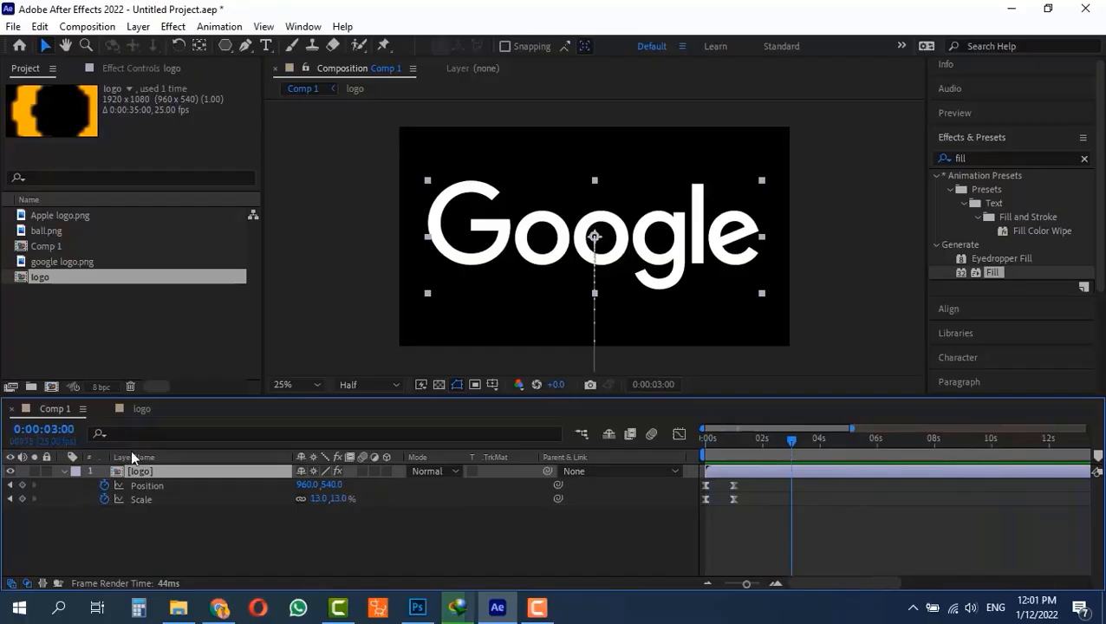
- Set the logo pre-composition's frame rate to 30 fps and check the logo animation in Comp 1 up to 0:00:01:06
{"action": "double_click", "coordinate": [119, 470]}
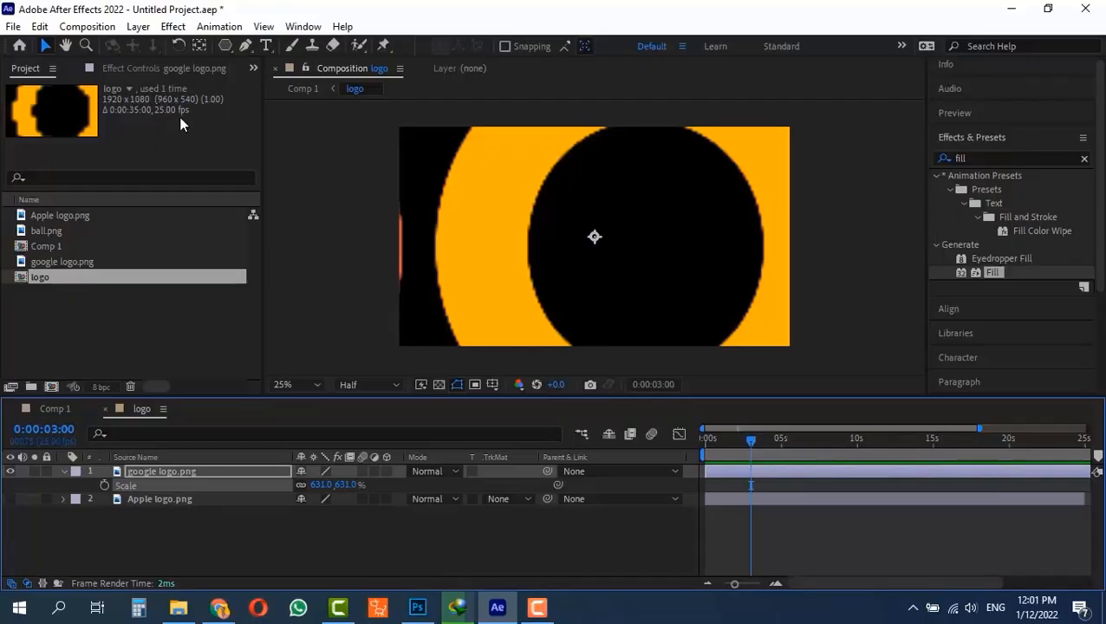
{"action": "left_click", "coordinate": [50, 413]}
{"action": "mouse_move", "coordinate": [719, 442]}
{"action": "left_mouse_down"}
{"action": "mouse_move", "coordinate": [664, 453]}
{"action": "mouse_move", "coordinate": [765, 462]}
{"action": "mouse_move", "coordinate": [666, 438]}
{"action": "mouse_move", "coordinate": [742, 452]}
{"action": "mouse_move", "coordinate": [724, 440]}
{"action": "mouse_move", "coordinate": [740, 438]}
{"action": "left_mouse_up"}
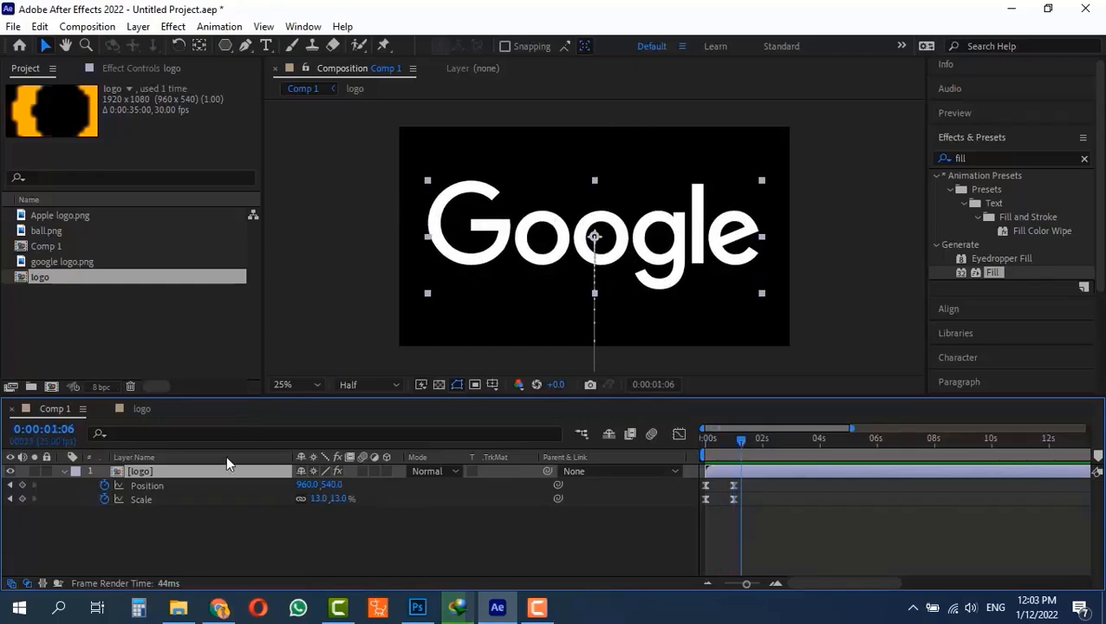
- Inspect google logo.png's scale in the pre-composition, try a 4% Scale keyframe on Comp 1's logo layer at 0:00:01:14, and undo it
{"action": "double_click", "coordinate": [119, 470]}
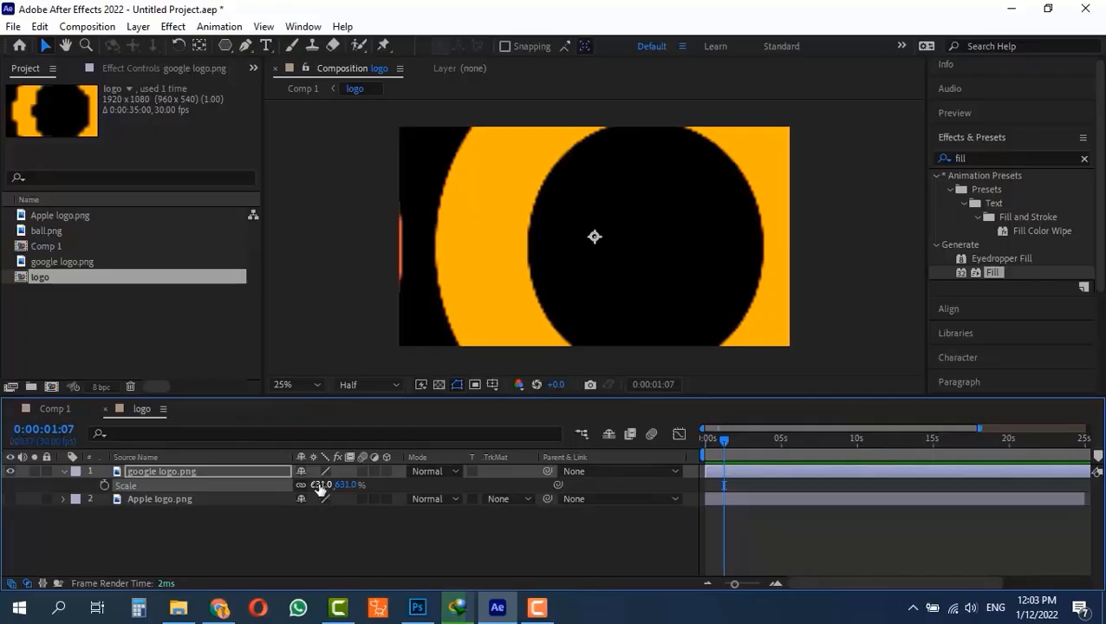
{"action": "left_click", "coordinate": [54, 408]}
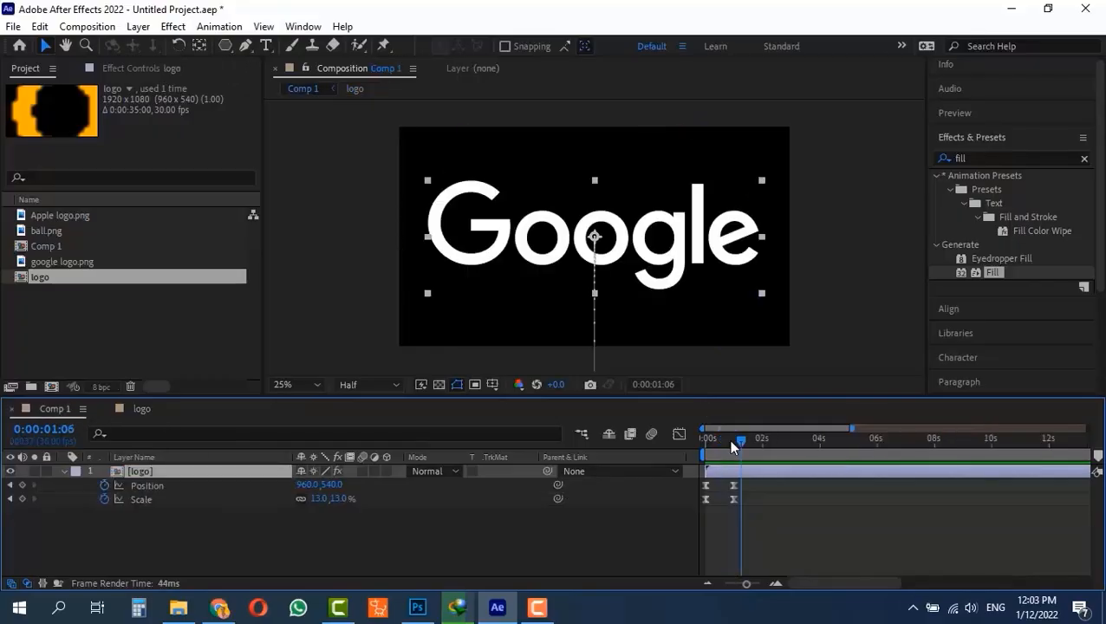
{"action": "left_click_drag", "start_coordinate": [728, 438], "coordinate": [747, 440]}
{"action": "mouse_move", "coordinate": [321, 499]}
{"action": "left_mouse_down"}
{"action": "mouse_move", "coordinate": [303, 499]}
{"action": "mouse_move", "coordinate": [318, 505]}
{"action": "left_mouse_up"}
{"action": "key", "text": "ctrl+z"}
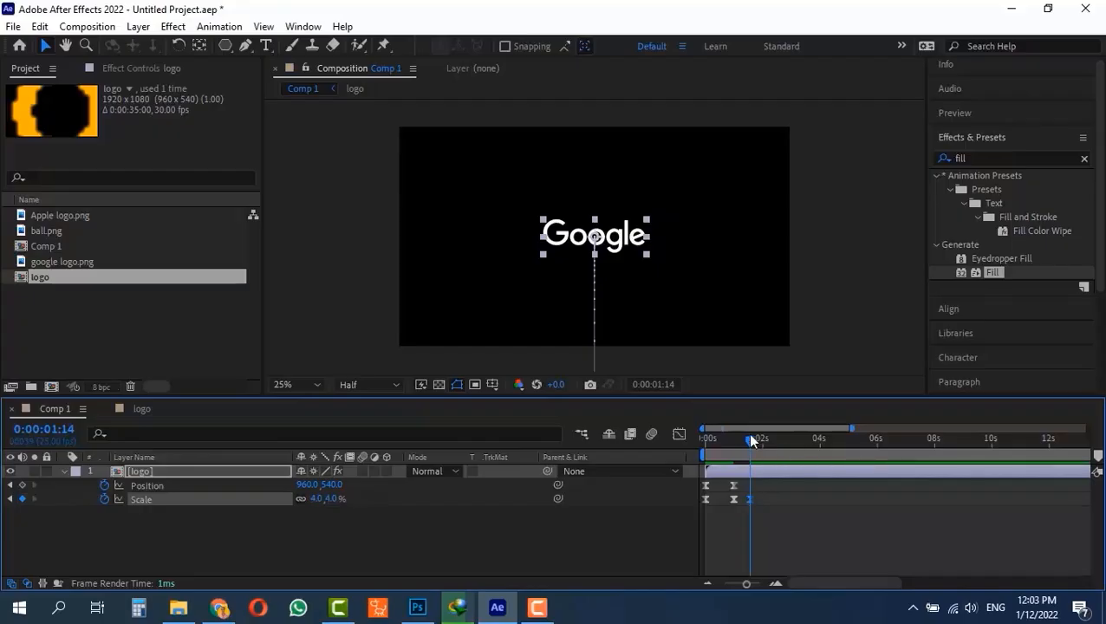
- Try moving the logo layer to 1788, 512 at 0:00:01:21 in Comp 1, preview from the start, and undo the move
{"action": "left_click", "coordinate": [751, 438]}
{"action": "left_click_drag", "start_coordinate": [751, 438], "coordinate": [756, 437]}
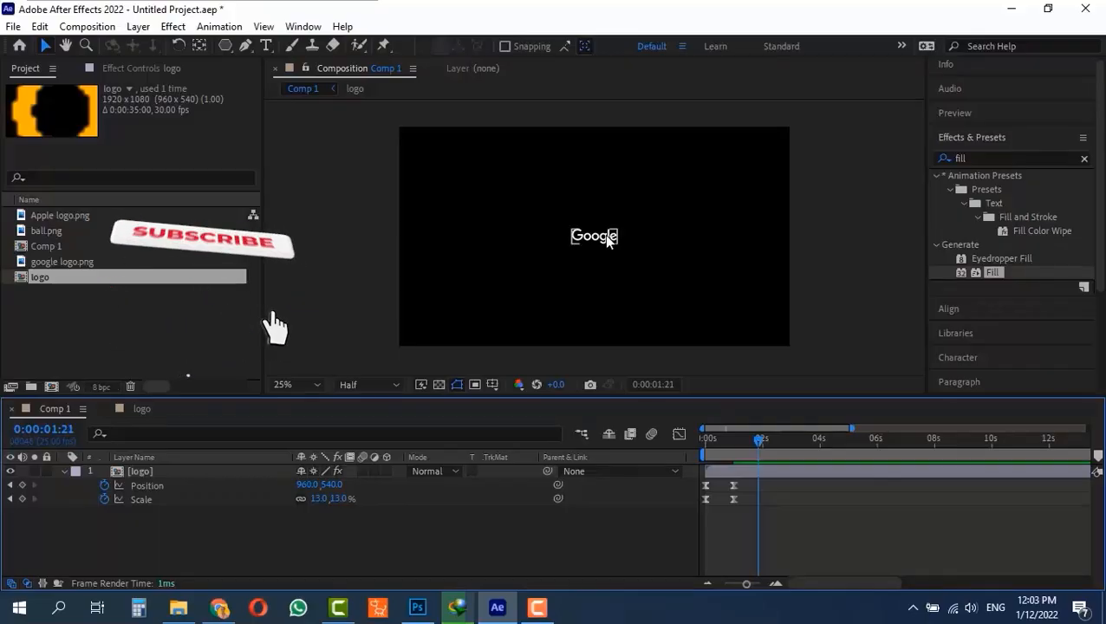
{"action": "left_click_drag", "start_coordinate": [604, 234], "coordinate": [773, 230]}
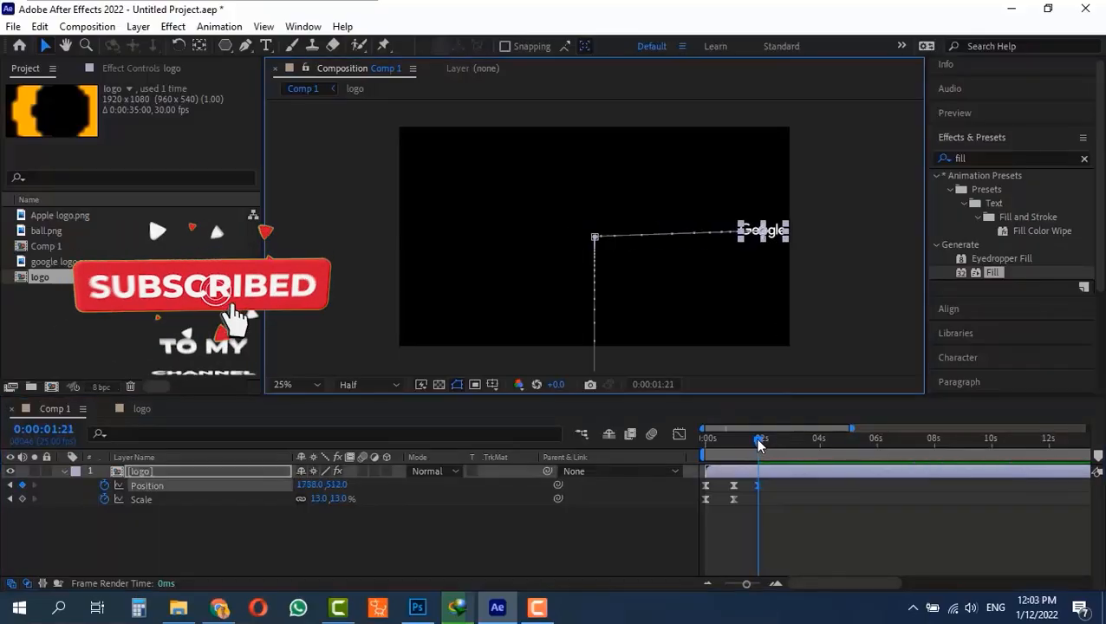
{"action": "left_click_drag", "start_coordinate": [758, 441], "coordinate": [627, 441]}
{"action": "key", "text": "space"}
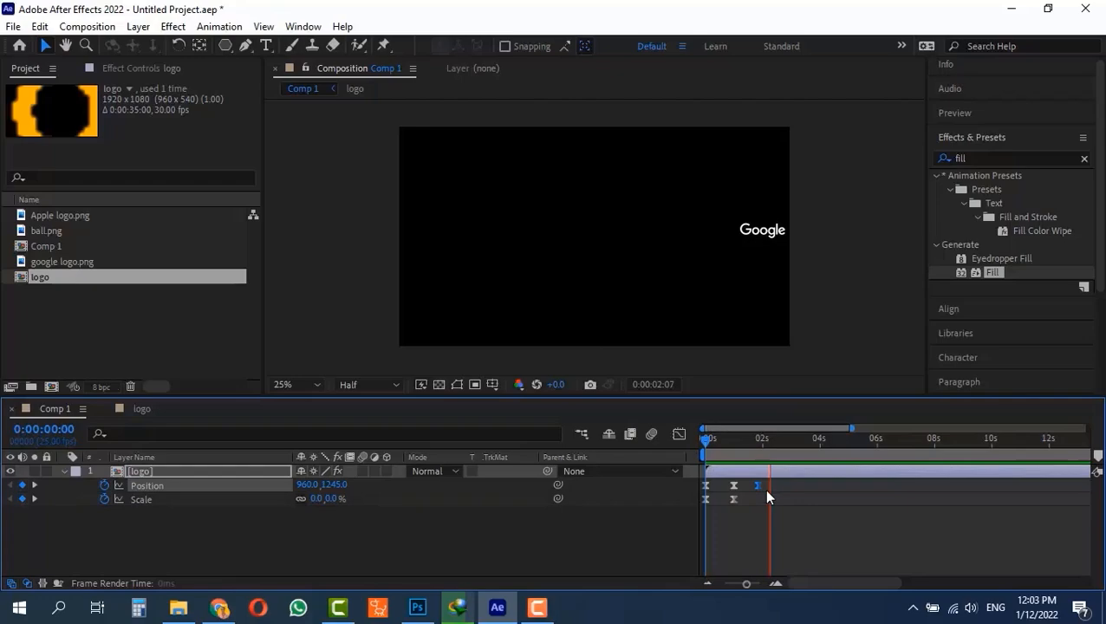
{"action": "key", "text": "space"}
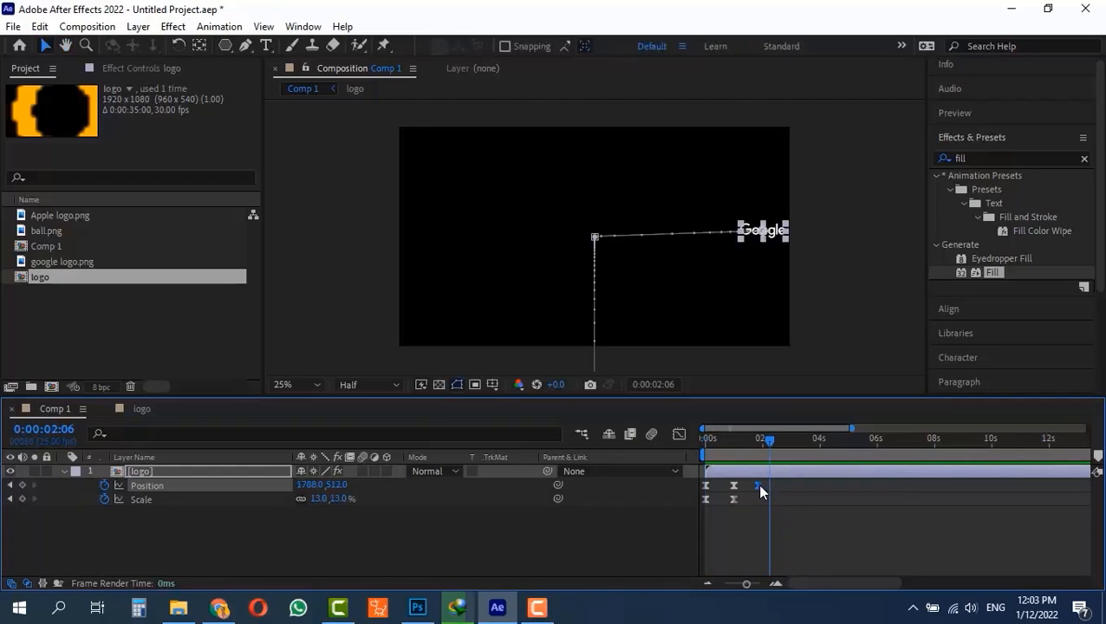
{"action": "key", "text": "ctrl+z"}
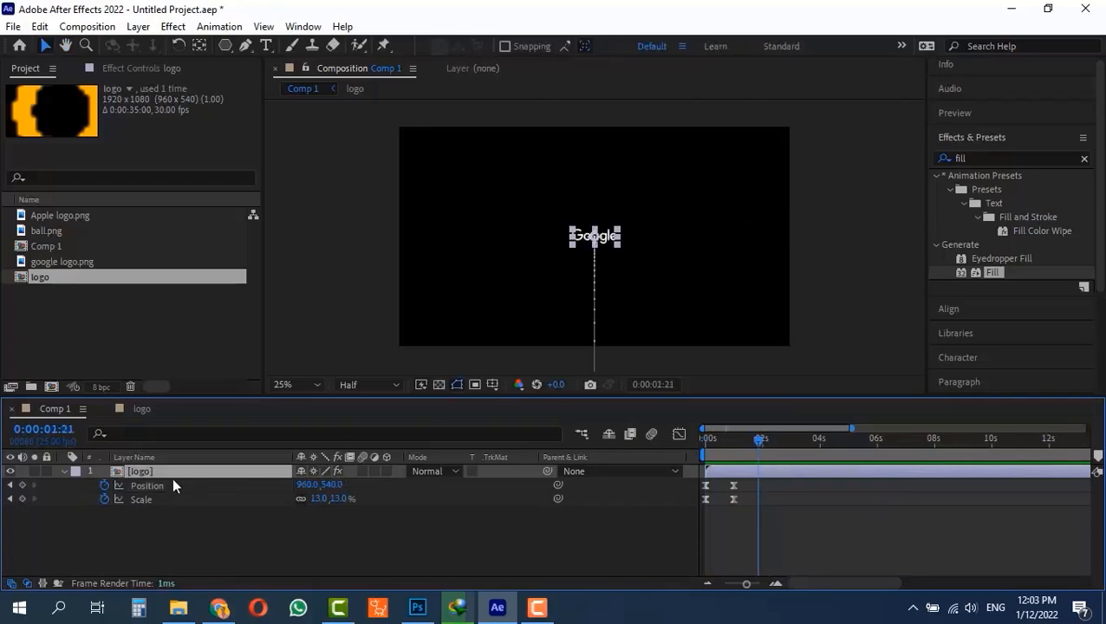
- Move google logo.png horizontally past the right edge of the logo pre-composition's frame and check its position in Comp 1
{"action": "double_click", "coordinate": [118, 470]}
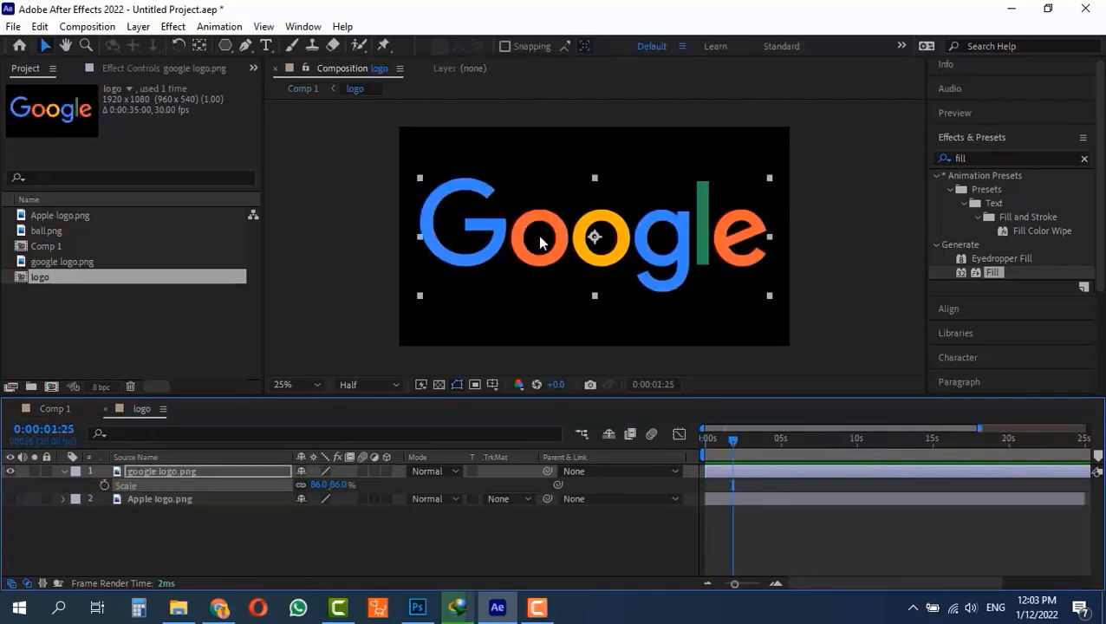
{"action": "left_click_drag", "start_coordinate": [548, 245], "coordinate": [952, 243]}
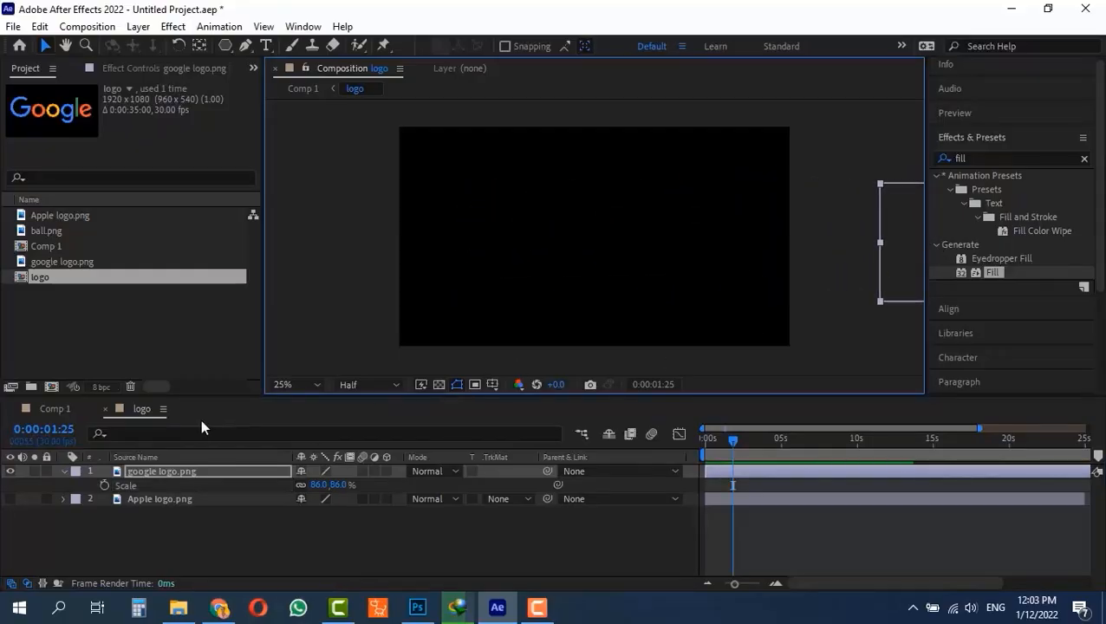
{"action": "left_click", "coordinate": [55, 409]}
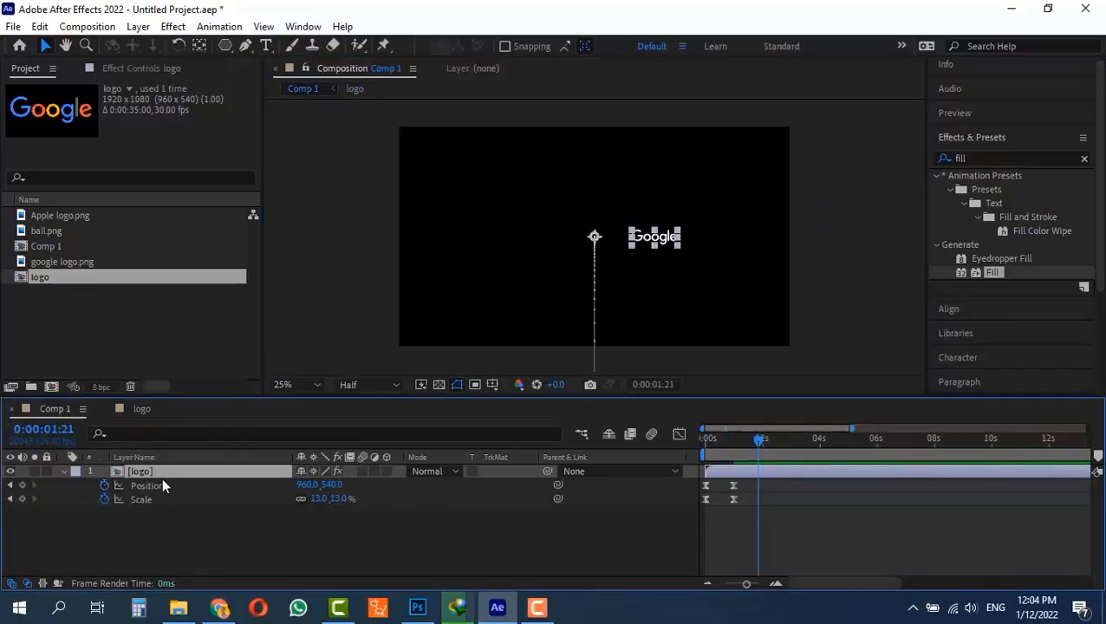
- Reposition google logo.png farther right outside the pre-composition's frame until it sits just inside Comp 1's right edge, and check around 0:00:01:03
{"action": "double_click", "coordinate": [118, 470]}
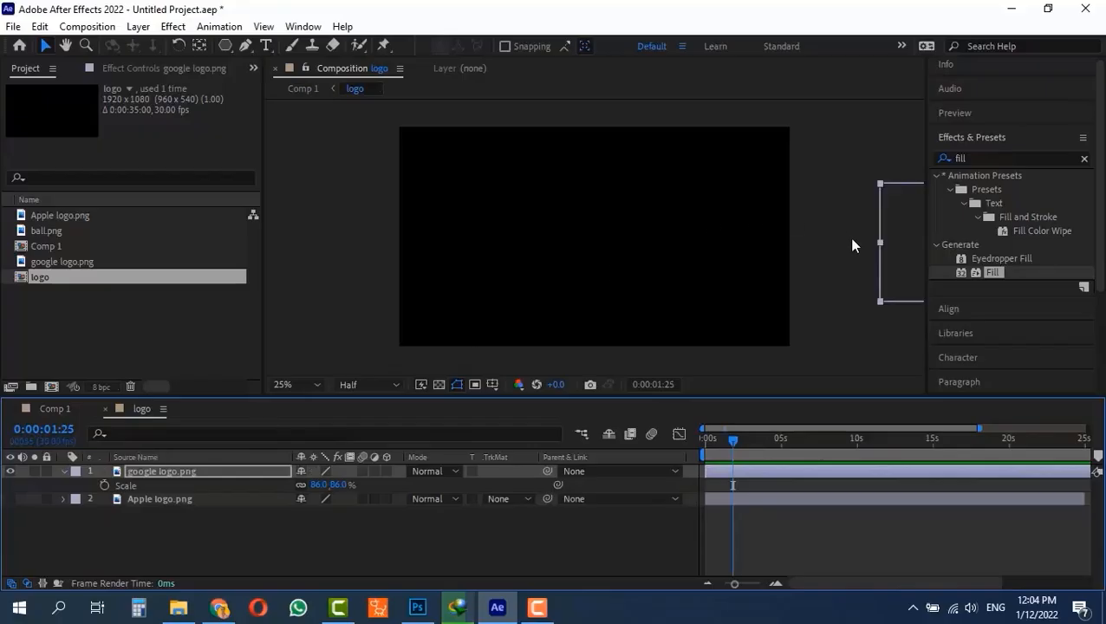
{"action": "scroll", "coordinate": [801, 286], "scroll_direction": "down", "scroll_amount": 5}
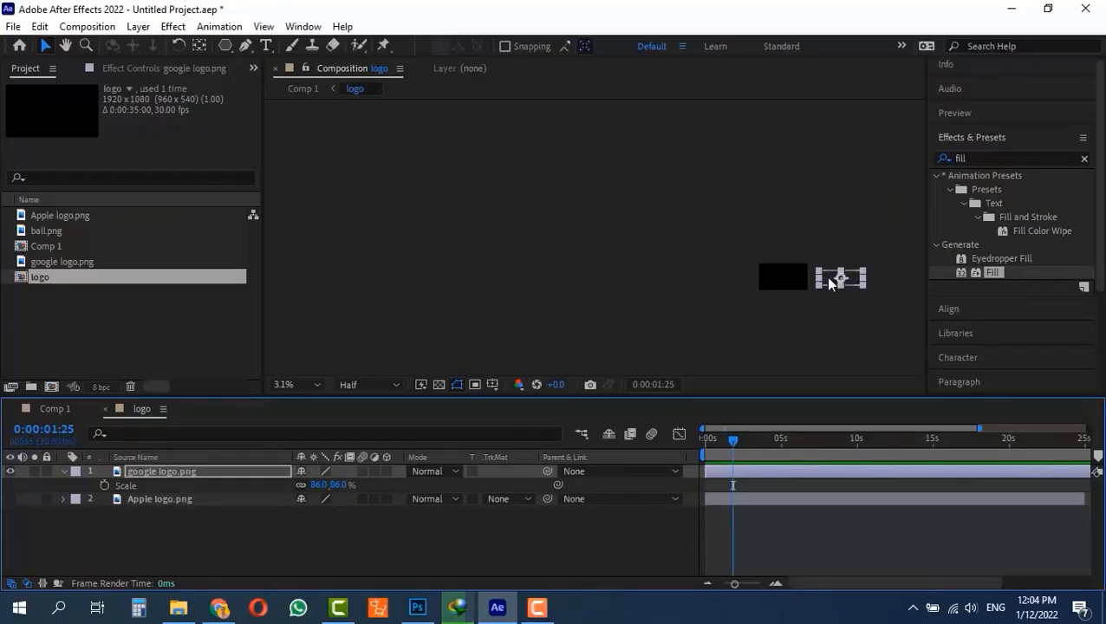
{"action": "left_click_drag", "start_coordinate": [792, 318], "coordinate": [513, 316]}
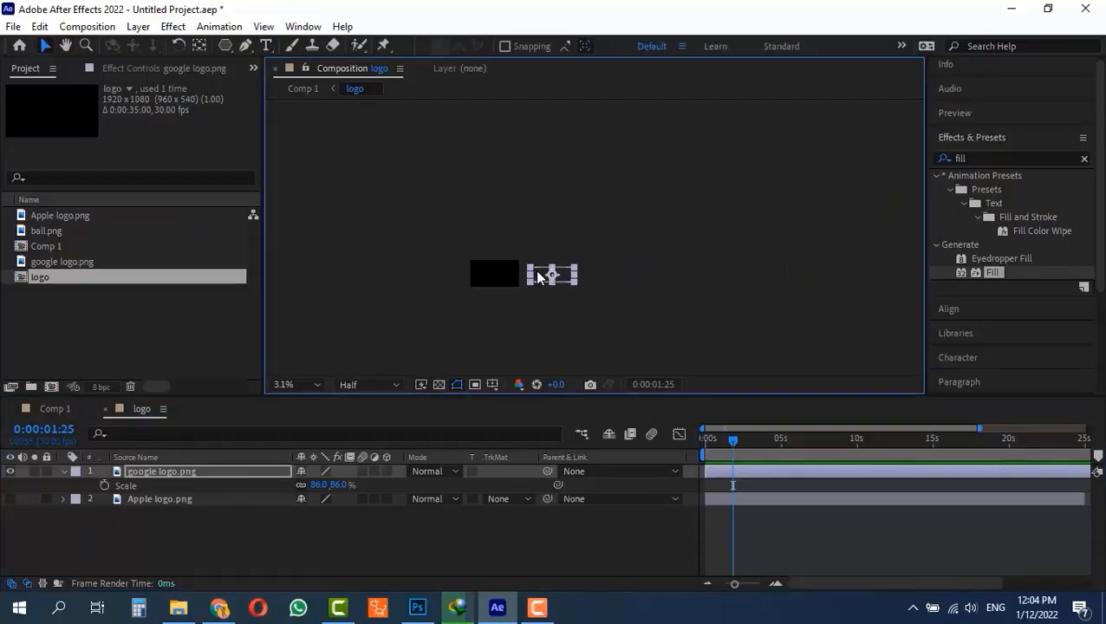
{"action": "left_click_drag", "start_coordinate": [533, 276], "coordinate": [694, 275]}
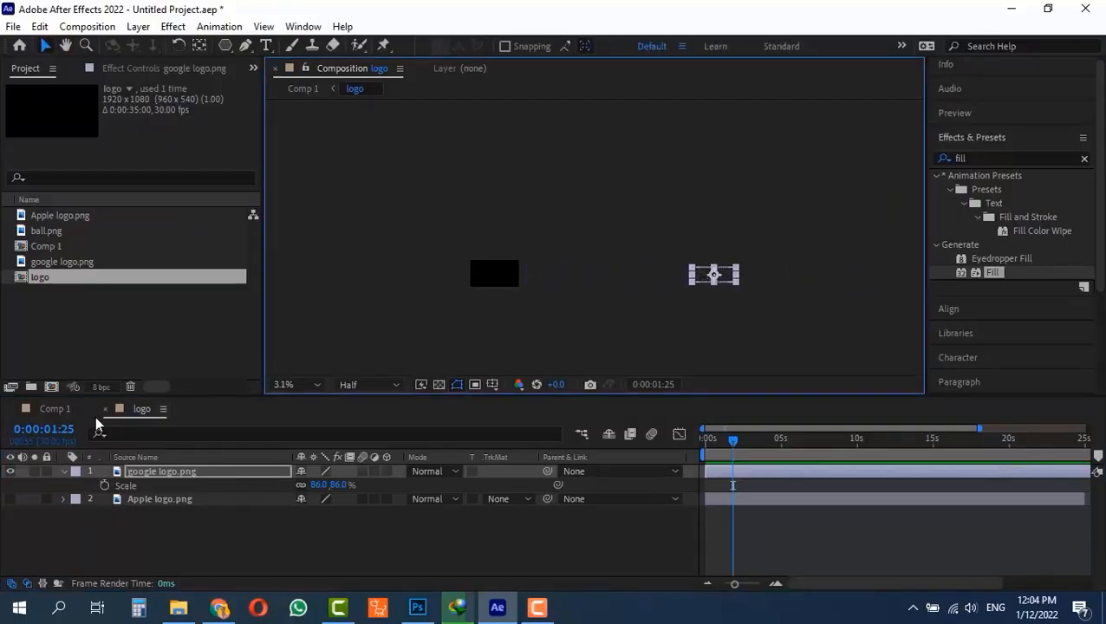
{"action": "left_click", "coordinate": [55, 411]}
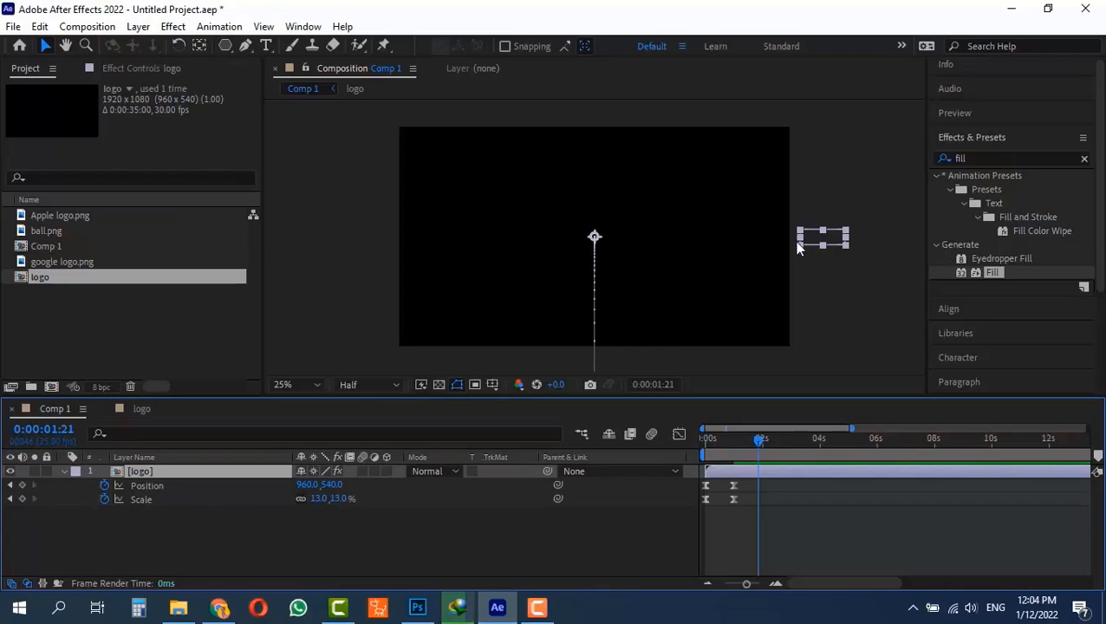
{"action": "double_click", "coordinate": [116, 468]}
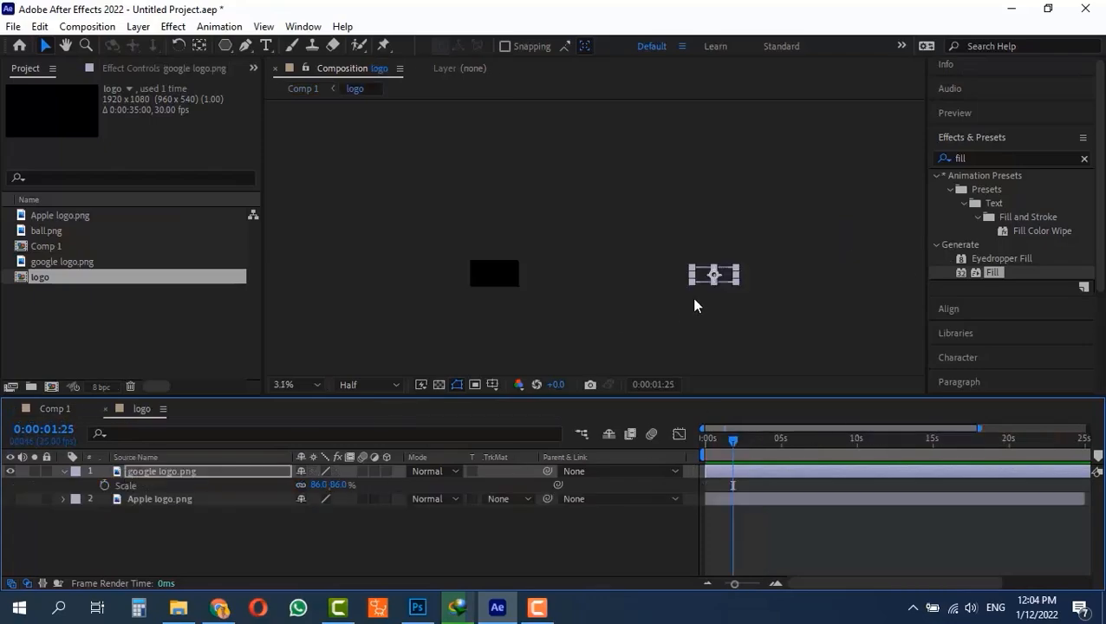
{"action": "left_click_drag", "start_coordinate": [704, 279], "coordinate": [641, 277]}
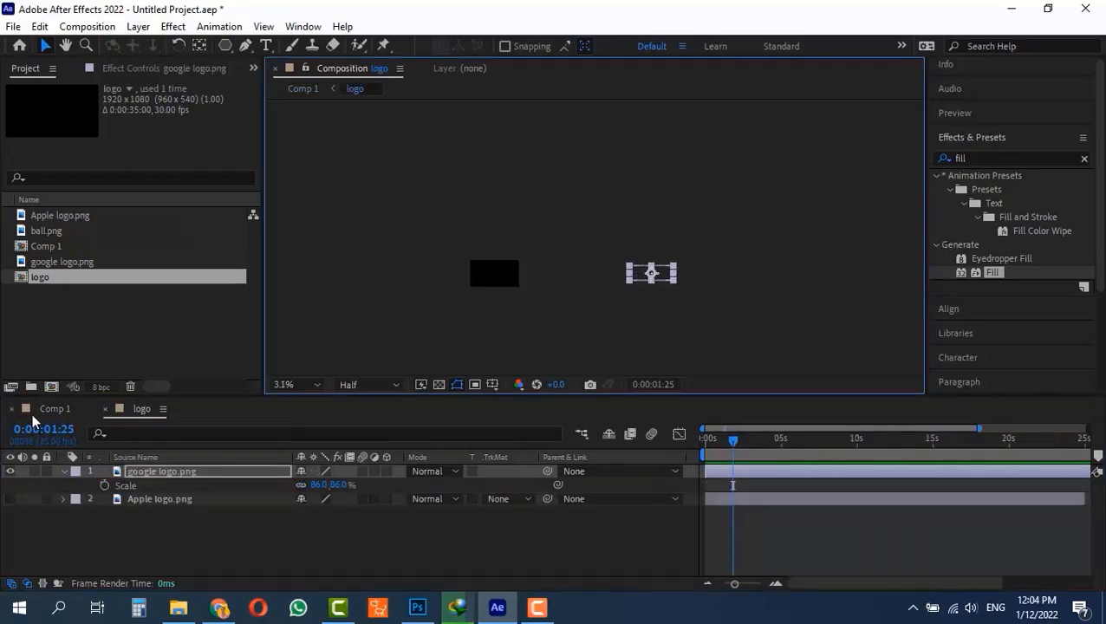
{"action": "left_click", "coordinate": [37, 407]}
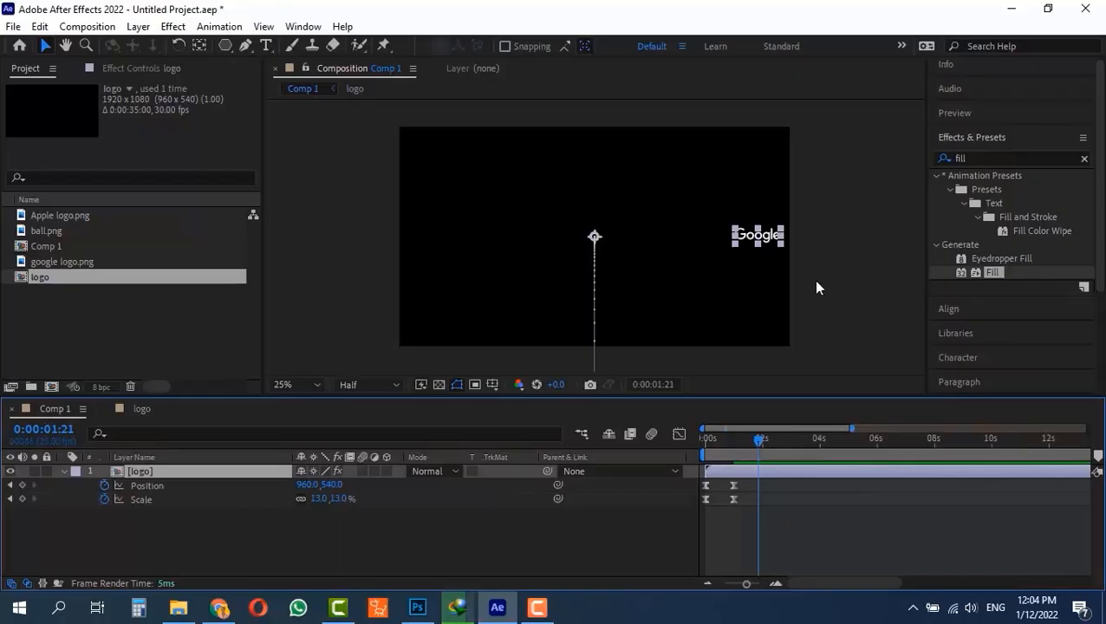
{"action": "left_click_drag", "start_coordinate": [758, 441], "coordinate": [736, 450]}
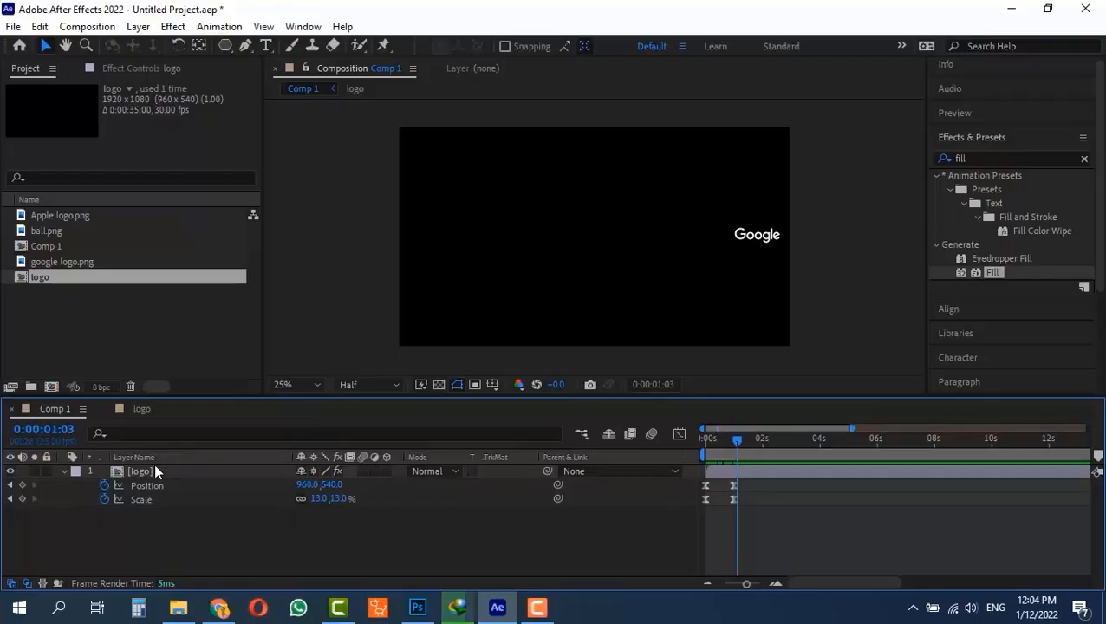